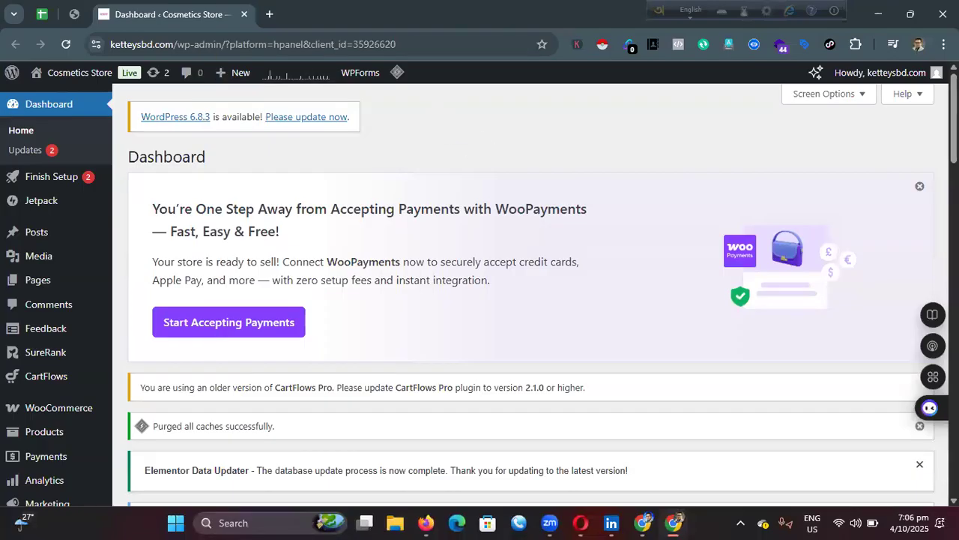
Search Google for "google tag manager" in a new browser tab and open the Google Tag Manager site.
click(269, 15)
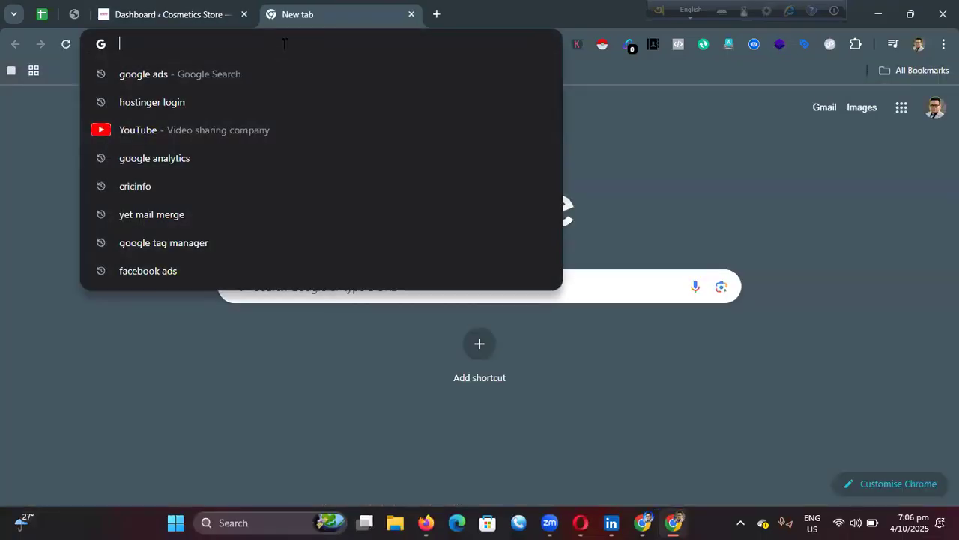
text(google Tag)
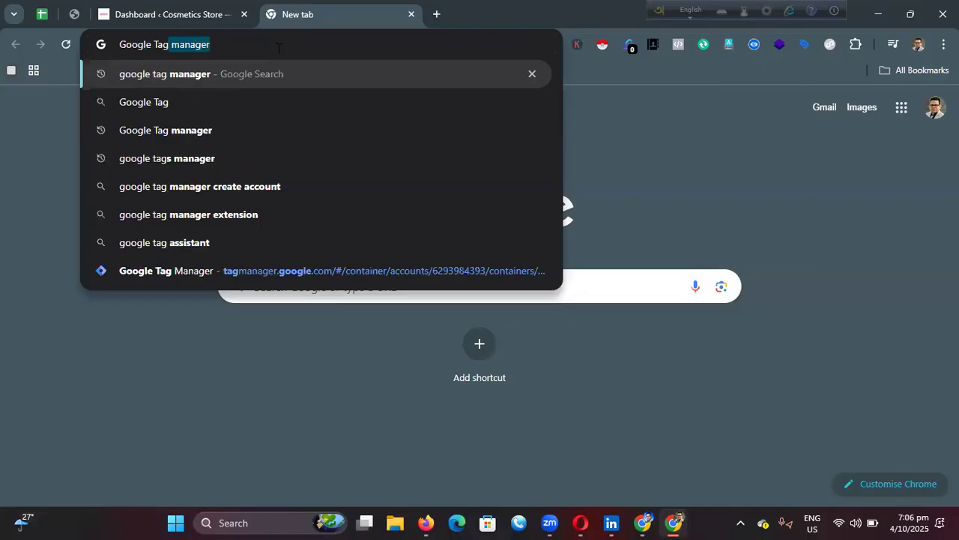
key(Return)
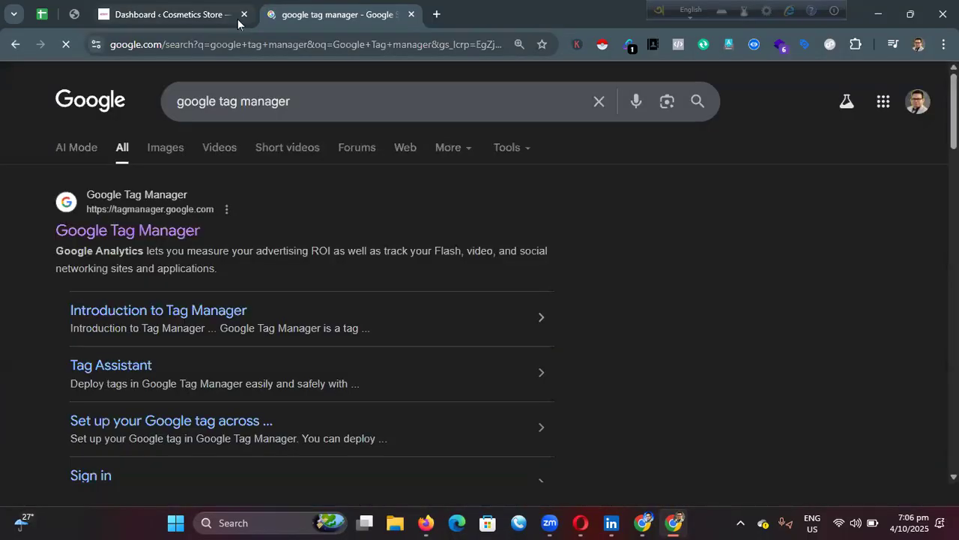
click(172, 232)
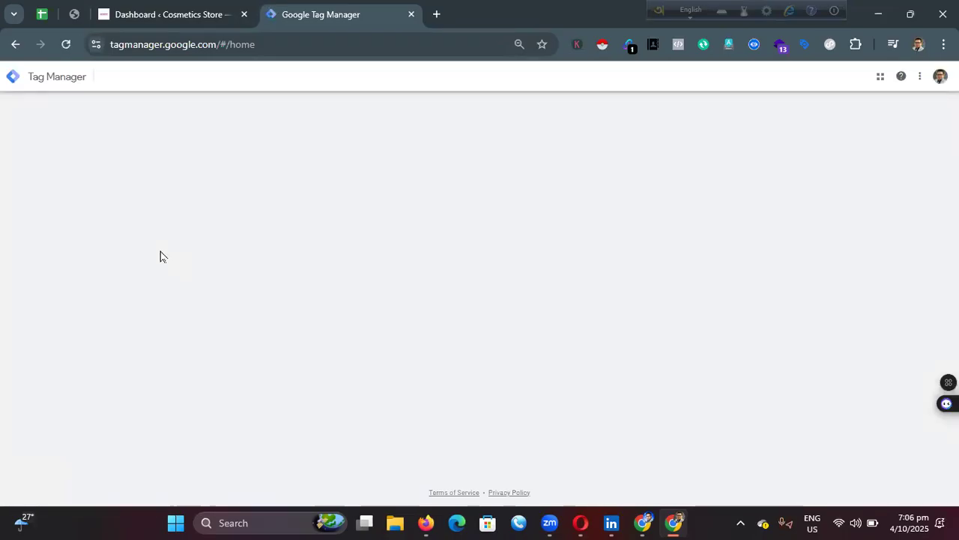
Start creating a new Tag Manager account and name it "Ketteys BD NEW-25".
key(ctrl+plus)
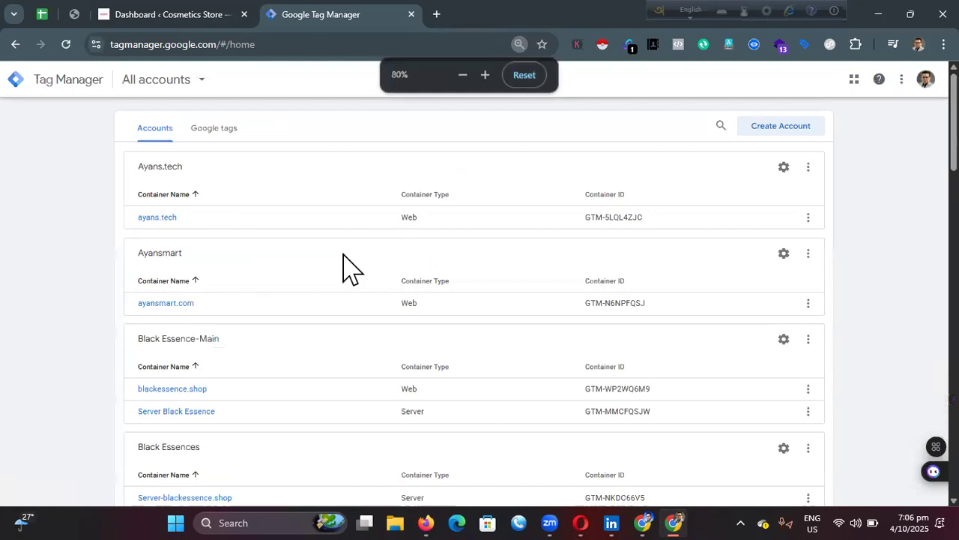
click(770, 130)
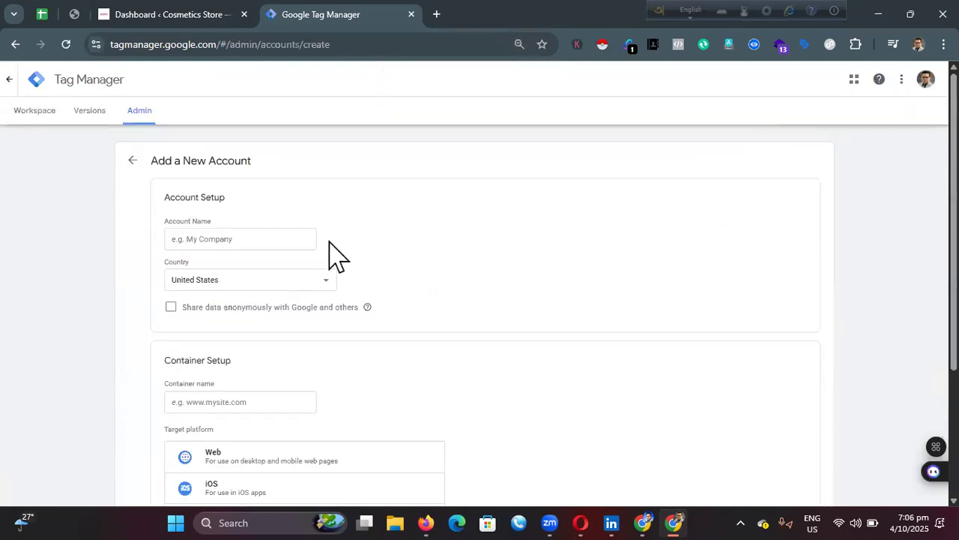
key(ctrl+plus)
key(ctrl+plus)
click(236, 282)
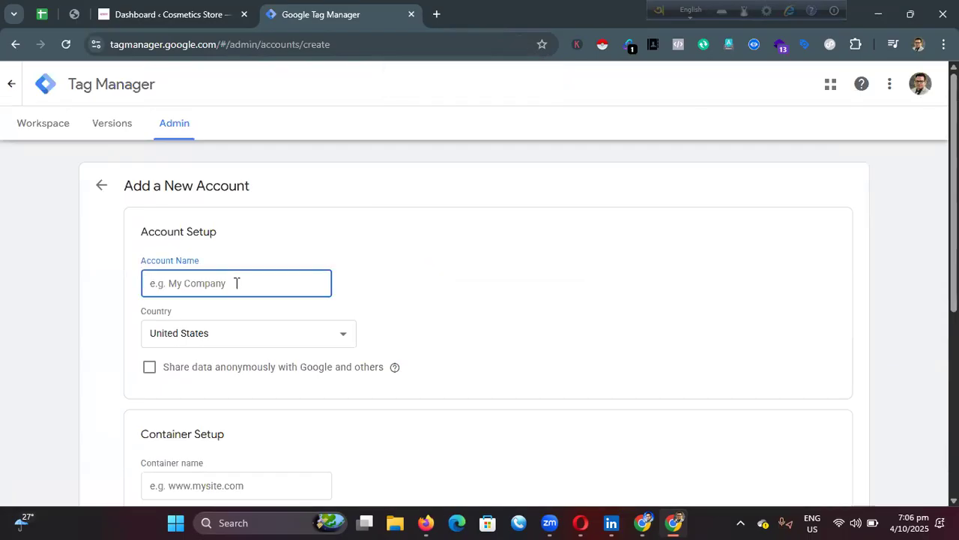
text(Key)
key(BackSpace)
text(tteys )
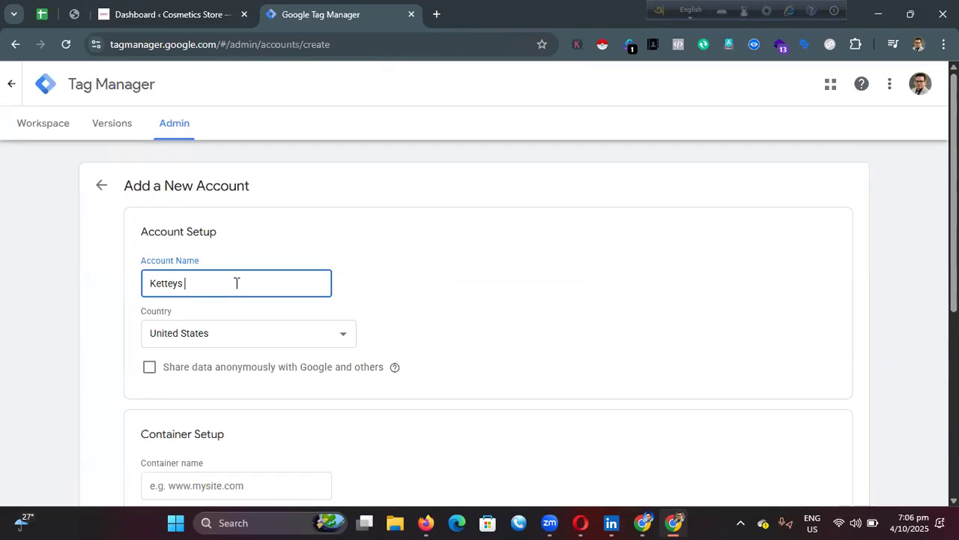
text(BD NEW)
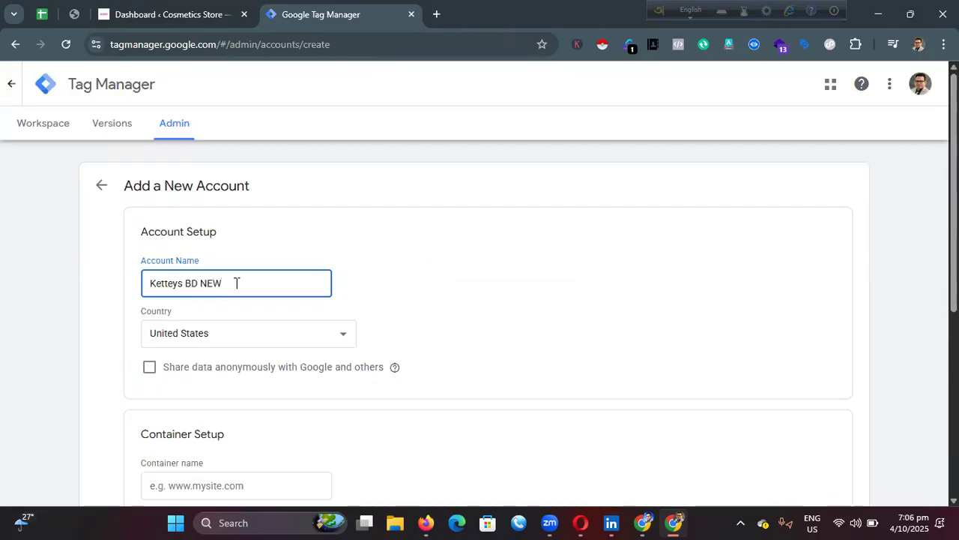
text(-25)
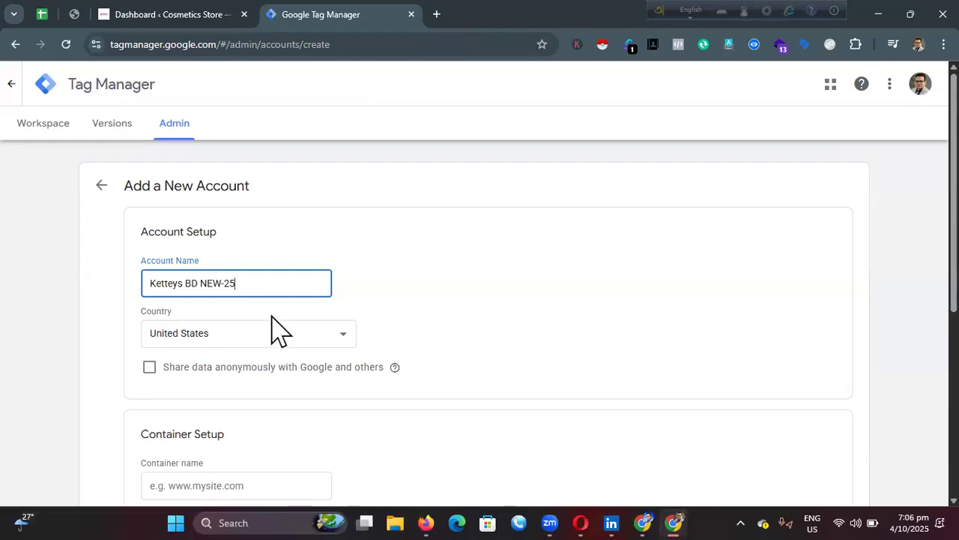
Set the account's country to Bangladesh and enable sharing data anonymously with Google and others.
click(271, 347)
key(b)
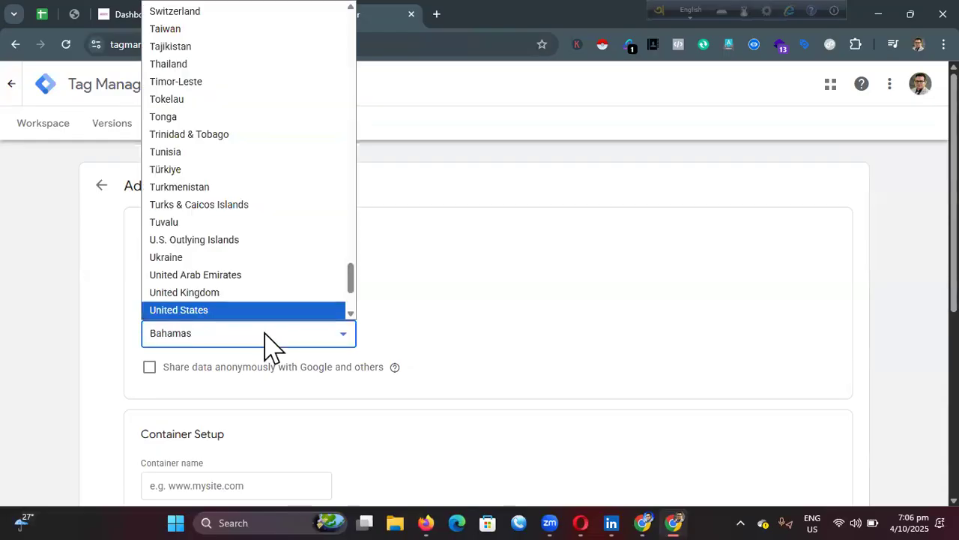
click(250, 11)
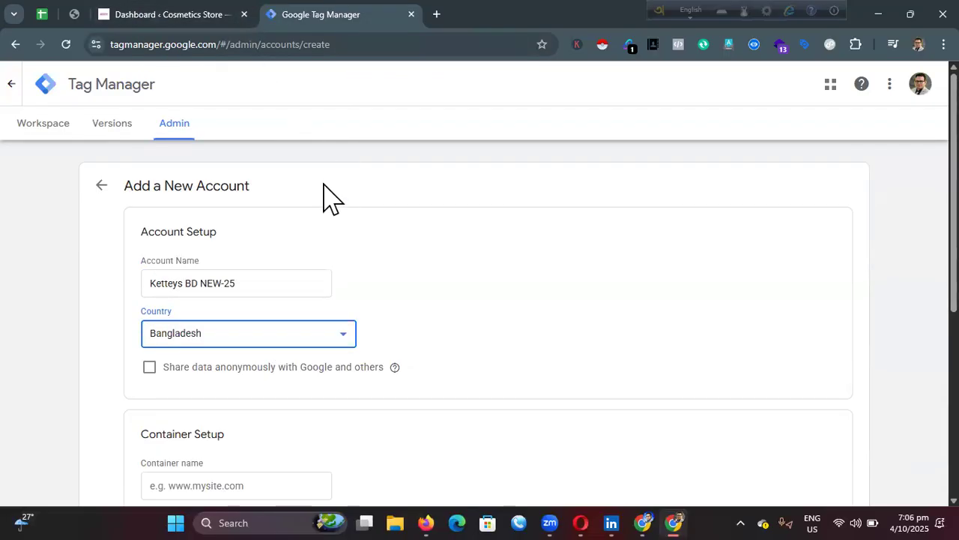
scroll(323, 195, down, 3)
click(149, 157)
click(149, 157)
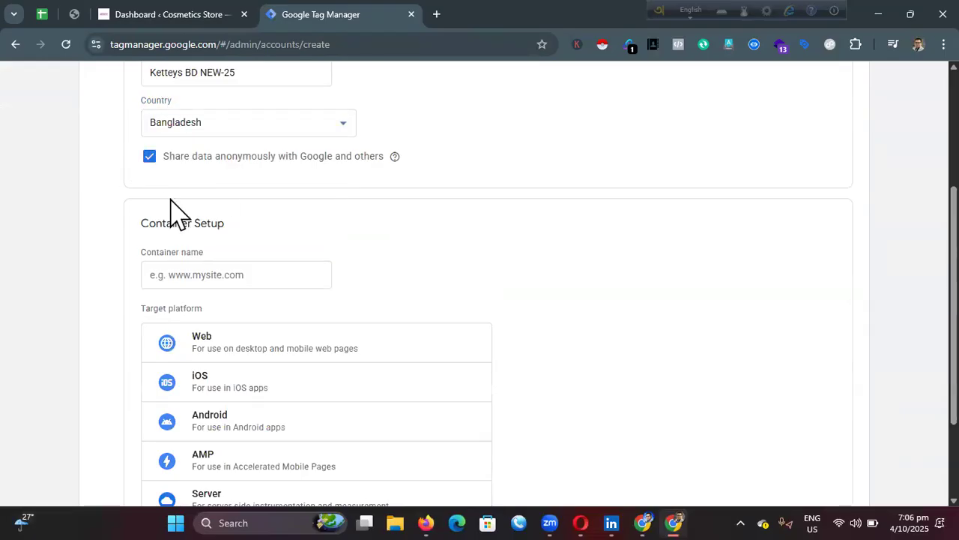
Copy the store's domain from its web address and enter "ketteysbd.com" as the container name, without the protocol or trailing slash.
click(194, 280)
key(ctrl+t)
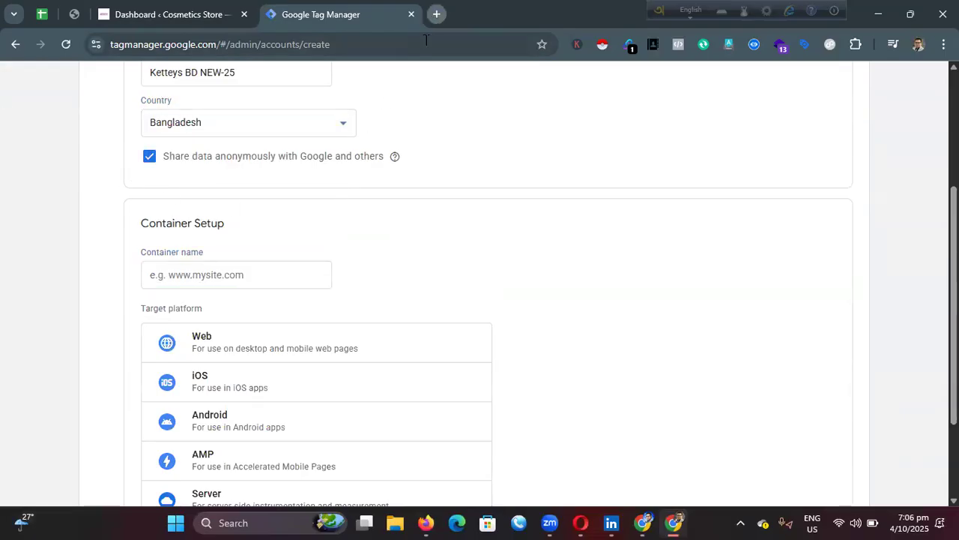
text(kett)
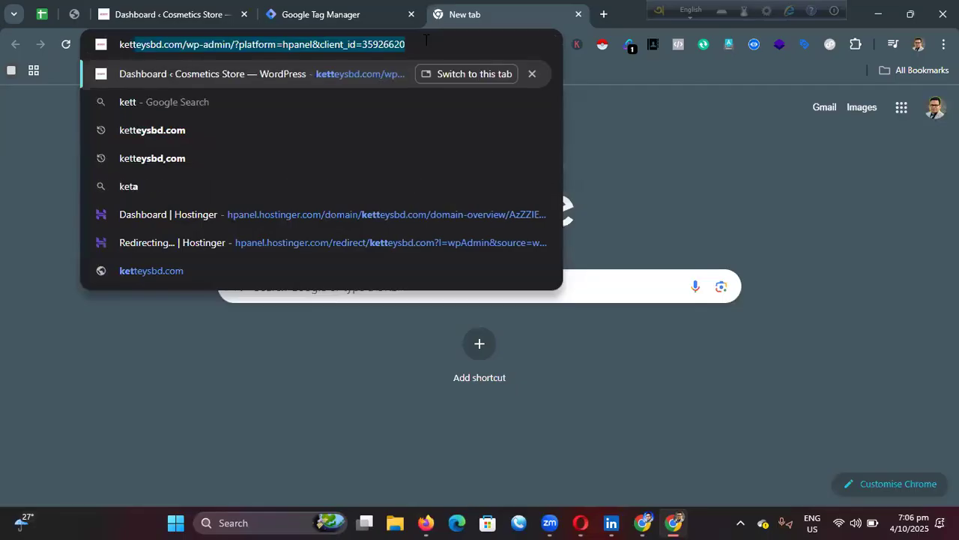
click(182, 45)
drag(182, 45, 119, 45)
key(ctrl+c)
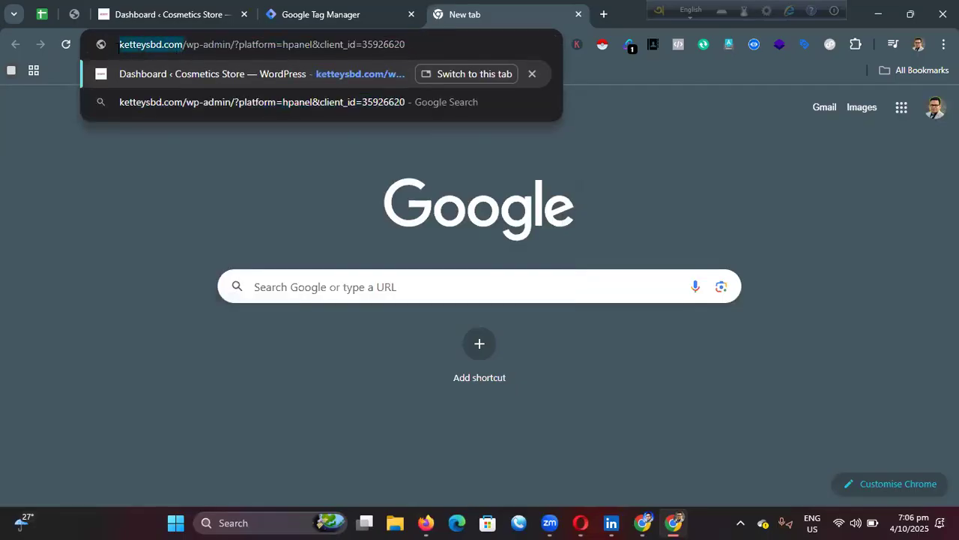
click(319, 10)
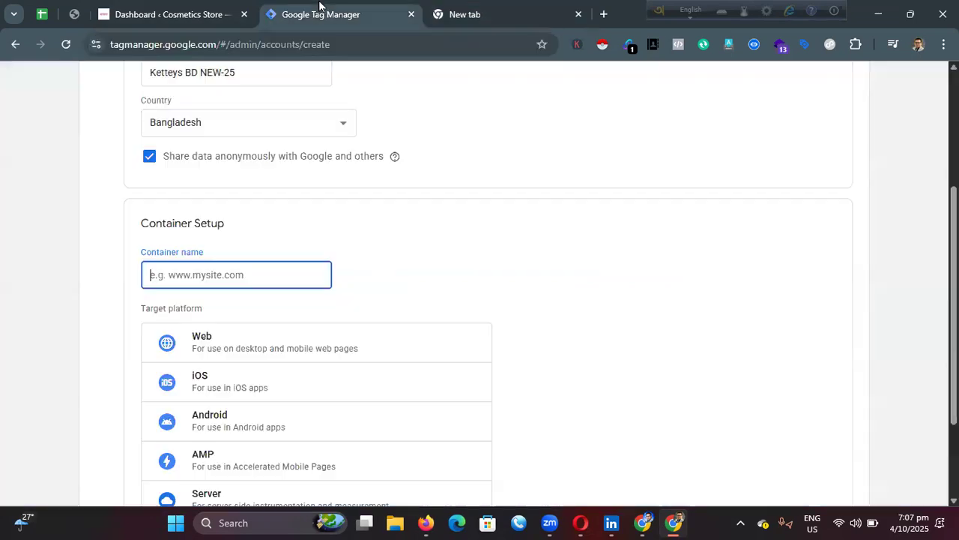
key(ctrl+v)
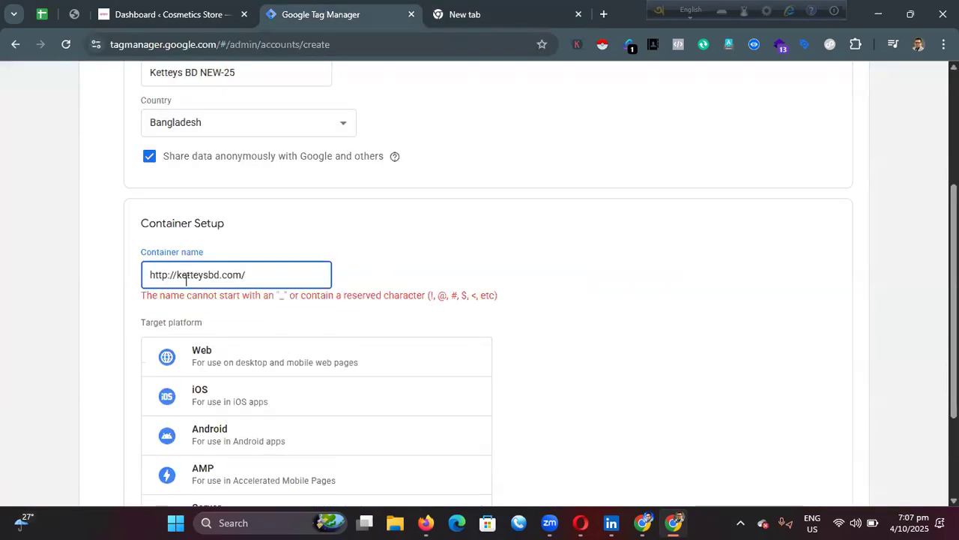
drag(177, 274, 124, 289)
key(BackSpace)
click(248, 268)
key(BackSpace)
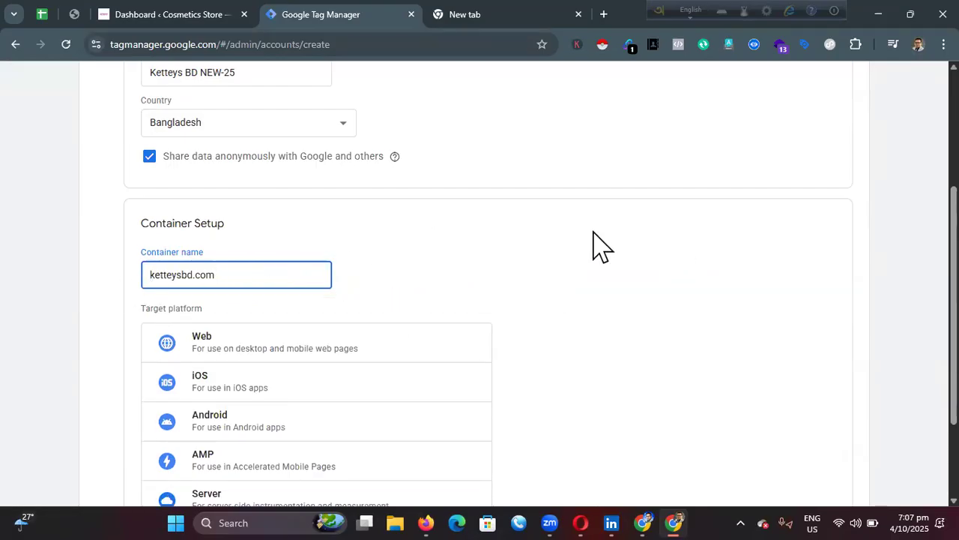
Choose Web as the container's target platform and submit the new account for creation.
click(307, 343)
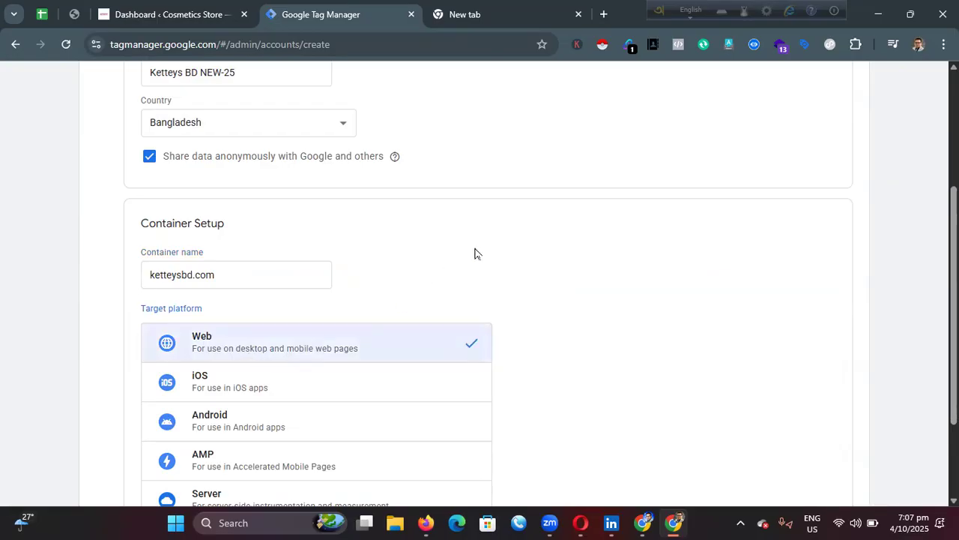
scroll(450, 270, down, 3)
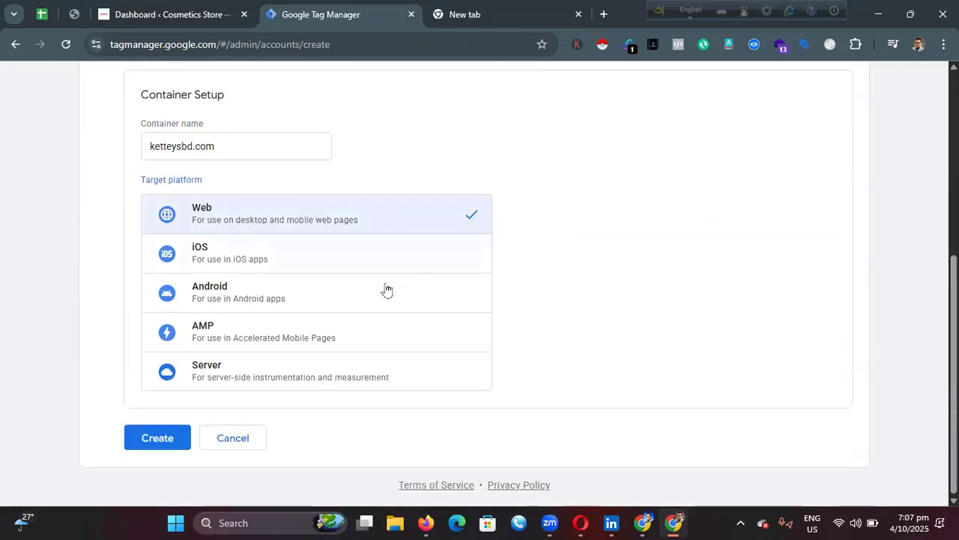
click(146, 439)
Accept the Tag Manager Terms of Service Agreement together with the GDPR Data Processing Terms.
scroll(460, 307, down, 10)
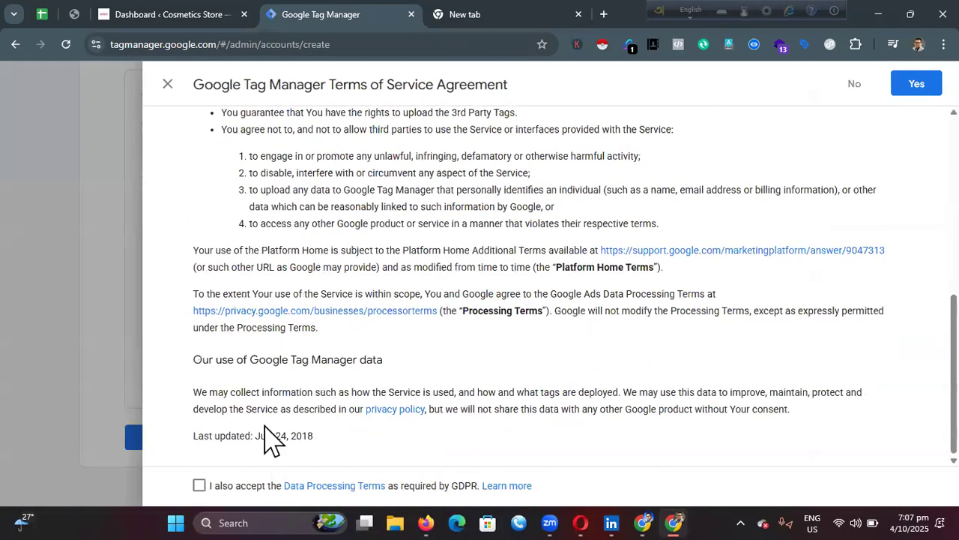
click(199, 485)
scroll(712, 273, up, 15)
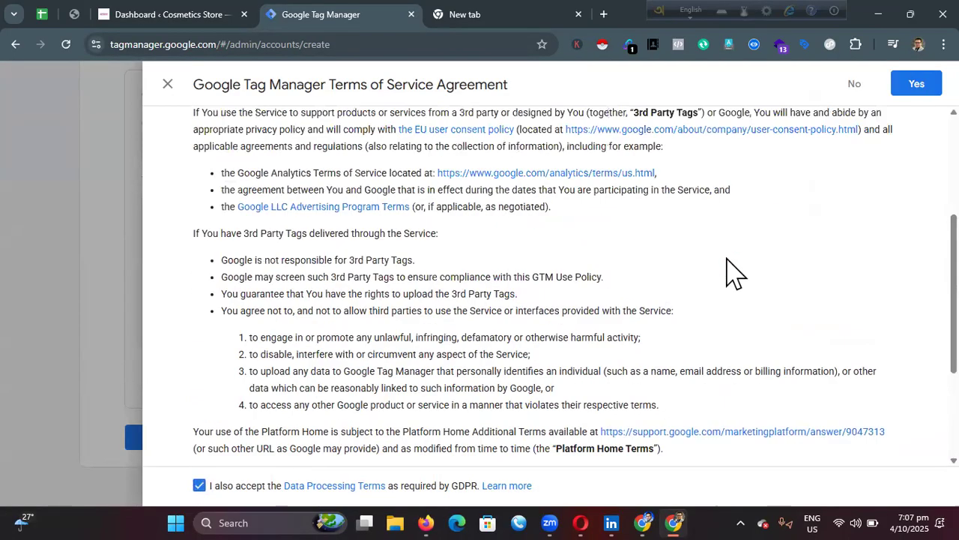
click(916, 86)
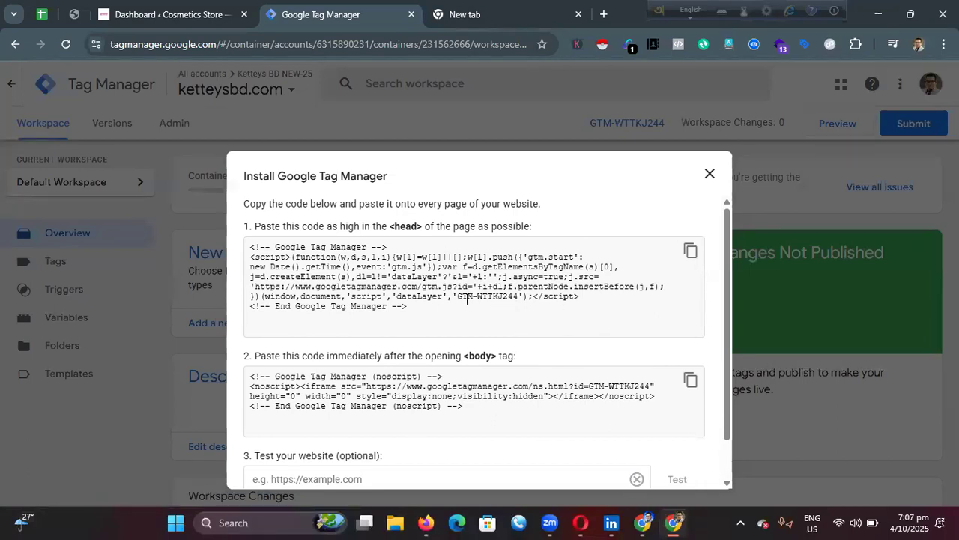
Select the container ID in the head install code, and open the Add Plugins page in the store's WordPress admin.
drag(453, 294, 519, 293)
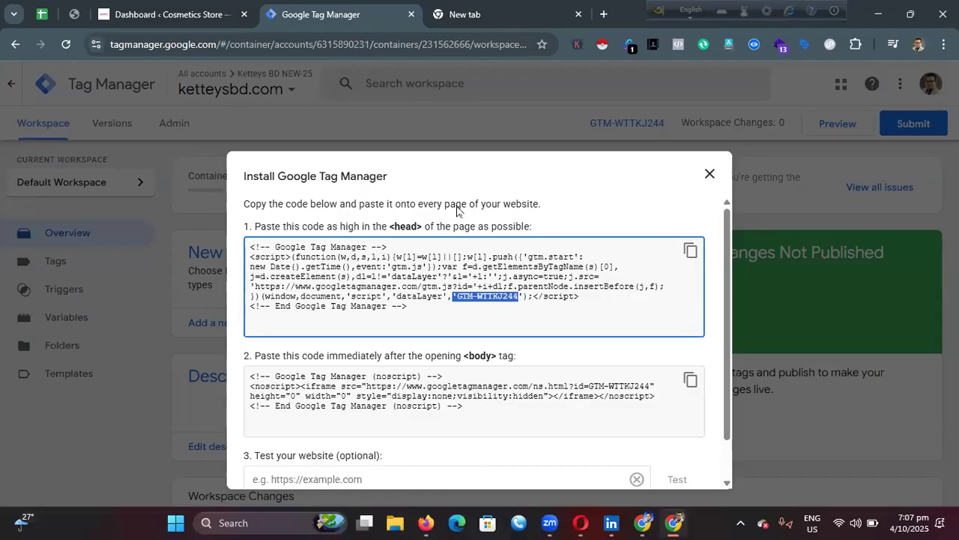
click(204, 8)
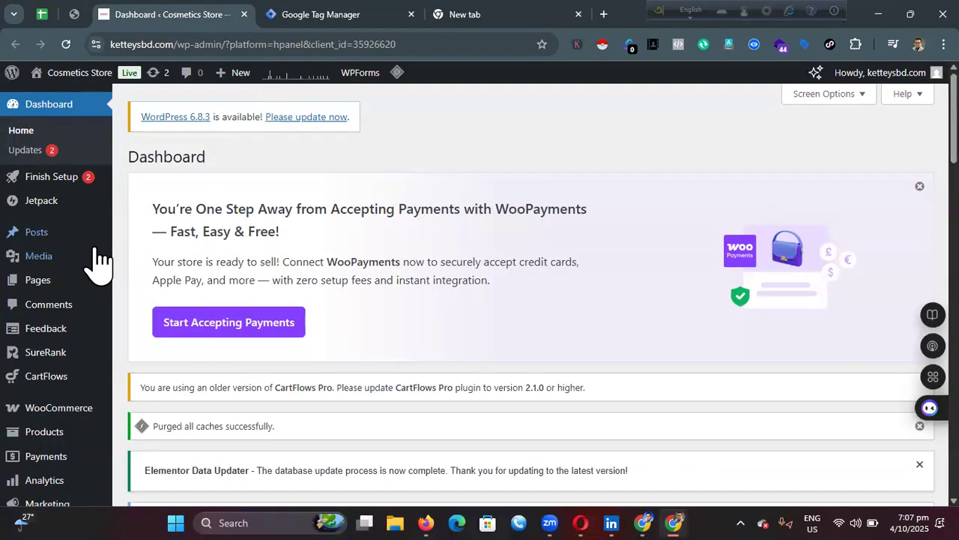
mouse_move(88, 267)
scroll(87, 283, down, 3)
scroll(78, 303, down, 3)
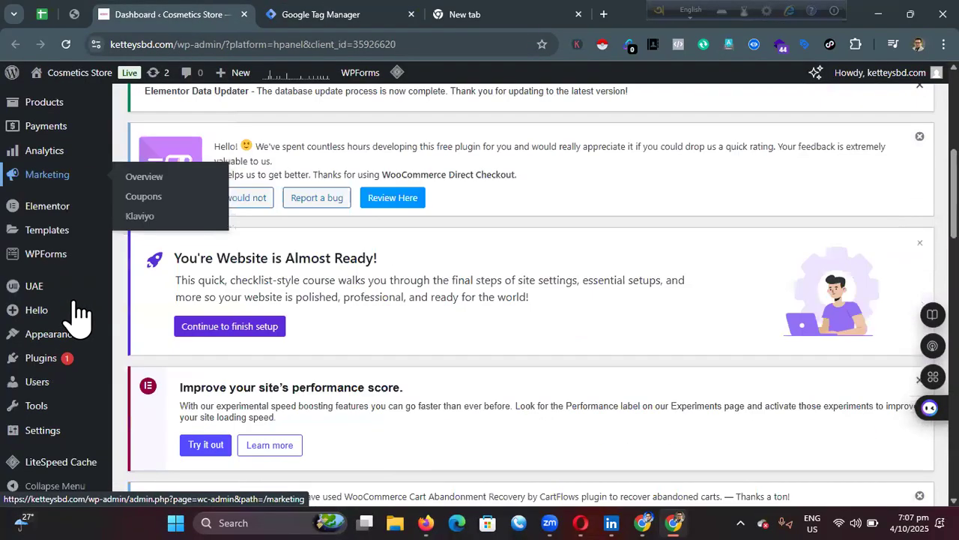
mouse_move(60, 347)
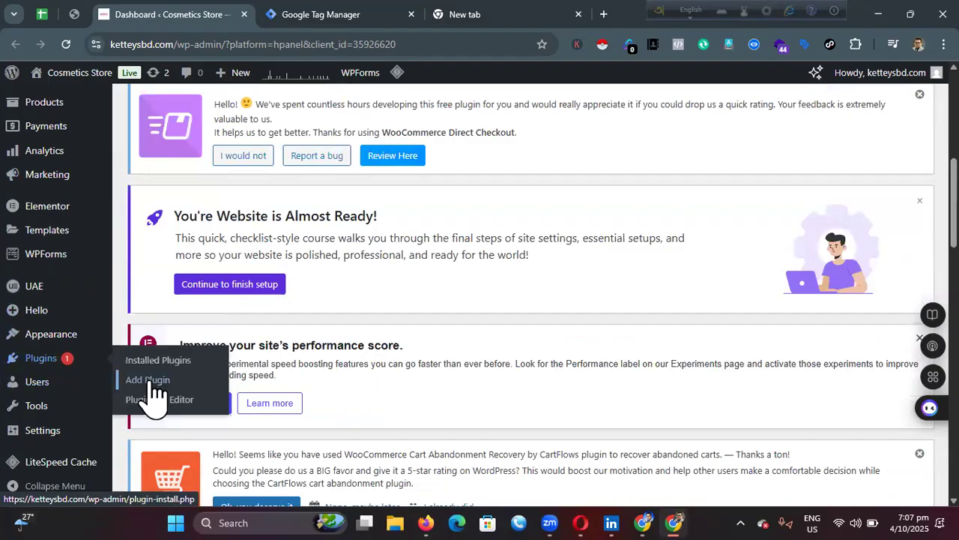
click(152, 382)
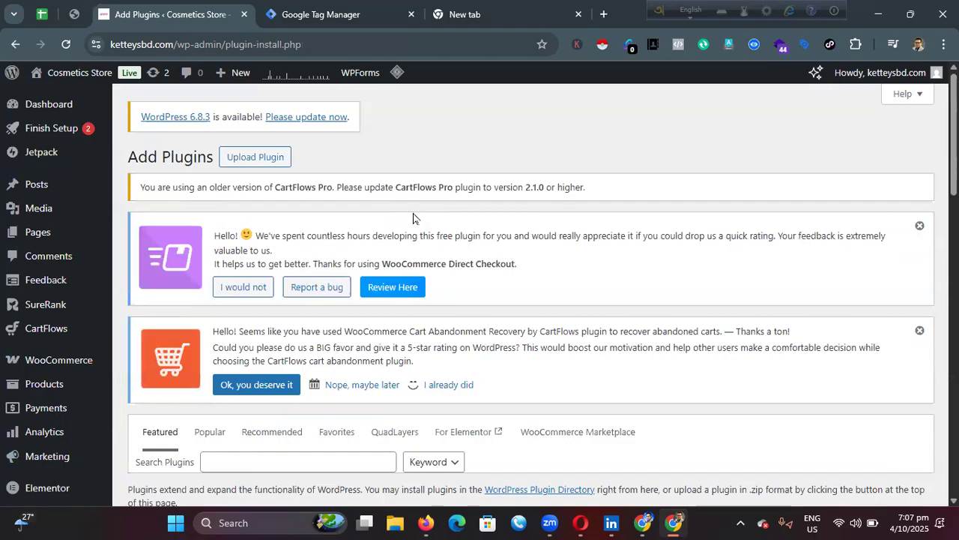
scroll(405, 221, down, 1)
scroll(401, 220, down, 3)
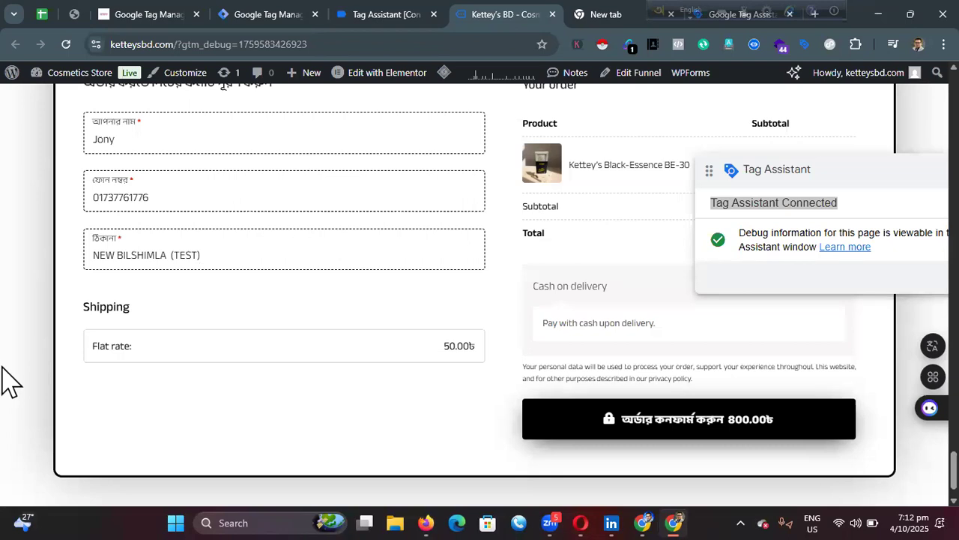
Move the Tag Assistant panel on the store page down, away from the order summary.
scroll(225, 278, up, 5)
scroll(234, 262, up, 3)
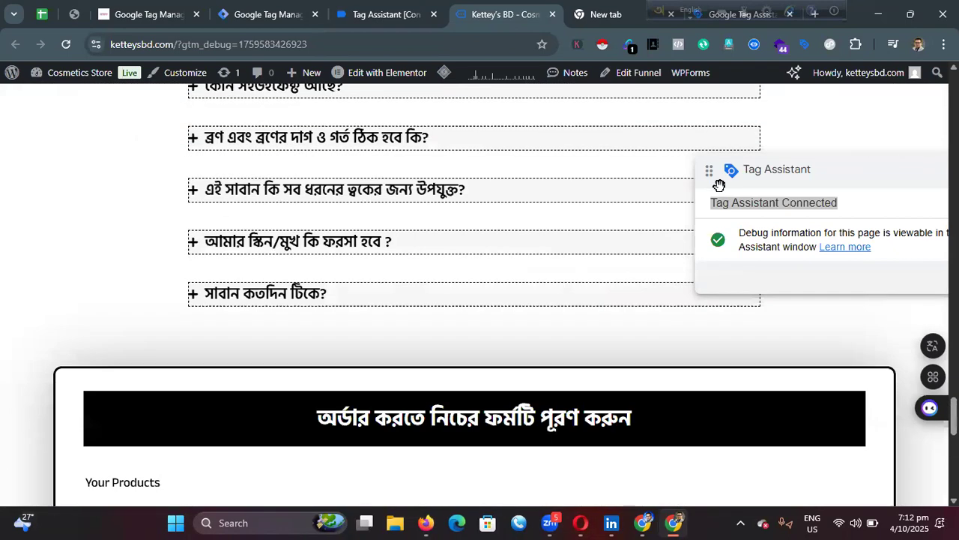
drag(826, 162, 798, 444)
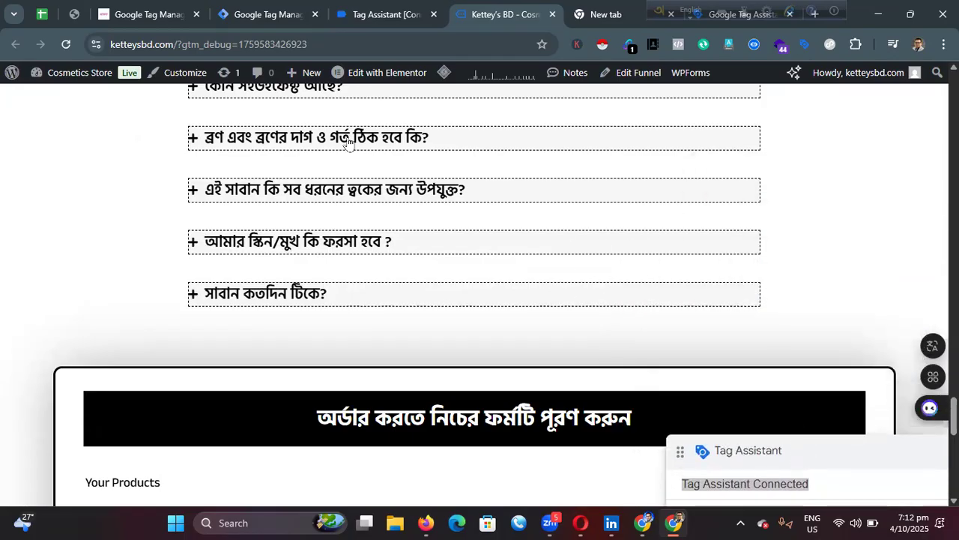
scroll(354, 197, down, 8)
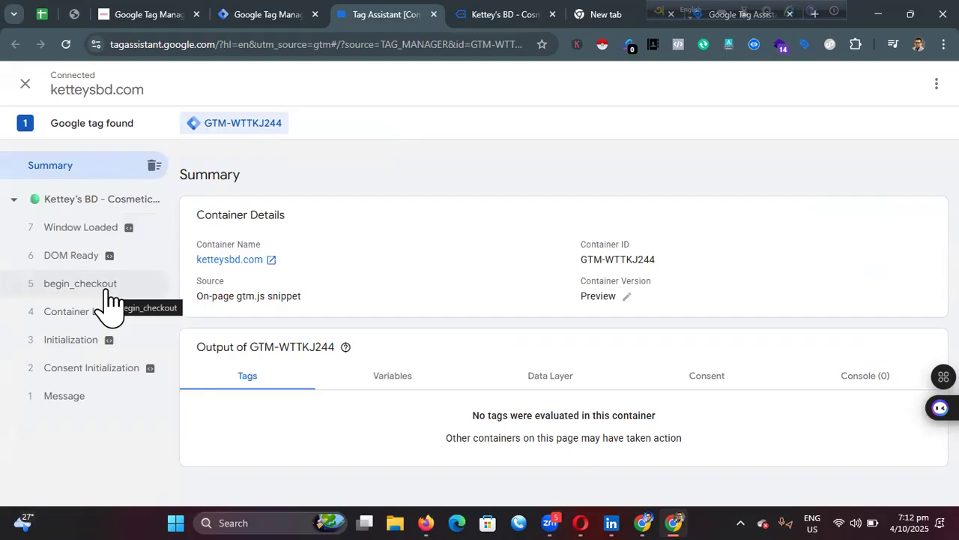
Return to the store's checkout page and confirm the cash-on-delivery test order for Kettey's Black-Essence BE-30.
click(487, 18)
scroll(320, 262, down, 1)
click(591, 426)
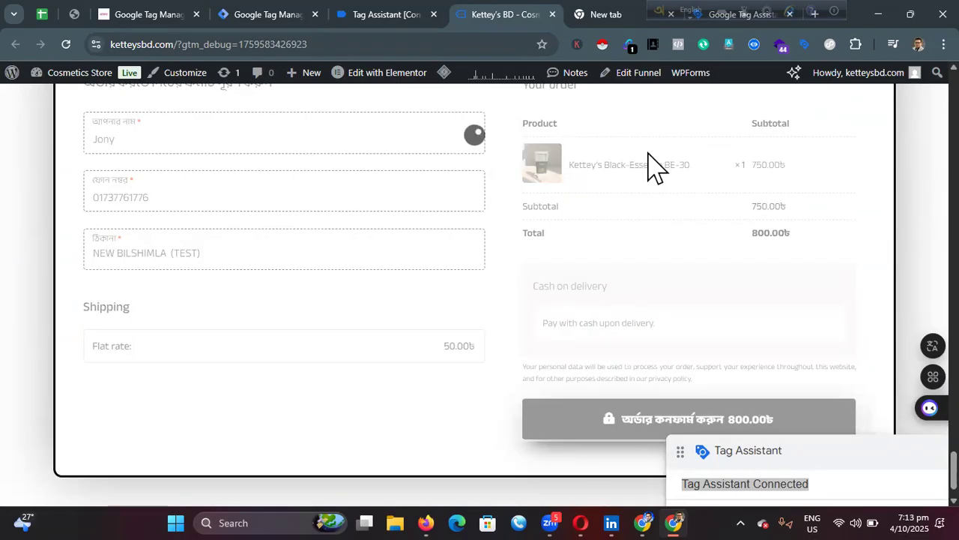
scroll(634, 165, up, 3)
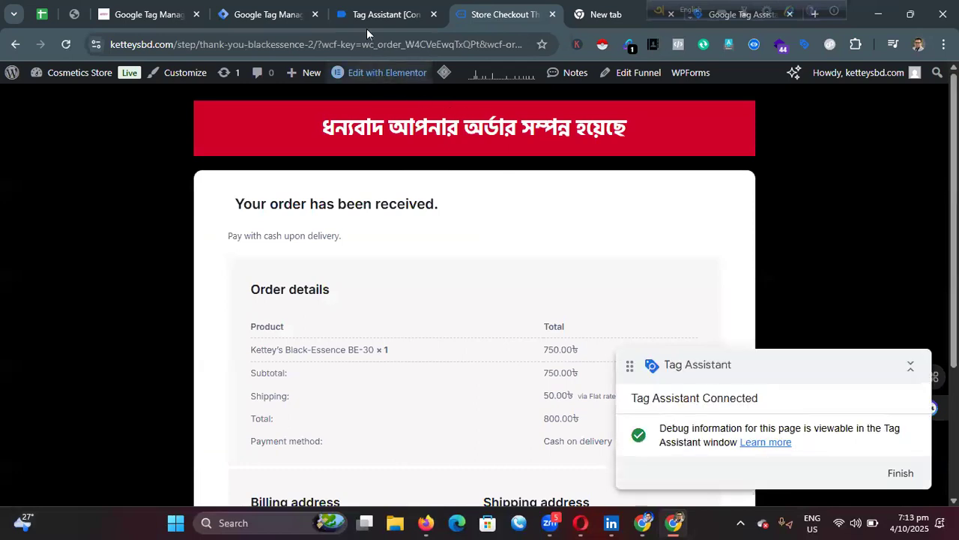
Open the purchase event of the thank-you page in Tag Assistant and copy the event name "purchase" from its API call.
click(363, 7)
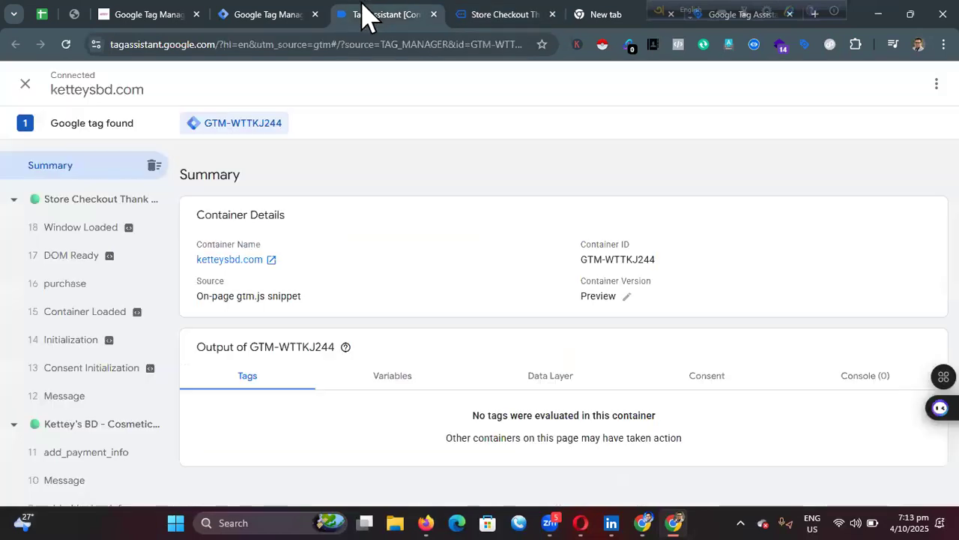
click(68, 200)
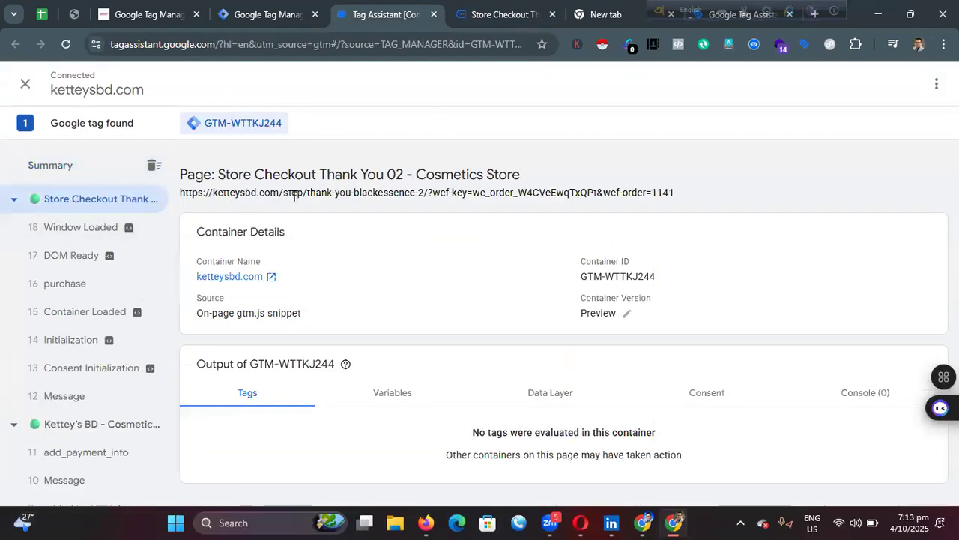
click(81, 291)
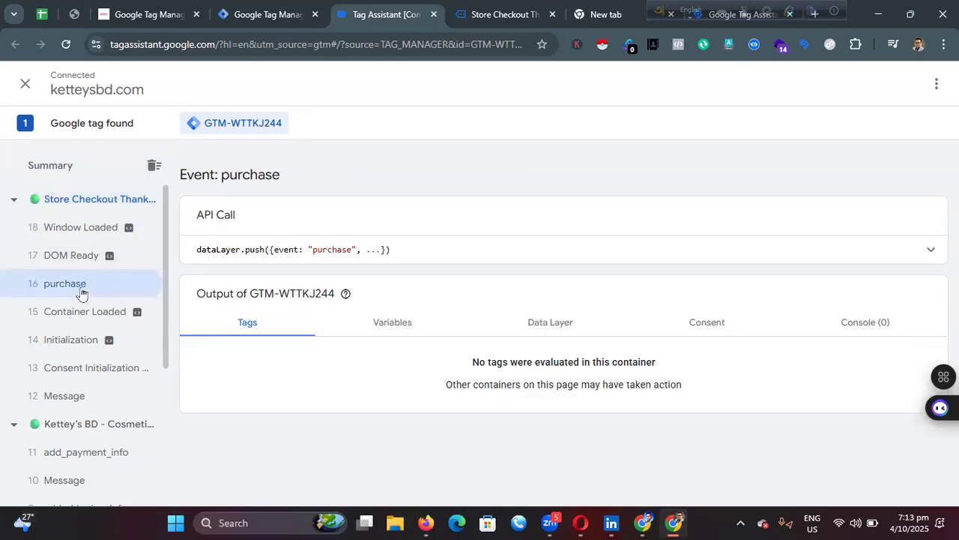
drag(310, 248, 352, 247)
double_click(334, 247)
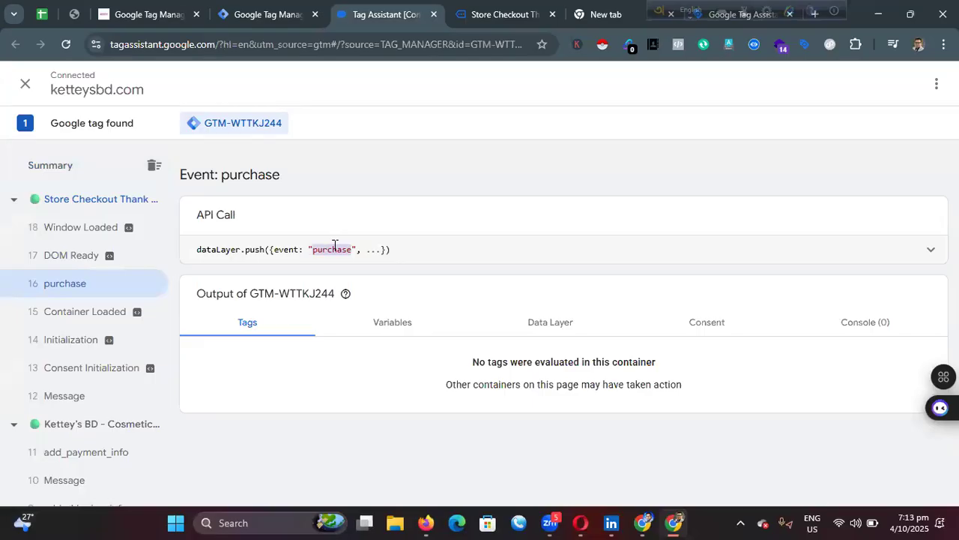
right_click(335, 247)
click(349, 264)
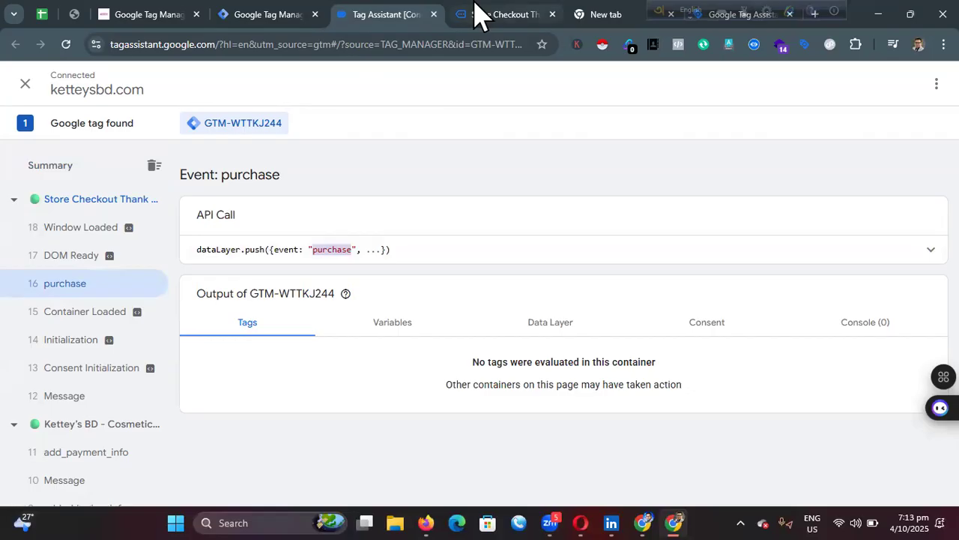
Close the store's order confirmation page and return to the Tag Manager workspace overview for ketteysbd.com.
click(289, 15)
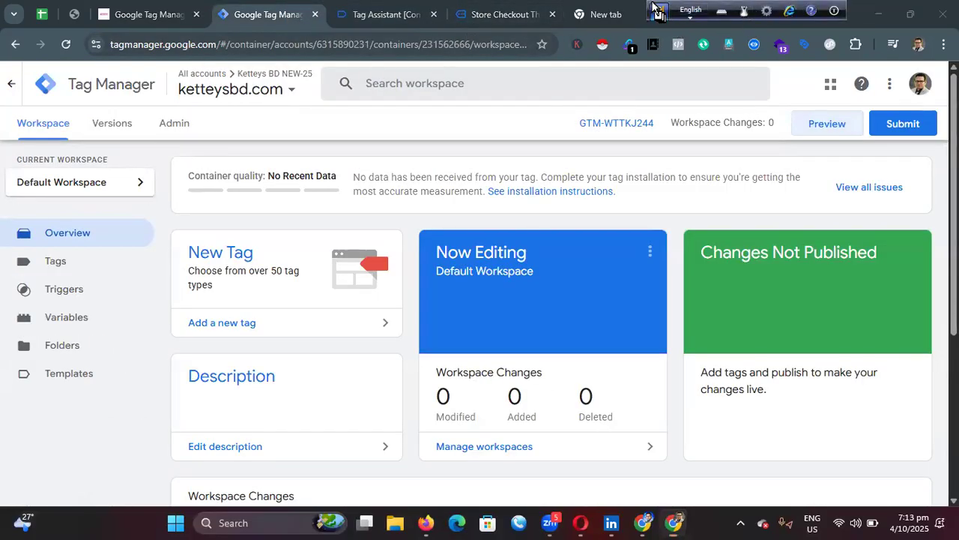
click(514, 15)
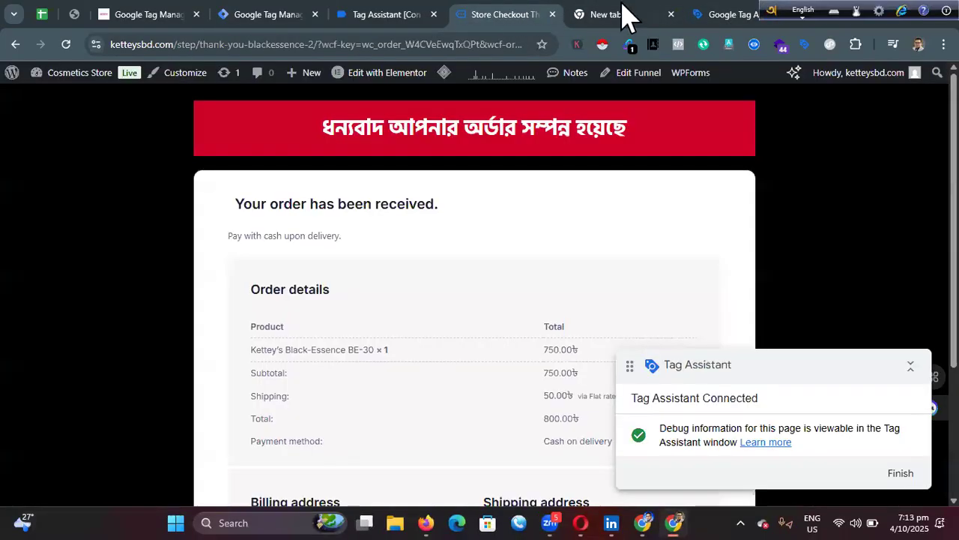
click(552, 14)
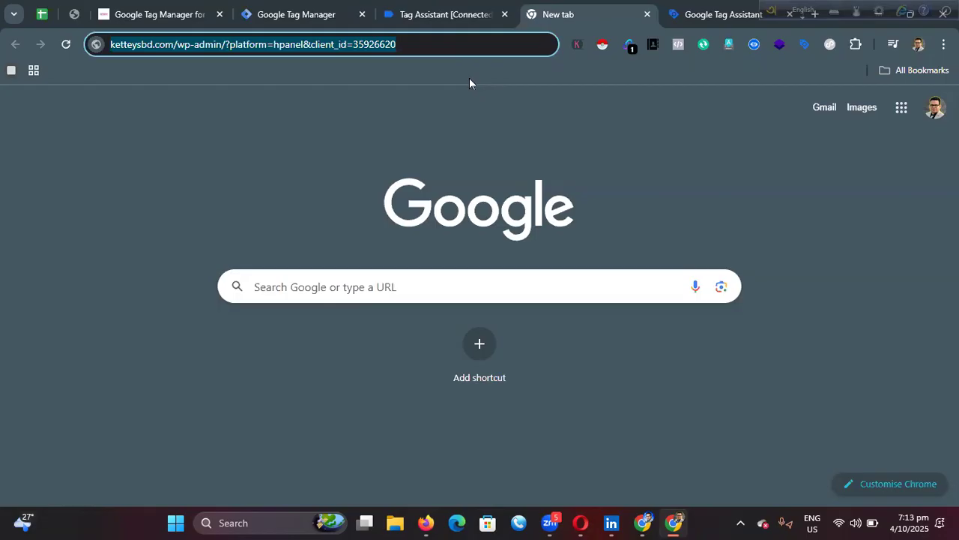
click(439, 12)
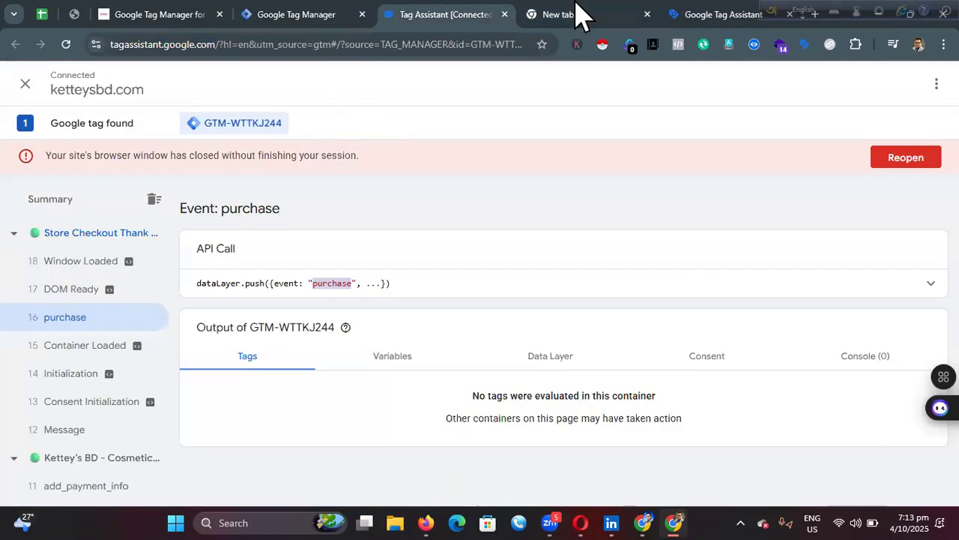
click(592, 15)
click(464, 12)
click(354, 12)
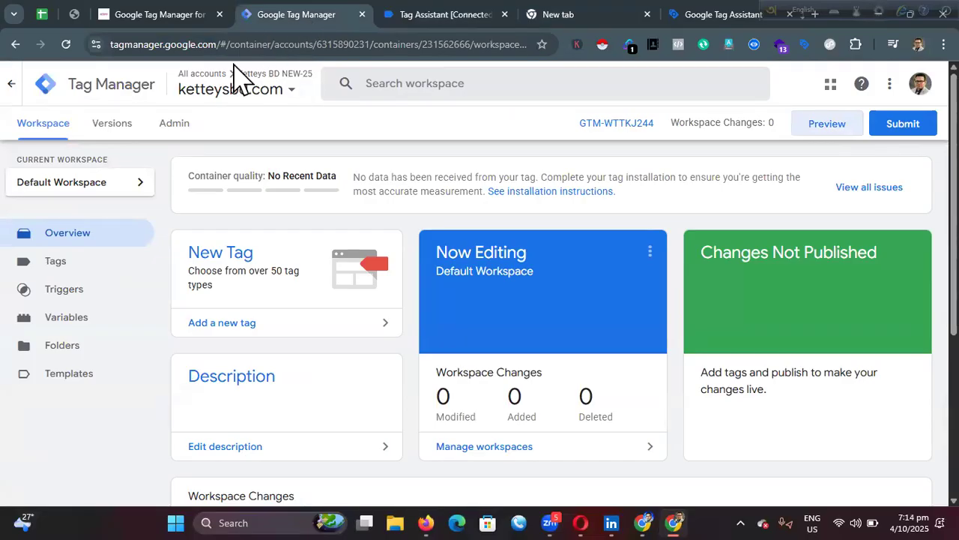
Check the Google Tag Manager ID in the WordPress plugin's general settings against the Tag Manager workspace.
click(172, 15)
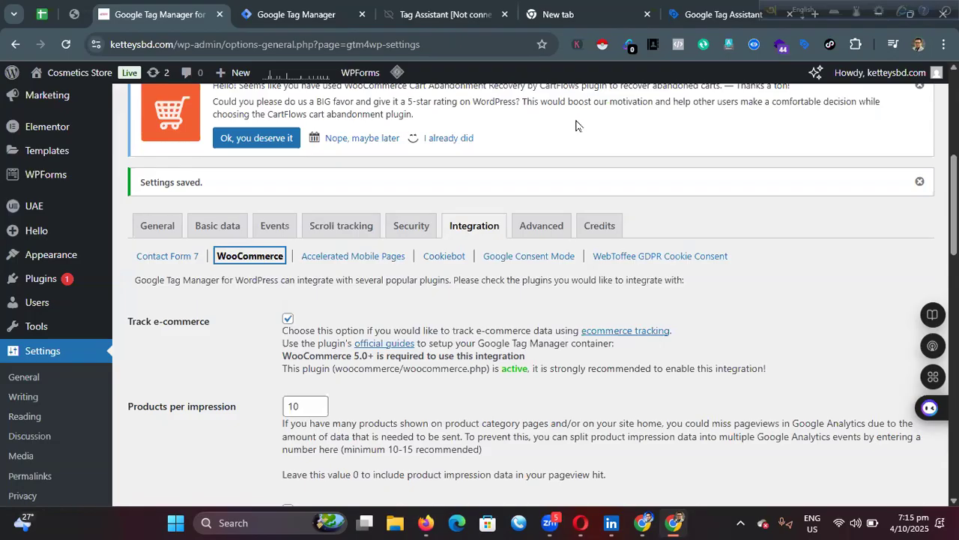
click(154, 226)
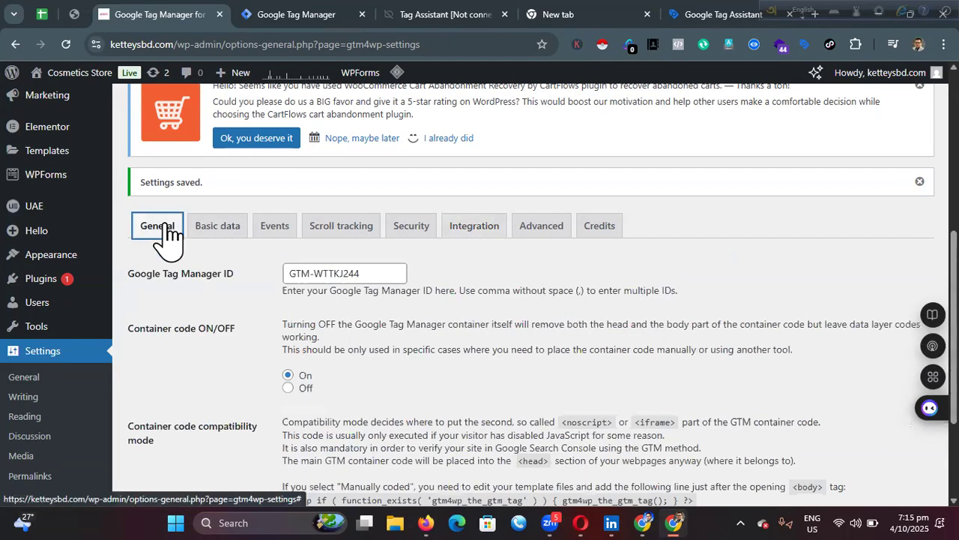
click(308, 16)
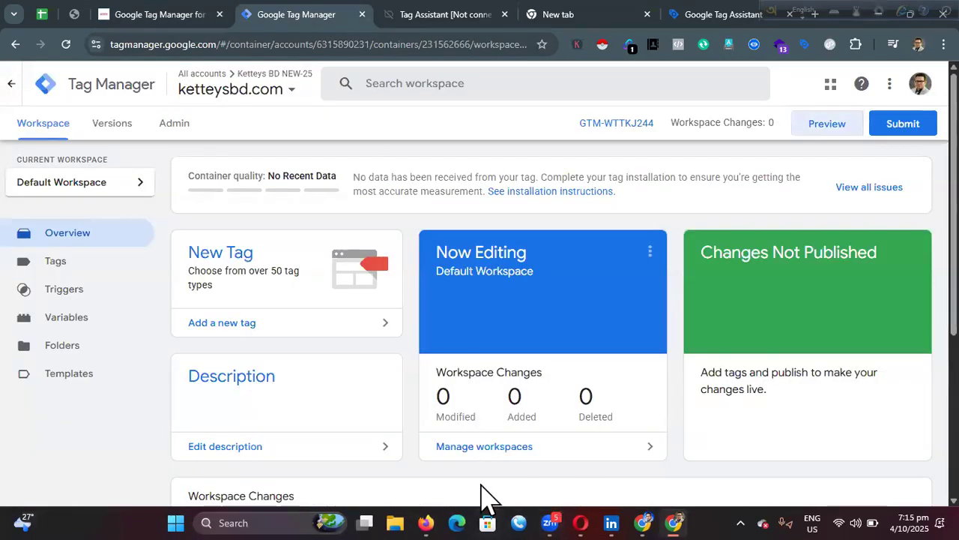
Switch to Google Ads in Firefox and open the conversion goals summary.
click(424, 517)
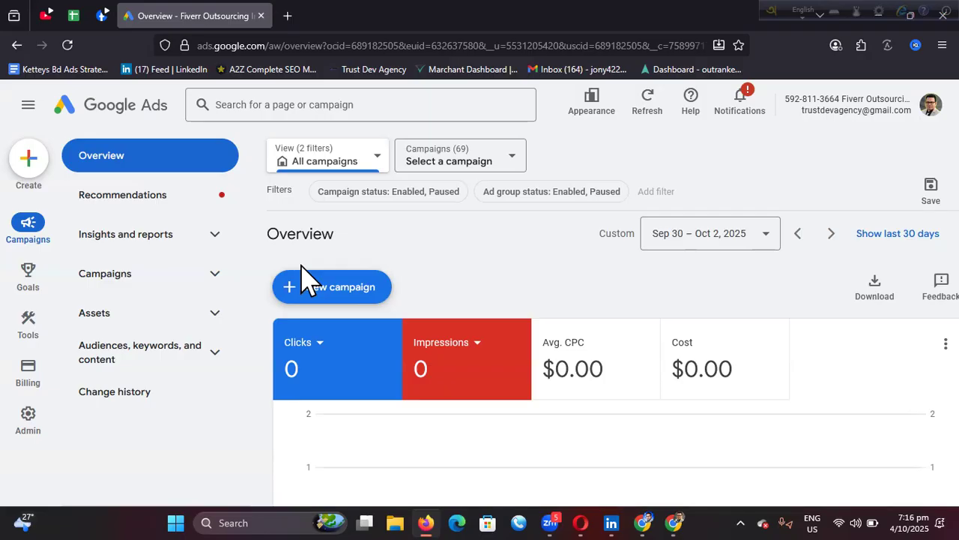
mouse_move(27, 270)
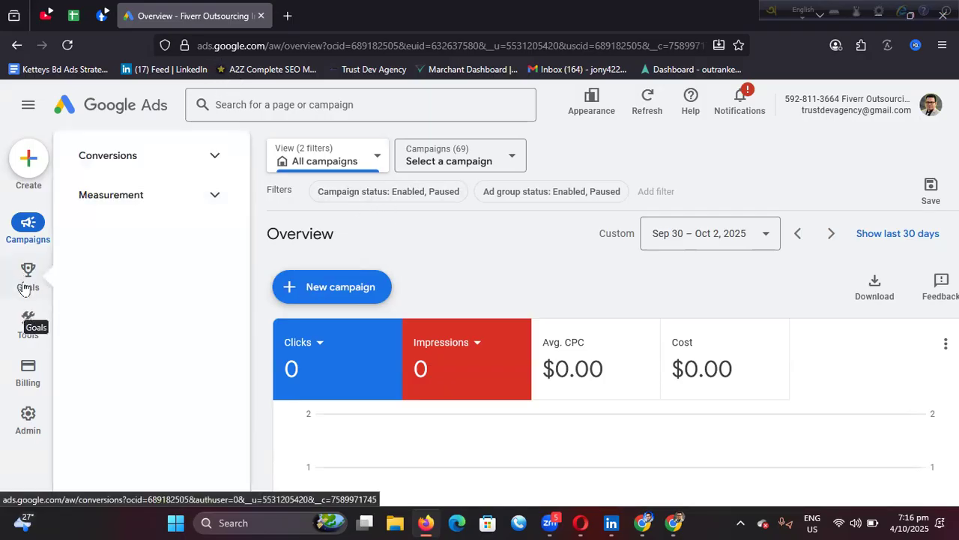
click(27, 294)
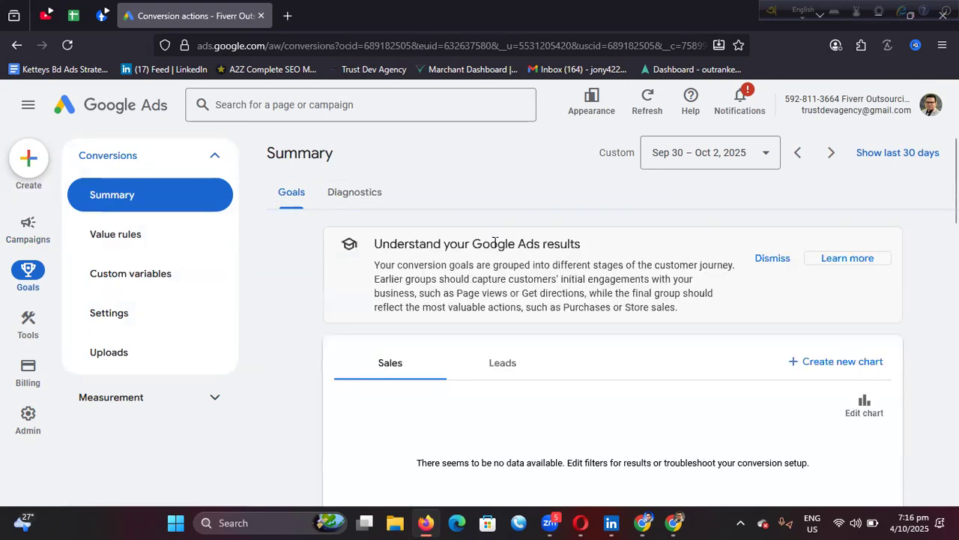
Remove the Purchase (2) conversion action from the Purchase goal and save the change.
scroll(512, 226, down, 12)
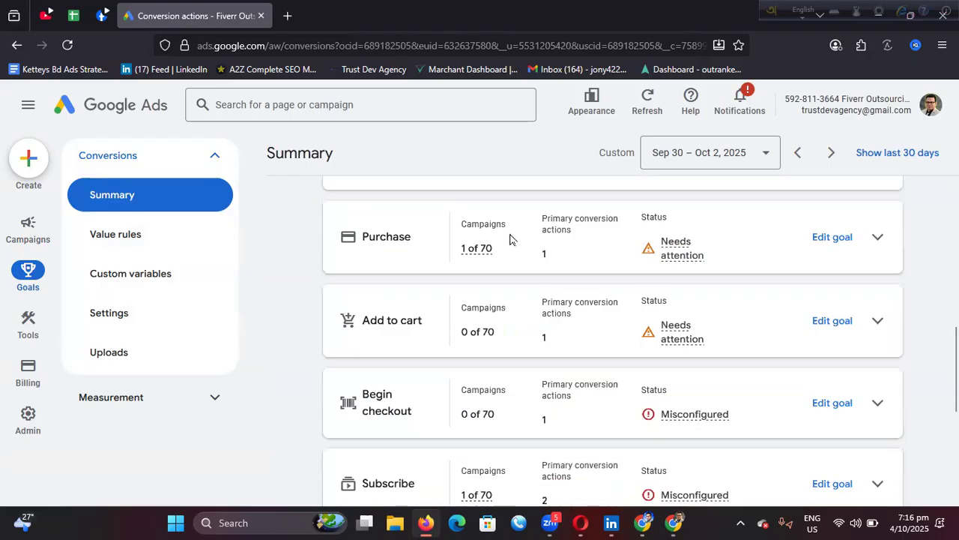
scroll(506, 243, up, 3)
scroll(506, 307, up, 3)
scroll(723, 328, down, 3)
click(877, 237)
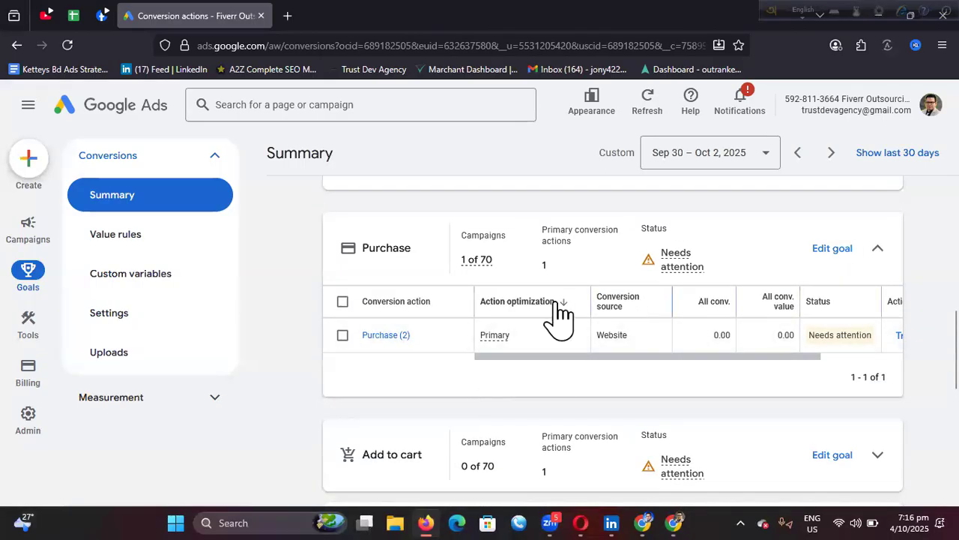
click(342, 334)
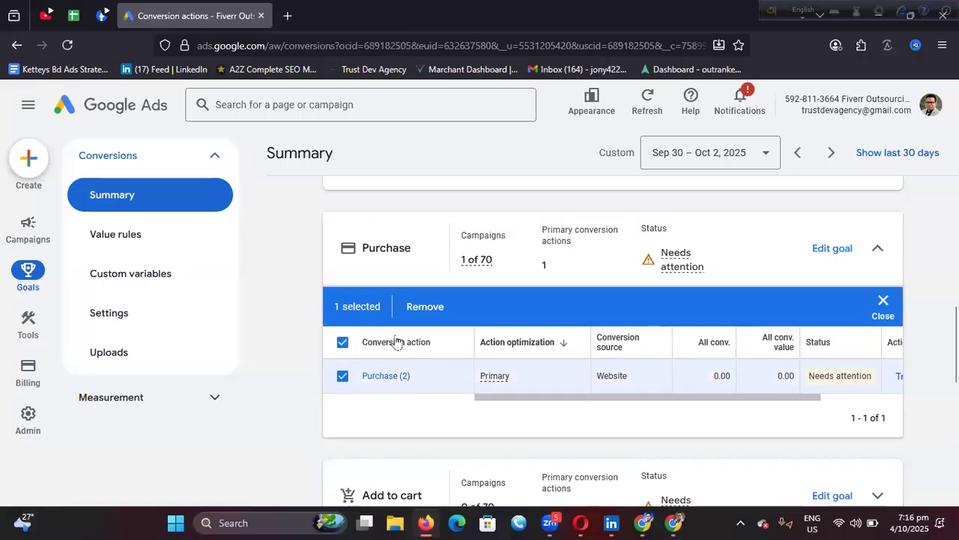
click(424, 307)
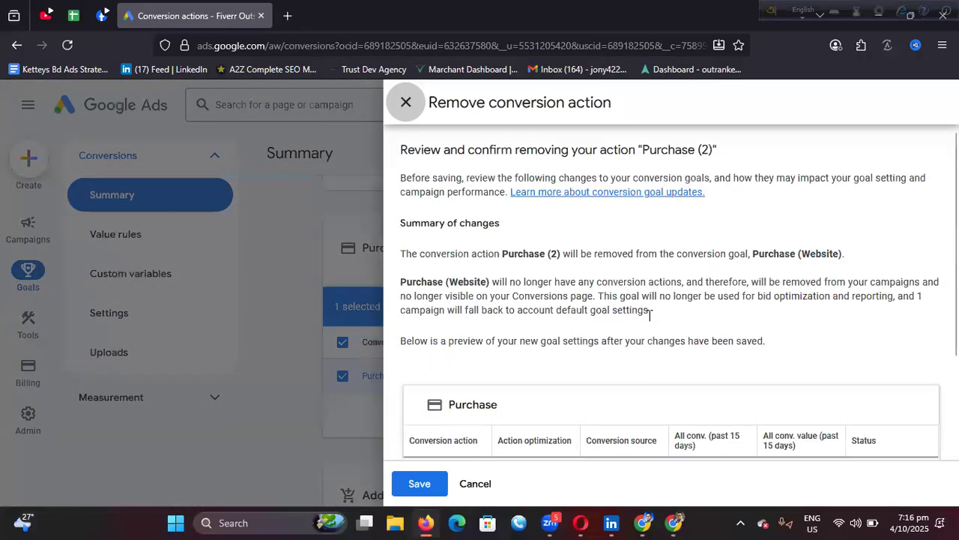
scroll(553, 341, down, 2)
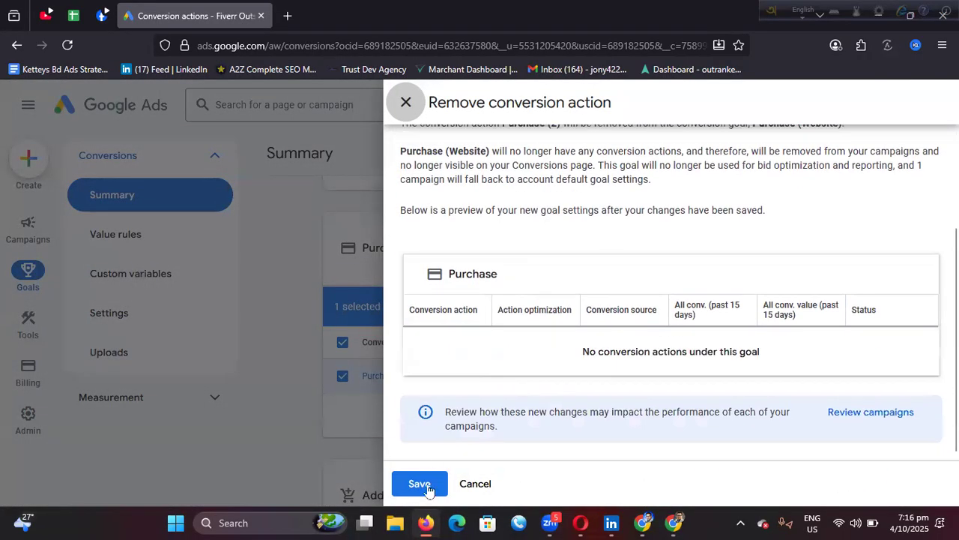
click(420, 483)
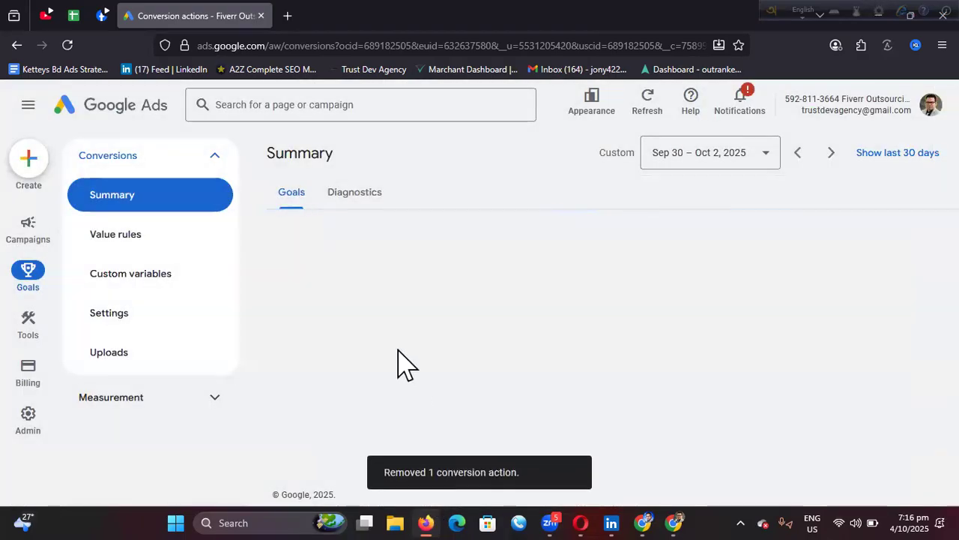
Remove the Add to Cut (1) conversion action from the Add to cart goal and save the change.
scroll(404, 359, down, 6)
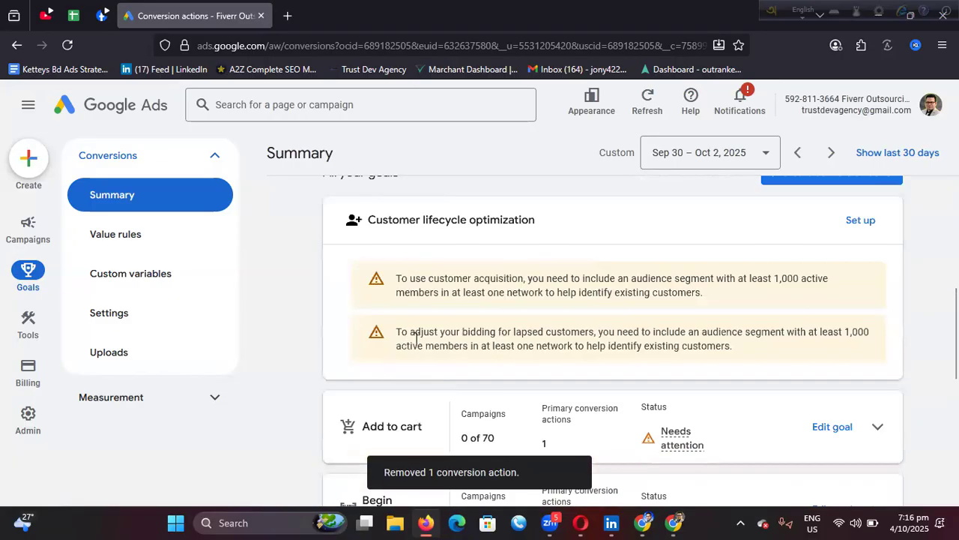
scroll(417, 337, down, 3)
click(879, 246)
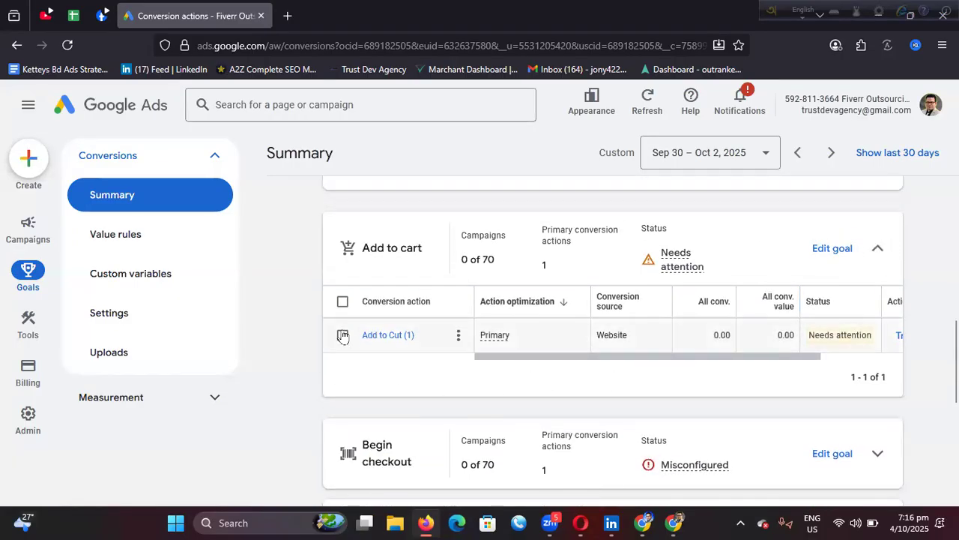
click(343, 335)
click(425, 308)
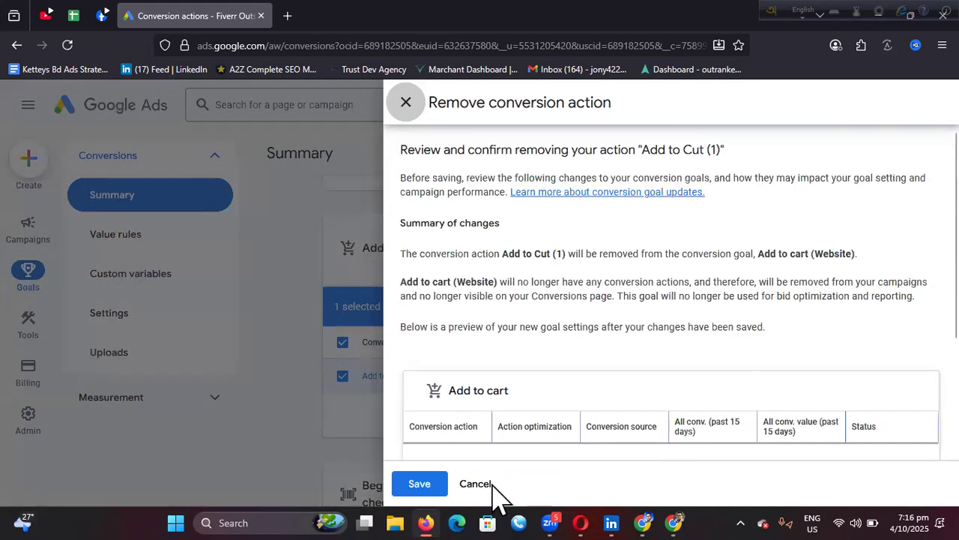
click(421, 487)
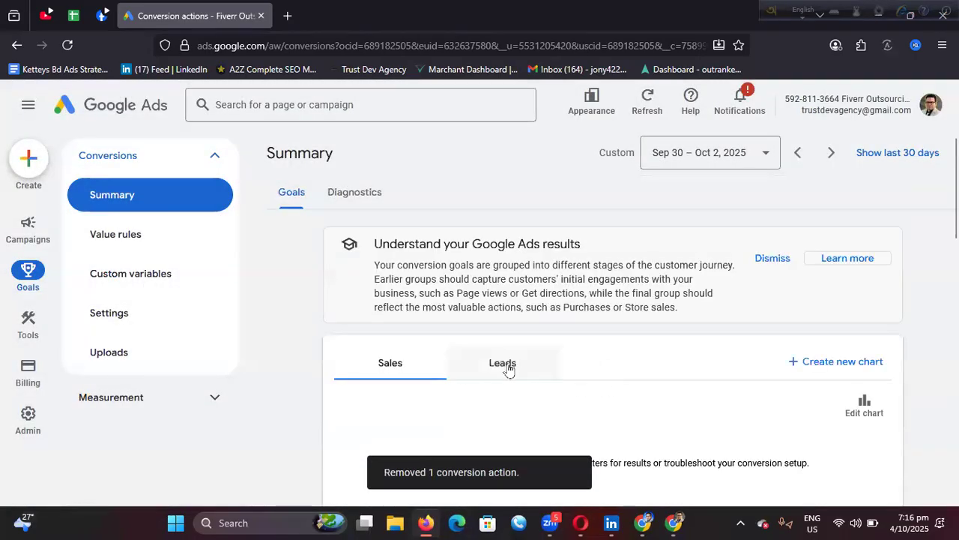
Remove the Checkout (1) conversion action from the Begin checkout goal and save the change.
scroll(508, 367, down, 10)
scroll(421, 277, up, 3)
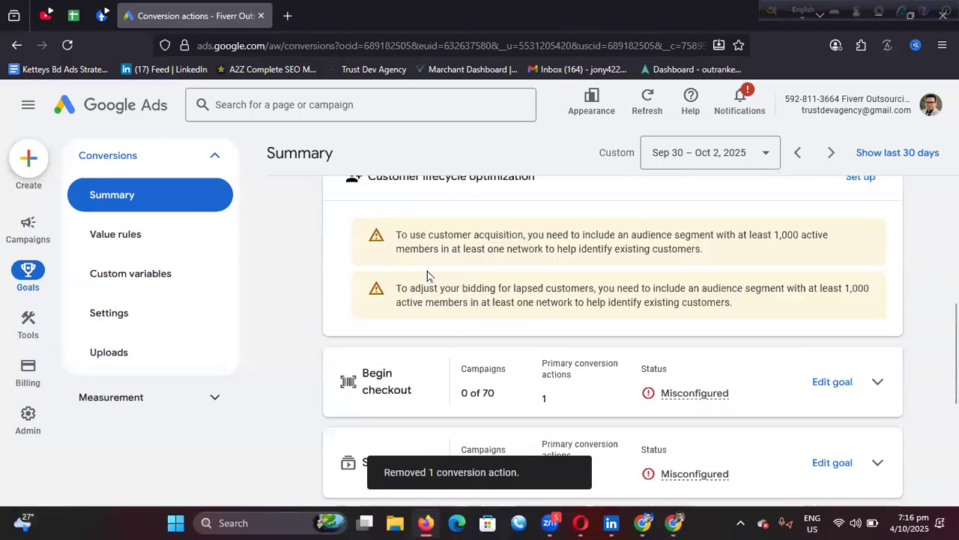
click(877, 382)
scroll(623, 360, down, 2)
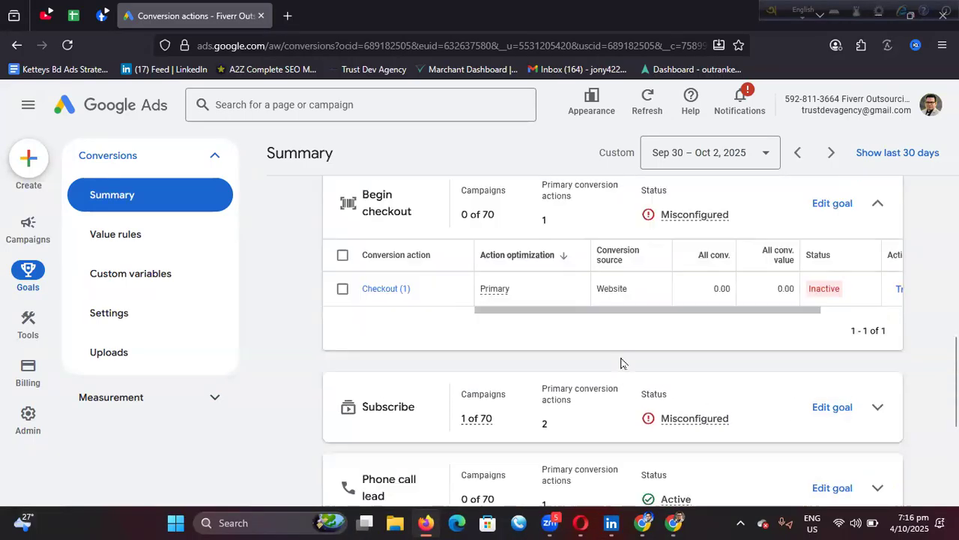
click(343, 257)
click(433, 260)
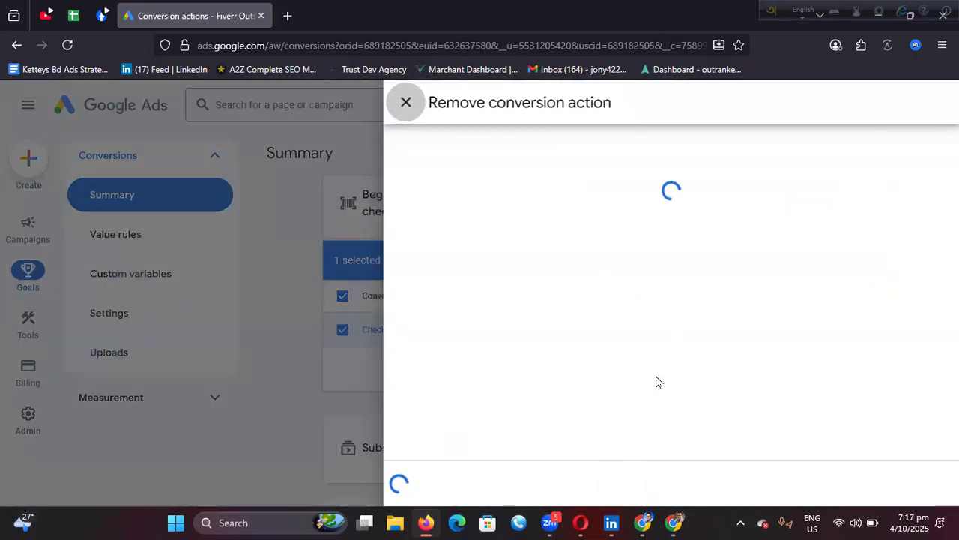
click(432, 484)
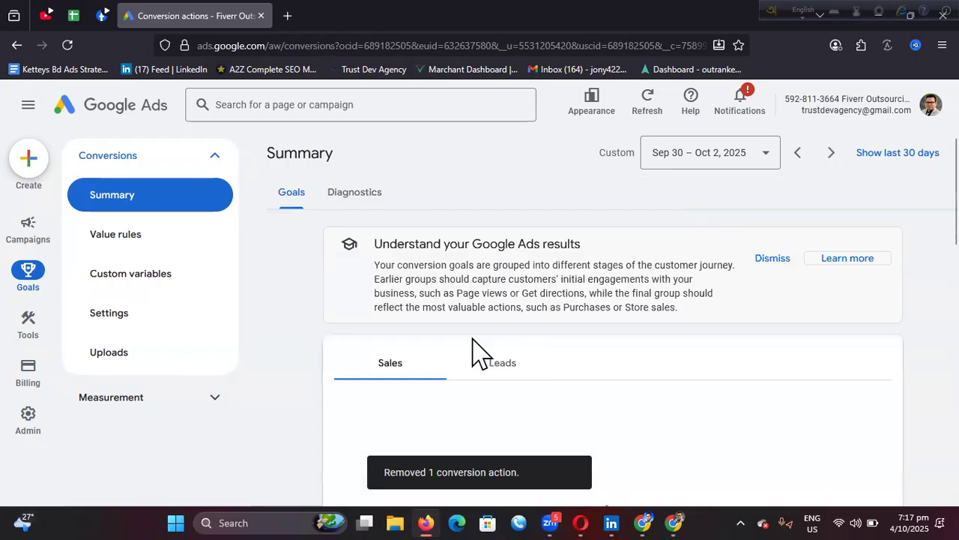
Remove both website conversion actions from the Subscribe goal and save the change.
scroll(473, 339, down, 8)
scroll(473, 340, down, 3)
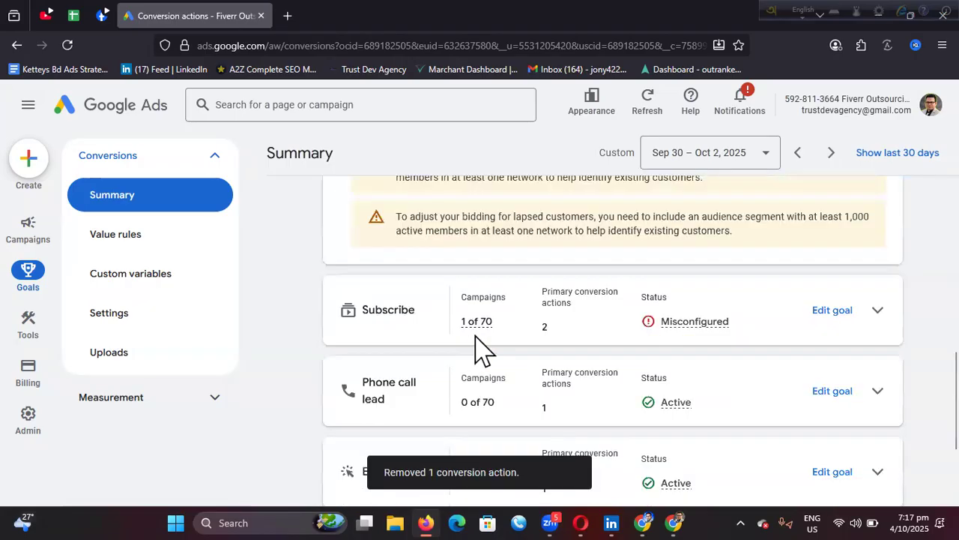
click(877, 311)
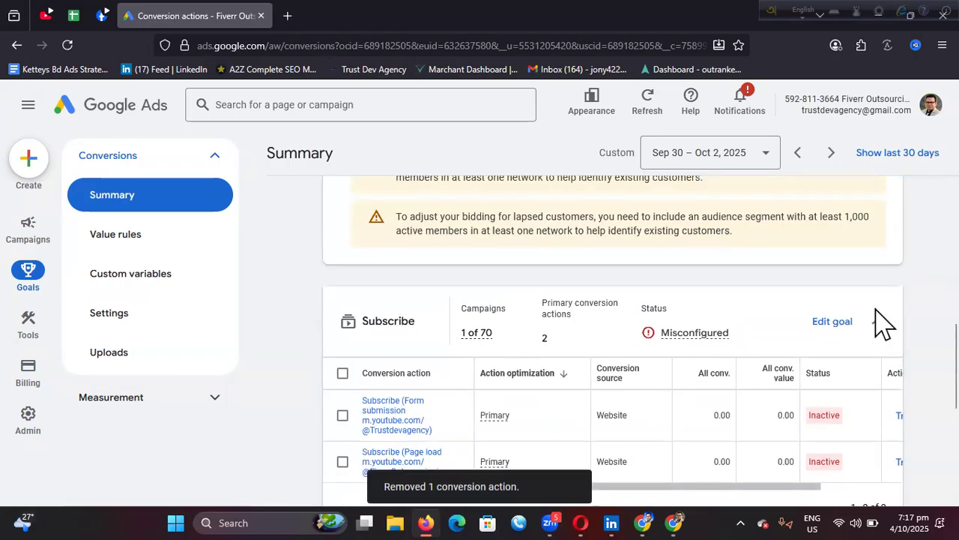
click(343, 373)
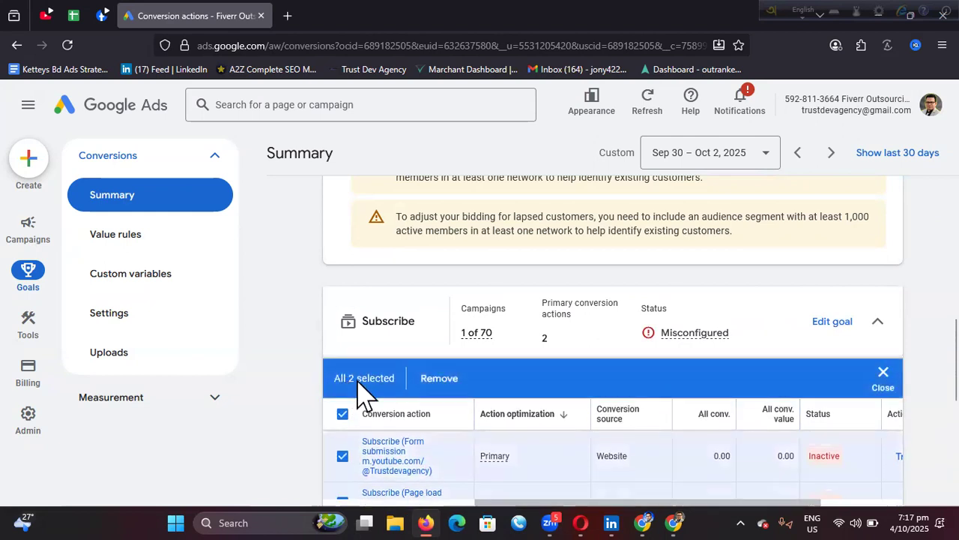
click(438, 378)
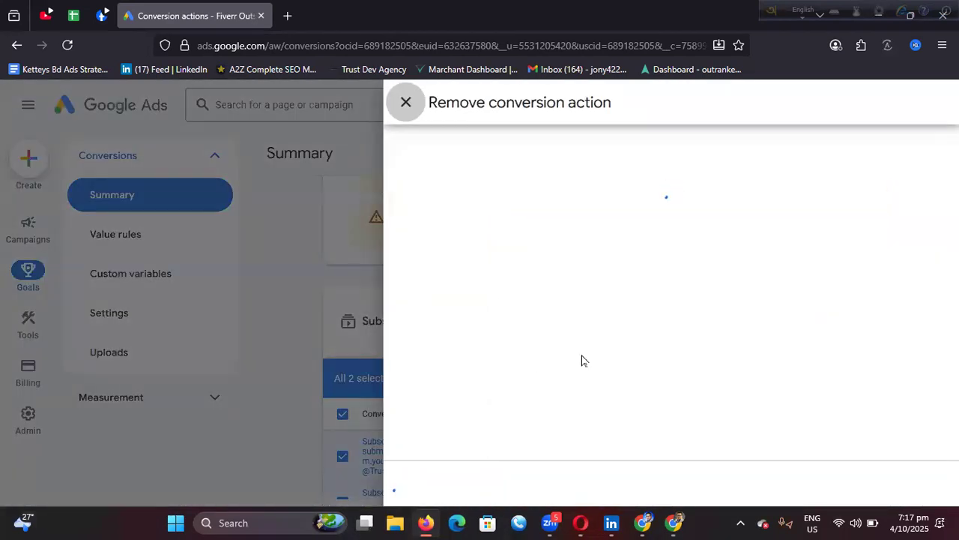
click(419, 483)
scroll(561, 360, down, 2)
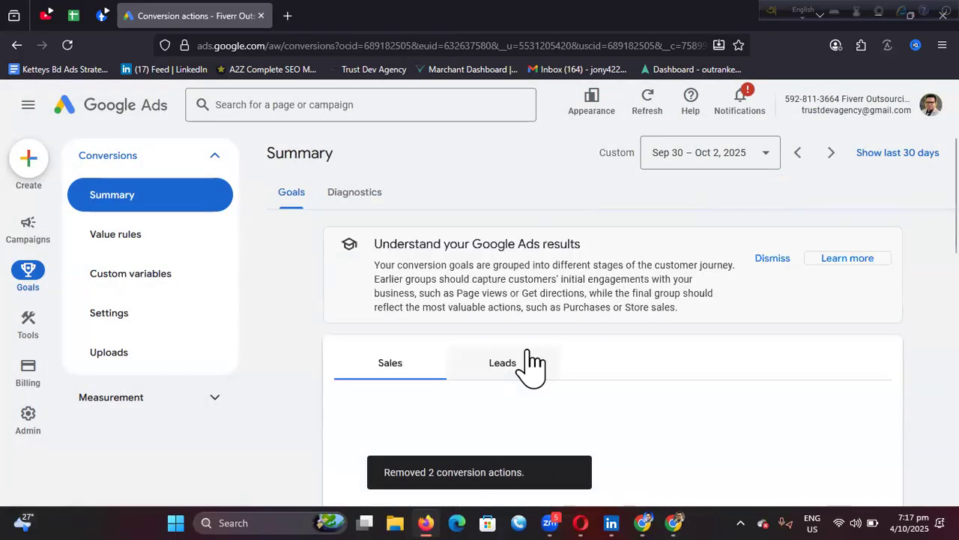
Remove the Phone Call Leads conversion action from the Phone call lead goal and save the change.
scroll(529, 360, down, 10)
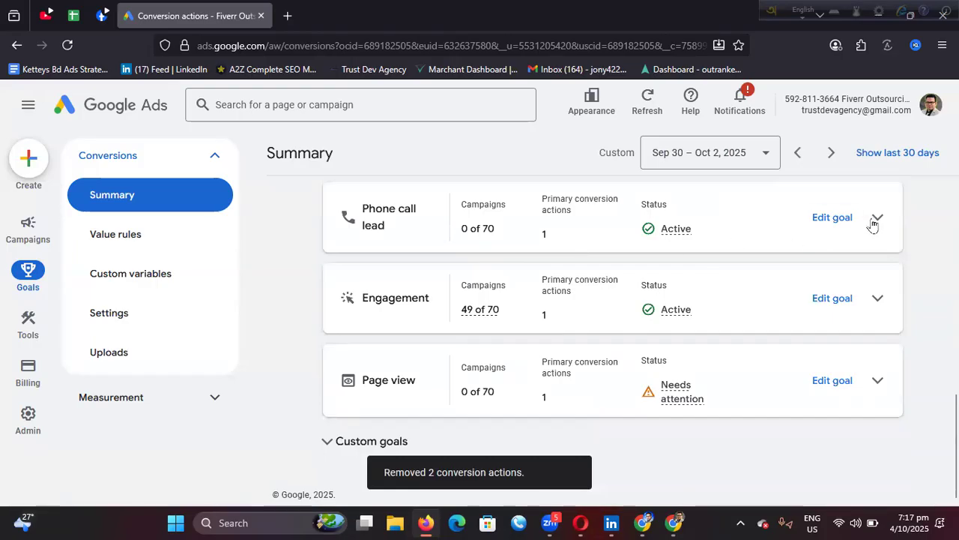
click(876, 218)
click(341, 280)
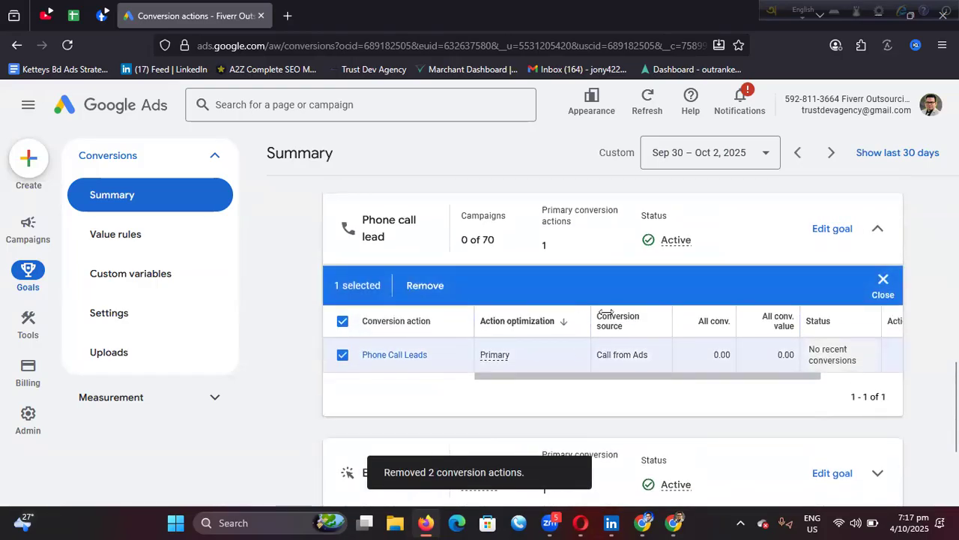
click(425, 286)
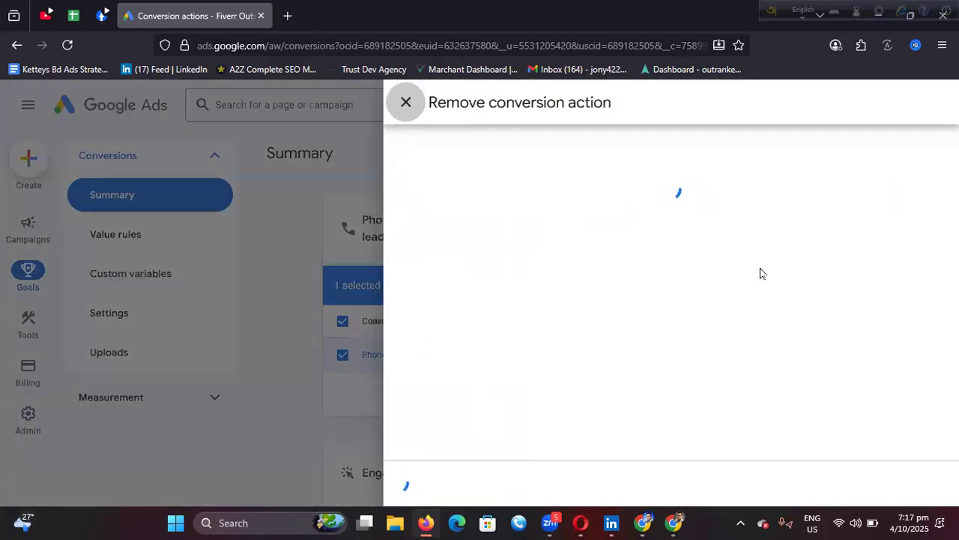
click(425, 487)
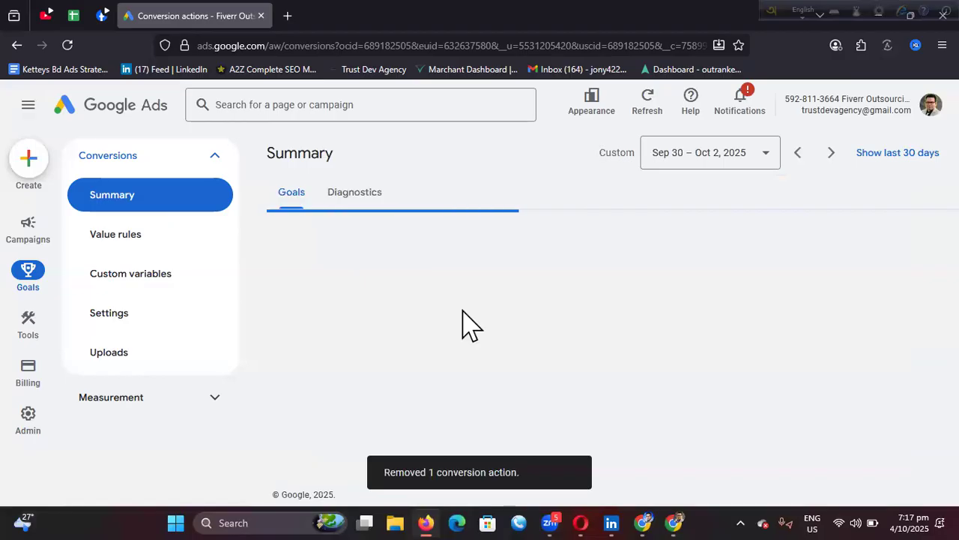
Try to remove the YouTube channel subscriptions and YouTube follow-on views conversion actions from the Engagement goal.
scroll(461, 324, down, 5)
scroll(453, 320, down, 1)
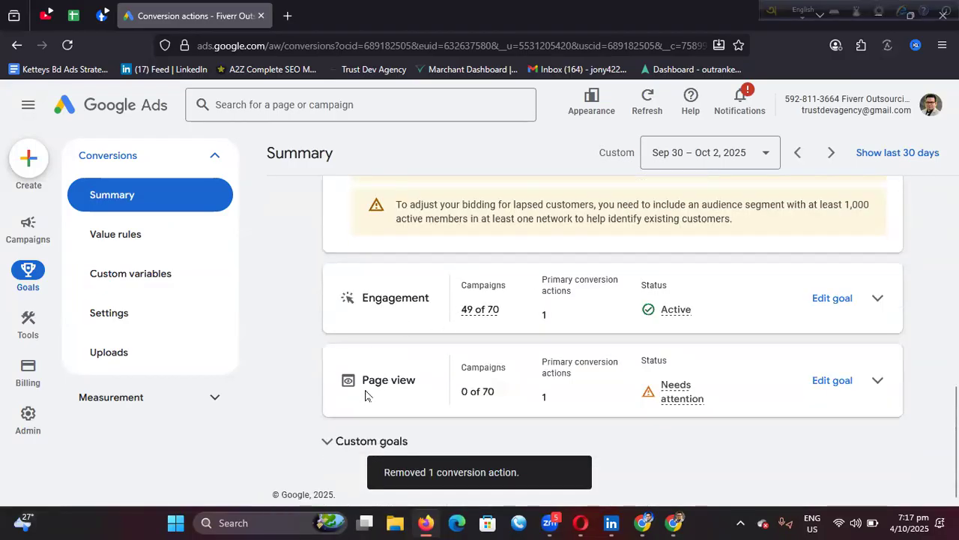
click(879, 300)
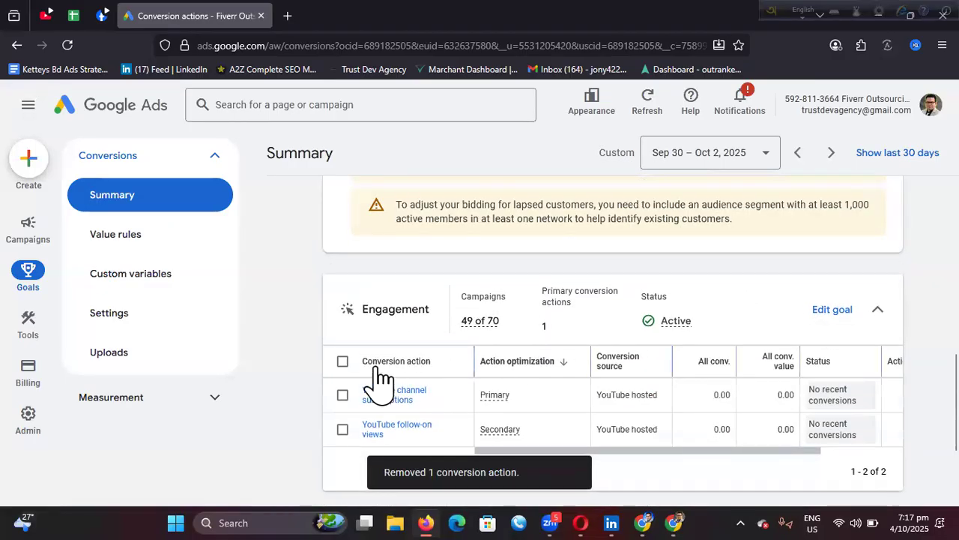
click(343, 362)
click(440, 365)
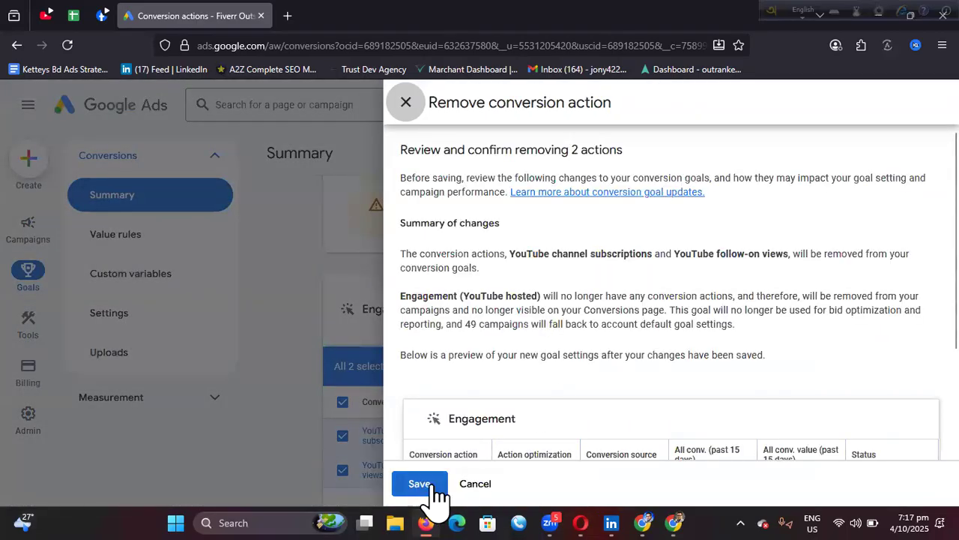
click(424, 486)
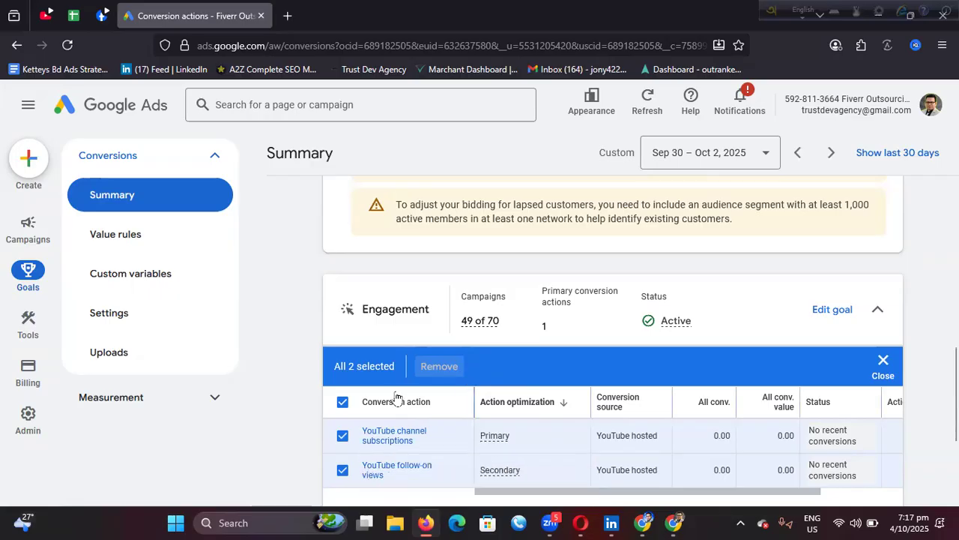
Remove the Website Page View (1) conversion action from the Page view goal and save the change.
scroll(397, 397, down, 3)
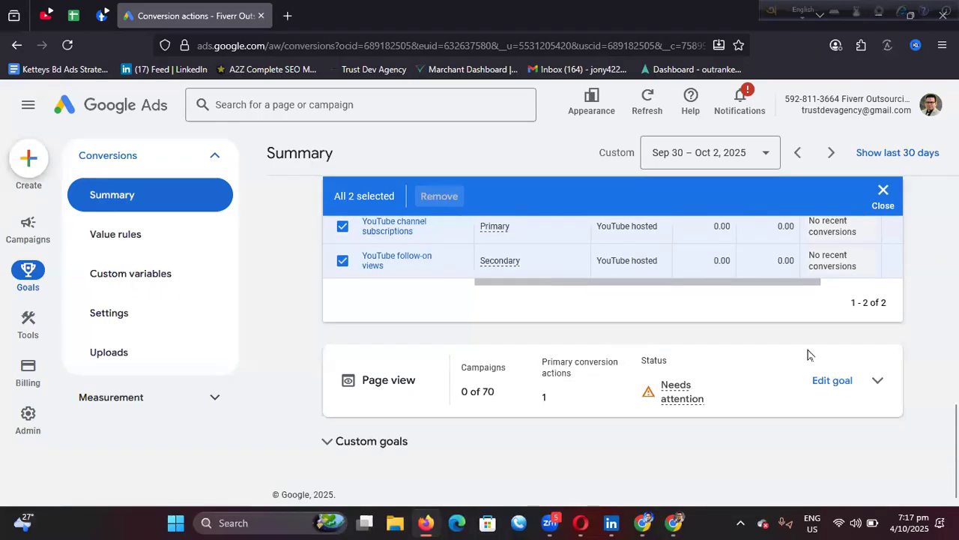
click(877, 380)
scroll(524, 395, down, 2)
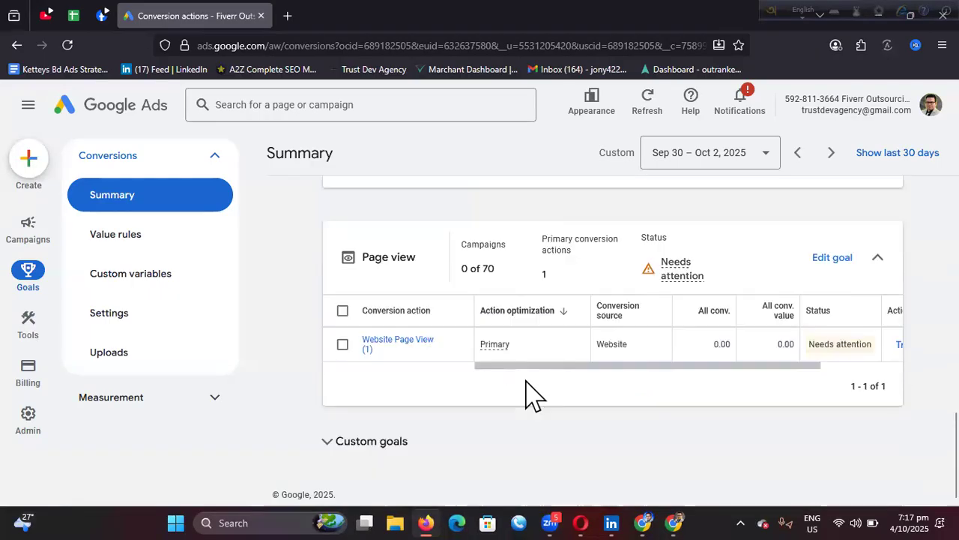
click(343, 310)
click(425, 315)
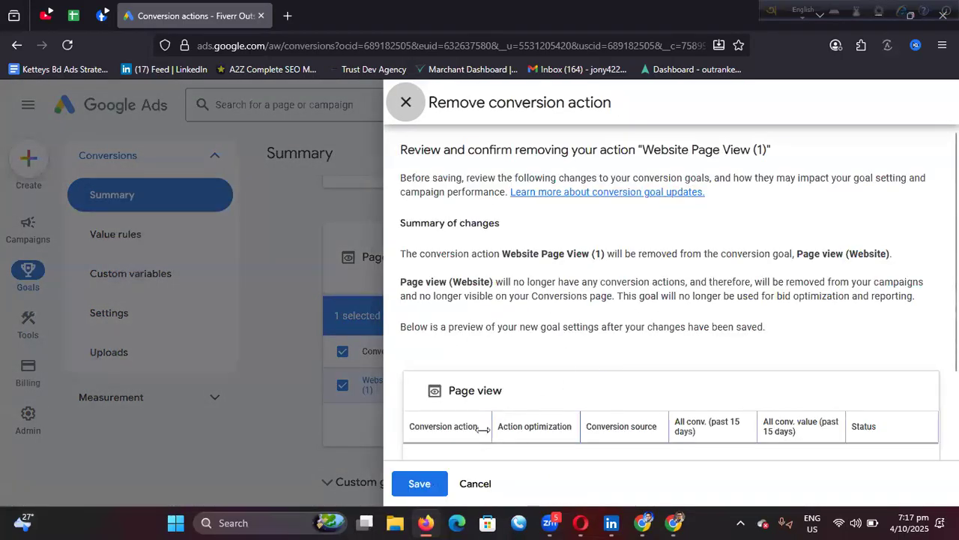
click(431, 486)
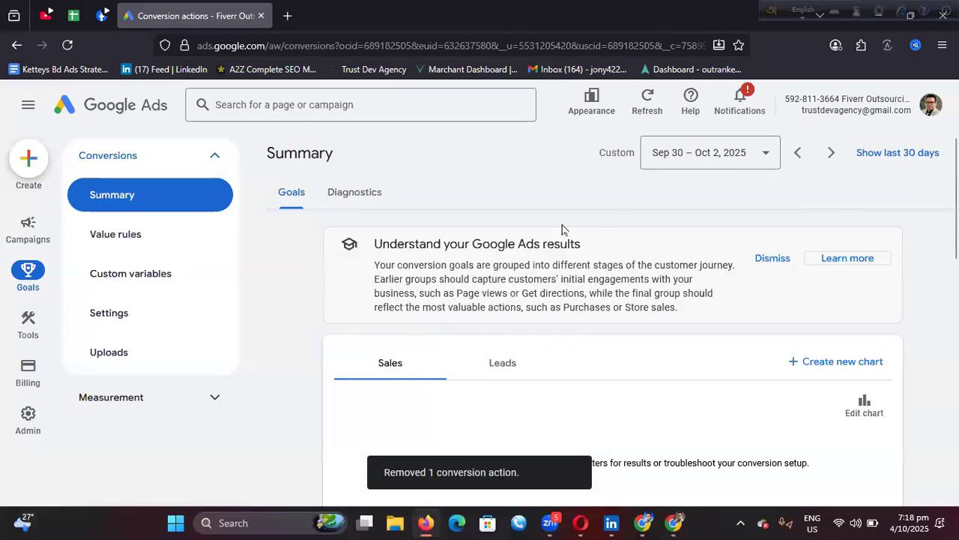
Start creating a conversion action, exclude conversions from phone calls so only website conversions are measured, and continue to the category selection.
scroll(507, 317, down, 10)
scroll(492, 277, up, 5)
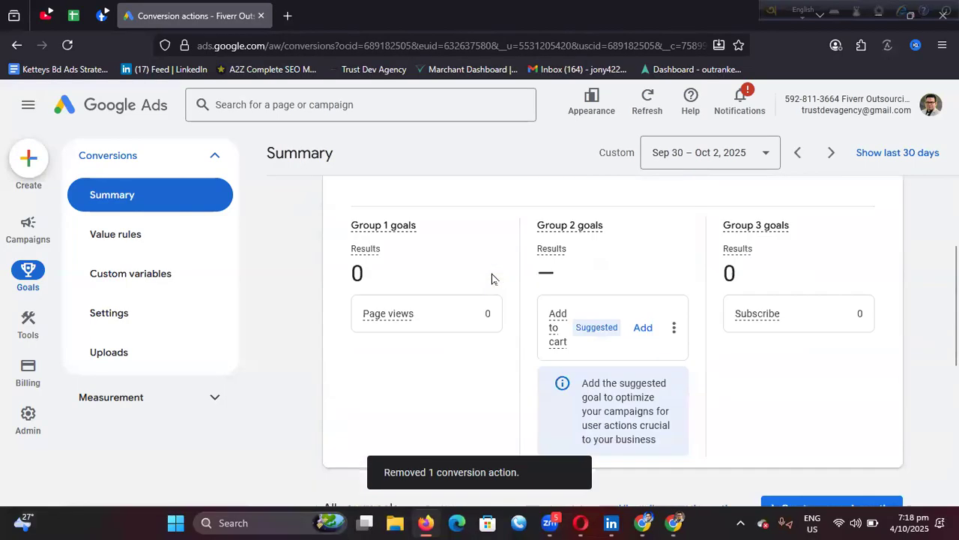
scroll(525, 282, down, 2)
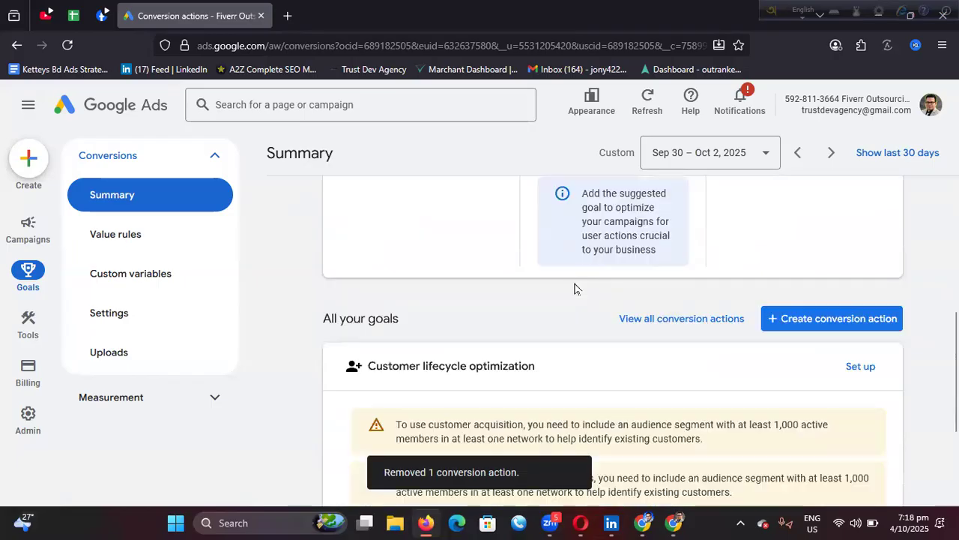
click(826, 321)
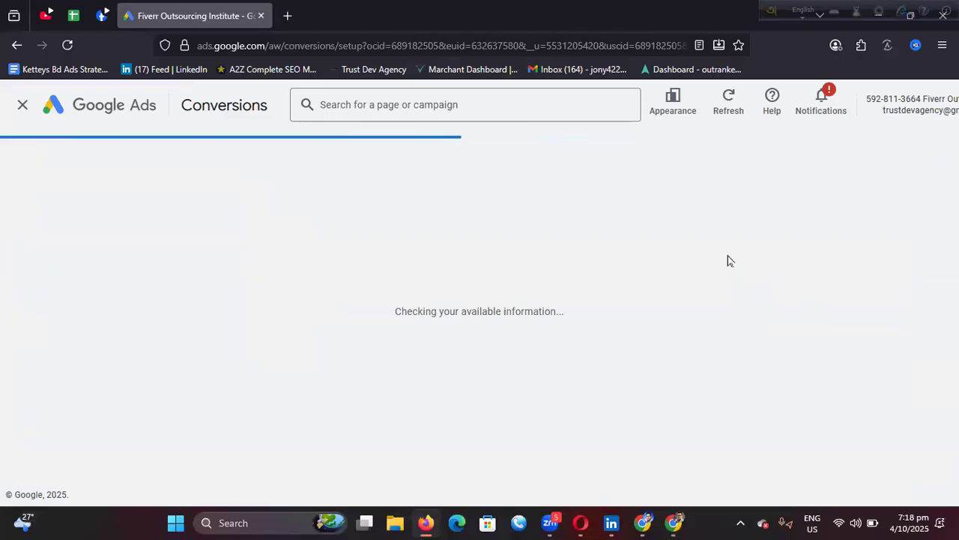
scroll(347, 290, down, 3)
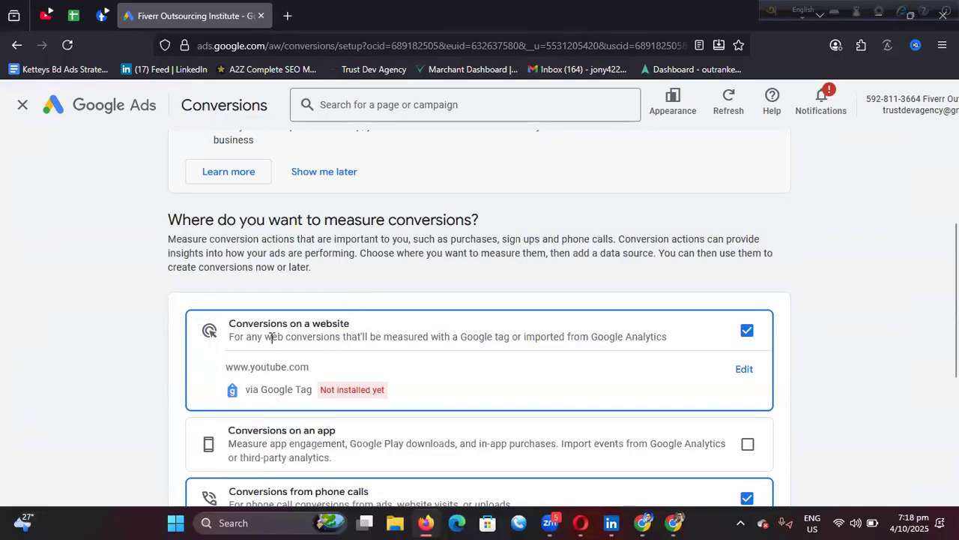
scroll(378, 358, down, 3)
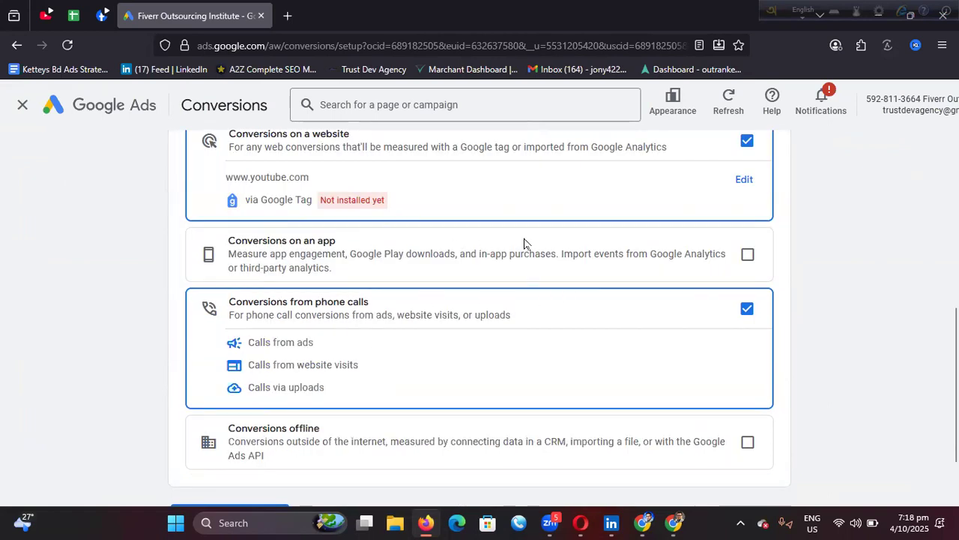
scroll(325, 364, up, 3)
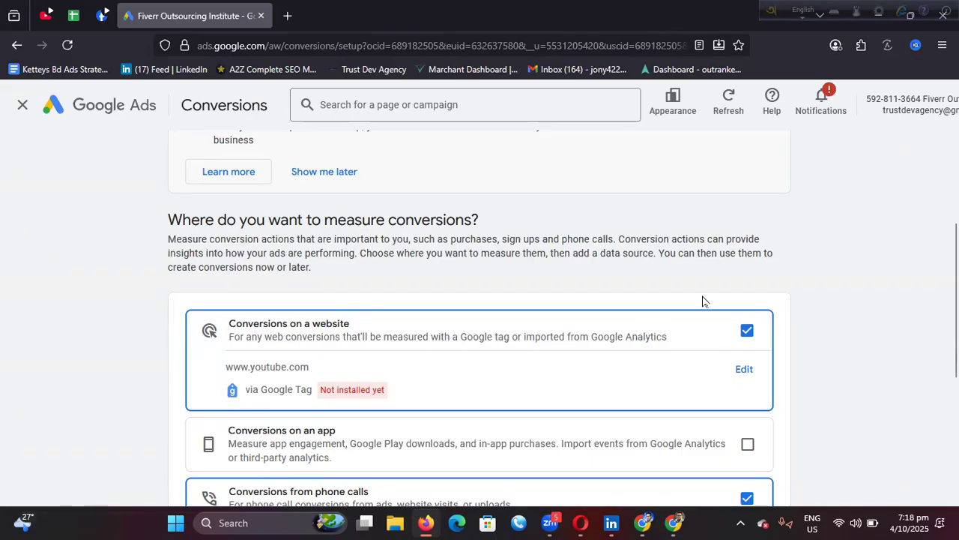
scroll(691, 307, down, 3)
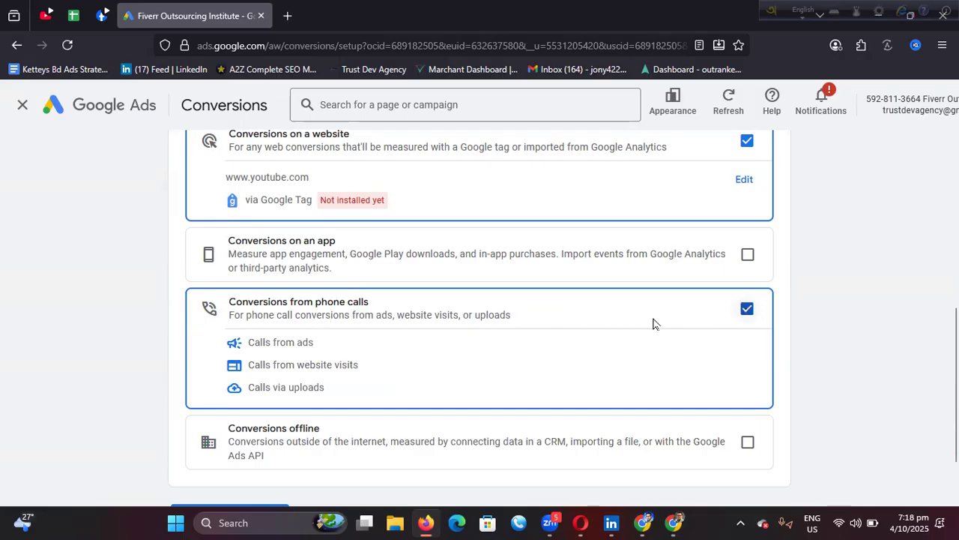
click(747, 310)
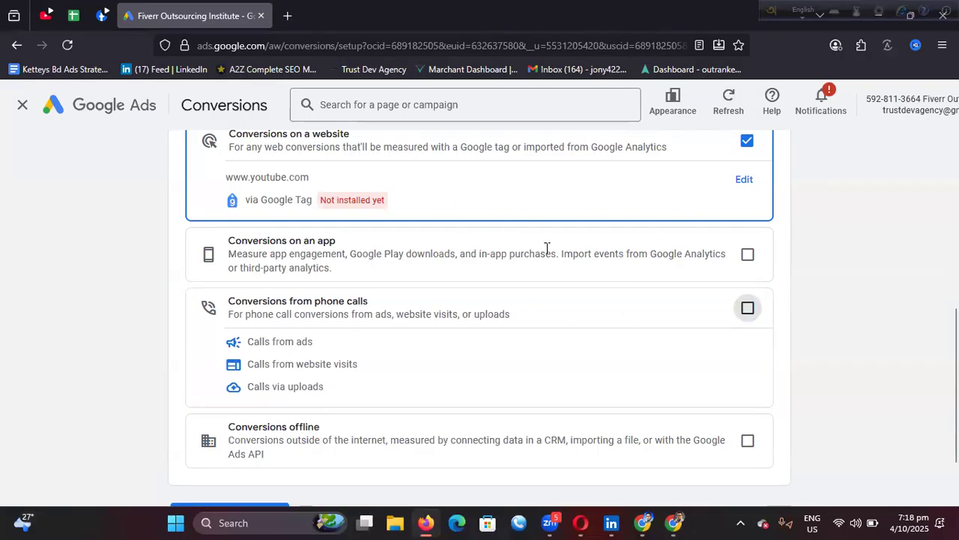
scroll(547, 248, down, 2)
click(223, 450)
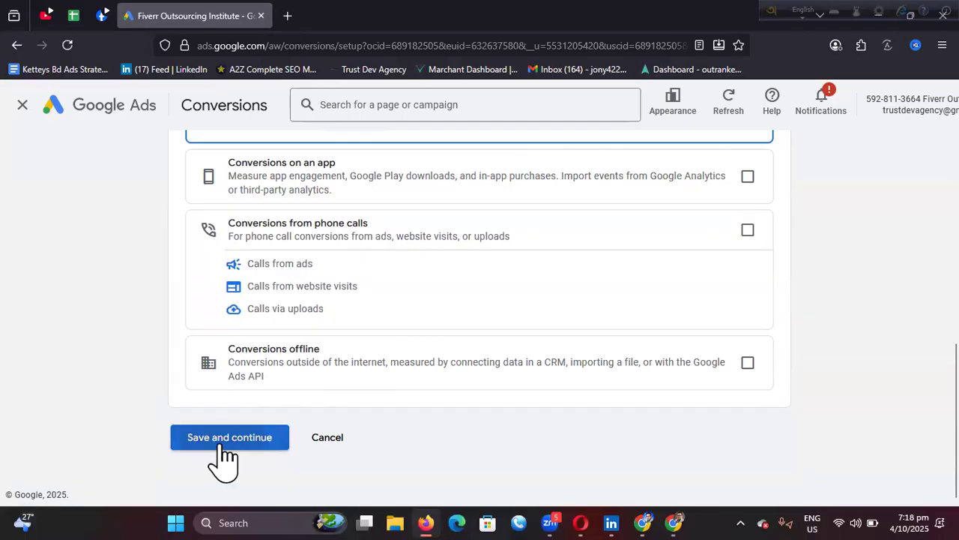
scroll(536, 236, down, 2)
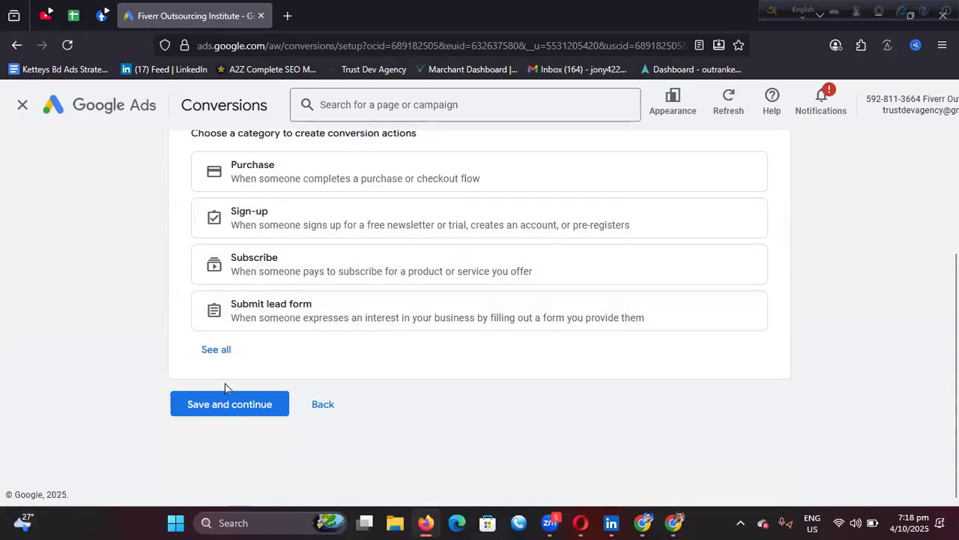
click(334, 180)
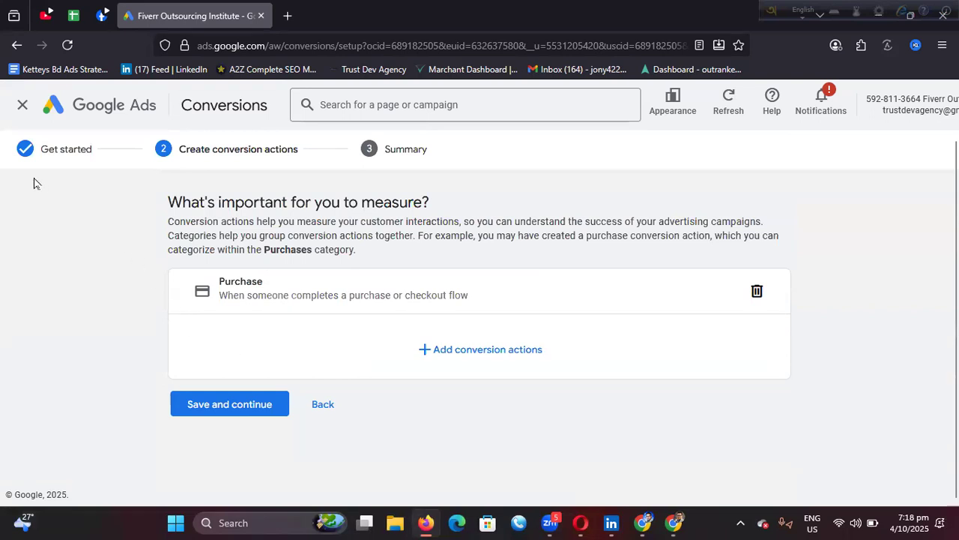
click(757, 290)
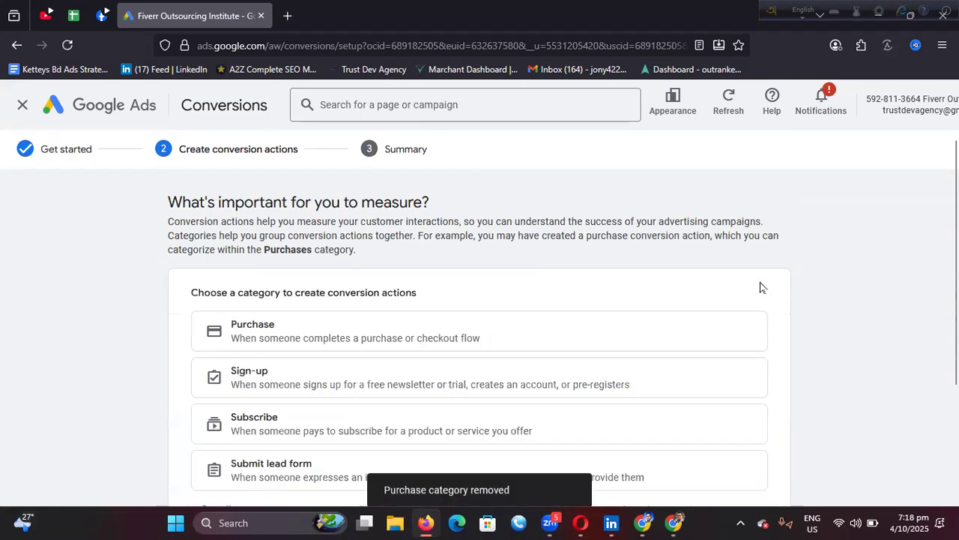
scroll(383, 311, down, 2)
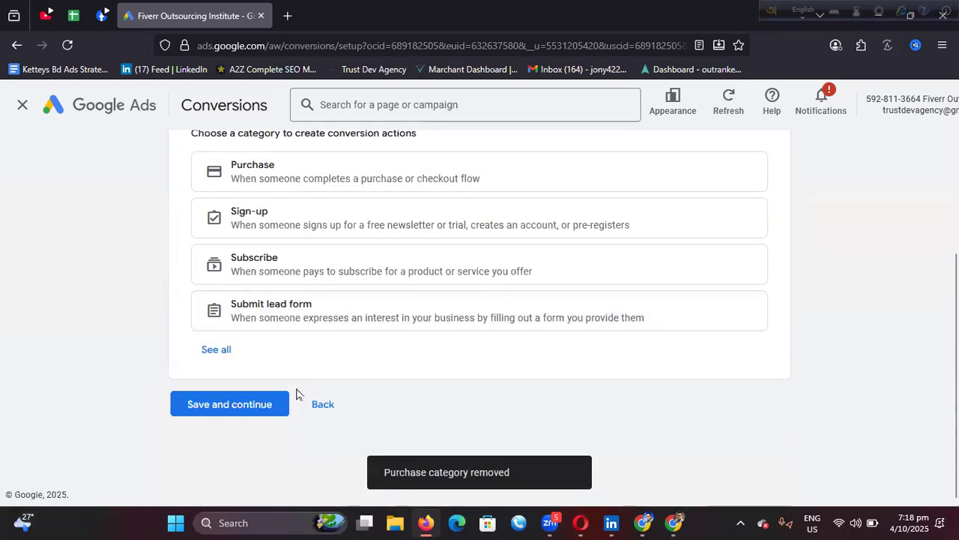
click(238, 413)
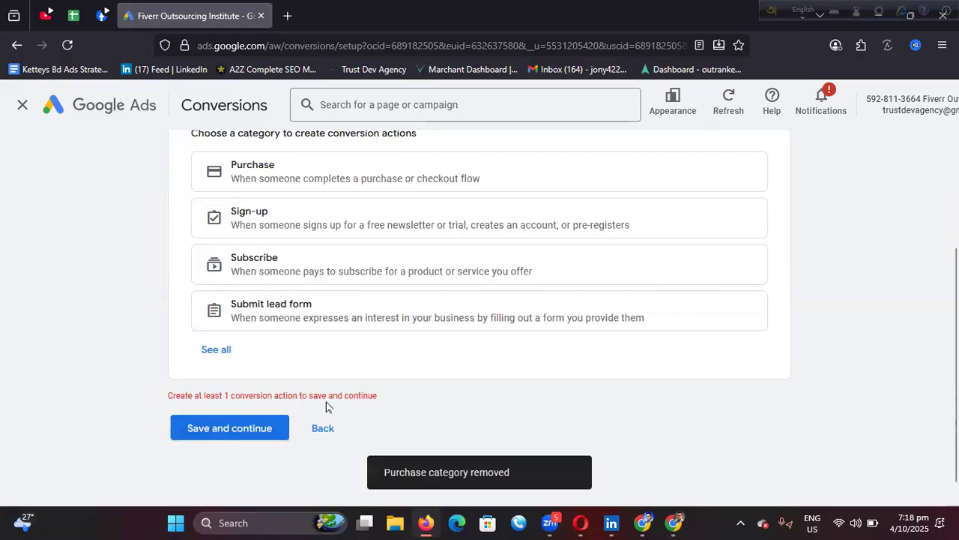
Show all conversion categories and add the Page view category.
click(219, 350)
scroll(377, 322, down, 5)
scroll(379, 300, up, 3)
scroll(390, 298, down, 3)
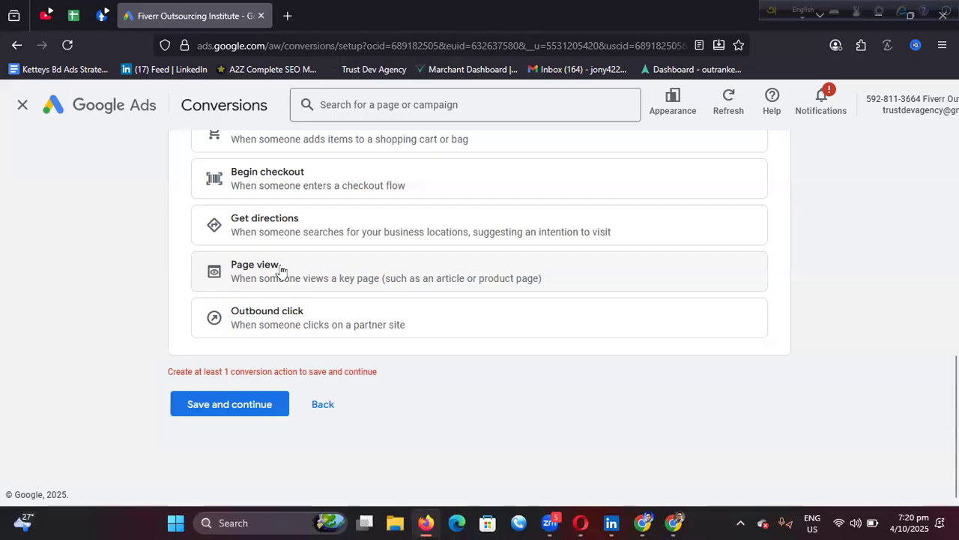
click(338, 266)
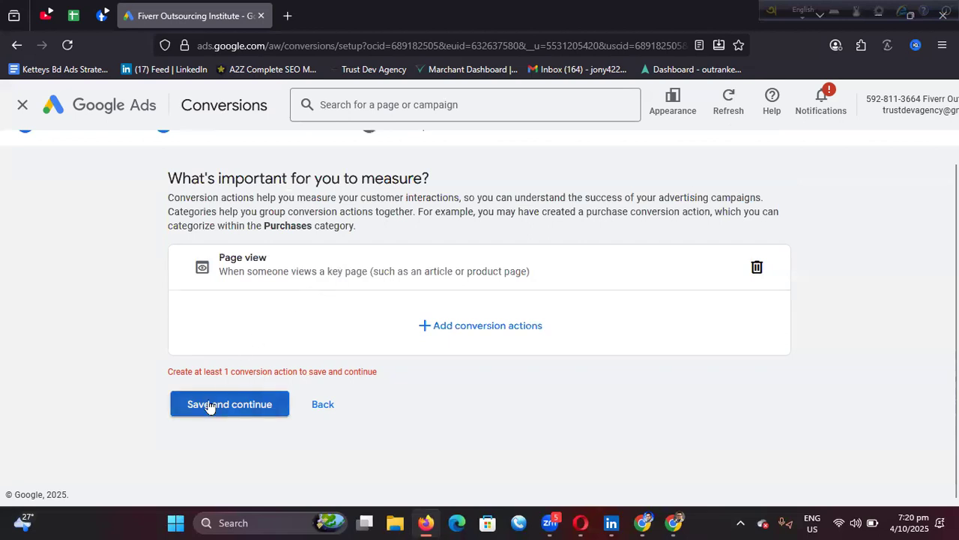
Check which website is offered for new conversion actions, return to the measurement sources, and cancel the conversion setup.
click(489, 330)
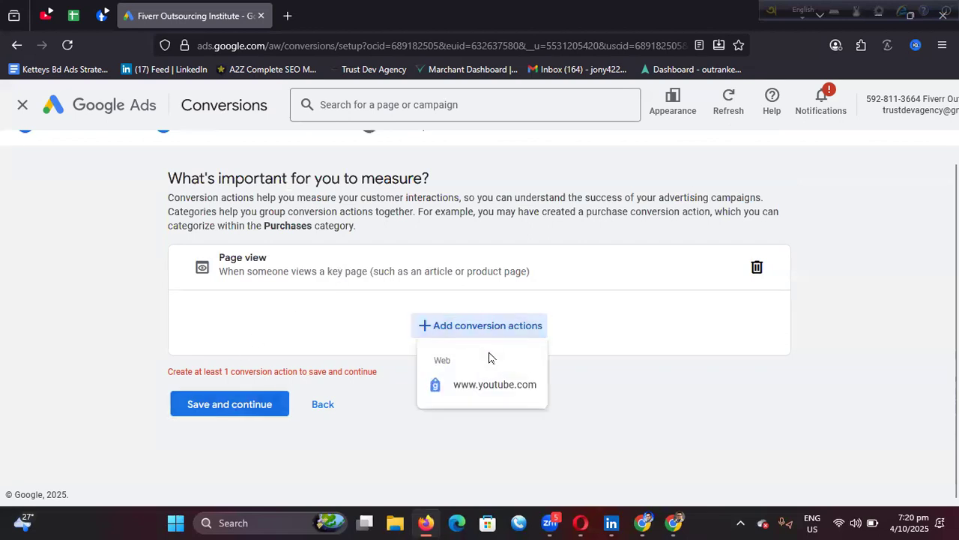
click(718, 296)
click(464, 331)
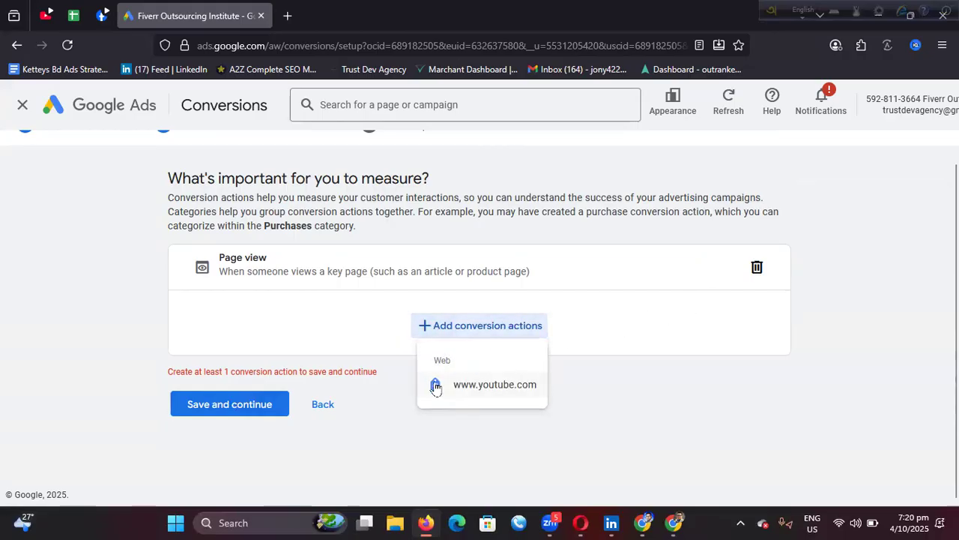
click(322, 403)
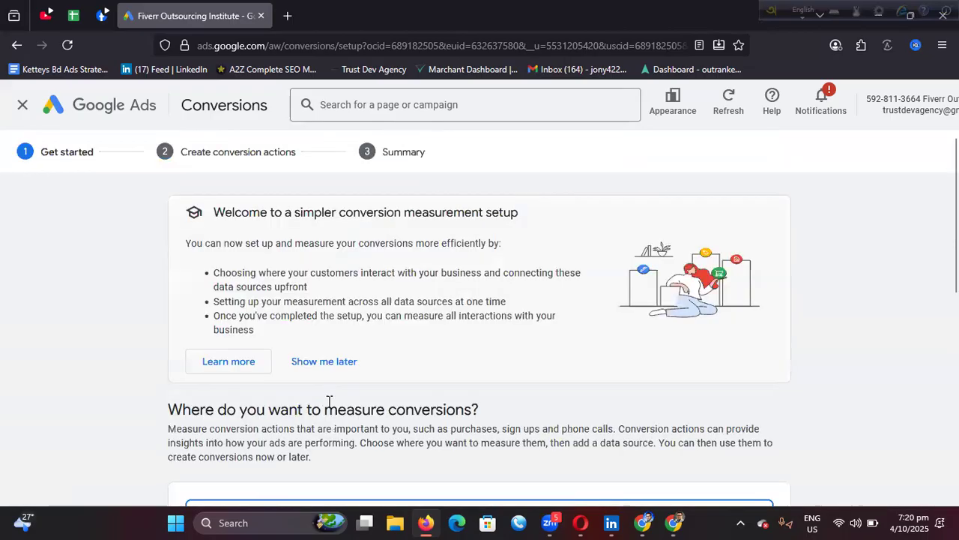
scroll(378, 303, down, 1)
scroll(375, 314, up, 3)
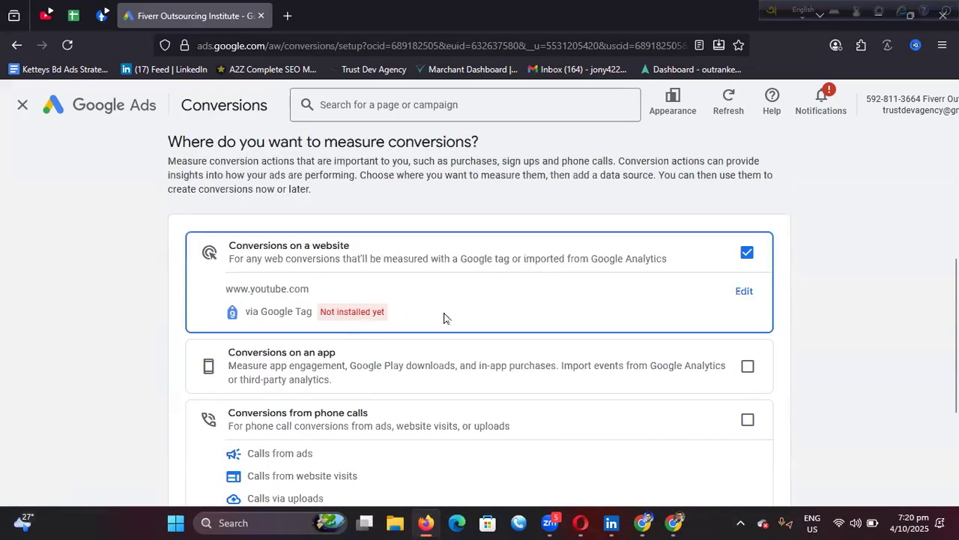
scroll(444, 318, down, 3)
click(328, 435)
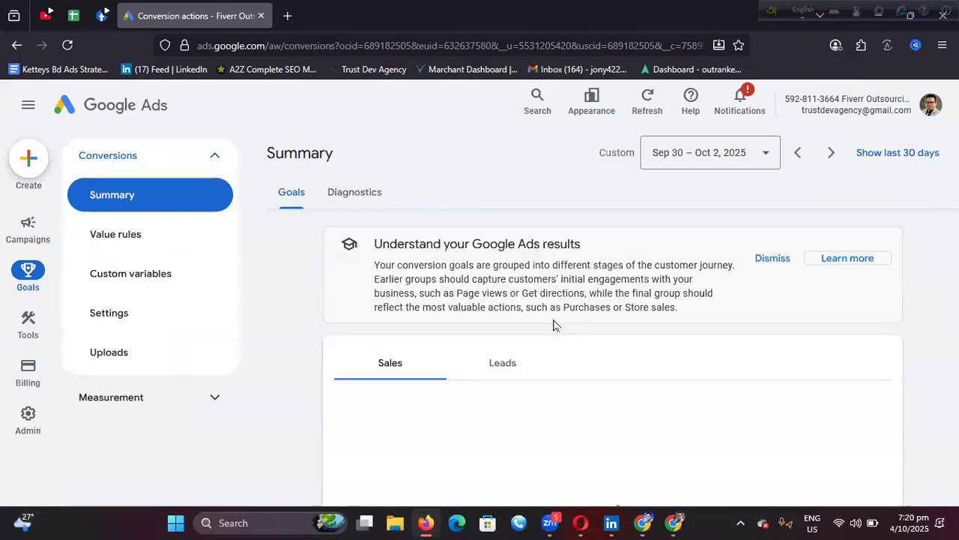
Try to remove both YouTube conversion actions, channel subscriptions and follow-on views, from the Engagement goal.
scroll(542, 303, down, 10)
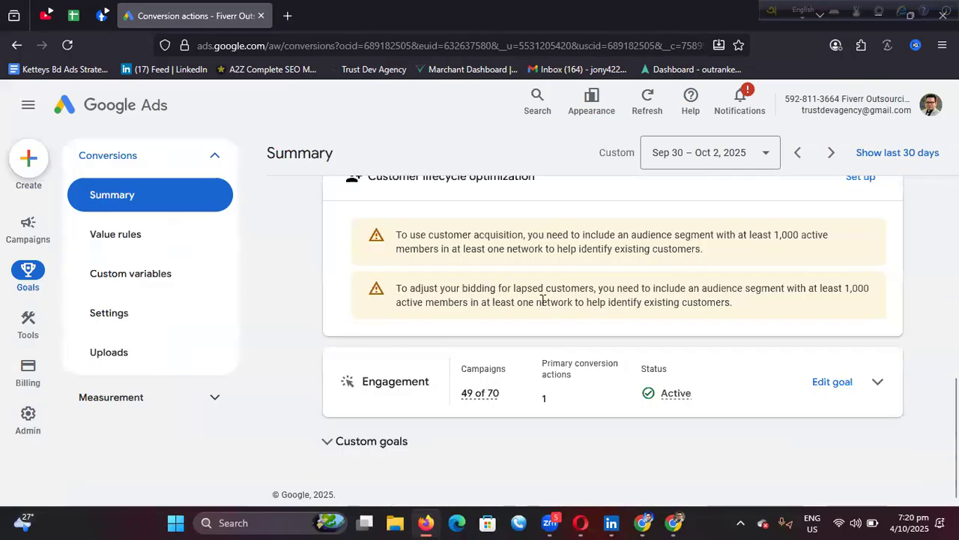
click(877, 381)
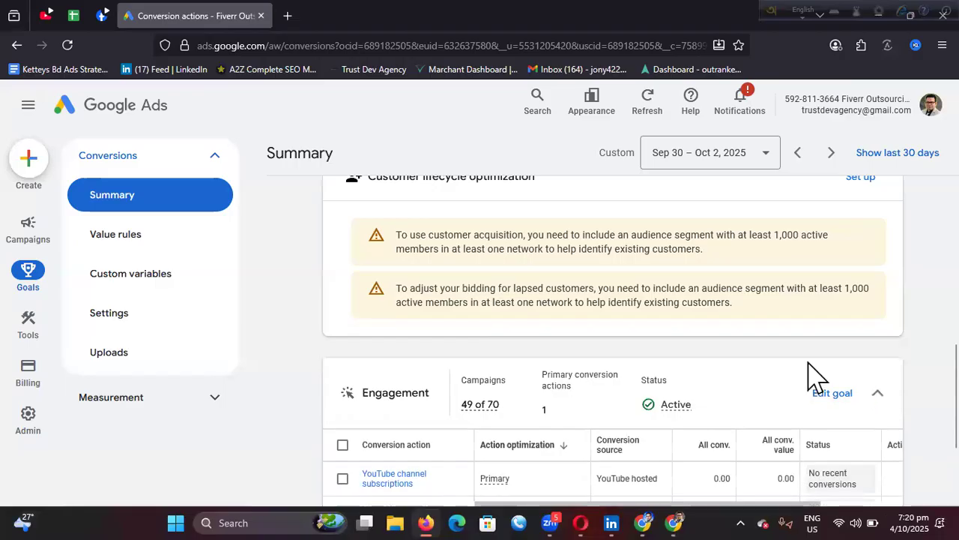
scroll(522, 375, down, 3)
click(343, 276)
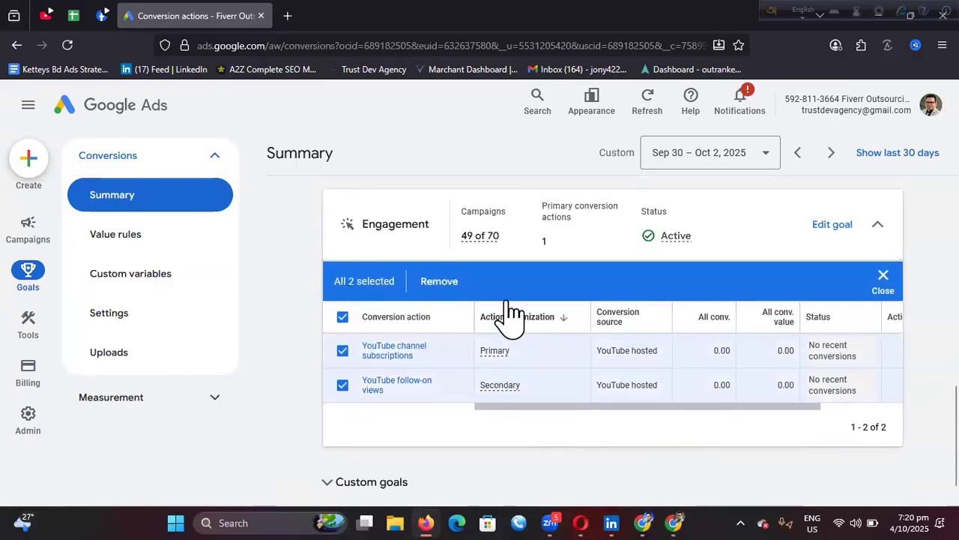
click(440, 281)
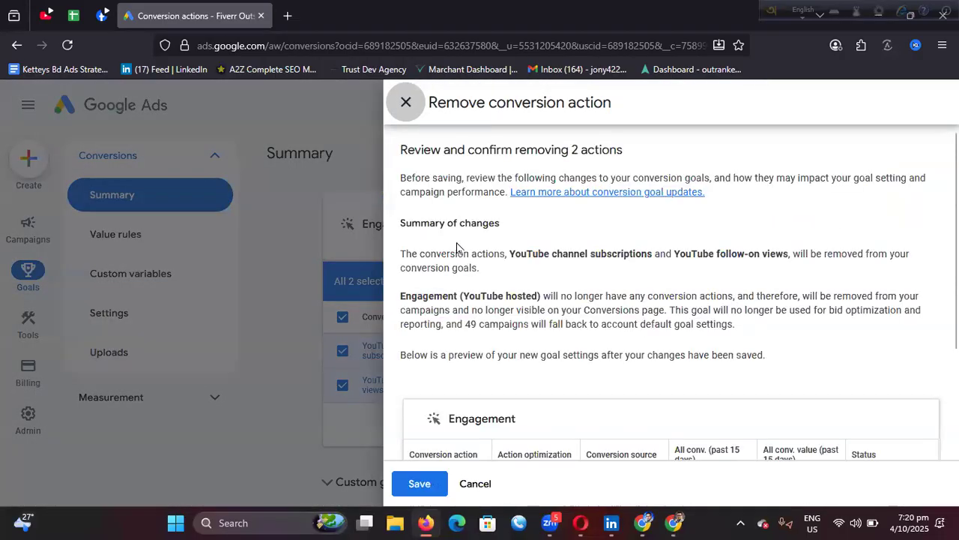
click(418, 483)
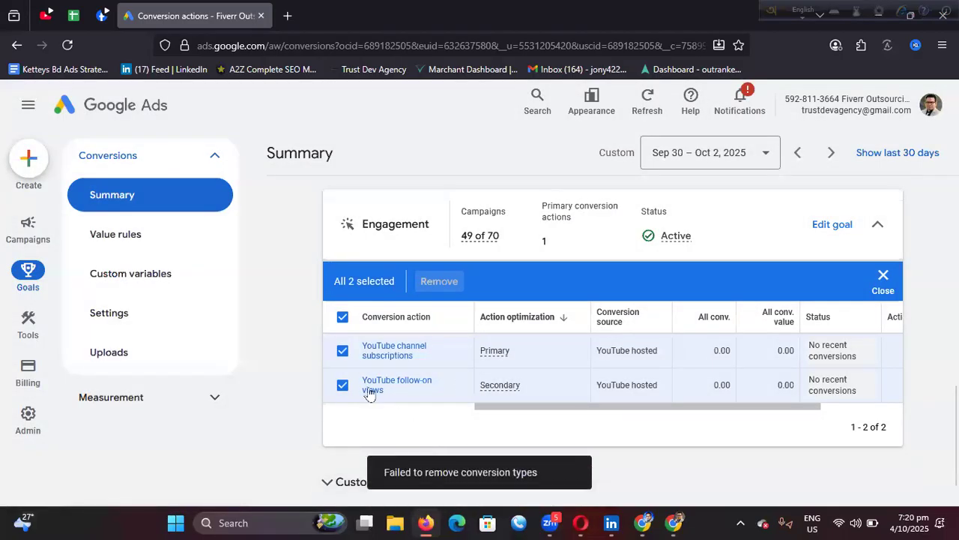
Try to remove only the YouTube channel subscriptions action from the Engagement goal, and clear the selection.
click(341, 321)
click(343, 315)
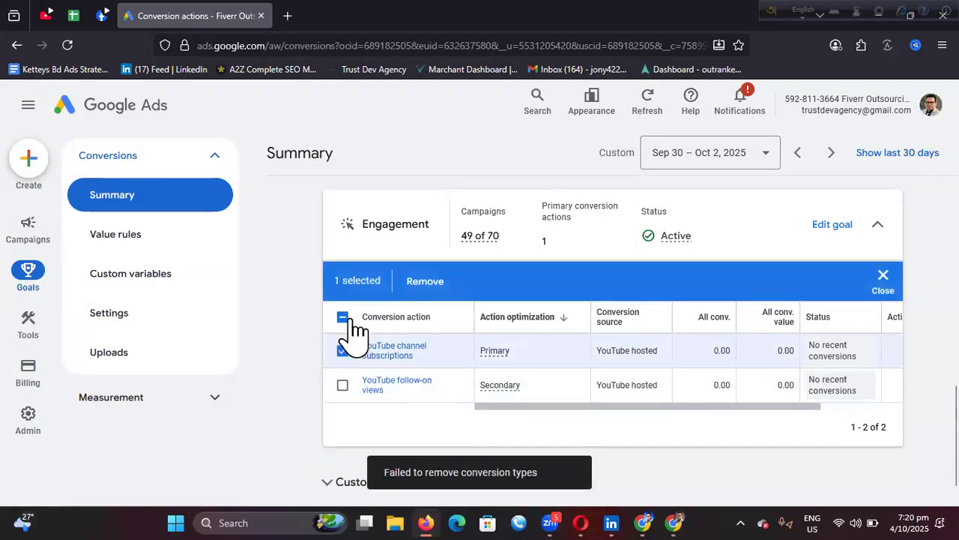
click(411, 283)
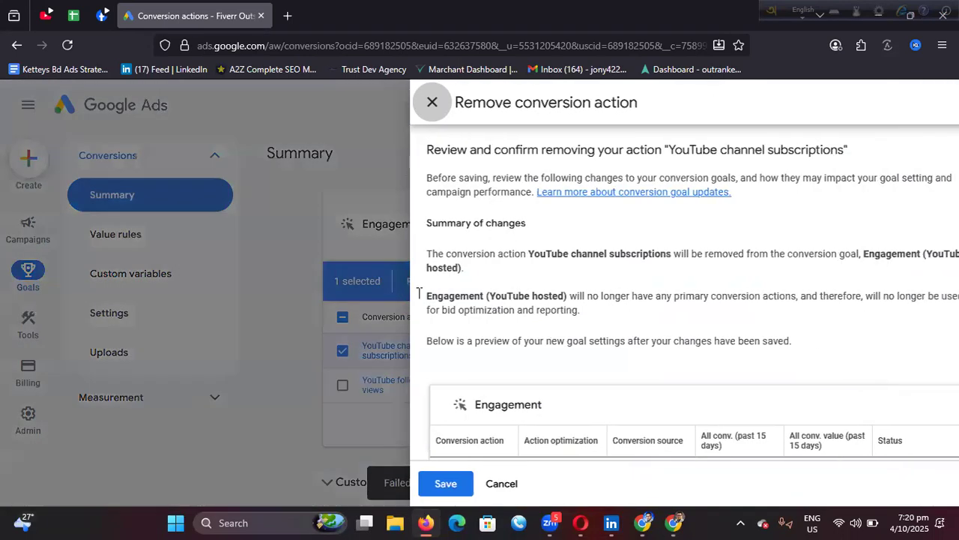
click(434, 482)
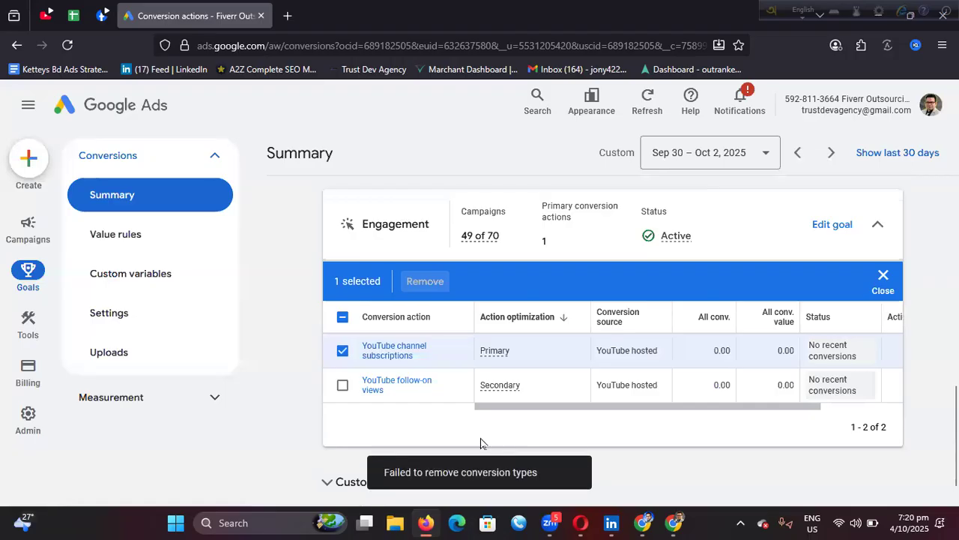
click(881, 281)
Start creating a conversion action, postpone the welcome introduction, and continue with the preselected website and phone call sources.
scroll(679, 300, down, 5)
scroll(702, 317, up, 2)
scroll(703, 317, down, 2)
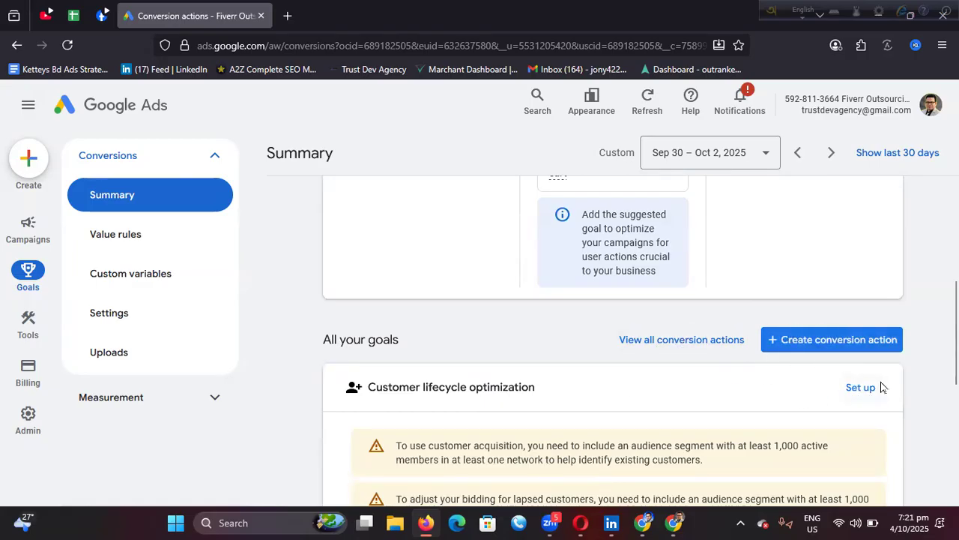
click(828, 341)
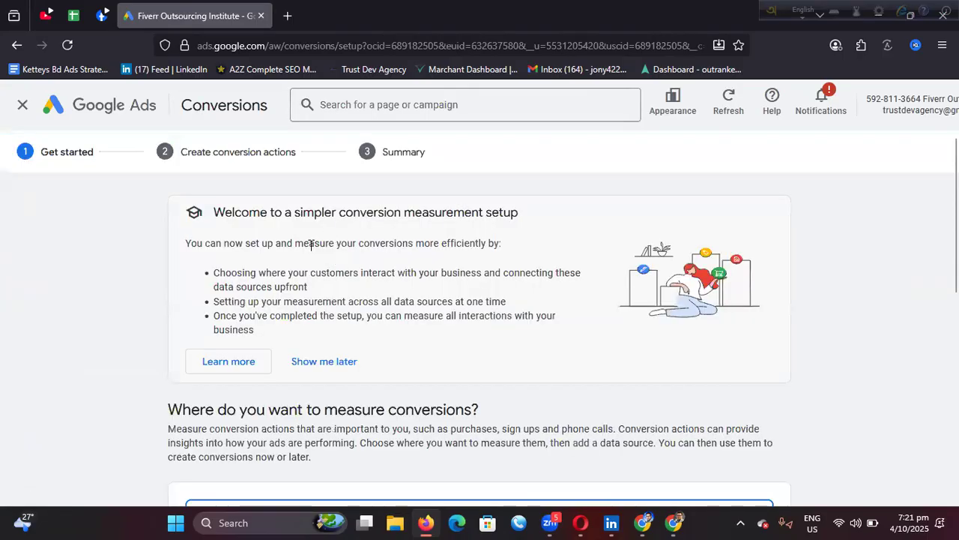
scroll(308, 345, down, 3)
scroll(307, 345, up, 3)
click(324, 361)
scroll(443, 280, down, 3)
scroll(439, 278, up, 3)
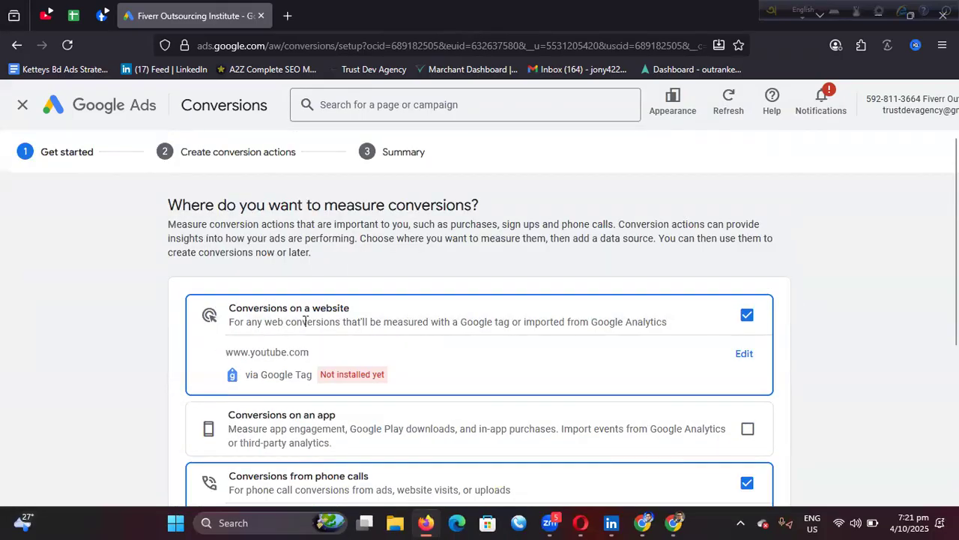
scroll(305, 321, down, 3)
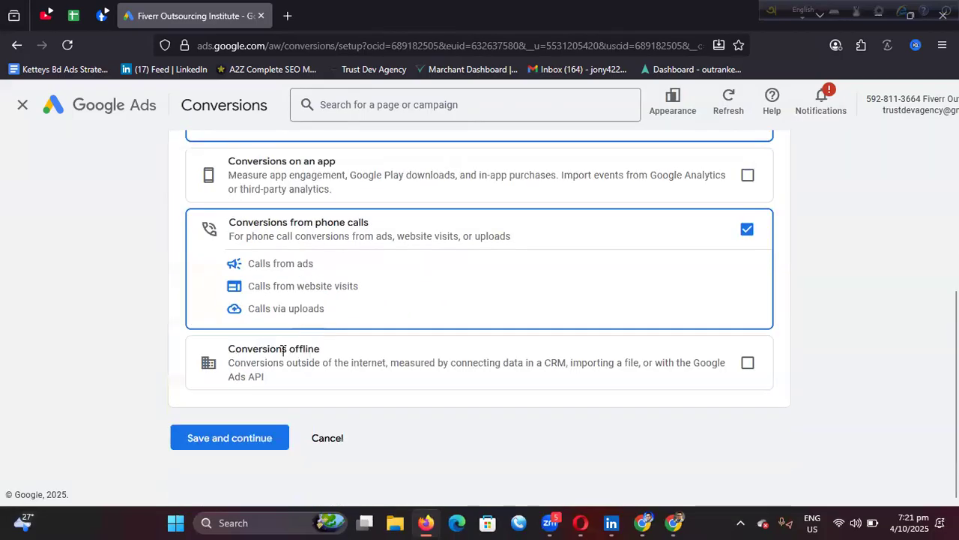
click(230, 444)
Try the Purchase category, check which sources its conversion actions can use, and return to the measurement sources.
scroll(285, 382, down, 2)
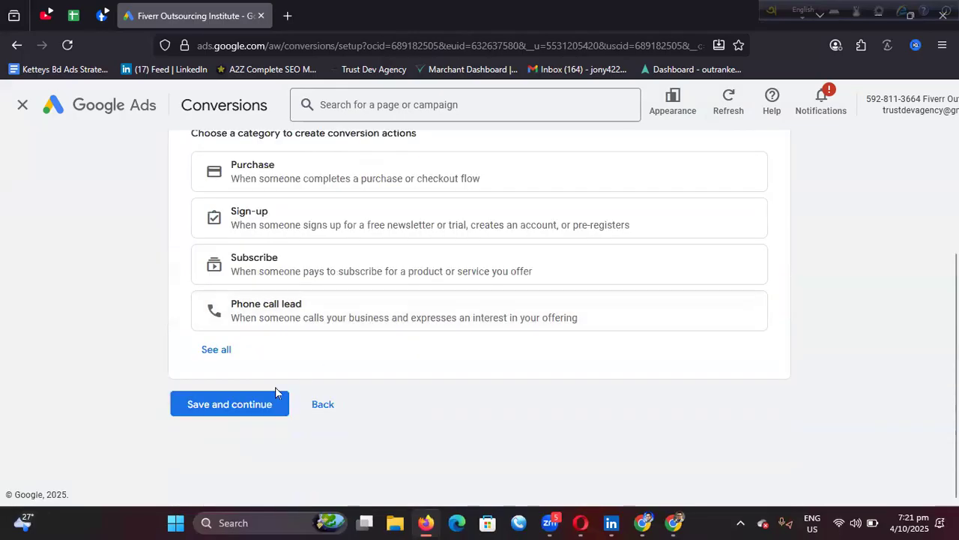
click(243, 407)
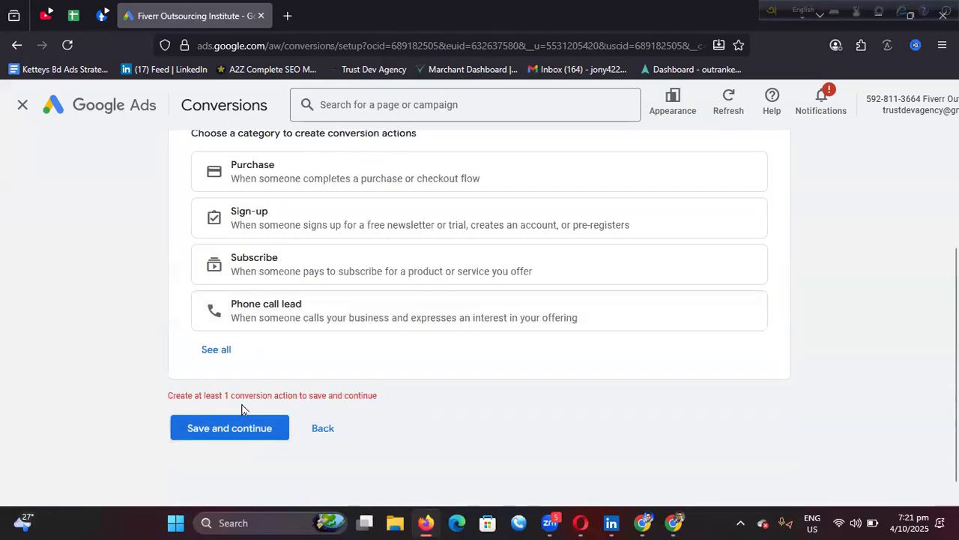
click(294, 173)
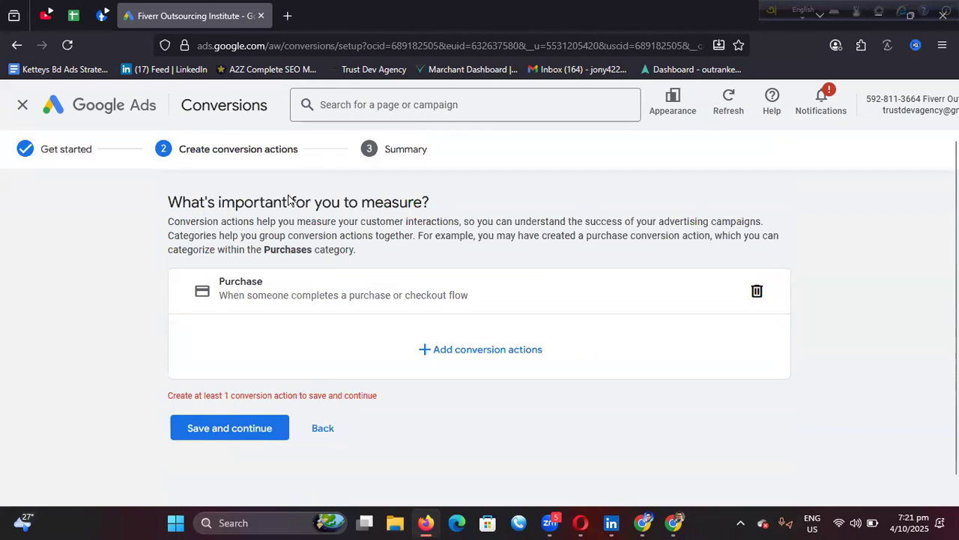
click(458, 353)
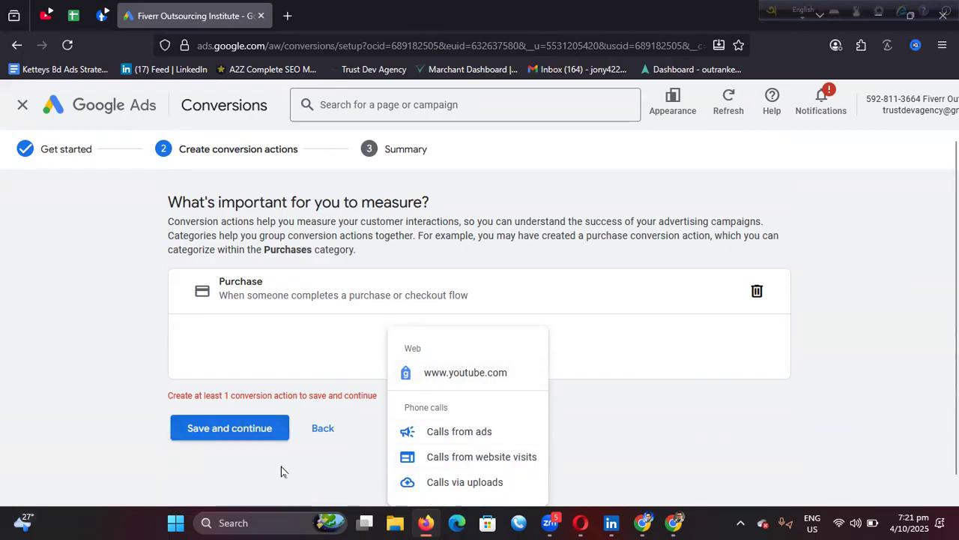
click(323, 433)
click(323, 432)
Exclude conversions from phone calls so only website conversions are measured, and continue to the category selection.
scroll(334, 323, down, 3)
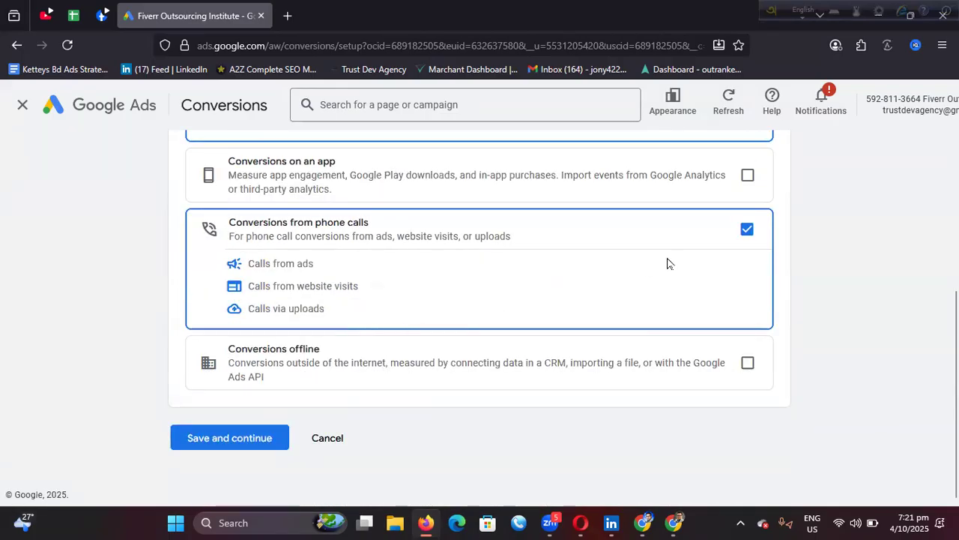
click(746, 228)
scroll(375, 324, up, 3)
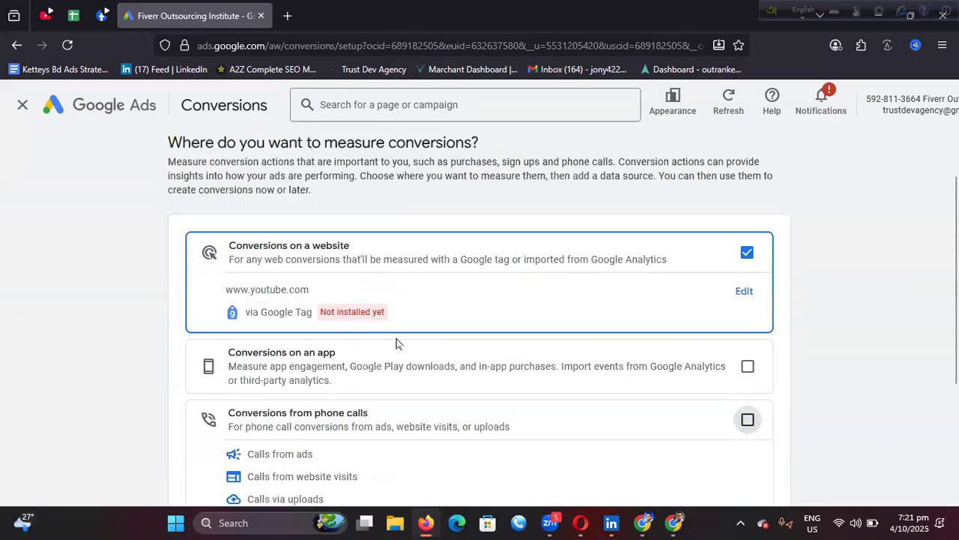
scroll(396, 343, down, 3)
click(262, 441)
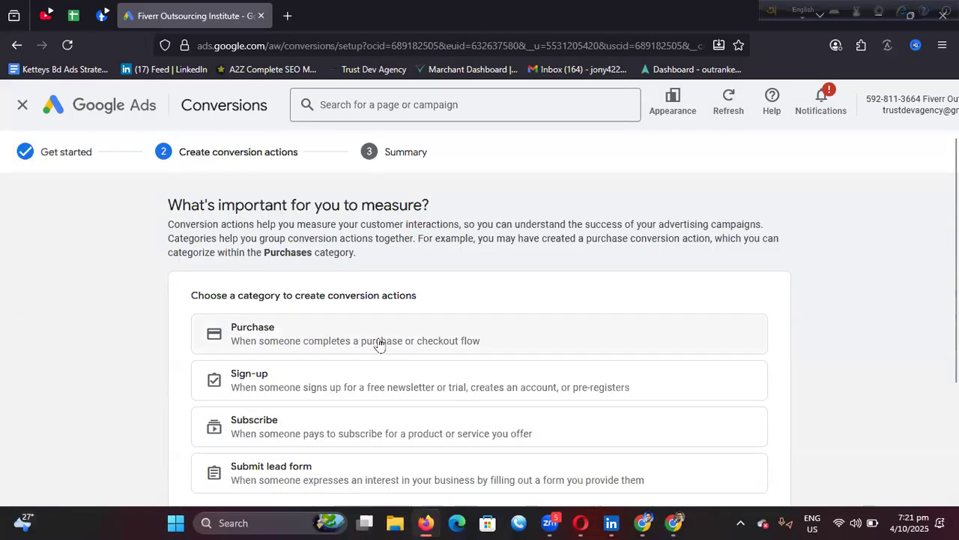
Show all conversion categories, add the Page view category, and try to save and continue.
scroll(475, 351, down, 2)
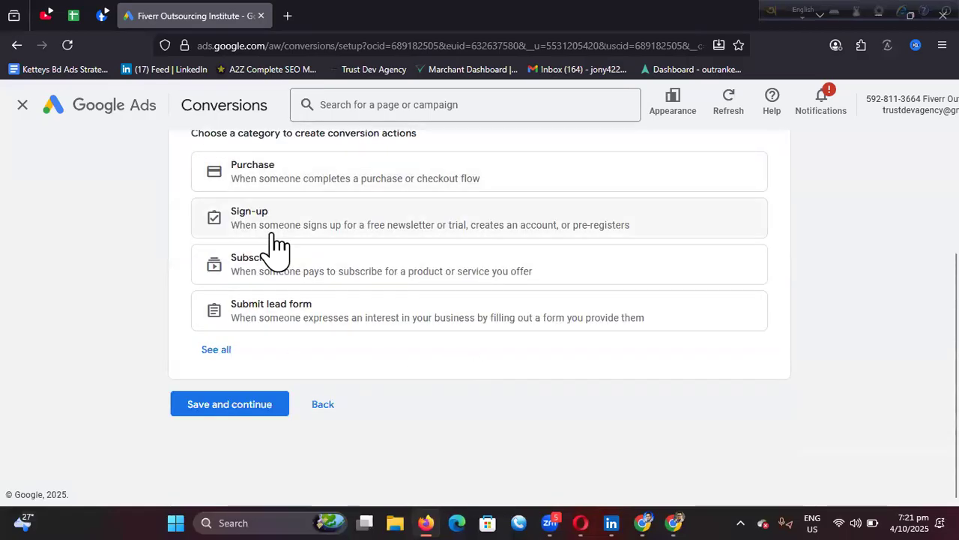
scroll(404, 292, up, 2)
scroll(359, 330, down, 2)
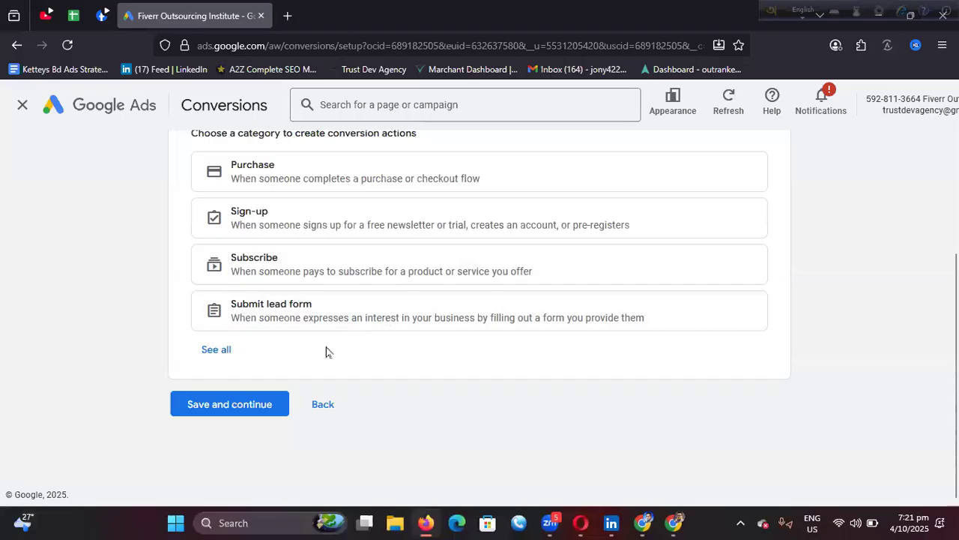
click(210, 357)
scroll(406, 306, down, 5)
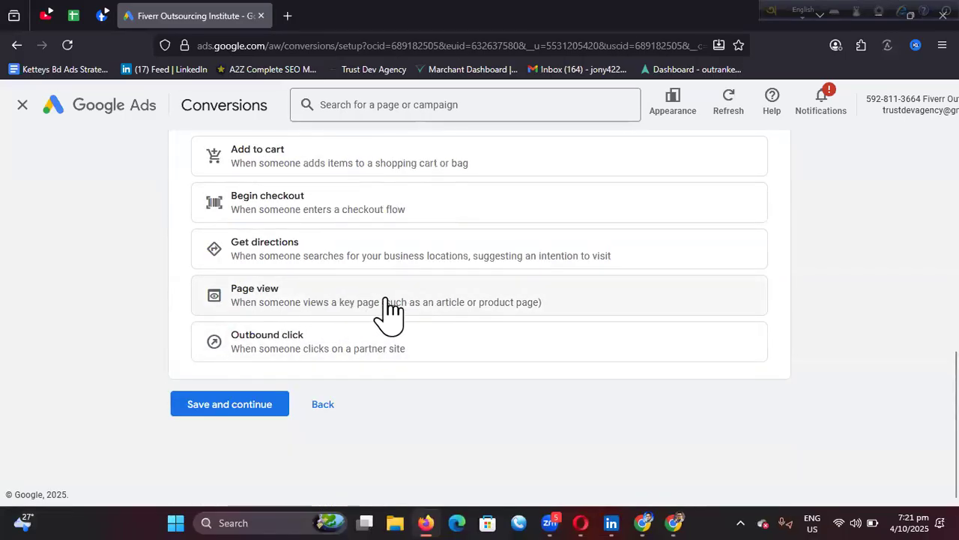
click(365, 307)
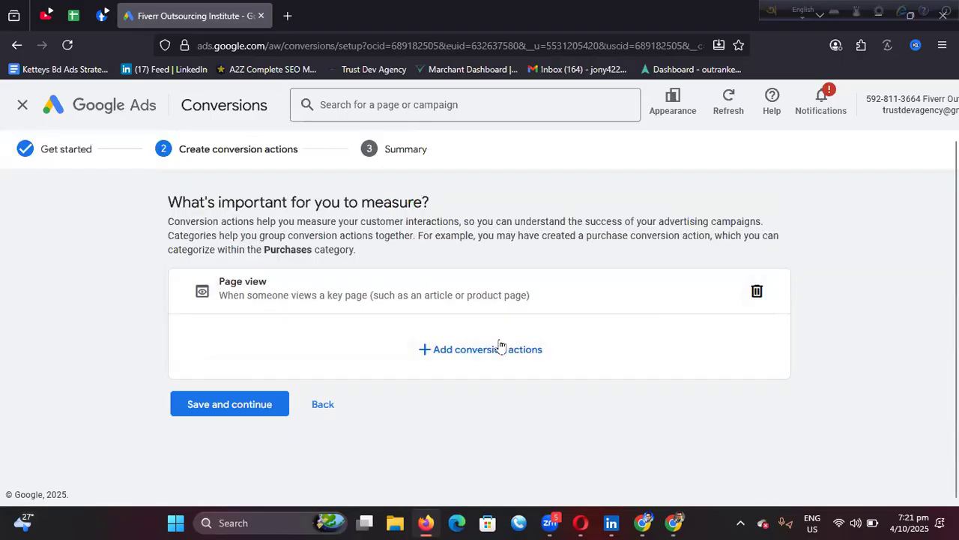
click(235, 402)
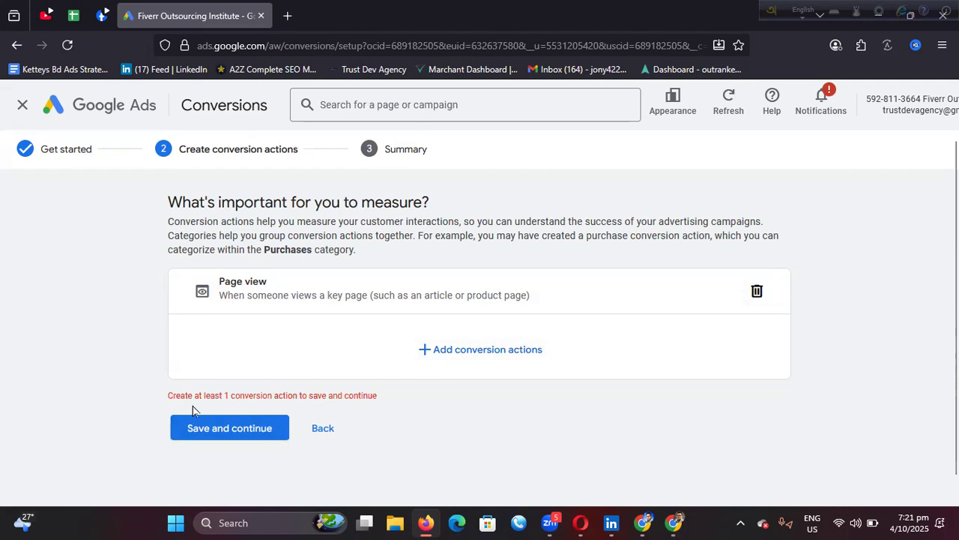
click(464, 354)
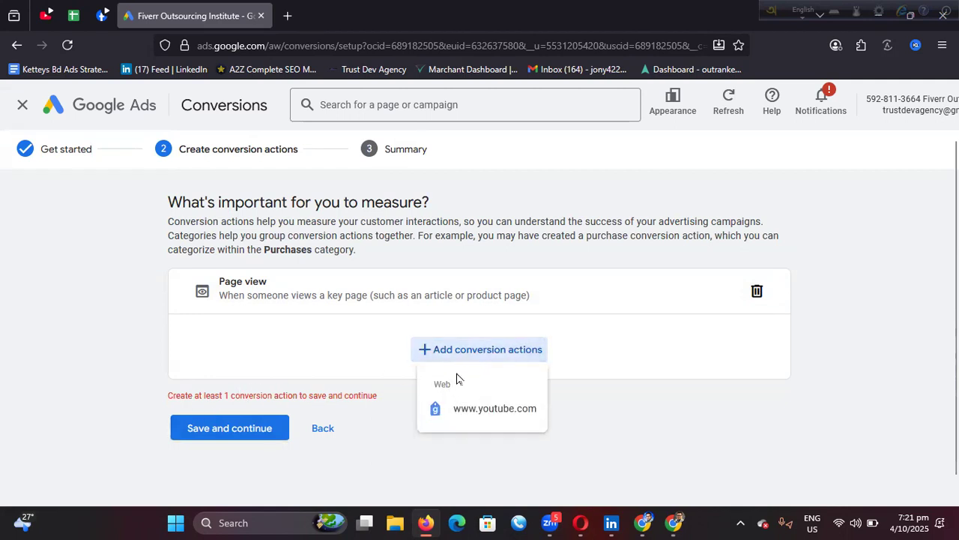
click(456, 407)
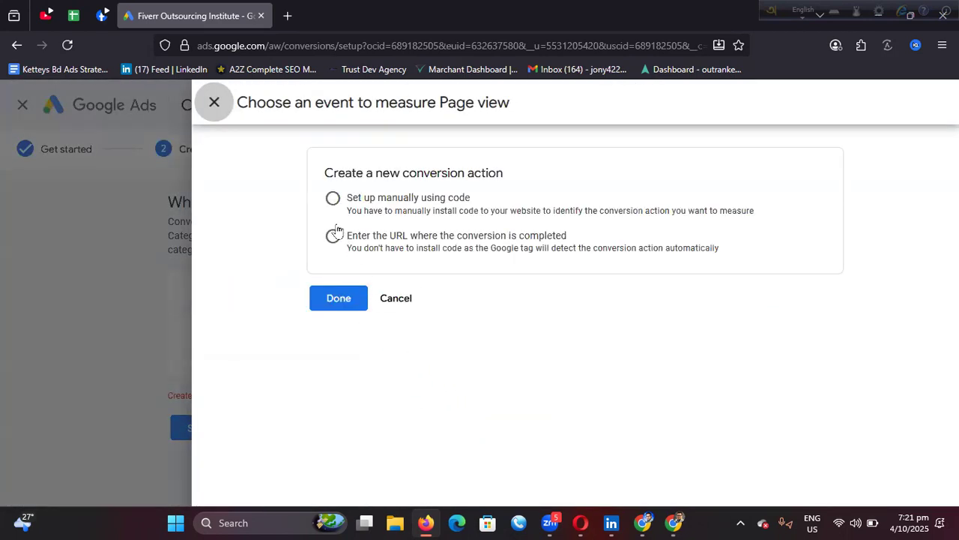
click(334, 201)
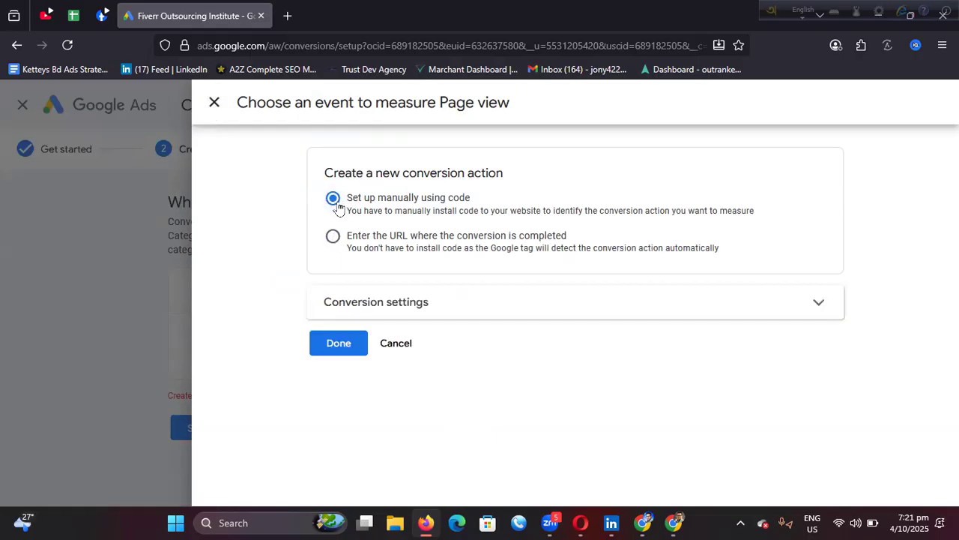
click(332, 238)
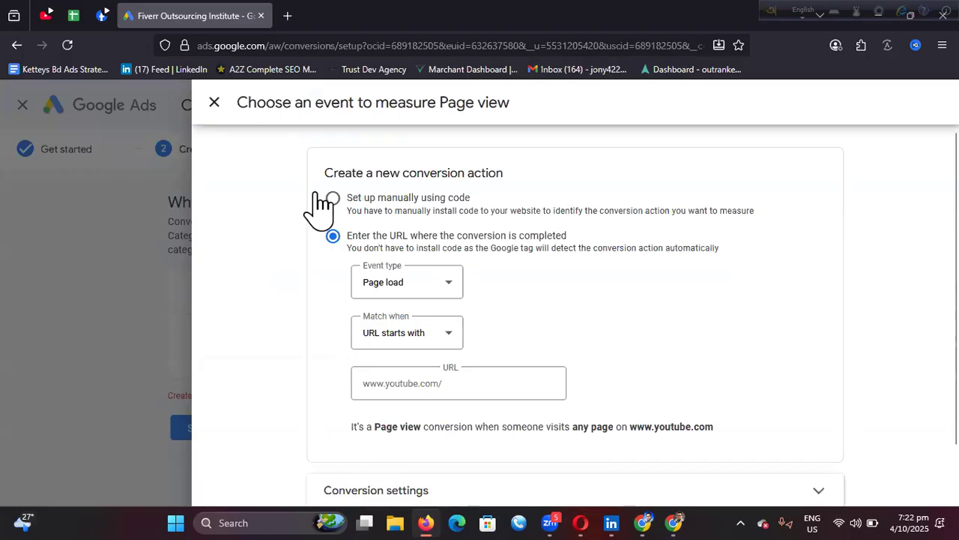
click(213, 102)
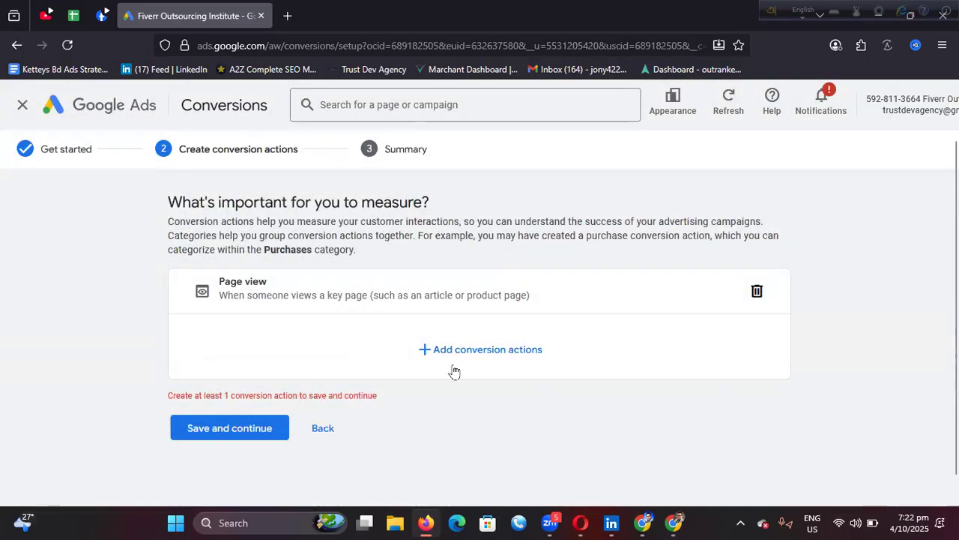
click(453, 353)
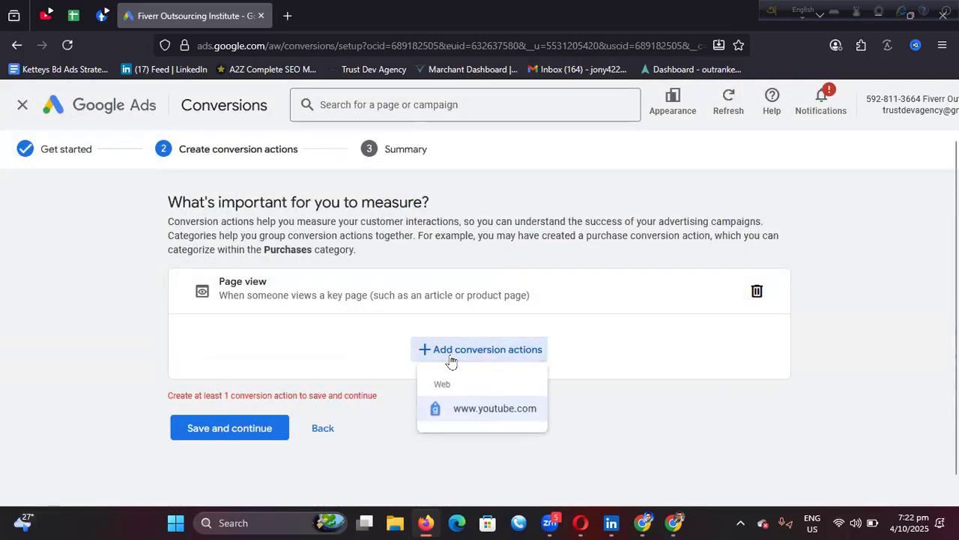
click(448, 414)
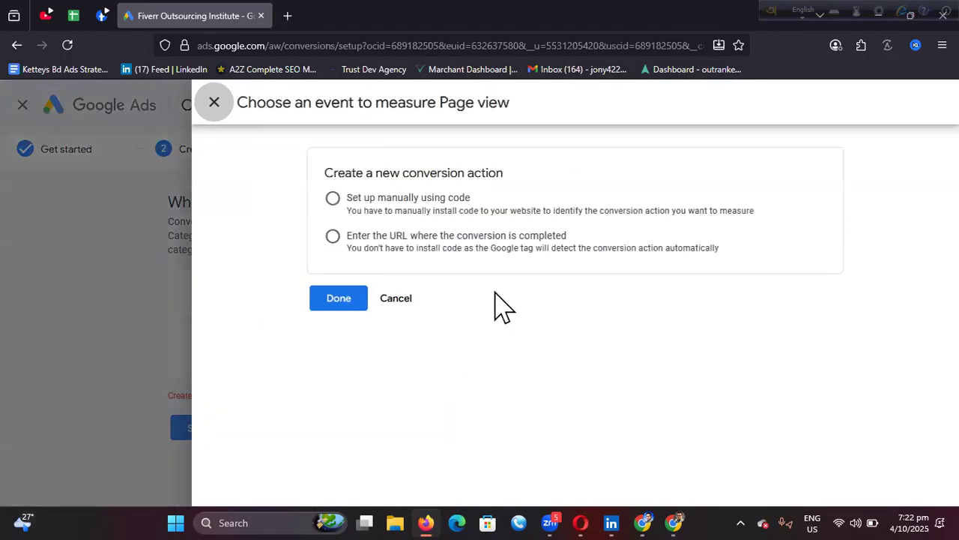
click(334, 237)
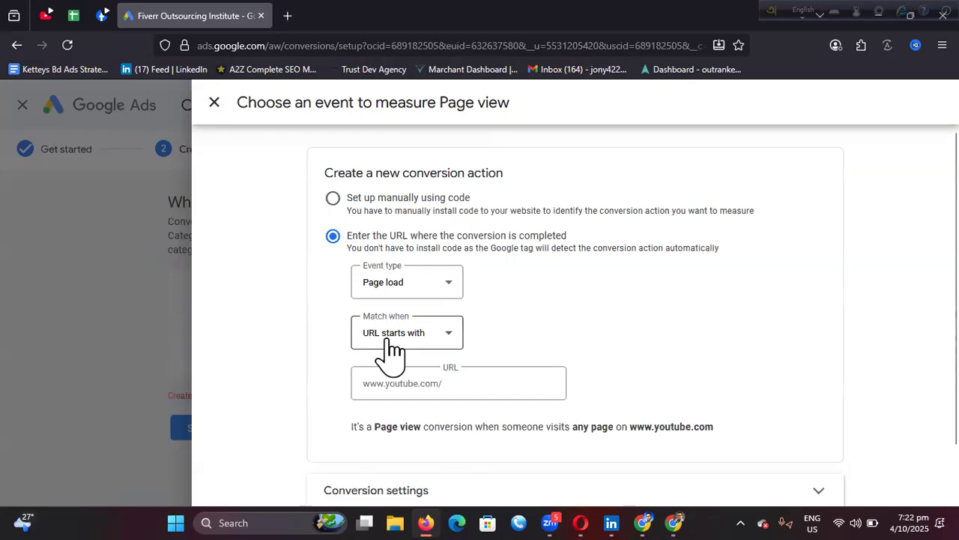
click(399, 381)
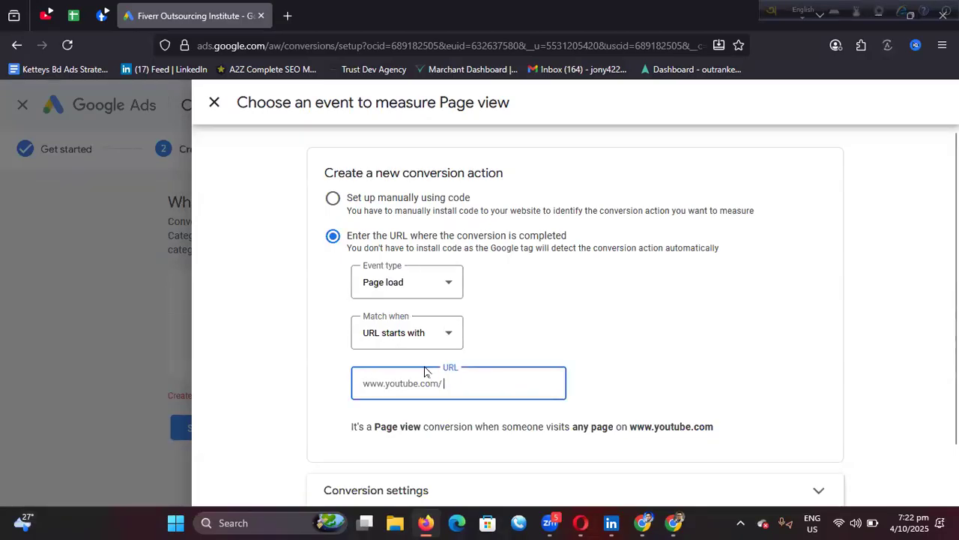
scroll(425, 372, down, 1)
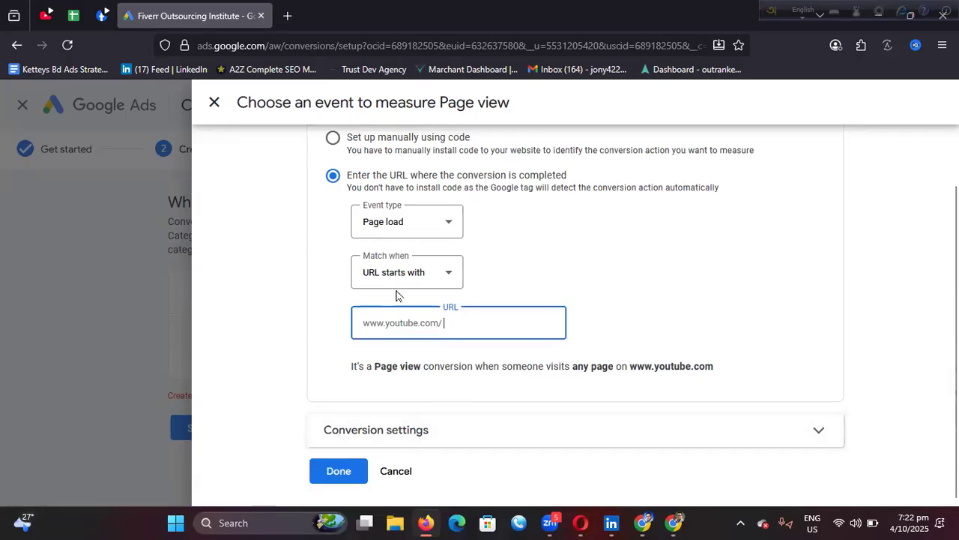
scroll(397, 295, up, 1)
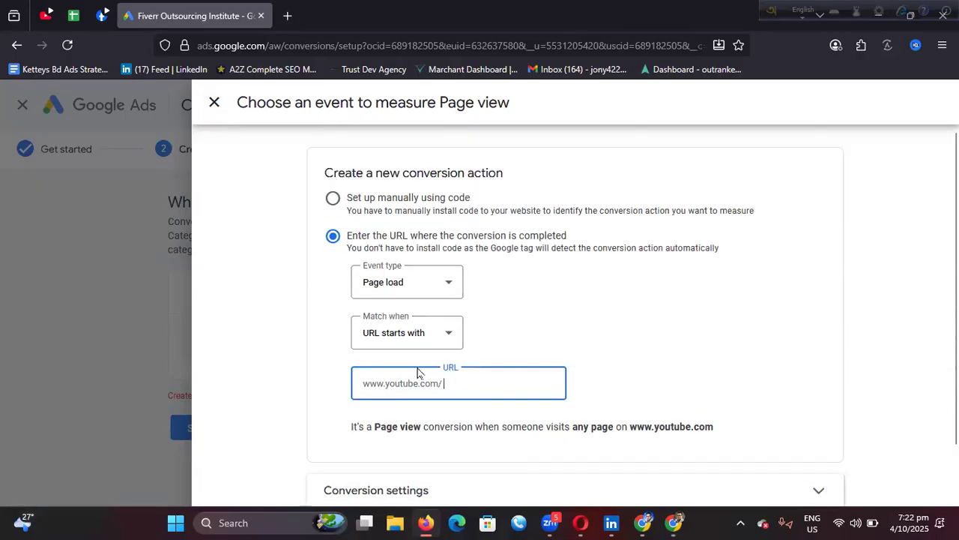
click(333, 198)
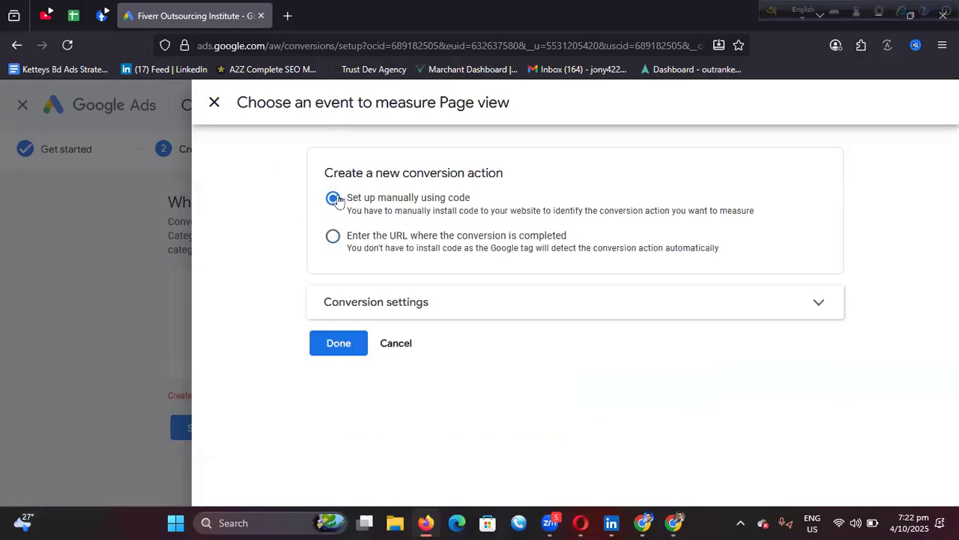
click(335, 345)
Exit the conversion setup, discarding the unsaved Page view action, and look over the goals summary.
scroll(335, 345, down, 2)
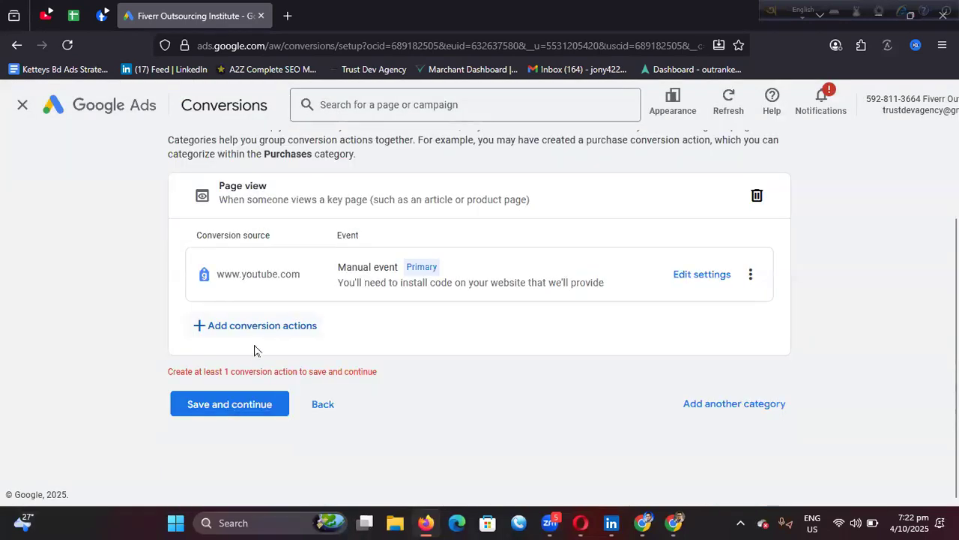
scroll(253, 349, up, 2)
click(22, 107)
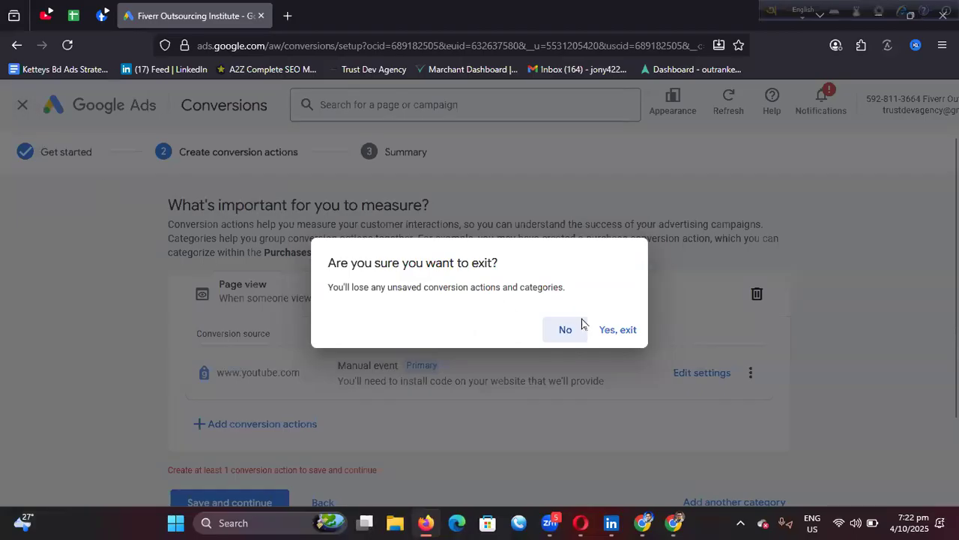
click(610, 328)
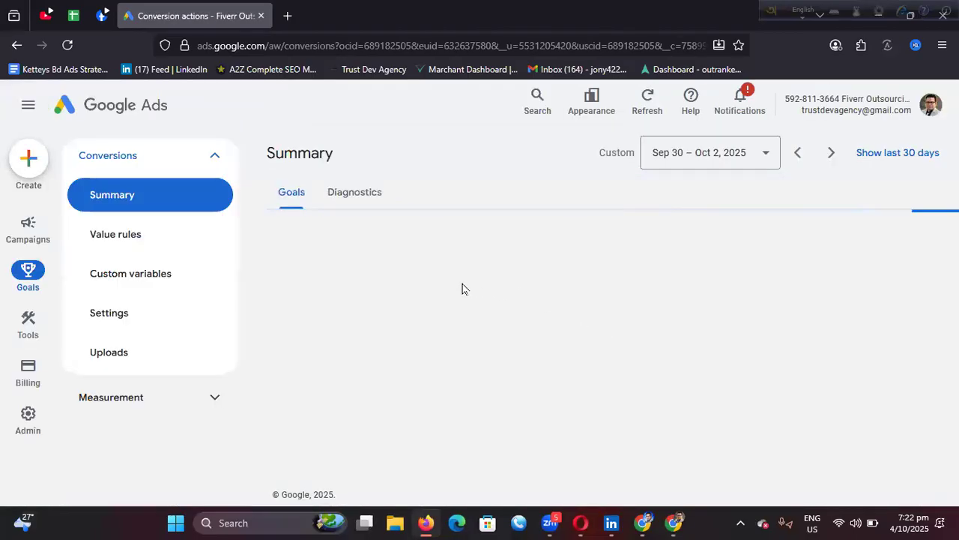
scroll(460, 285, down, 15)
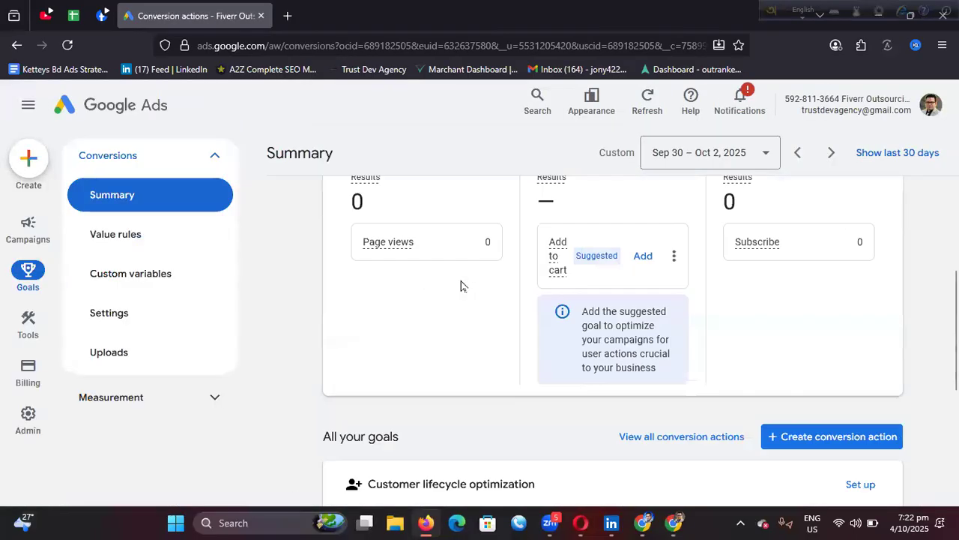
scroll(463, 286, up, 12)
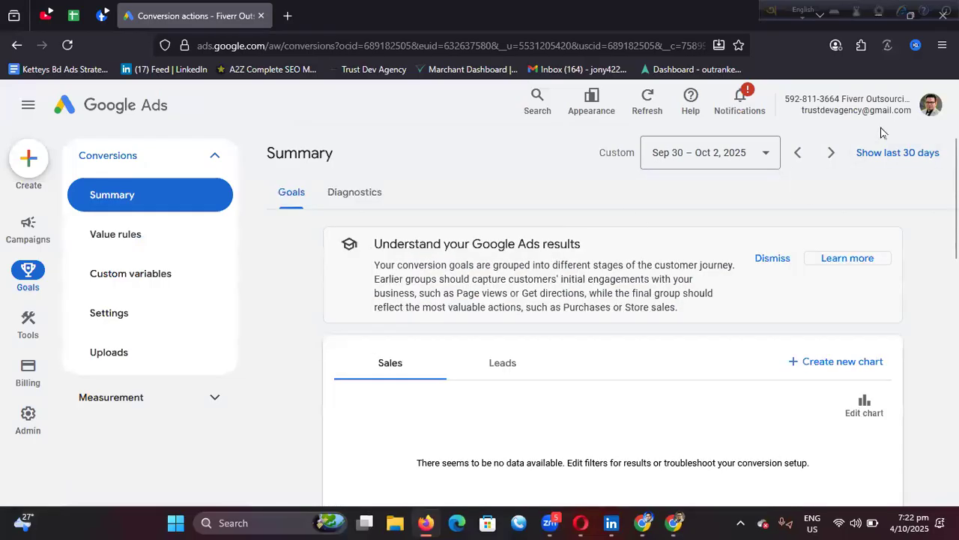
Look through the available advertising accounts and open the unnamed Google Ads account listed just after the four cancelled ones.
click(932, 106)
scroll(871, 281, down, 5)
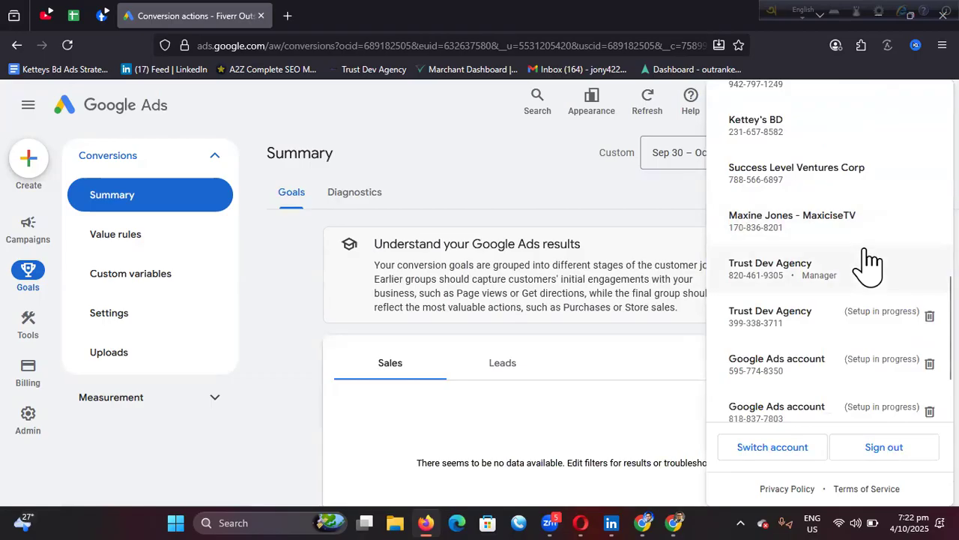
scroll(868, 263, up, 3)
scroll(866, 268, down, 4)
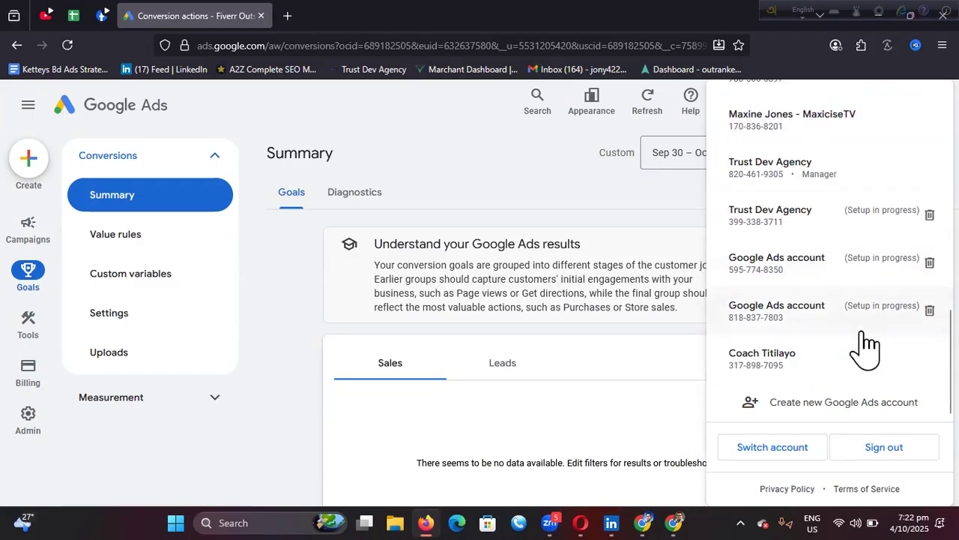
scroll(811, 285, up, 3)
scroll(809, 337, down, 3)
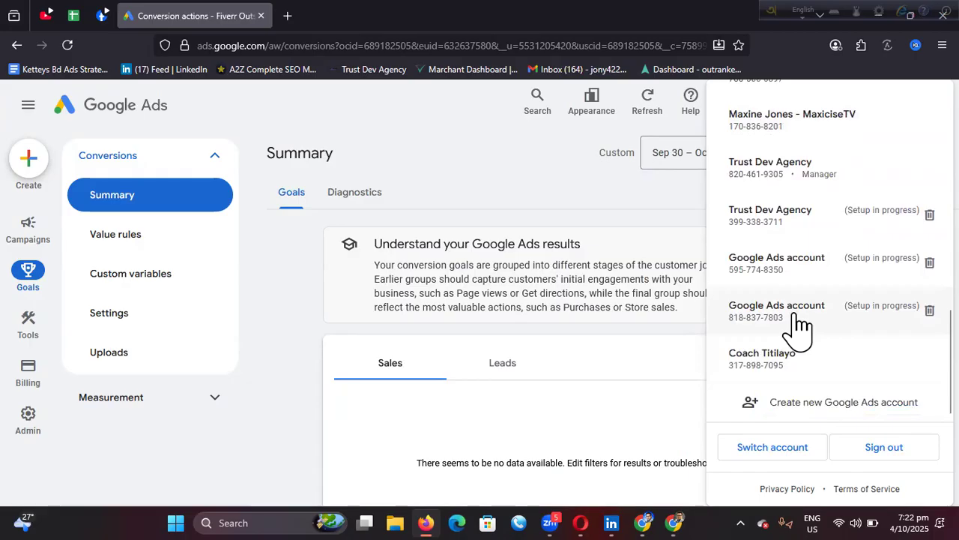
scroll(805, 307, up, 3)
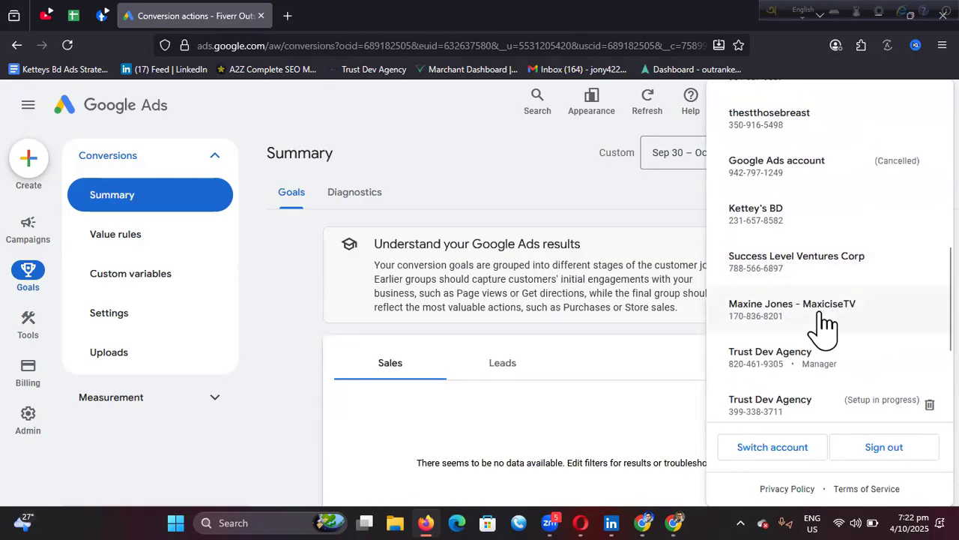
scroll(824, 300, up, 3)
scroll(824, 323, up, 3)
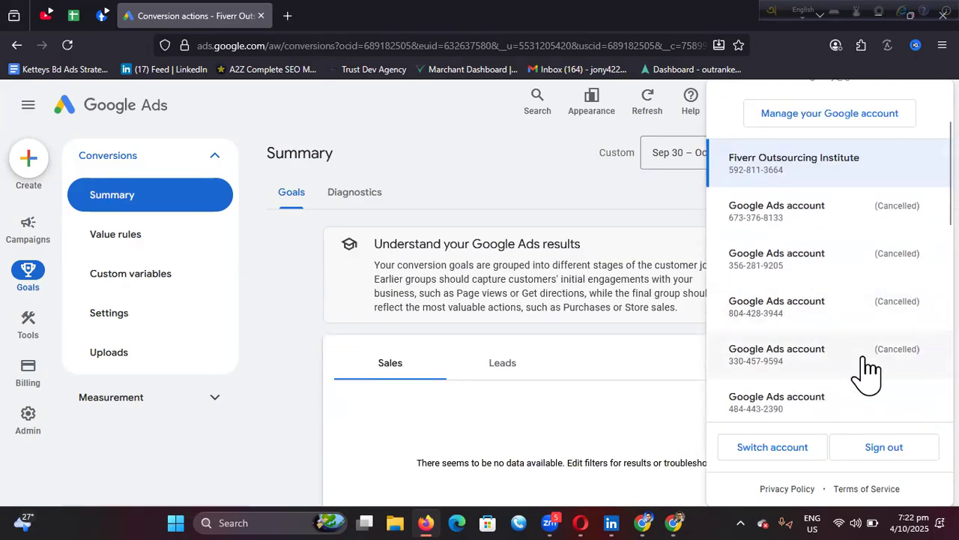
scroll(845, 382, down, 2)
scroll(832, 300, down, 1)
click(815, 217)
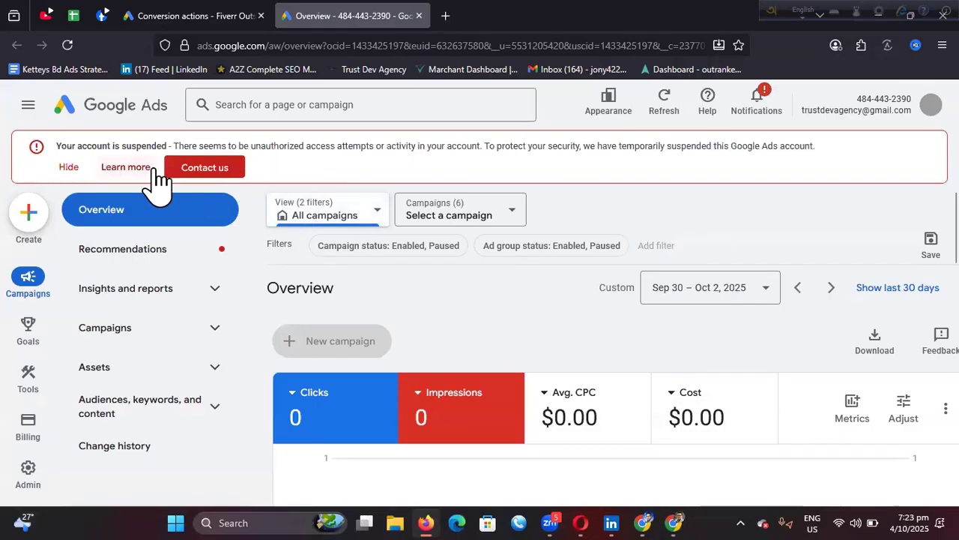
Open the conversion goals summary of this account, dismissing the suspension notice and the payment and campaign alerts.
click(68, 167)
mouse_move(25, 384)
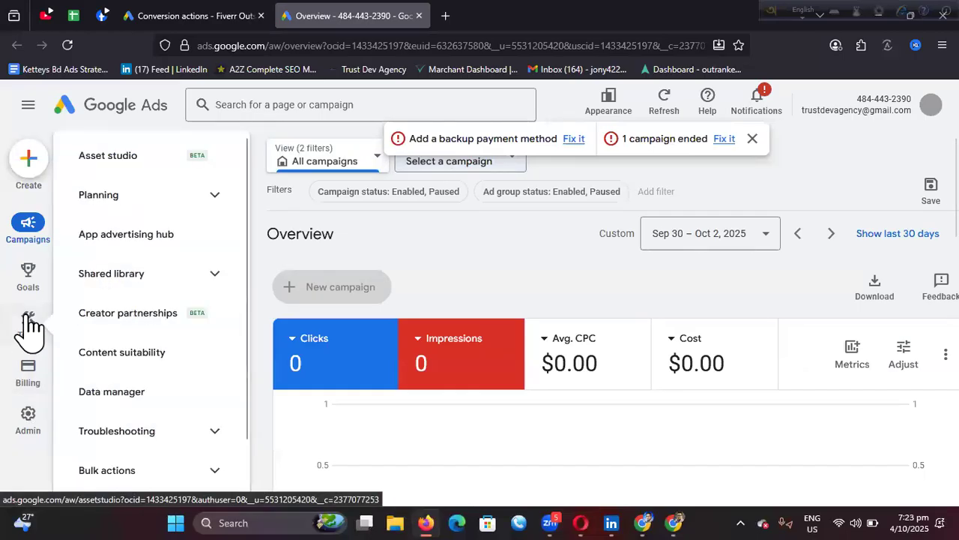
mouse_move(29, 276)
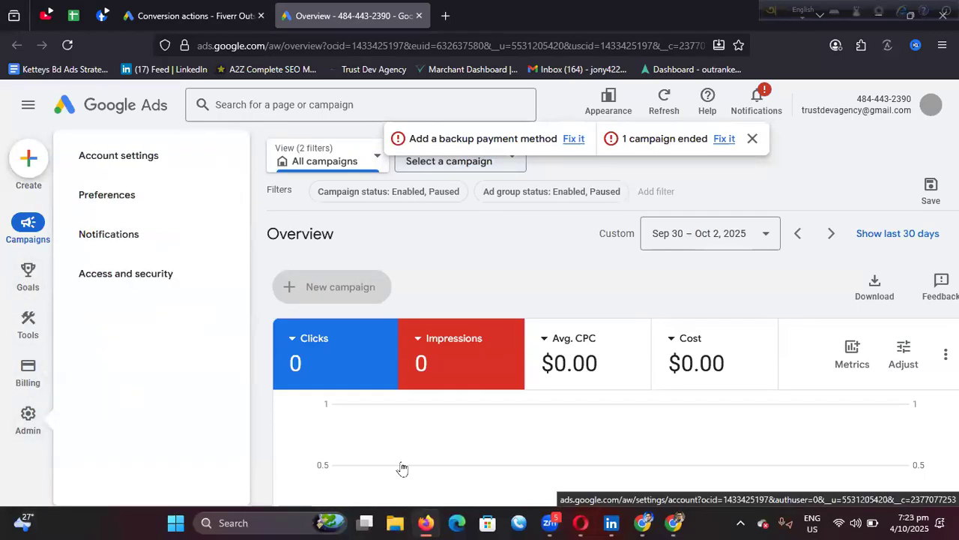
click(27, 276)
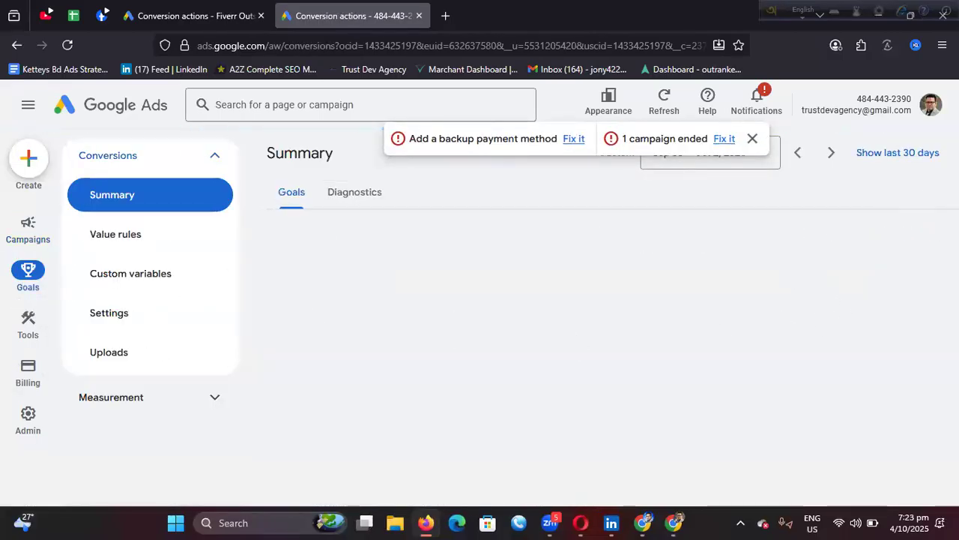
click(931, 107)
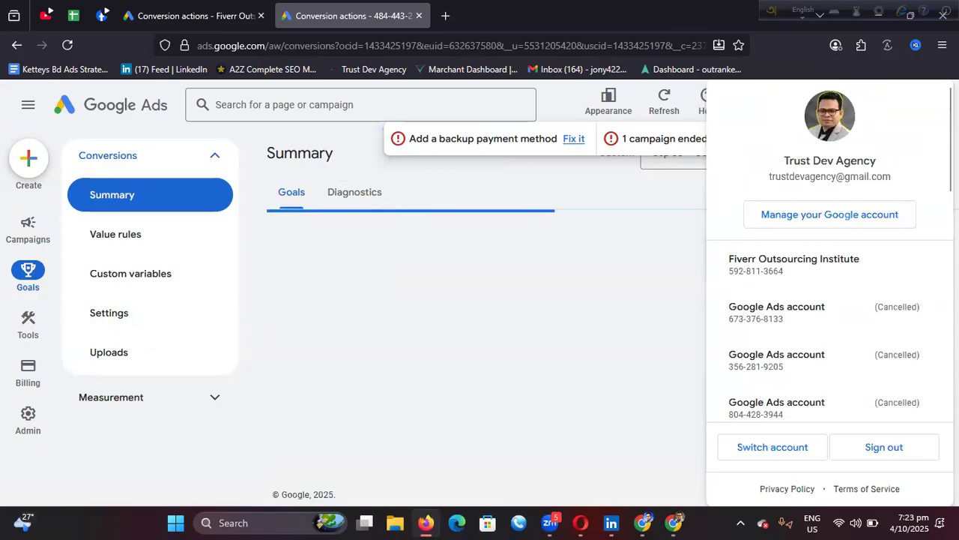
click(561, 197)
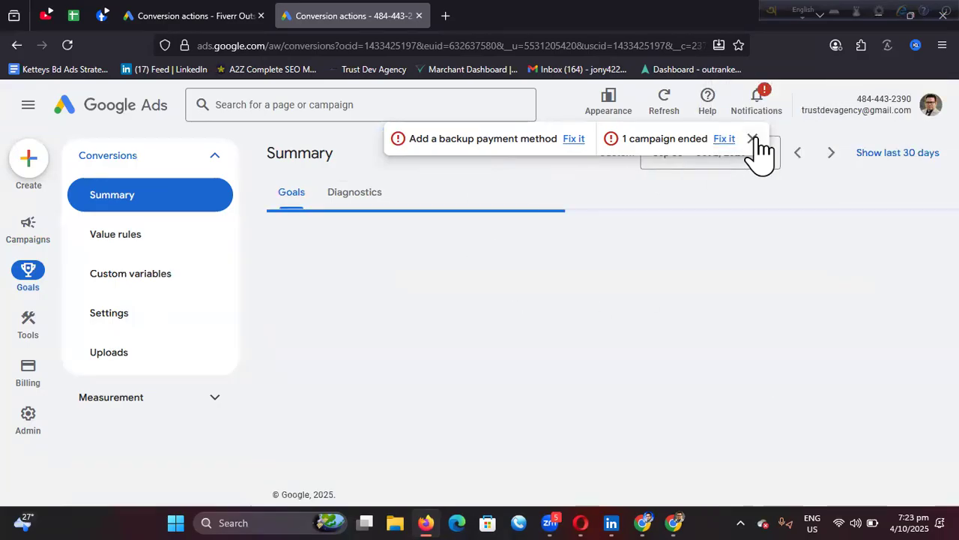
click(752, 138)
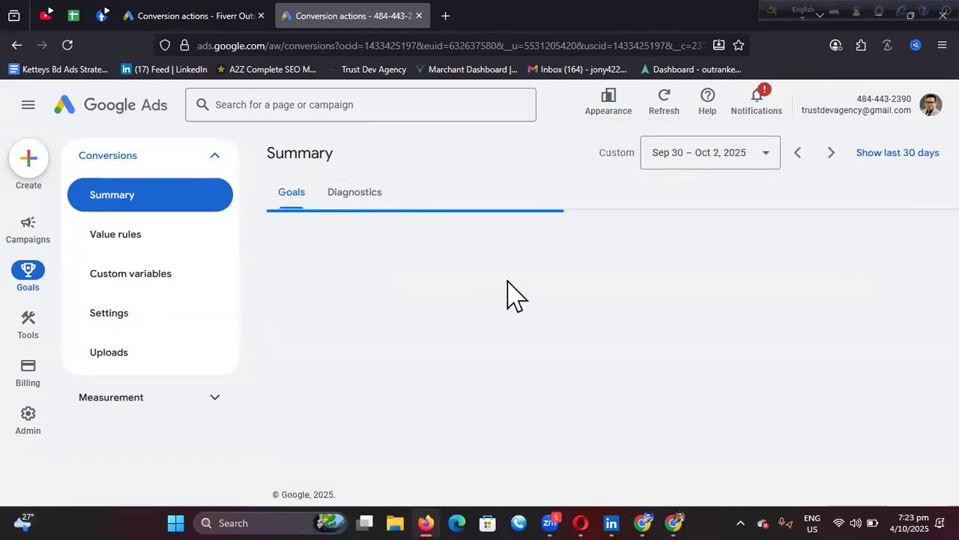
Review the account's existing conversion goals, including Contact and Get directions, and start creating a new conversion action.
scroll(597, 289, down, 5)
scroll(598, 288, down, 5)
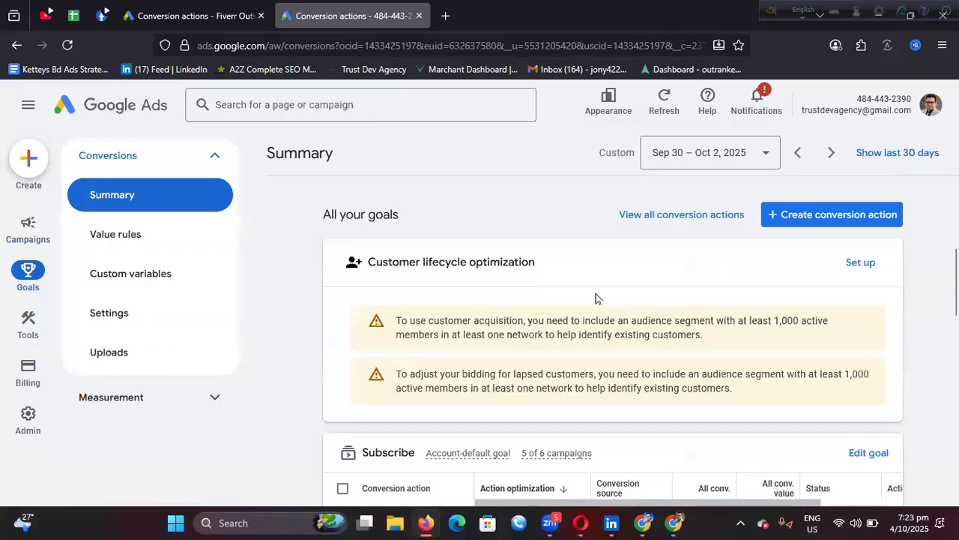
scroll(561, 310, down, 10)
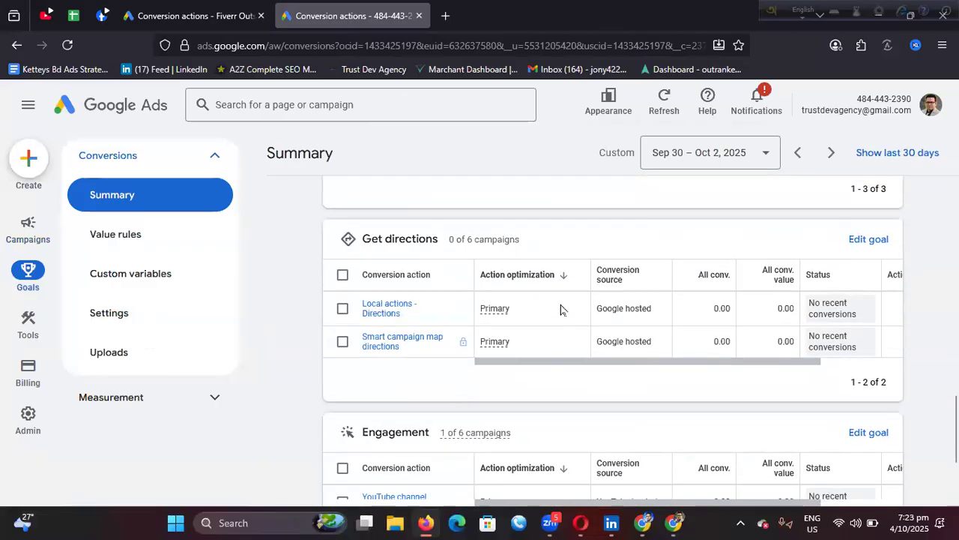
scroll(560, 311, up, 3)
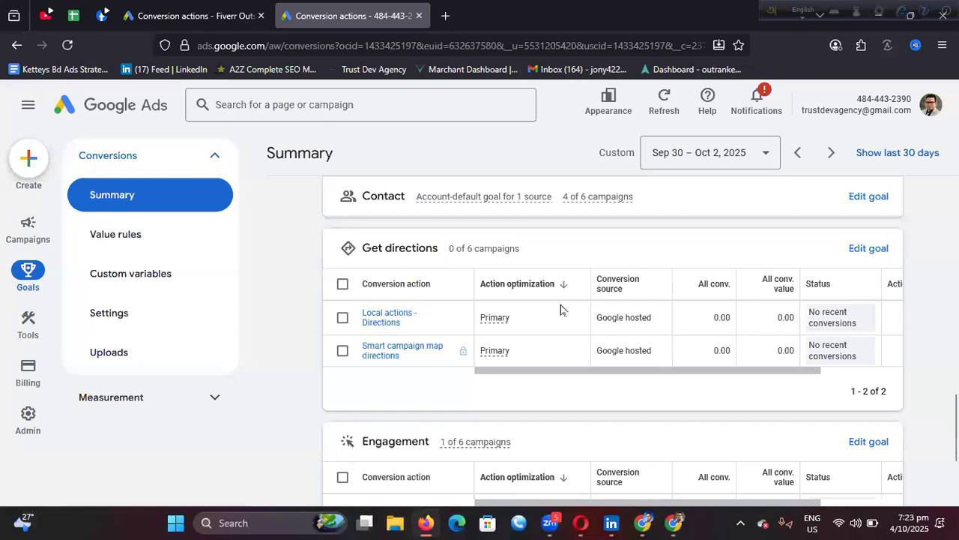
scroll(560, 311, up, 2)
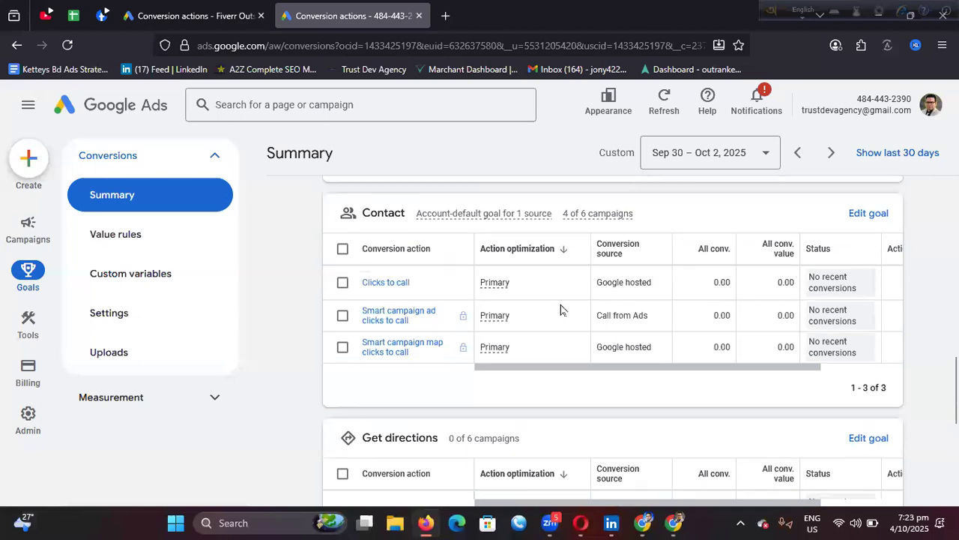
scroll(561, 310, up, 2)
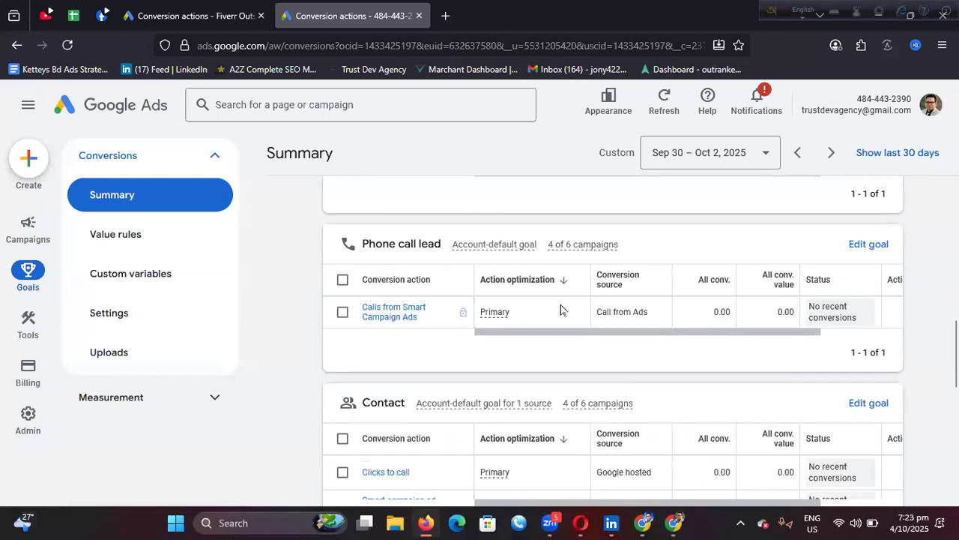
scroll(561, 310, up, 4)
click(792, 240)
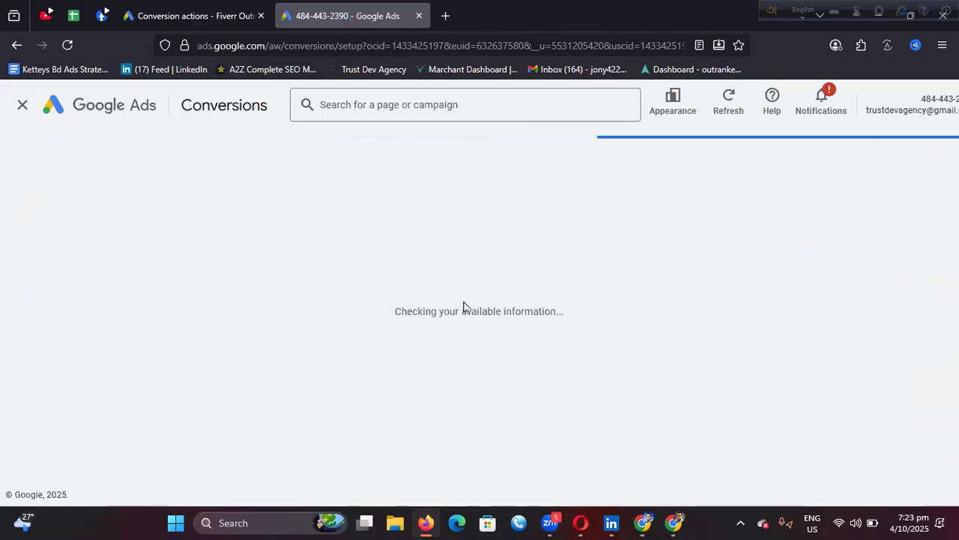
Choose to measure conversions on a website, deselect conversions from phone calls, and try to save and continue.
scroll(450, 329, down, 5)
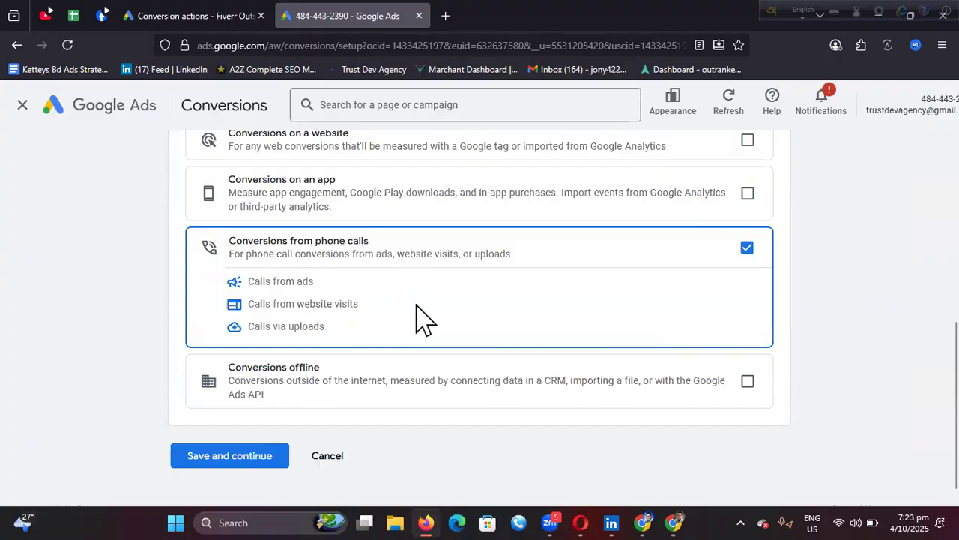
scroll(417, 315, up, 2)
scroll(416, 319, down, 2)
scroll(399, 321, up, 2)
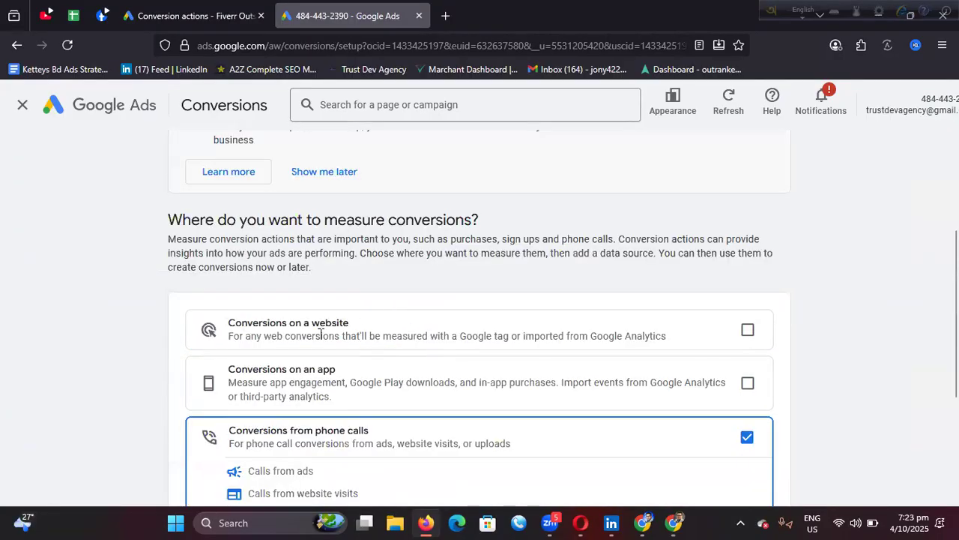
click(747, 331)
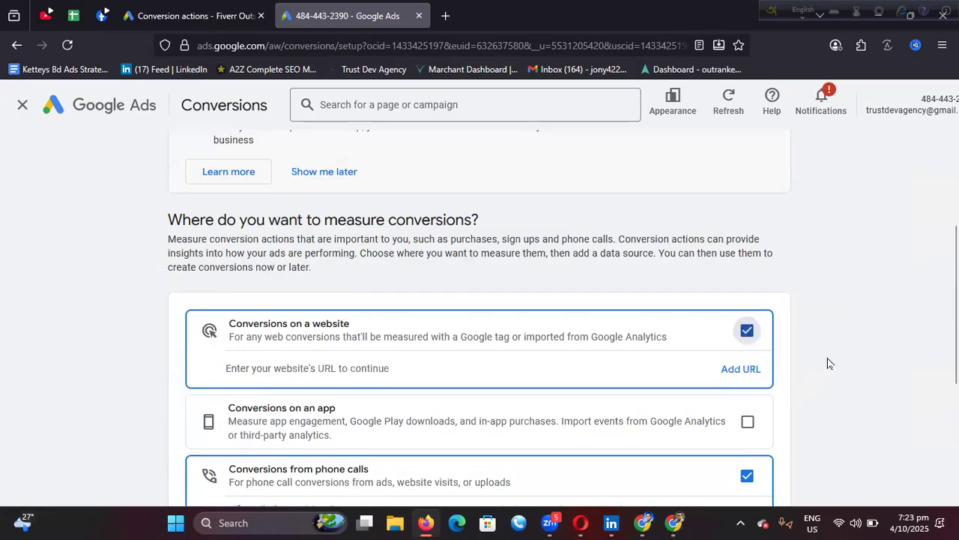
scroll(754, 347, down, 2)
click(748, 284)
click(274, 494)
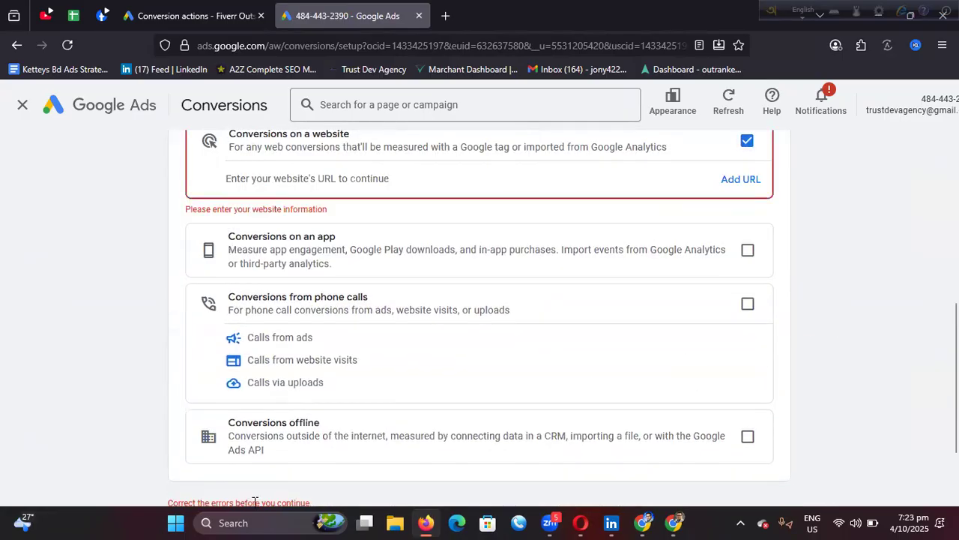
scroll(525, 330, up, 2)
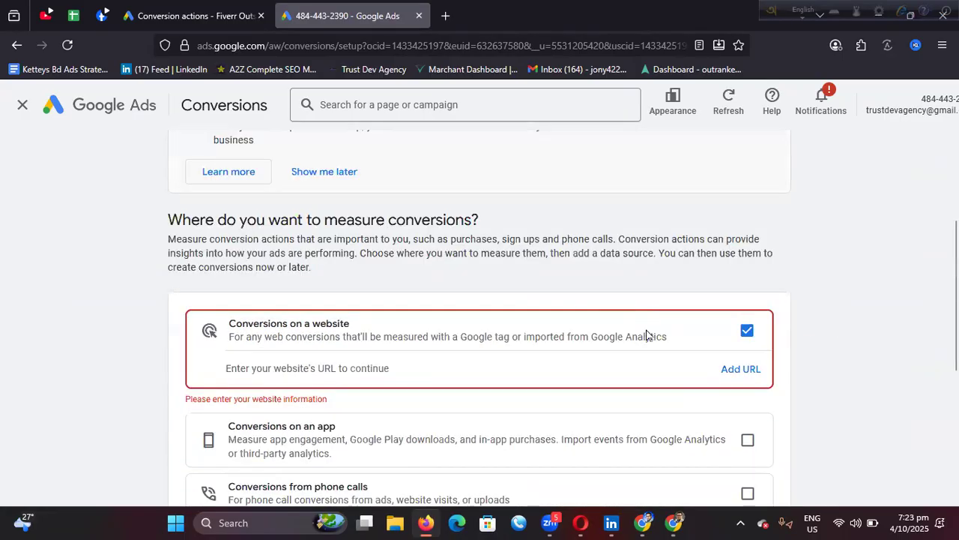
click(742, 369)
click(445, 246)
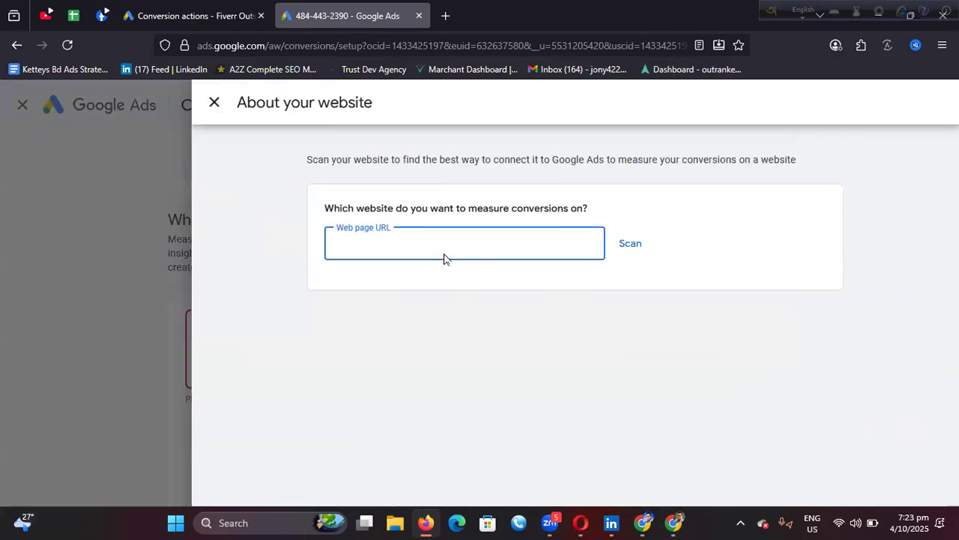
key(super+v)
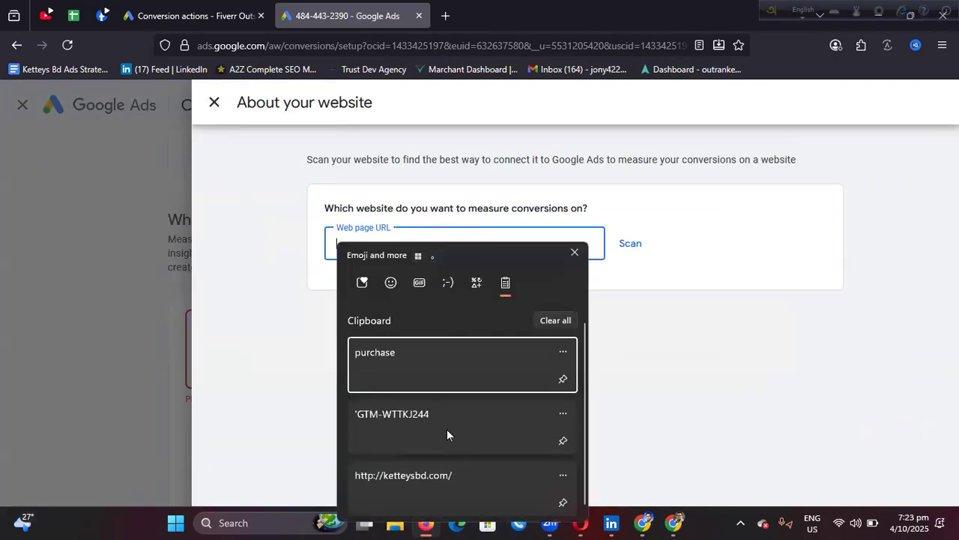
click(448, 467)
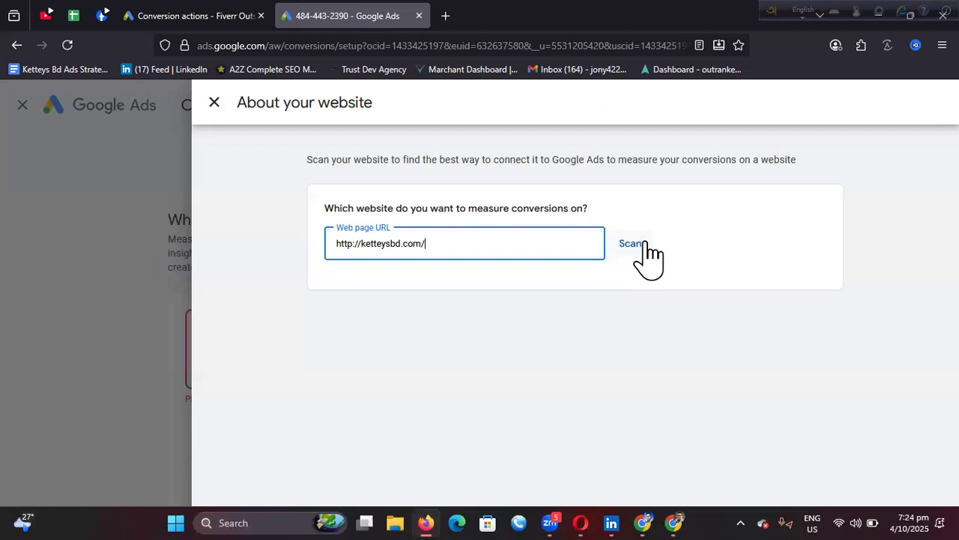
click(214, 102)
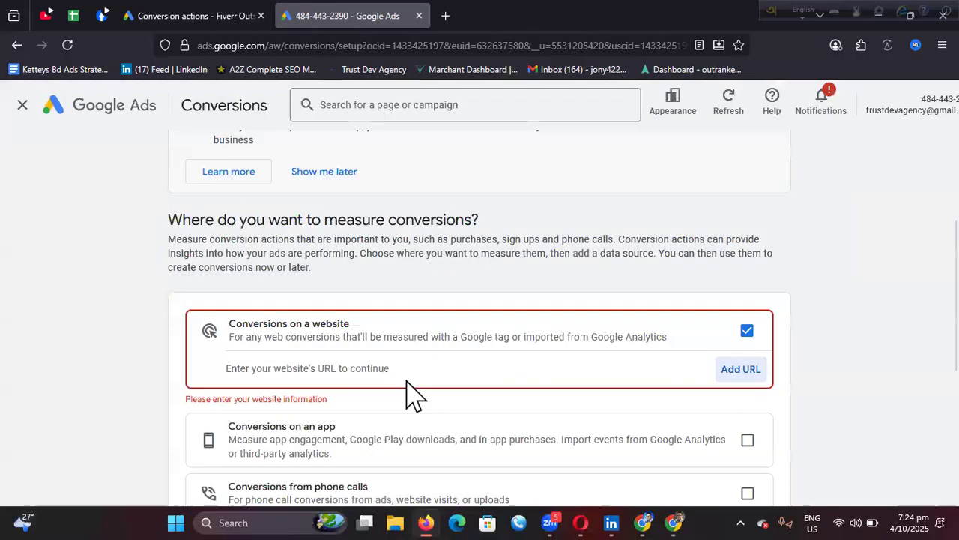
Switch to Chrome, search for "Google Ads" in a new tab, and open the official Google Ads site.
click(643, 523)
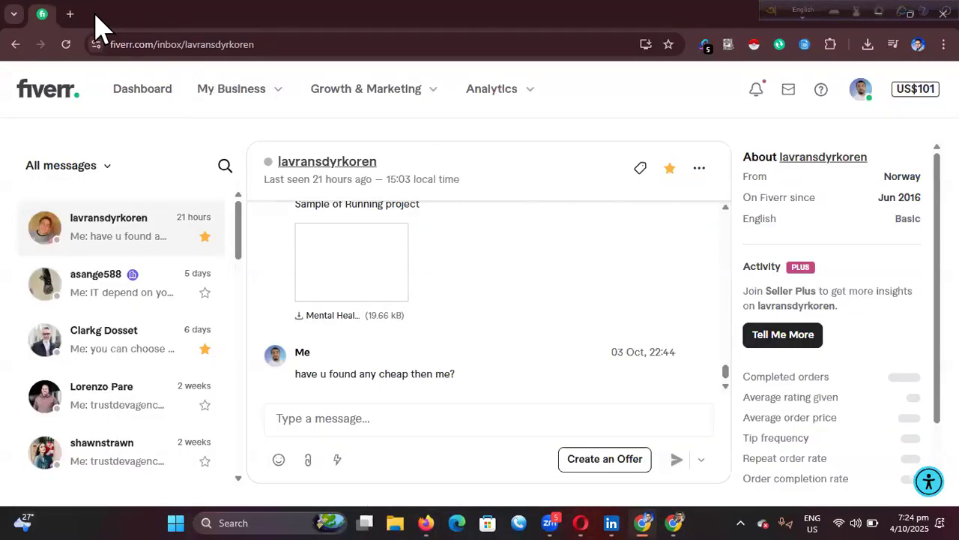
click(69, 14)
click(487, 50)
text(Google Ads)
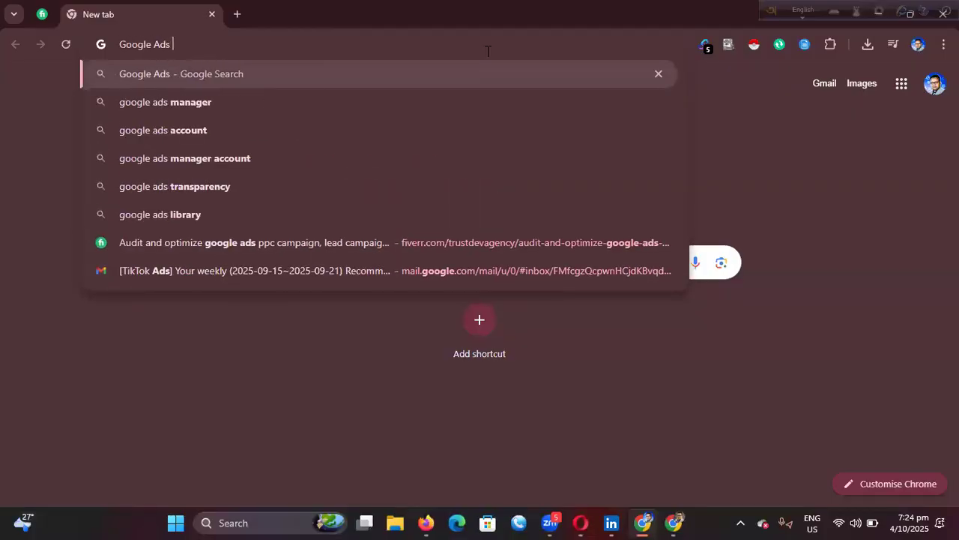
key(Return)
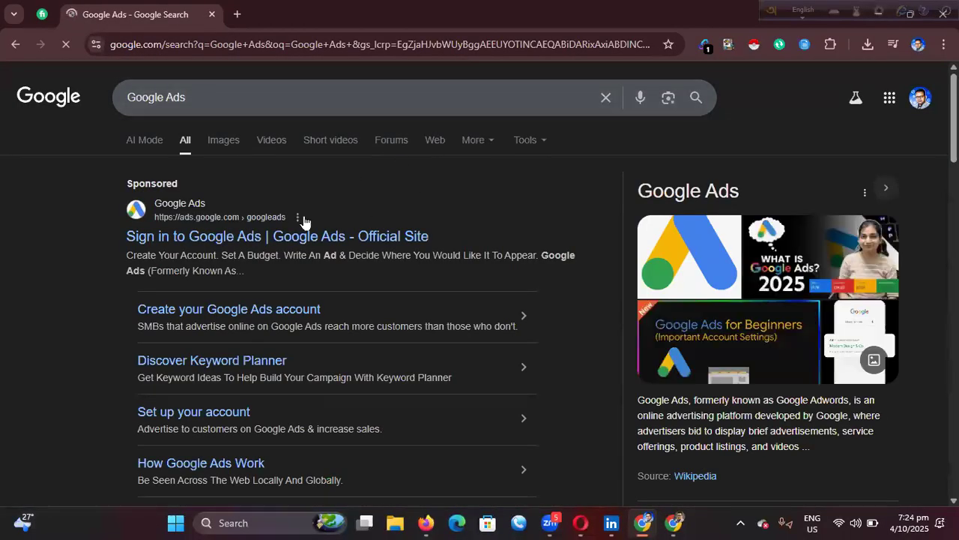
click(297, 237)
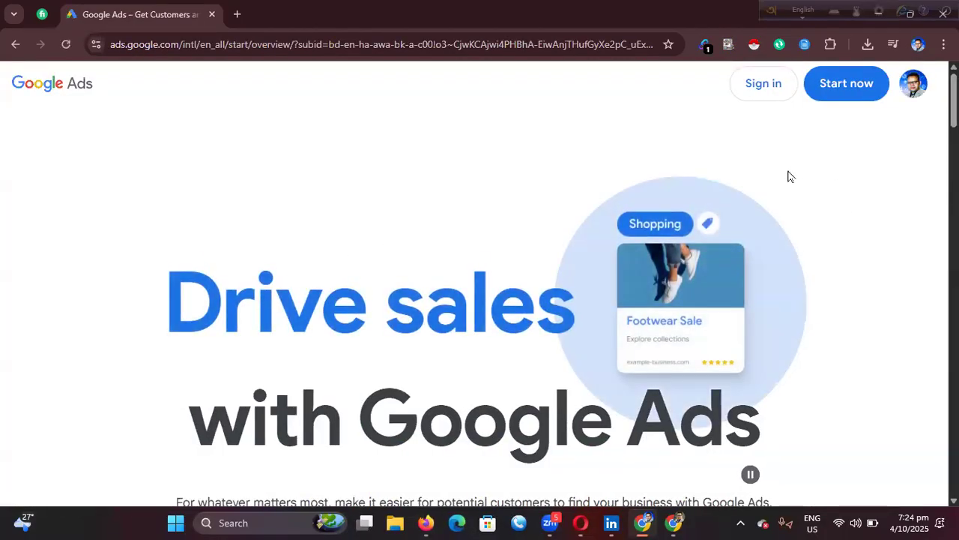
Start Google Ads, select the Ketteysbd account, and look through its account and payment settings.
click(830, 100)
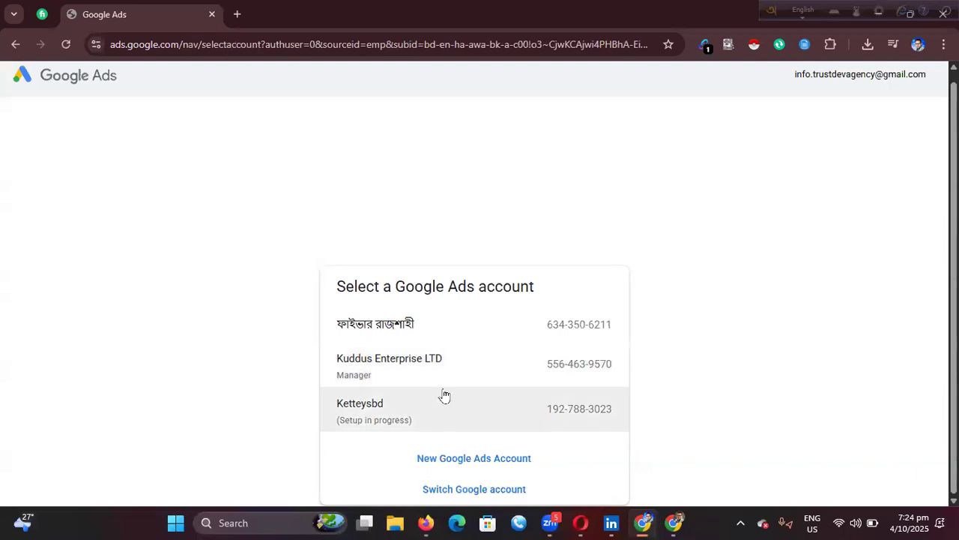
click(443, 409)
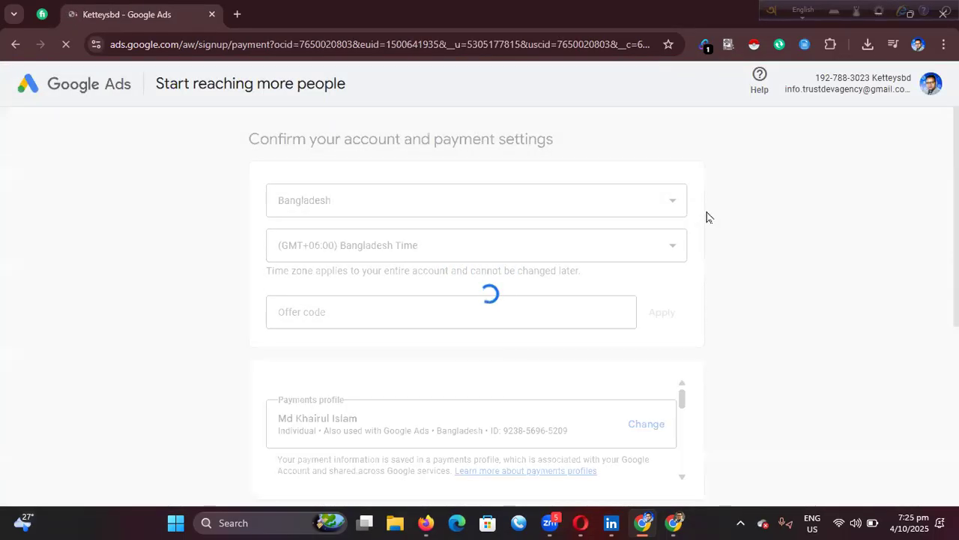
scroll(700, 229, down, 6)
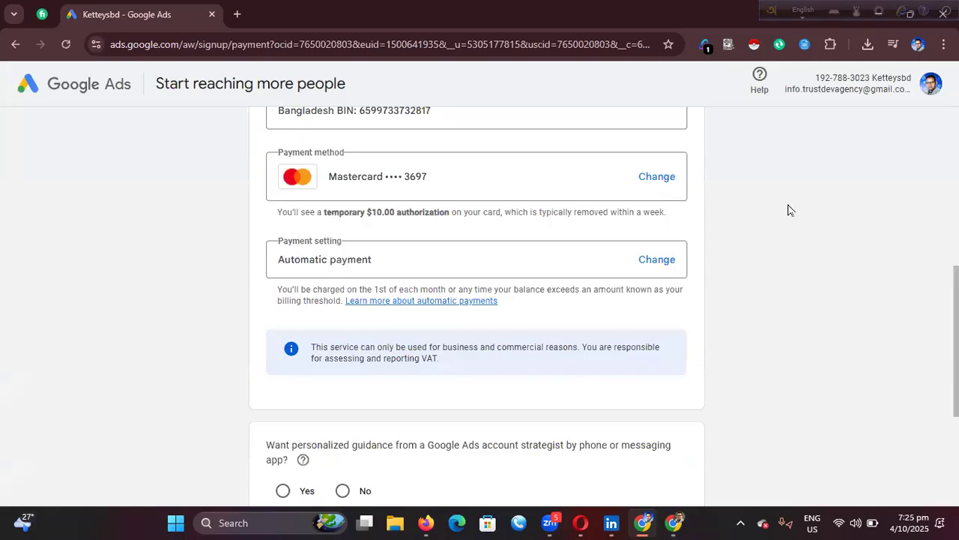
click(918, 44)
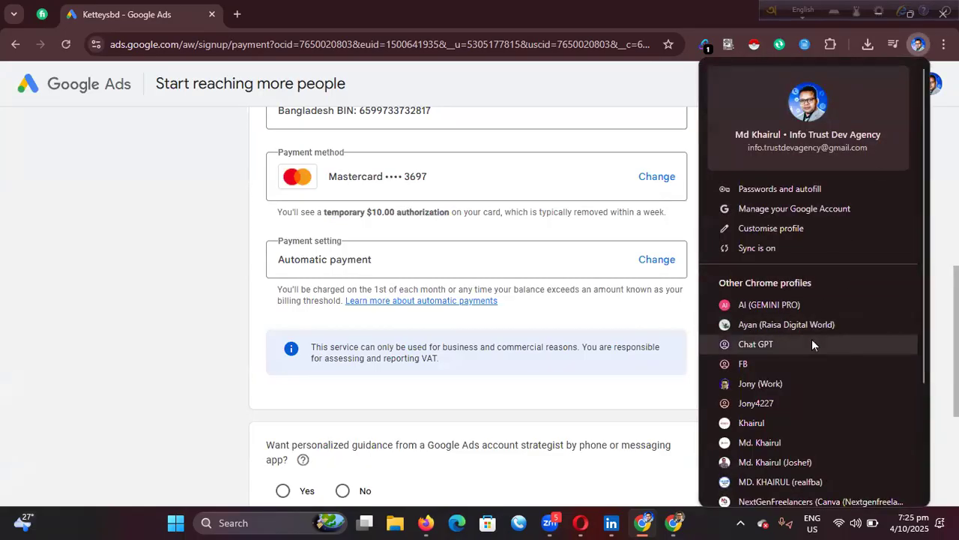
scroll(812, 342, down, 3)
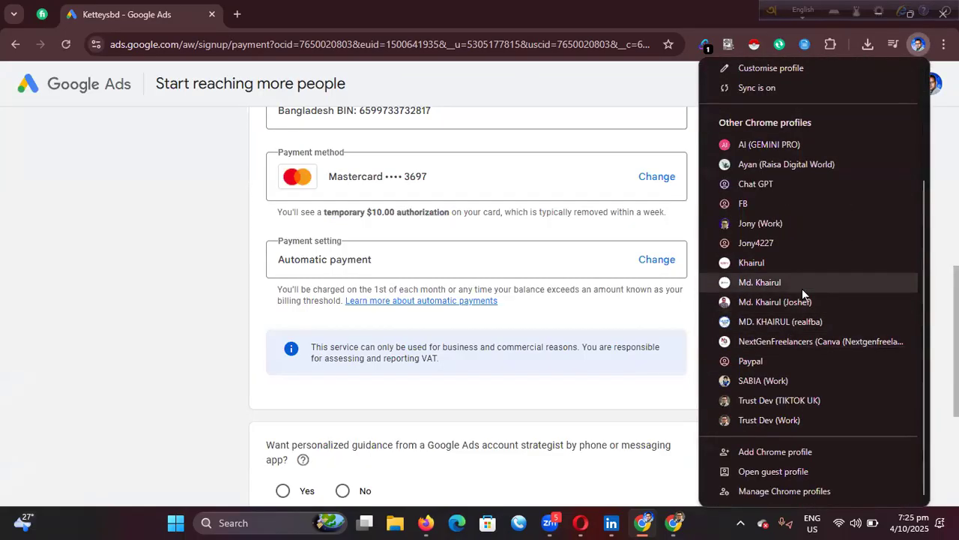
click(538, 522)
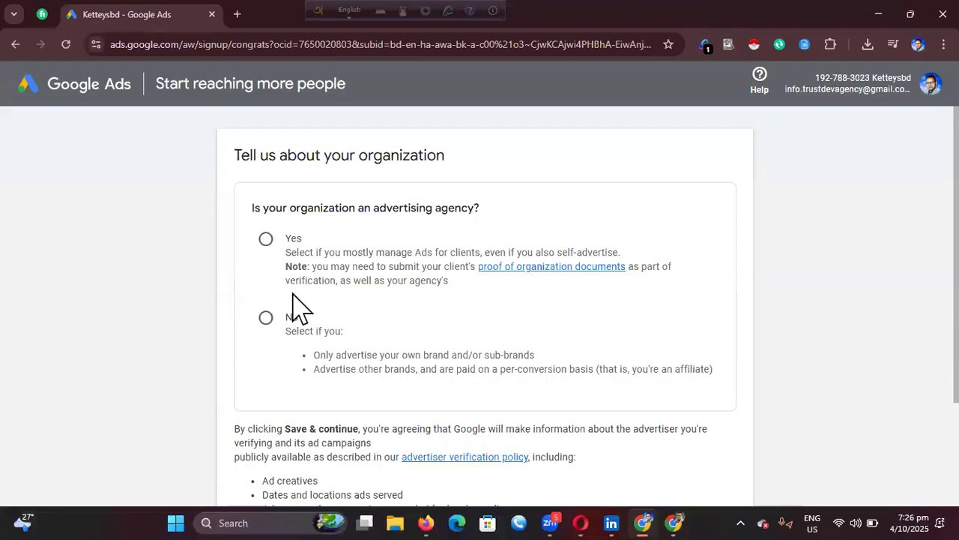
Declare that the organization is not an advertising agency and that an agency pays and invoices it, and save the answers.
click(267, 317)
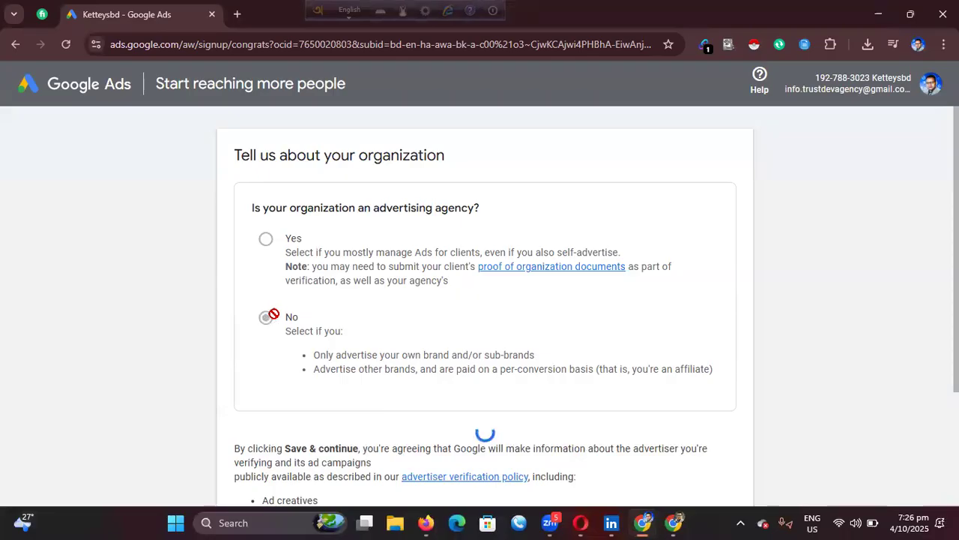
scroll(357, 315, down, 5)
click(266, 238)
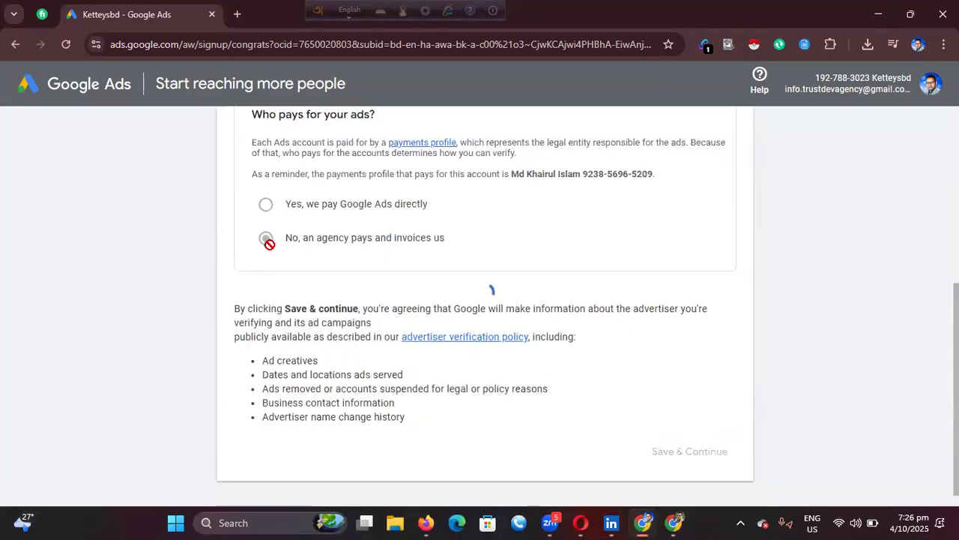
click(672, 433)
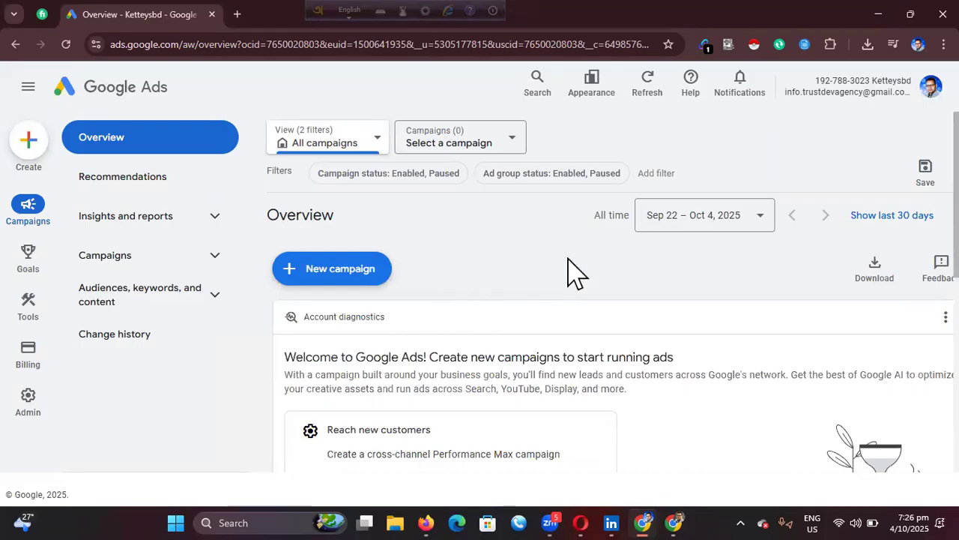
Open the Ketteysbd account's conversion goals summary, dismiss the account protection alert, and start a new conversion action.
scroll(567, 274, down, 5)
scroll(467, 300, up, 5)
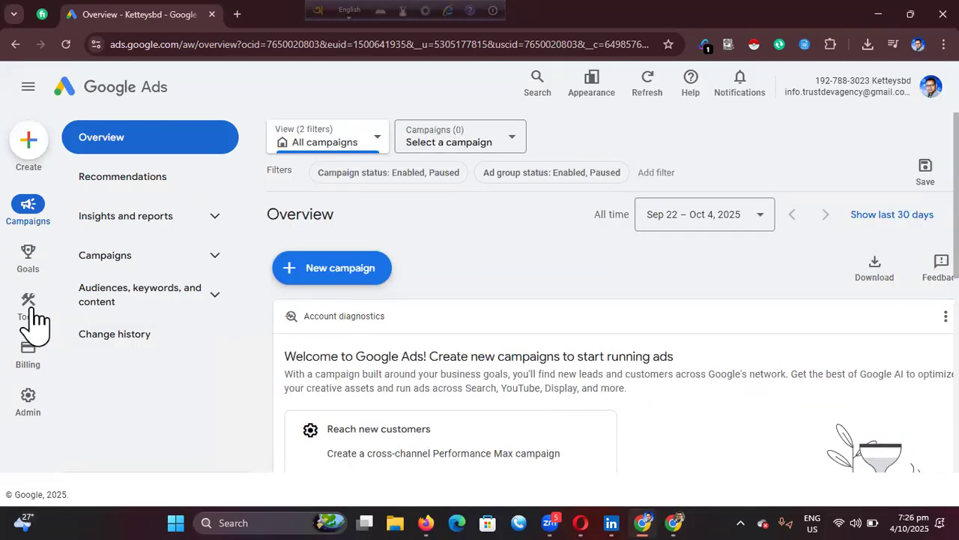
click(27, 257)
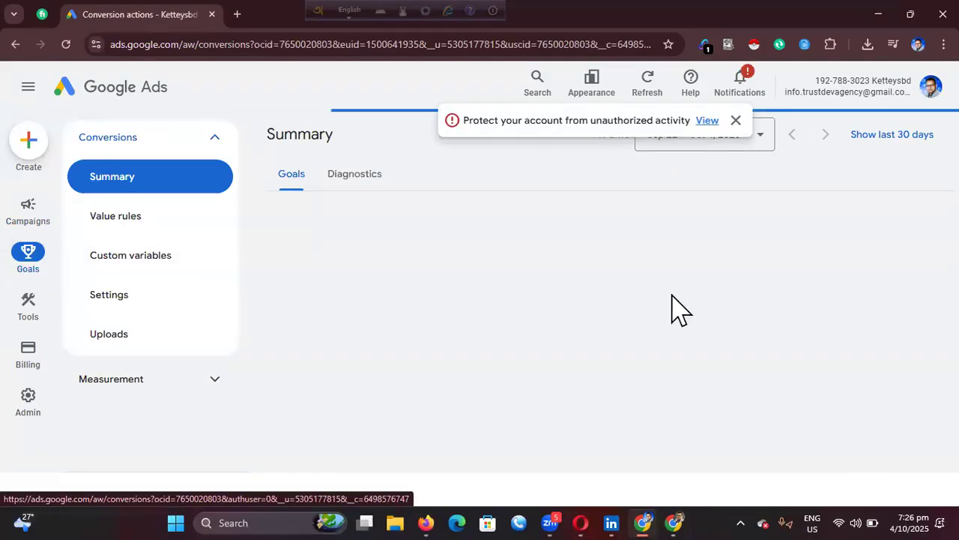
click(734, 123)
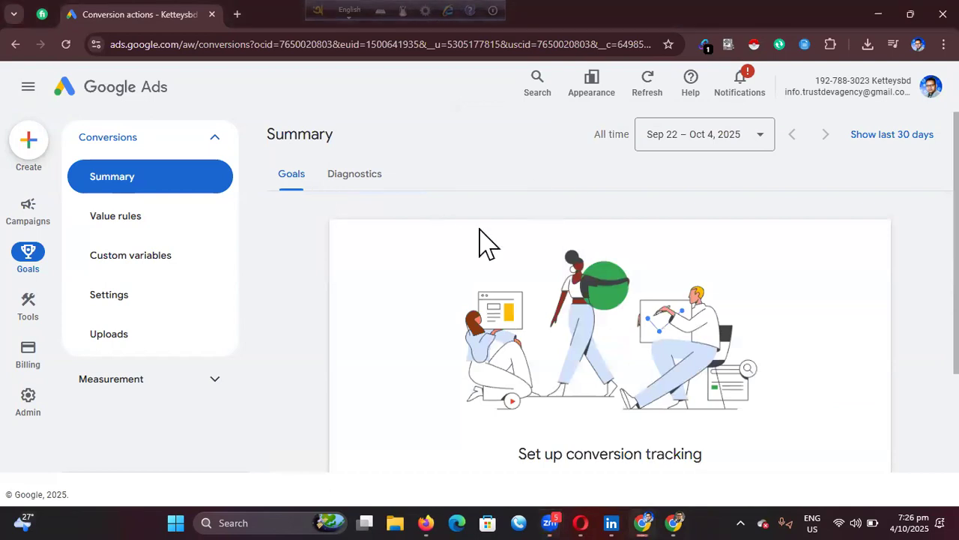
scroll(495, 248, down, 2)
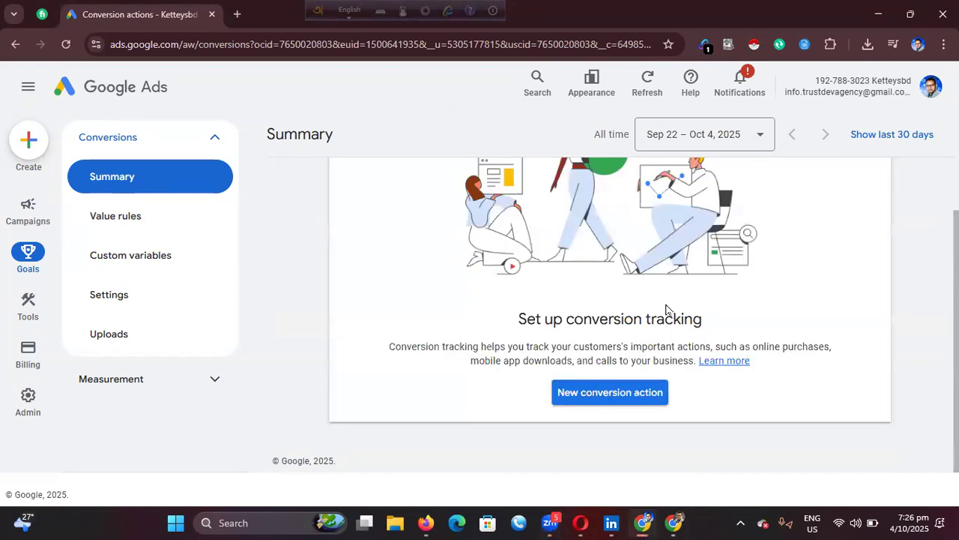
click(602, 396)
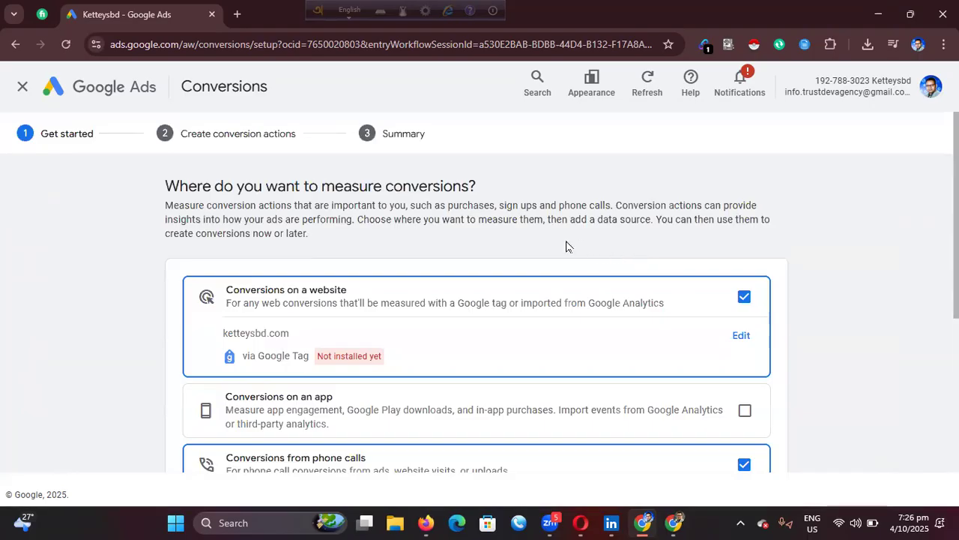
Keep conversions on the ketteysbd.com website selected, deselect conversions from phone calls, and save and continue.
scroll(566, 247, down, 3)
drag(225, 290, 349, 291)
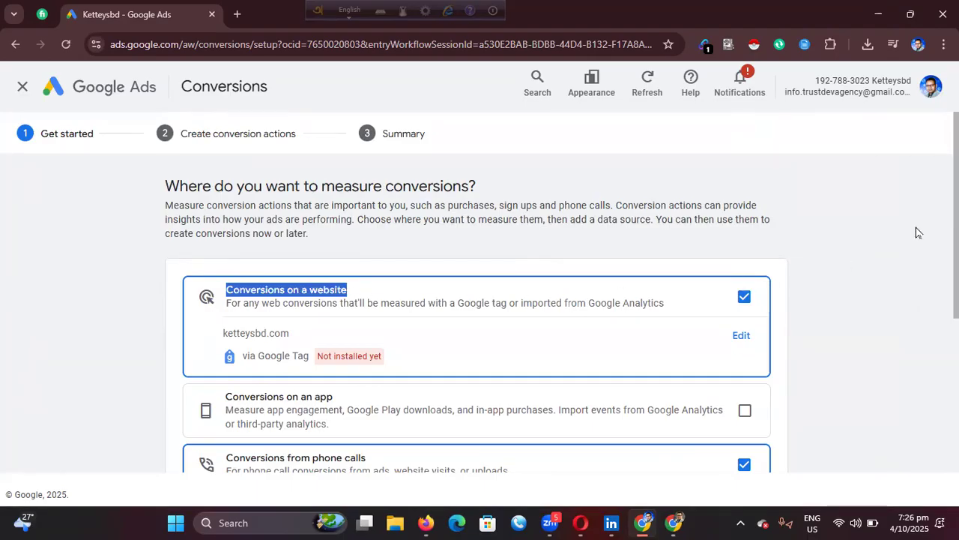
scroll(916, 231, down, 2)
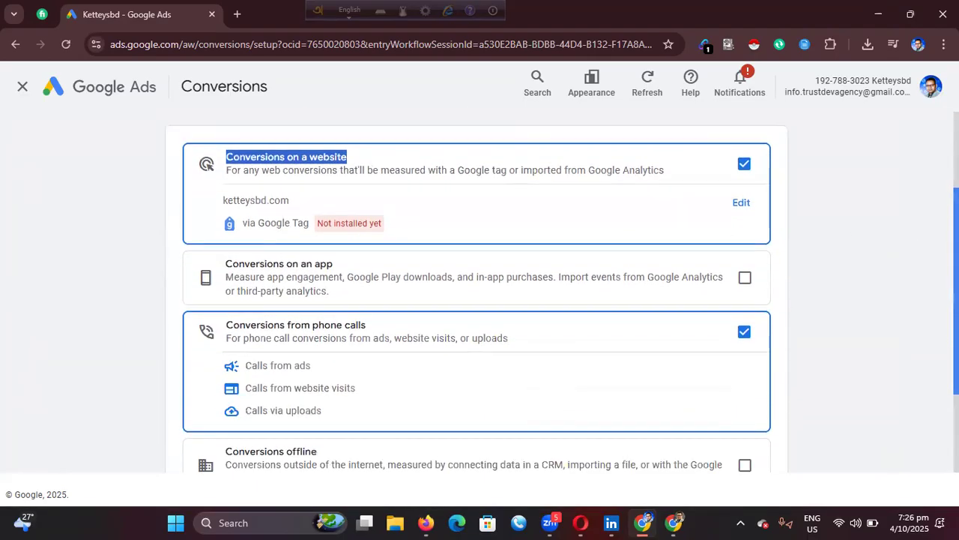
click(744, 332)
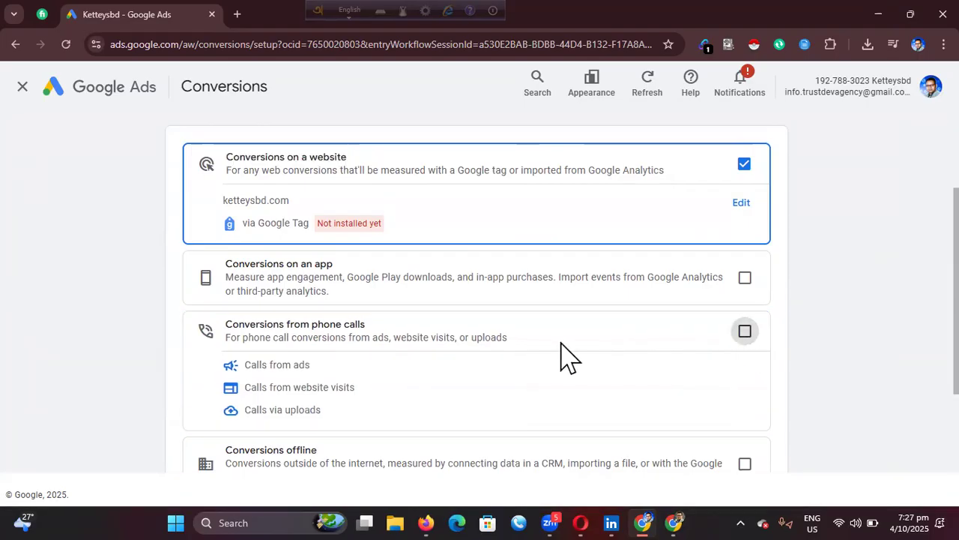
scroll(477, 300, down, 2)
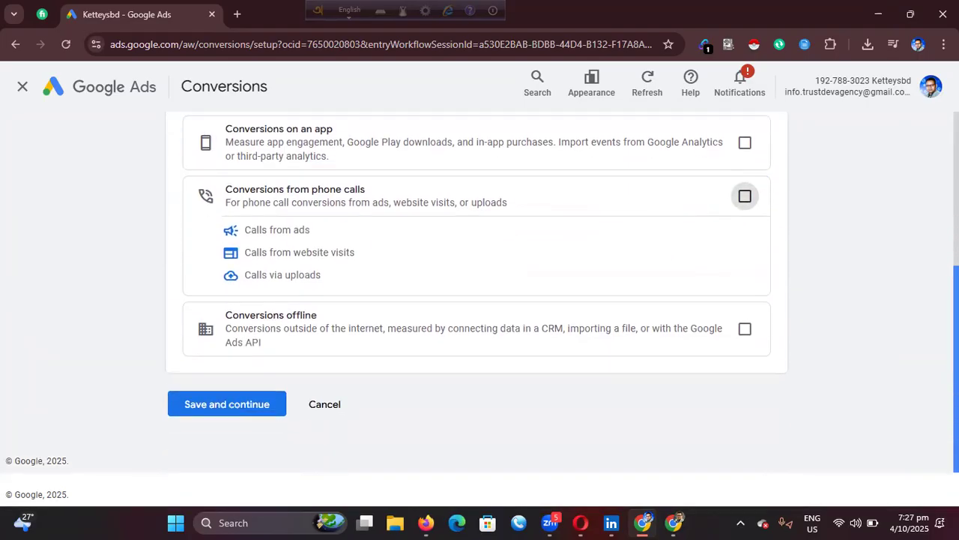
click(221, 410)
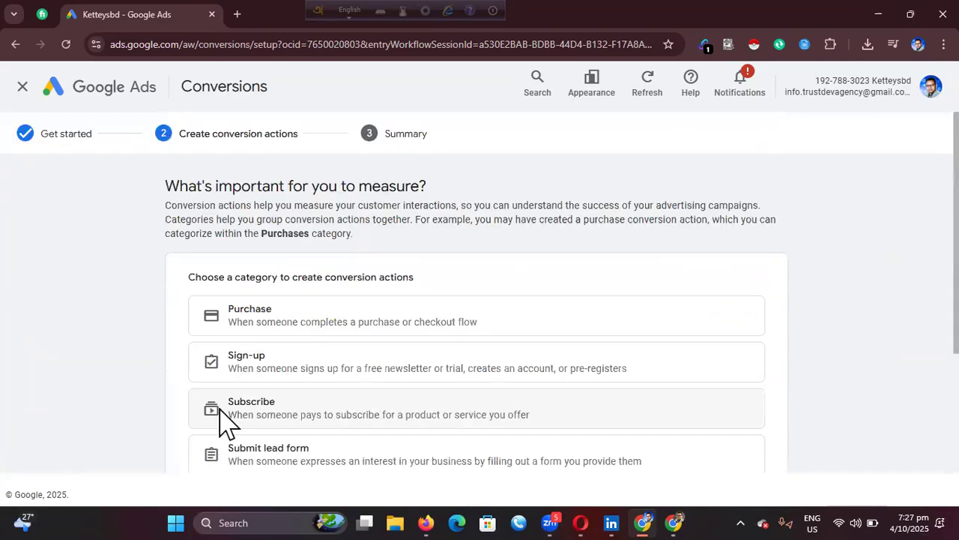
Show all conversion categories, choose Page view, and measure it by the URL where the conversion is completed.
scroll(514, 262, down, 2)
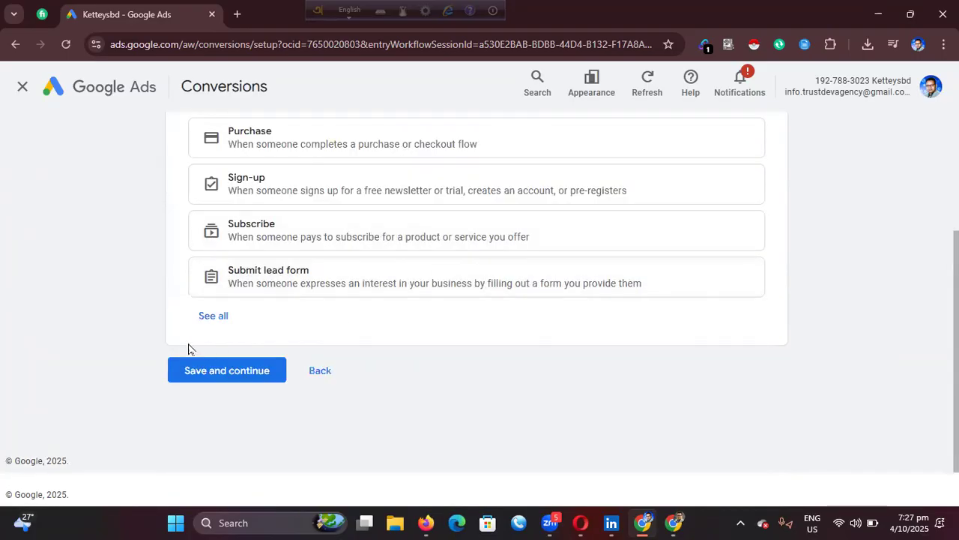
click(209, 316)
scroll(464, 330, down, 3)
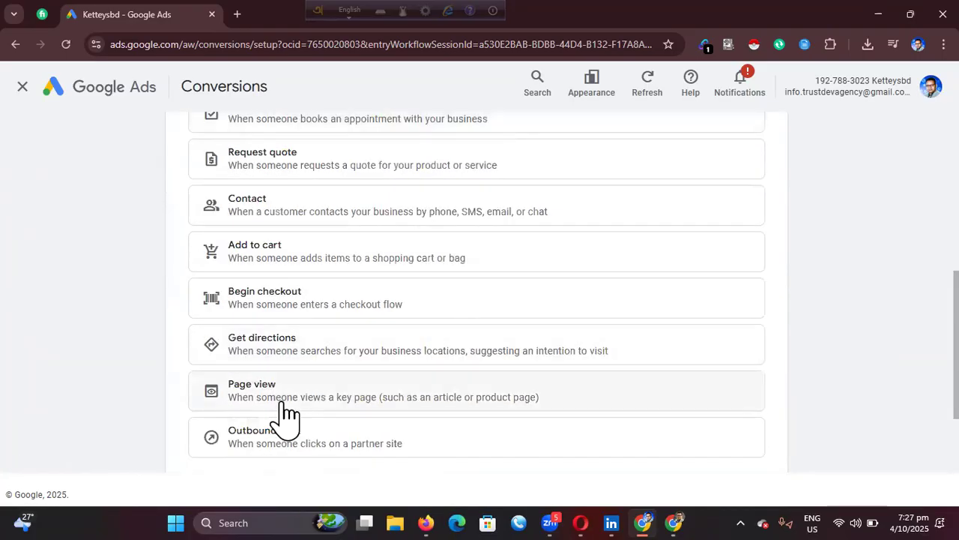
click(377, 408)
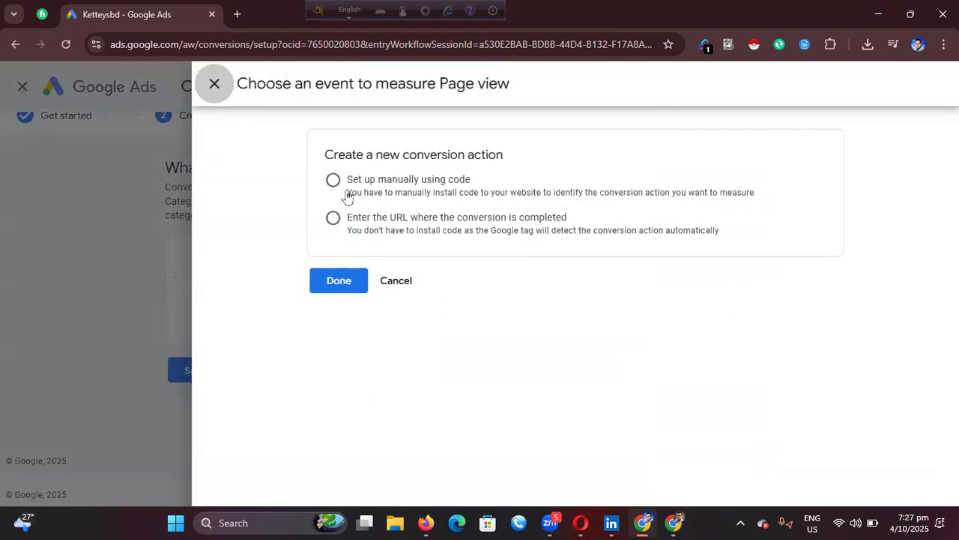
click(332, 219)
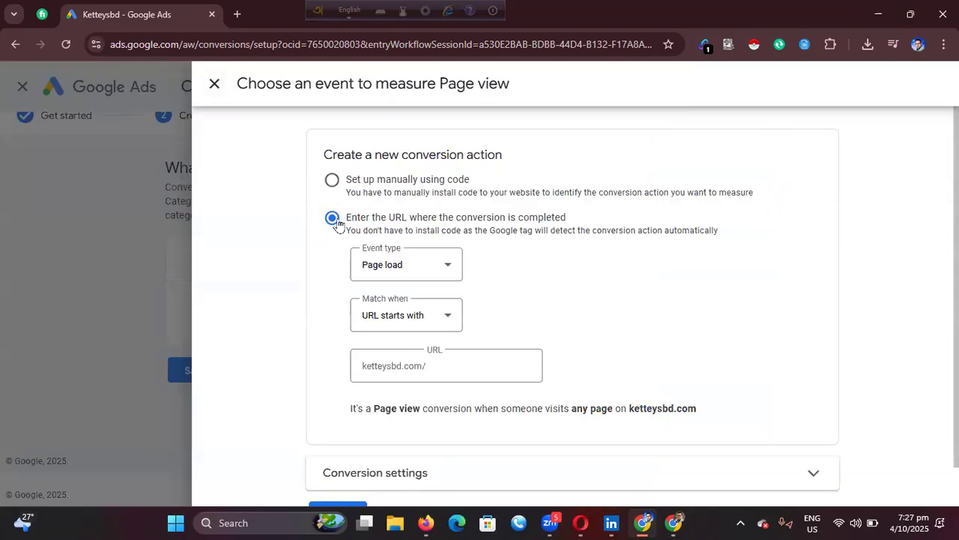
Try to confirm the Page view event on ketteysbd.com with the URL path left empty and the match set to URL starts with.
click(373, 366)
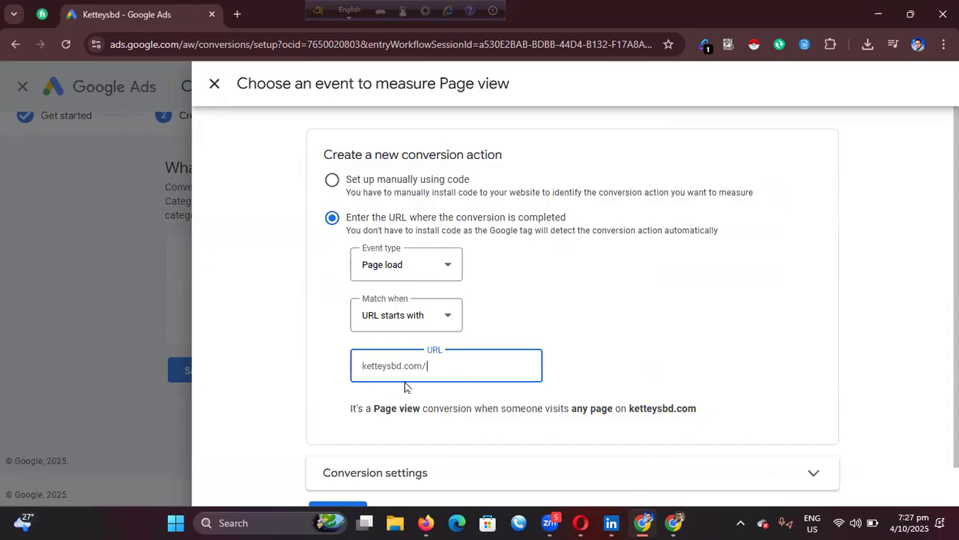
scroll(557, 377, down, 1)
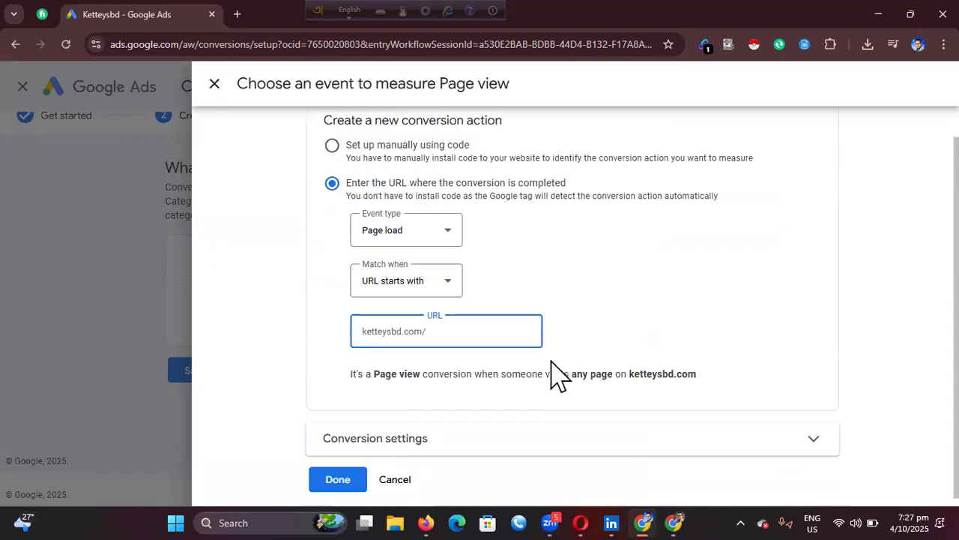
click(329, 474)
click(420, 323)
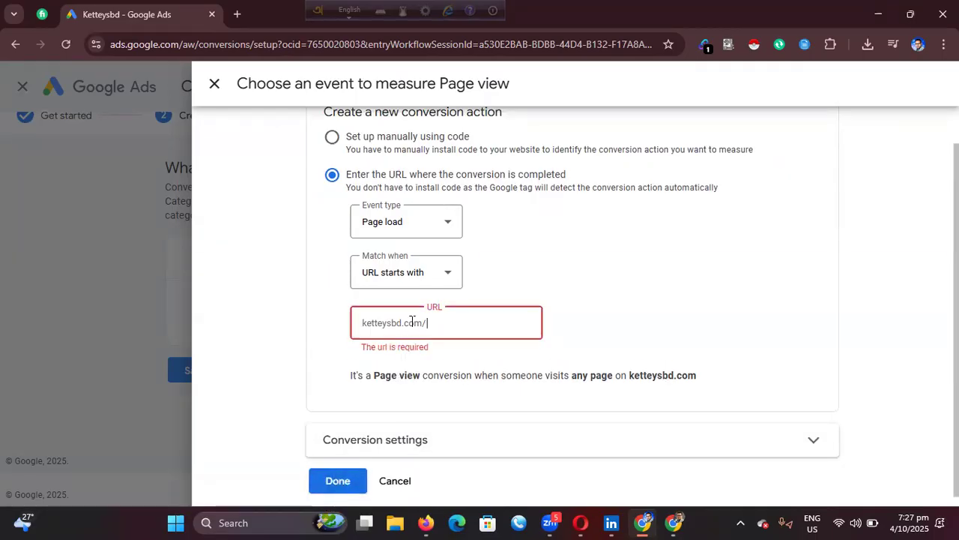
right_click(468, 321)
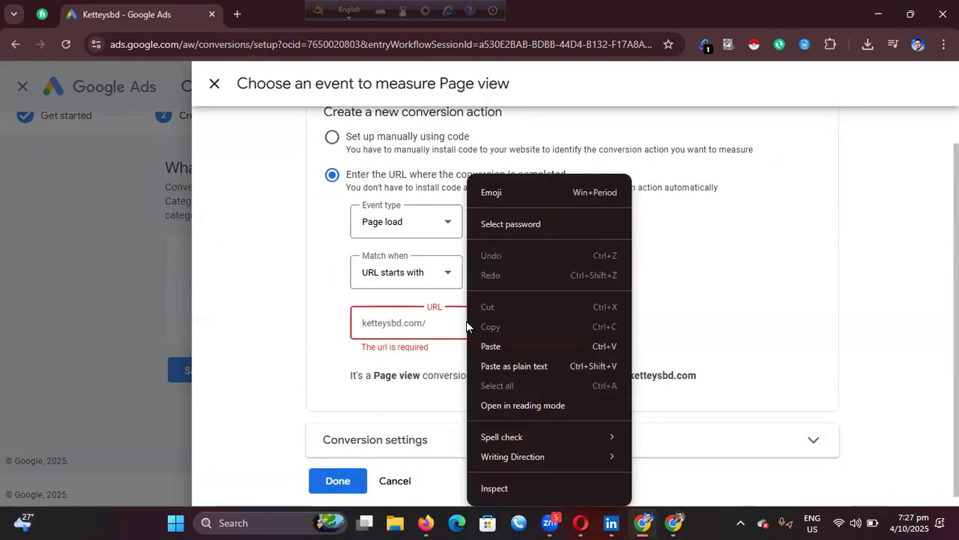
key(super+v)
click(438, 322)
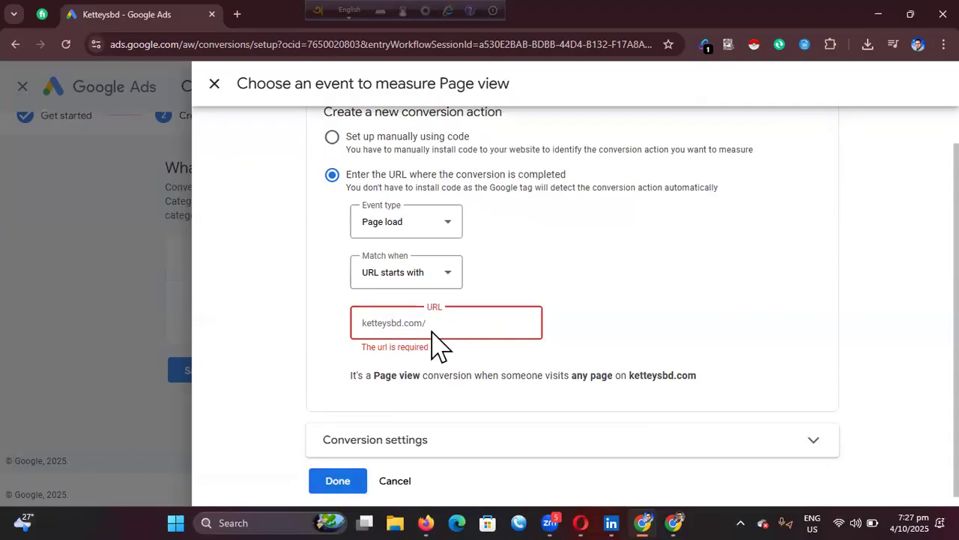
Set the Page view event to match when the URL is ketteysbd.com/ with no path, and finish the event.
click(438, 282)
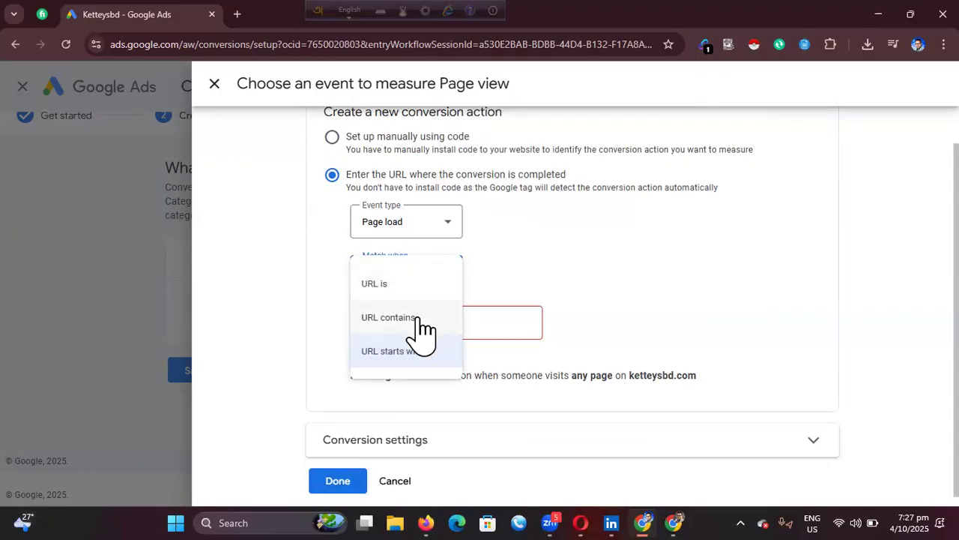
click(431, 289)
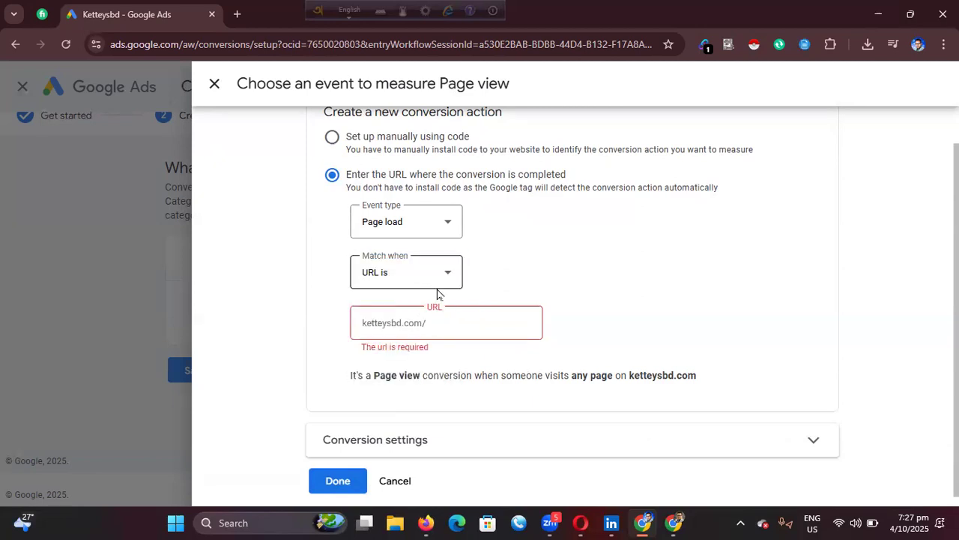
click(427, 322)
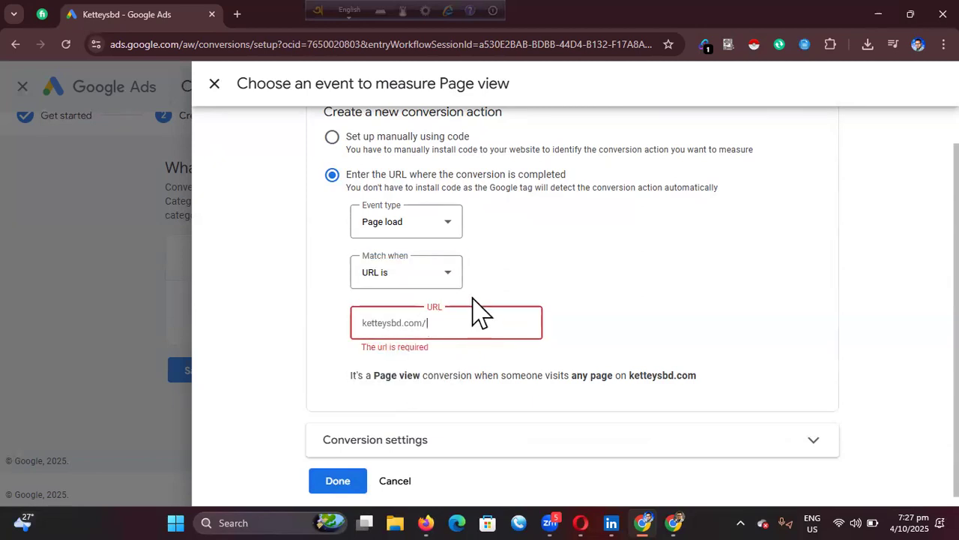
click(337, 486)
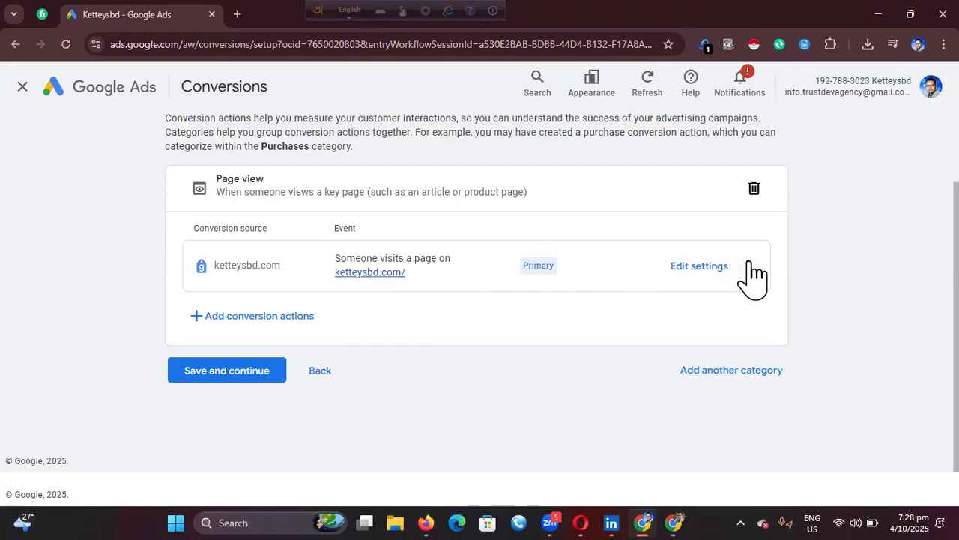
Edit the Page view conversion action's settings and set its event URL to ketteysbd.com/shop.
click(682, 269)
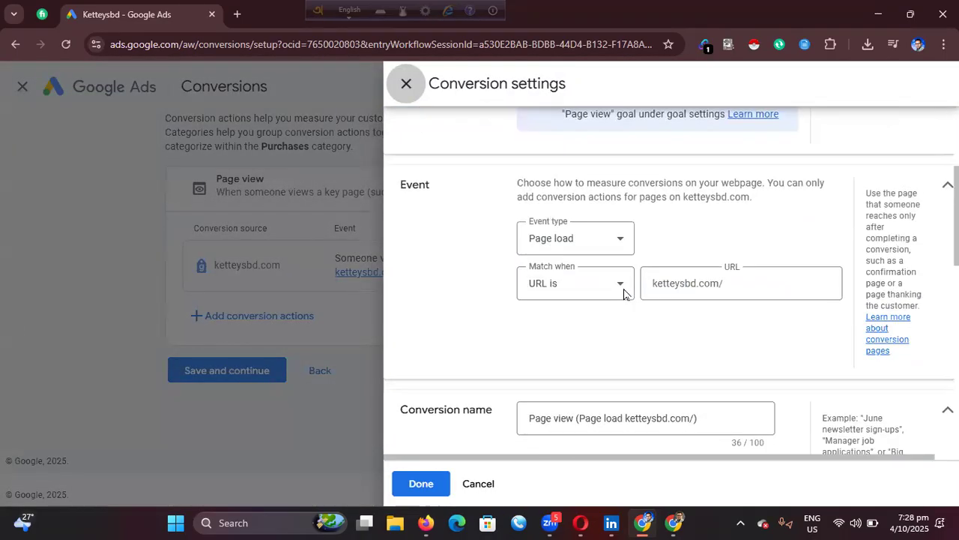
click(755, 281)
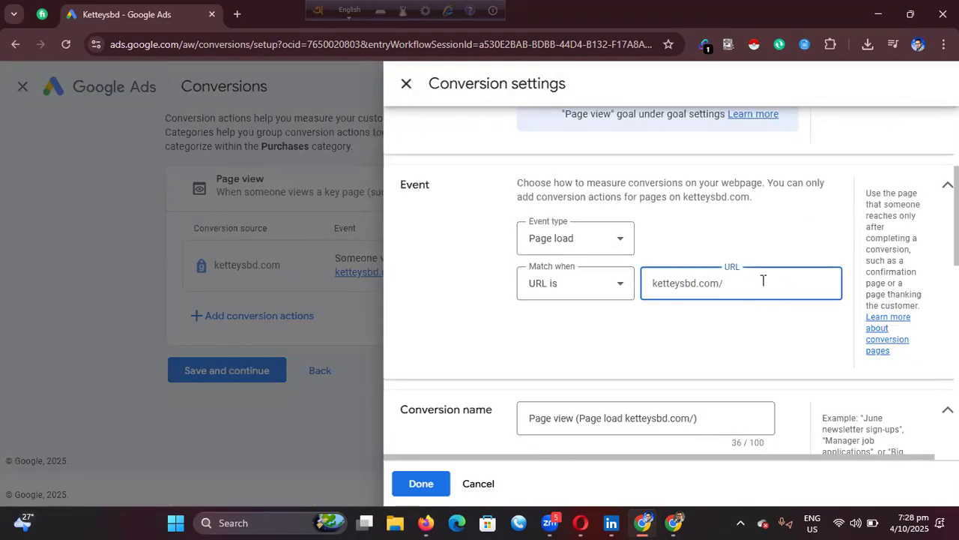
text(shop)
drag(765, 283, 695, 288)
click(759, 279)
key(BackSpace)
key(BackSpace)
key(BackSpace)
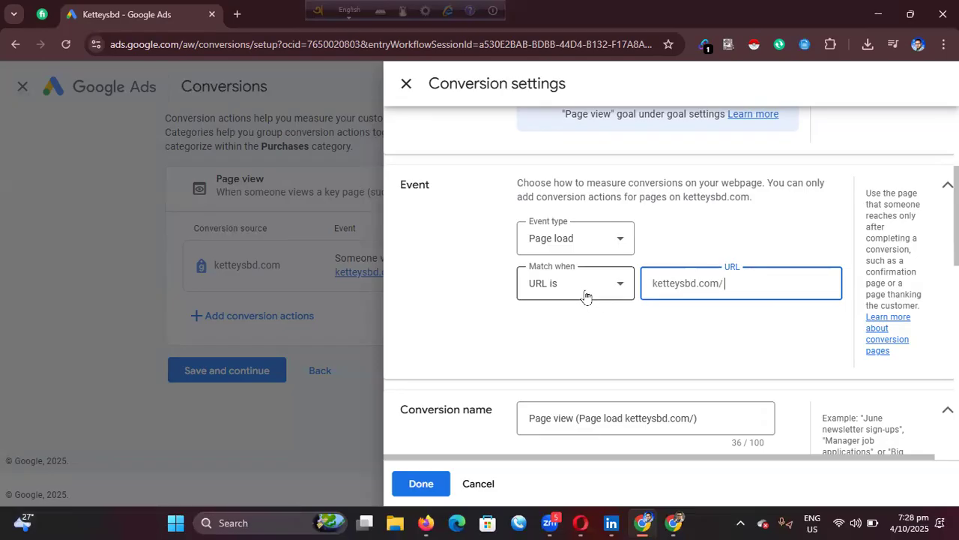
text(shop)
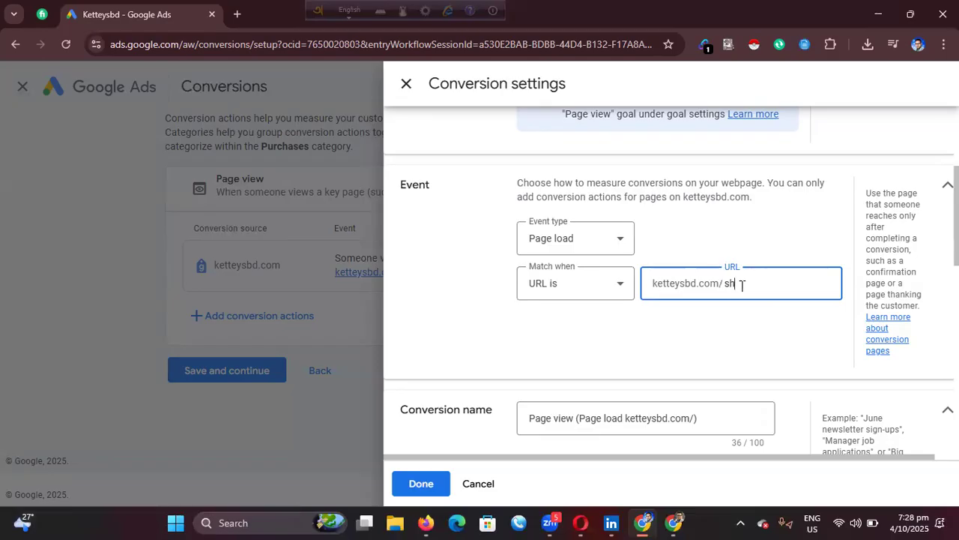
Change the event's match condition to URL contains for the shop path.
click(573, 296)
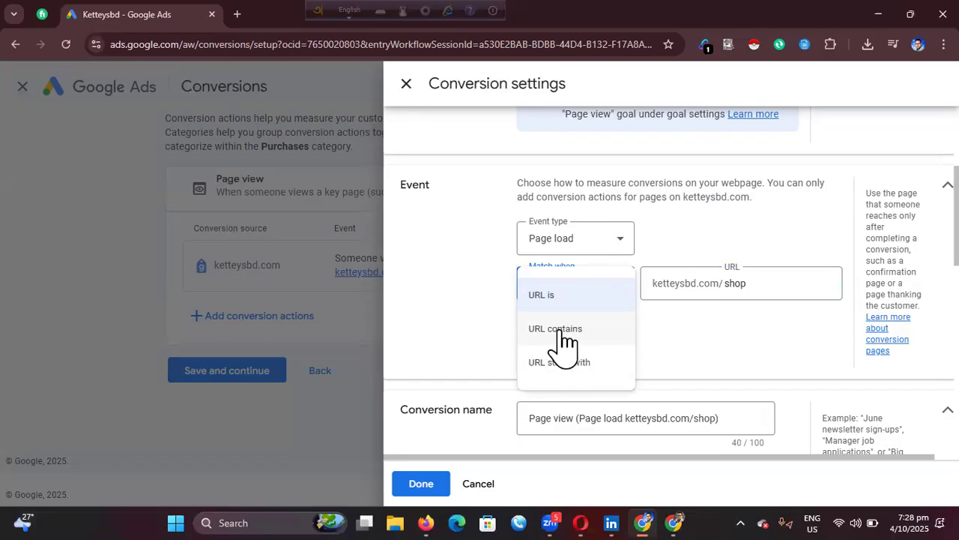
click(560, 334)
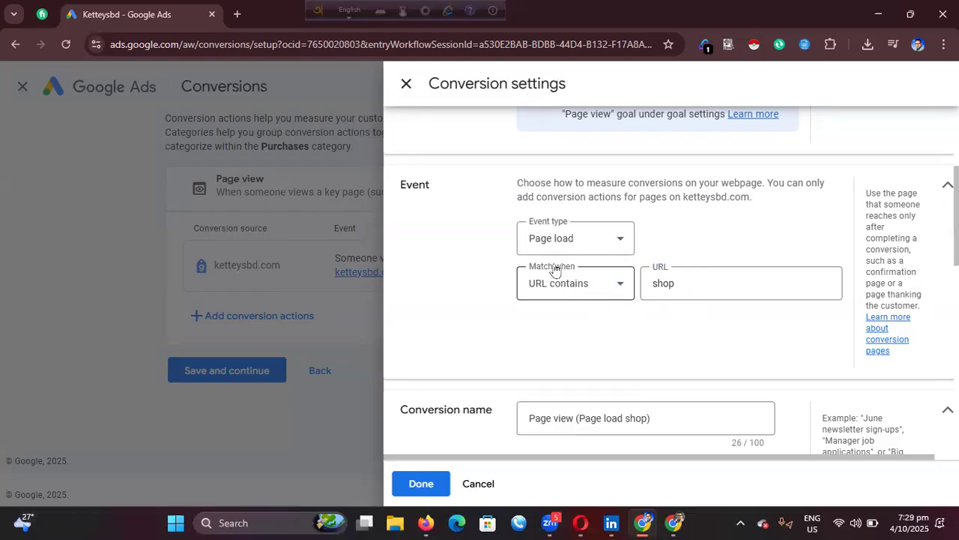
drag(700, 281, 653, 278)
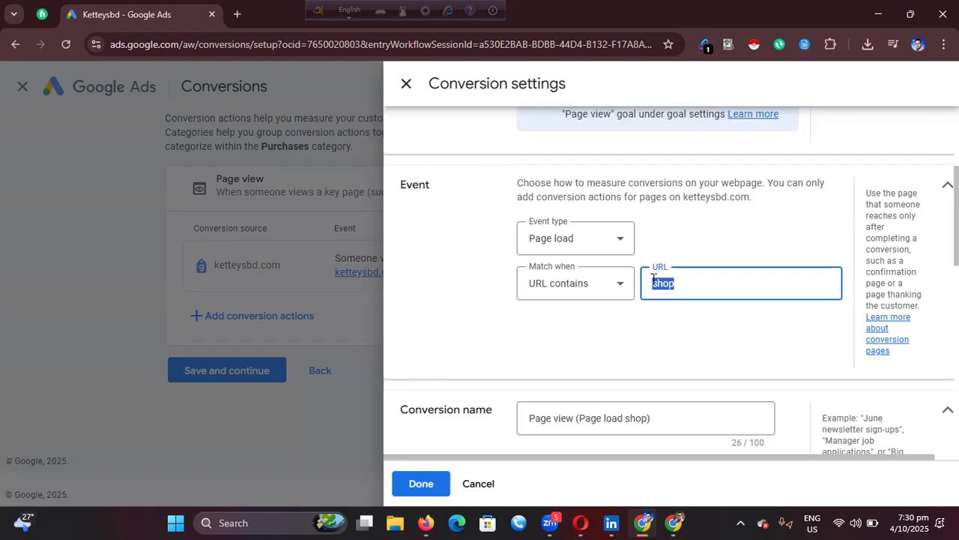
Match the event when the URL is ketteysbd.com/ with the shop path removed, and save the Page view action to continue to the summary.
click(606, 281)
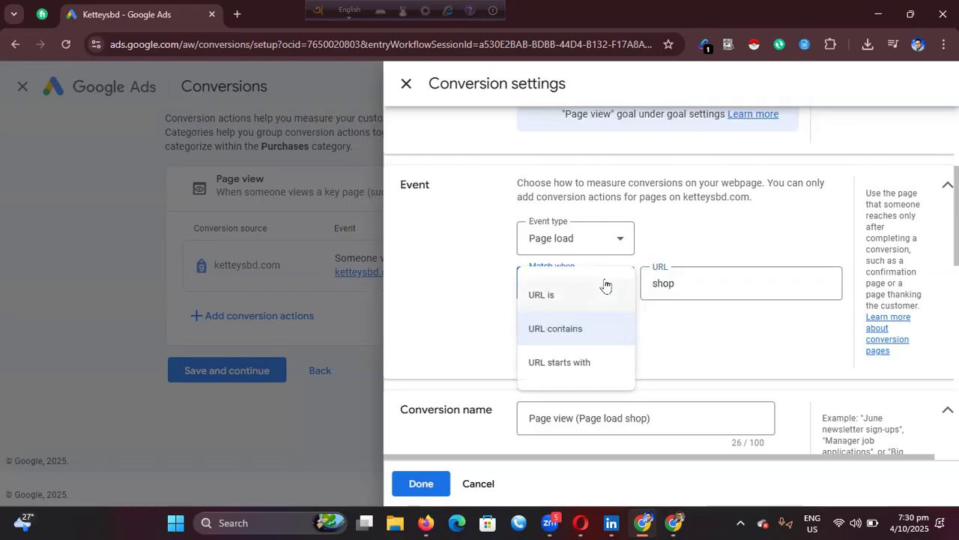
click(709, 288)
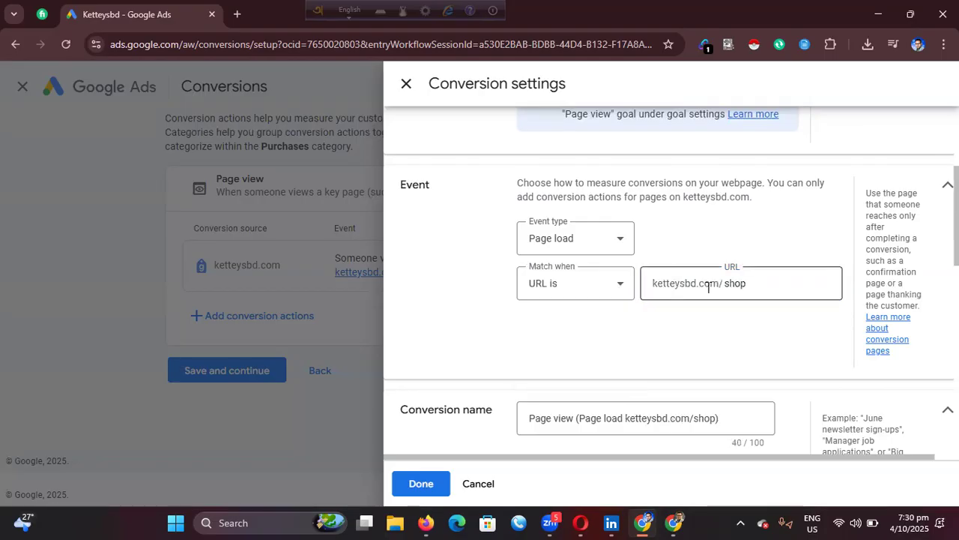
double_click(759, 285)
key(BackSpace)
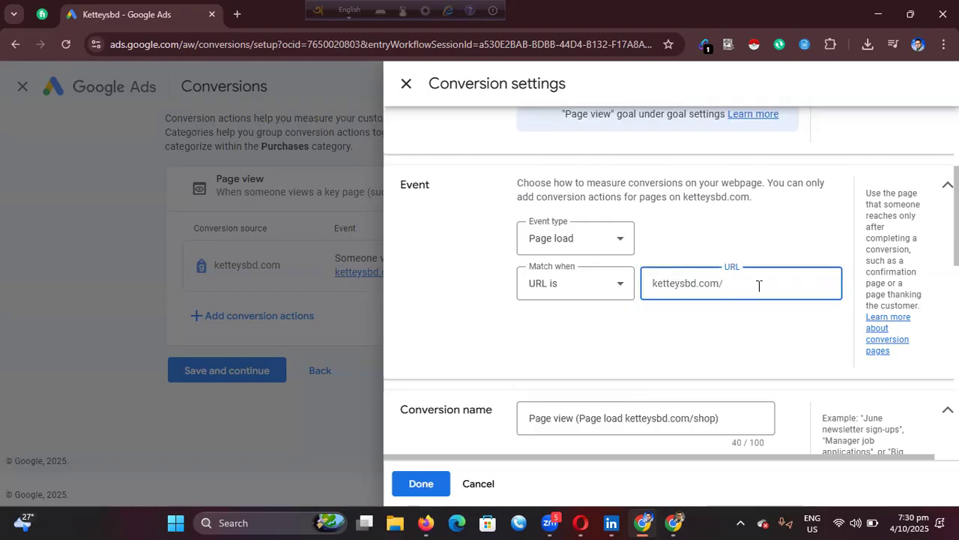
click(421, 486)
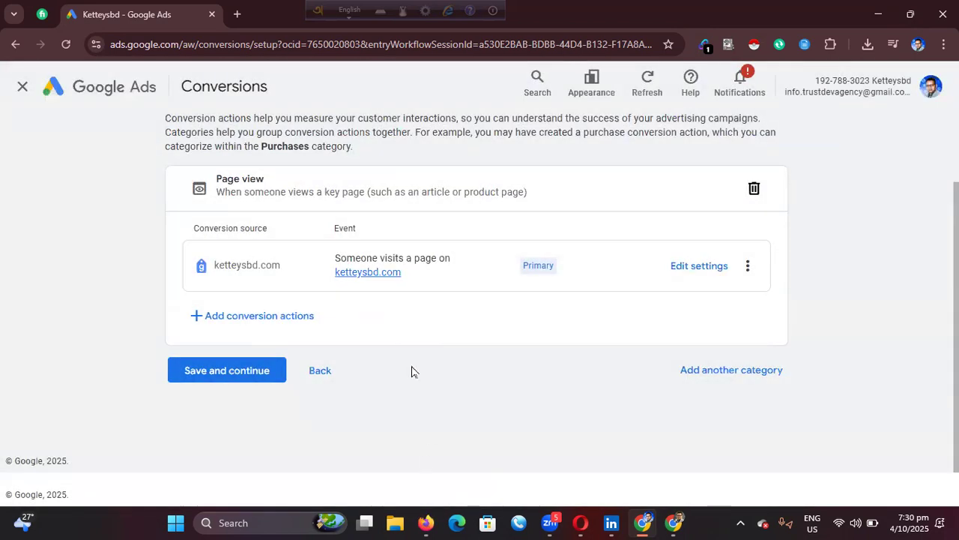
click(229, 375)
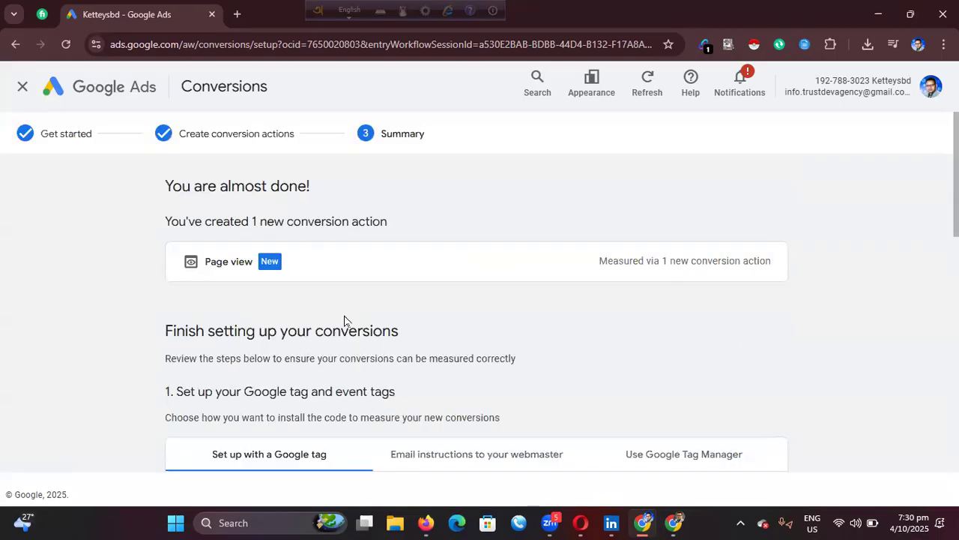
Show the Google Tag Manager setup instructions for the new conversion action and copy the full Google tag ID.
scroll(346, 321, down, 3)
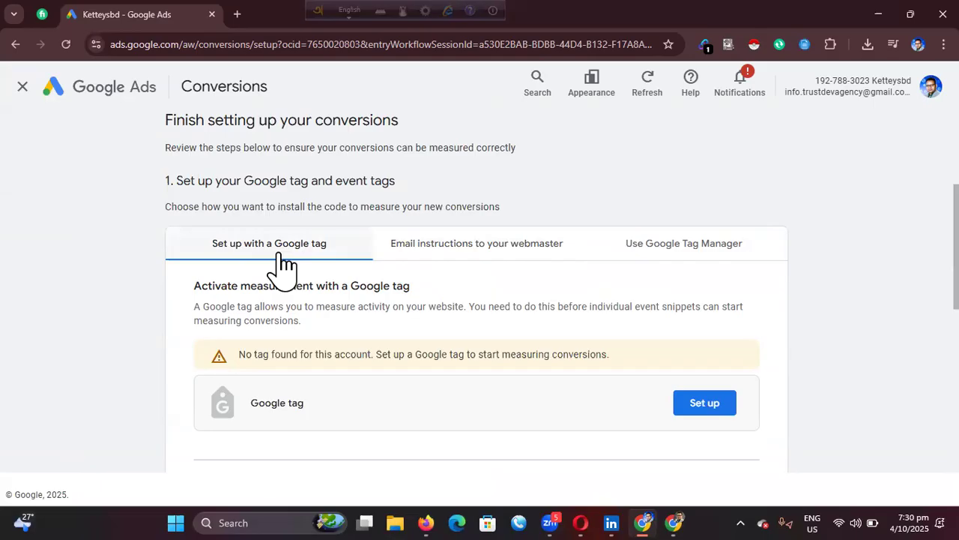
click(664, 251)
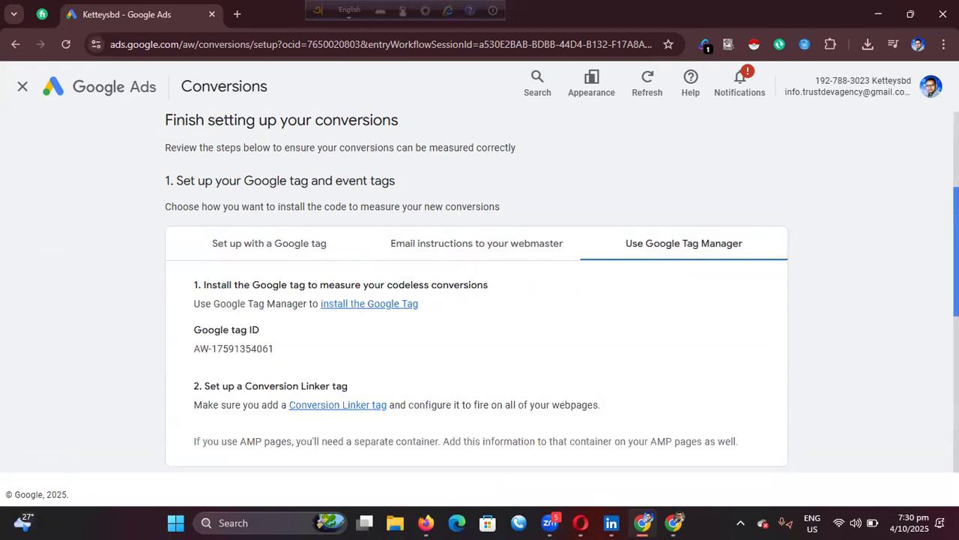
scroll(479, 292, down, 1)
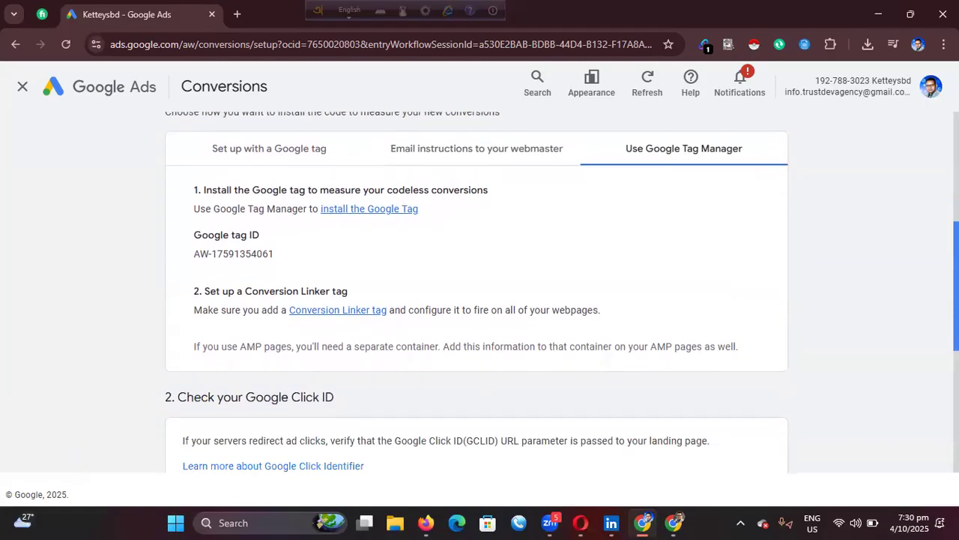
drag(191, 258, 278, 257)
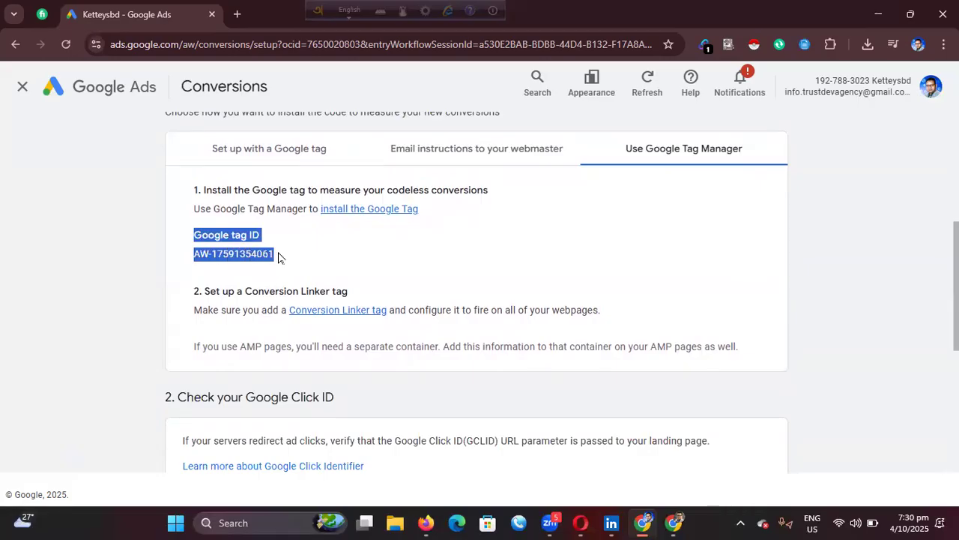
click(335, 255)
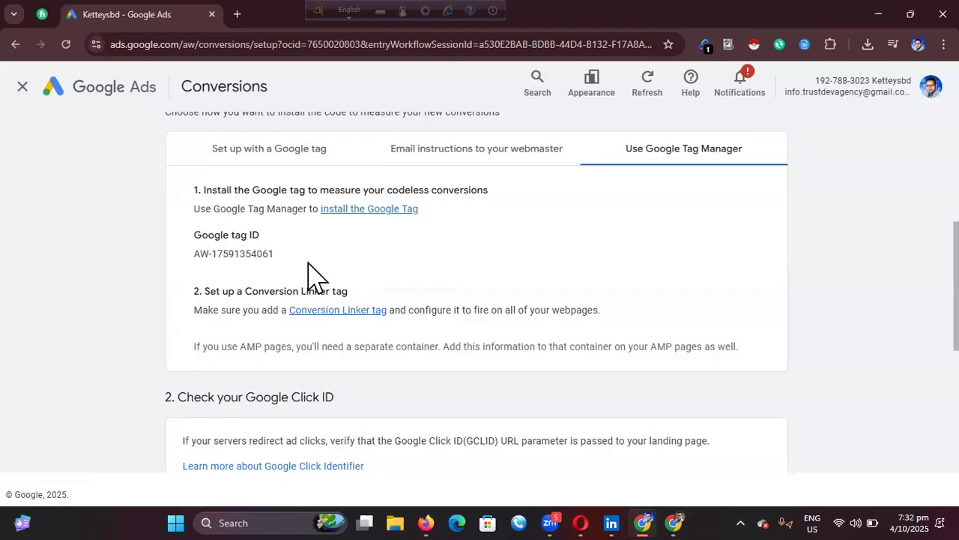
drag(285, 255, 193, 255)
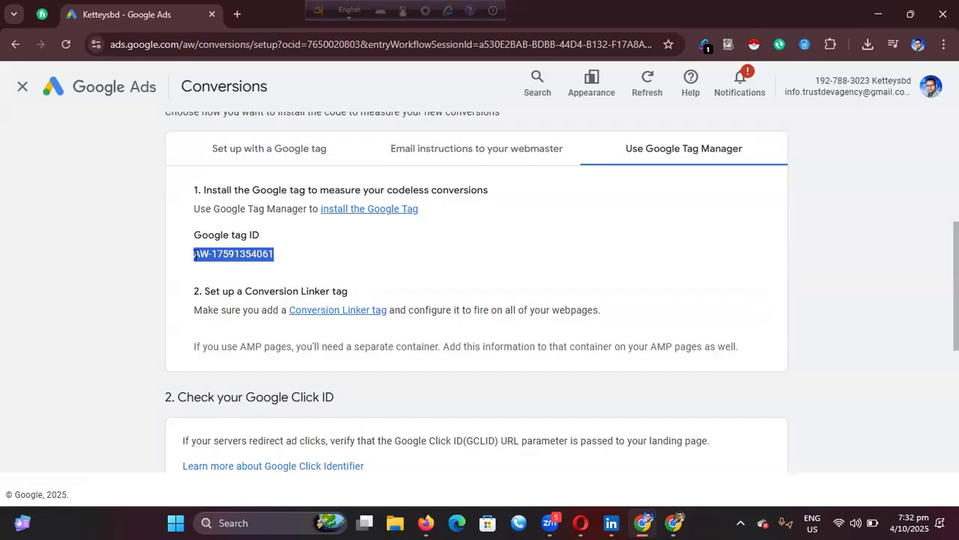
click(195, 255)
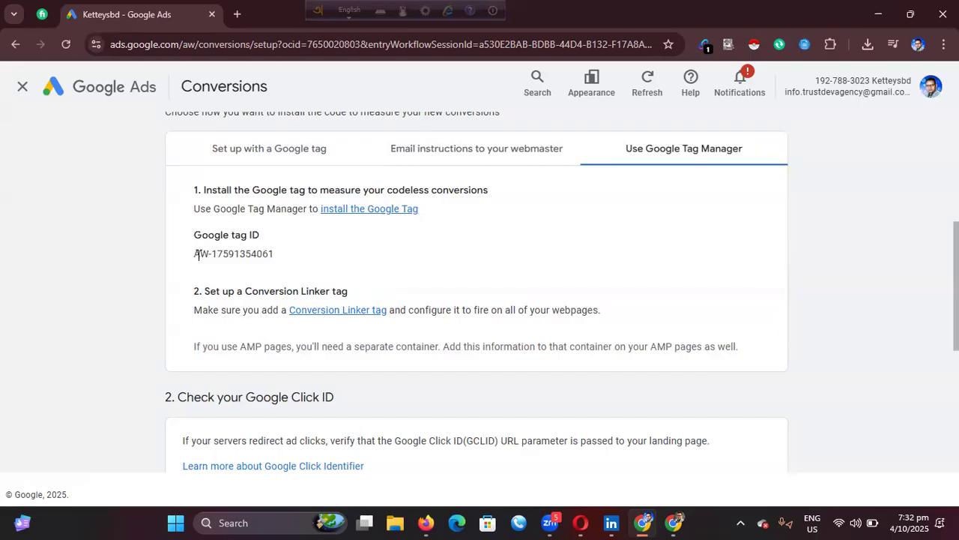
triple_click(251, 253)
key(ctrl+c)
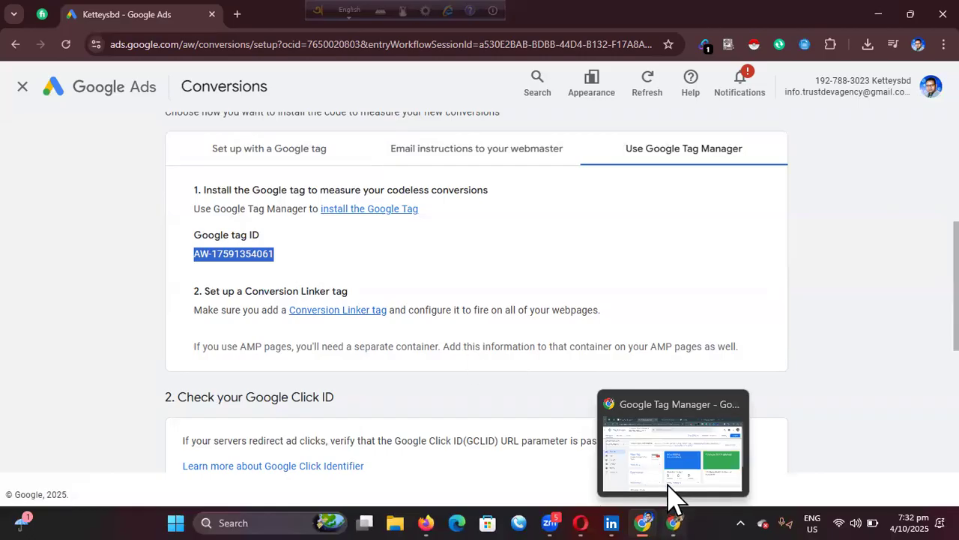
Switch to Google Tag Manager and create a new tag of type Google Ads Conversion Tracking in the ketteysbd.com container.
click(672, 517)
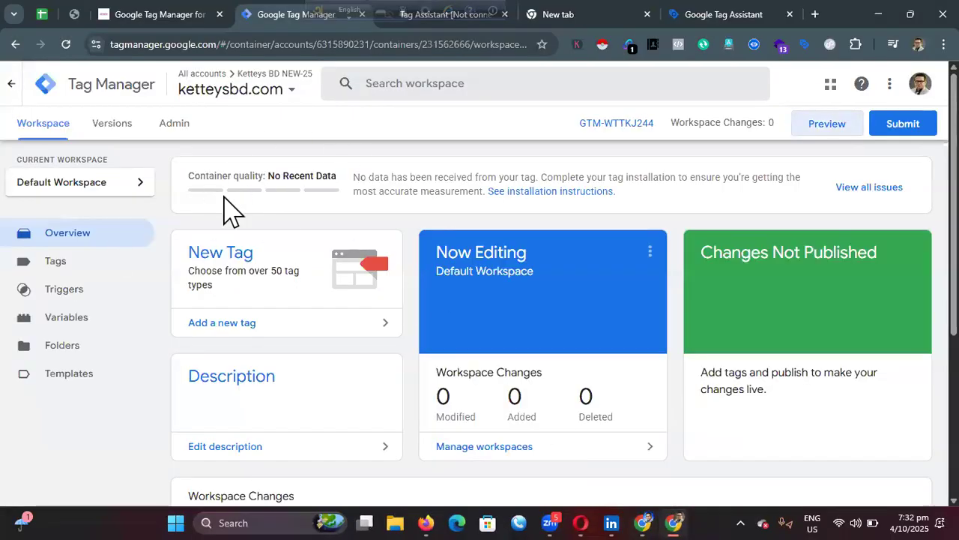
click(64, 265)
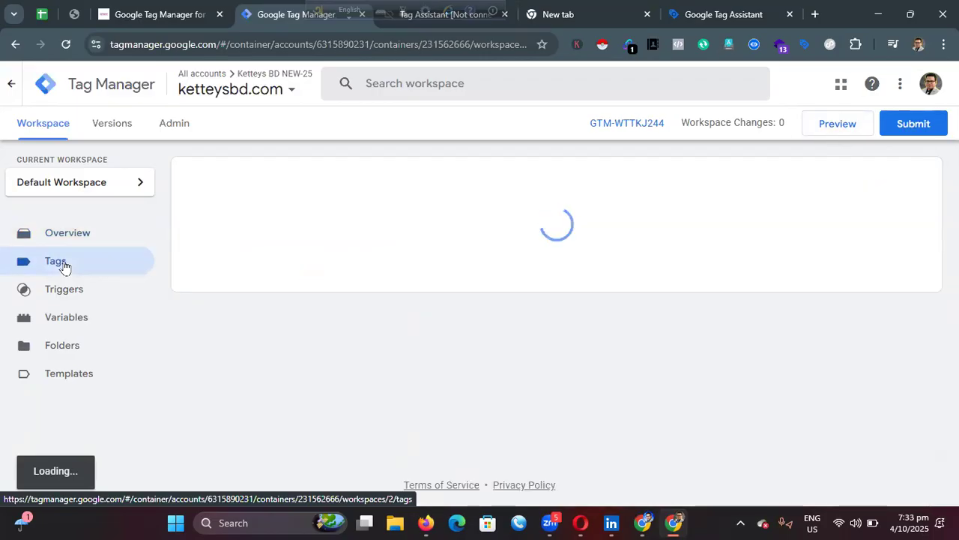
click(903, 180)
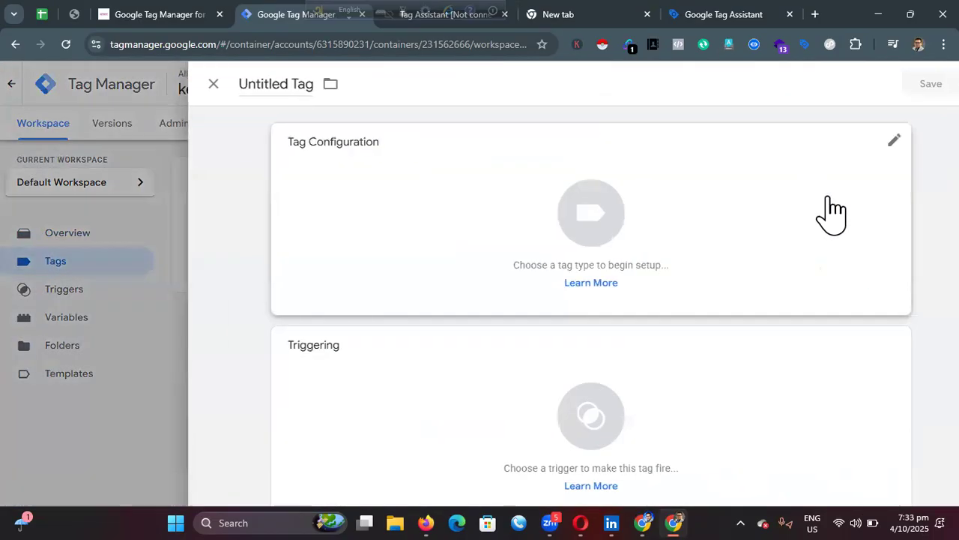
click(657, 179)
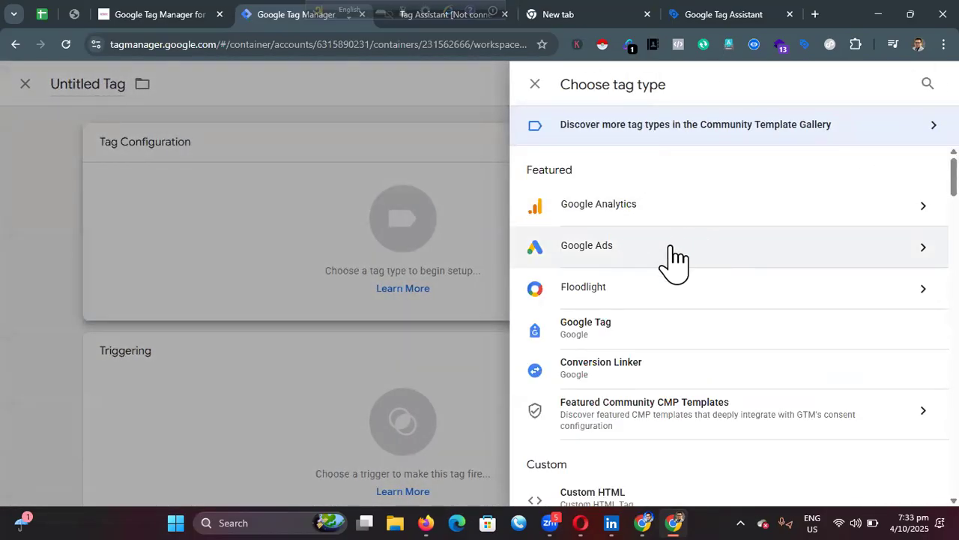
click(697, 255)
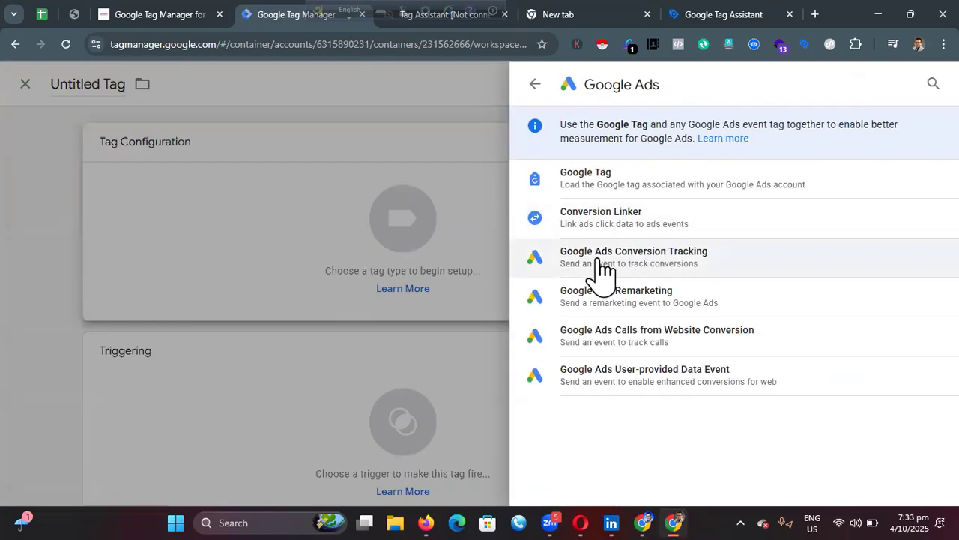
click(682, 258)
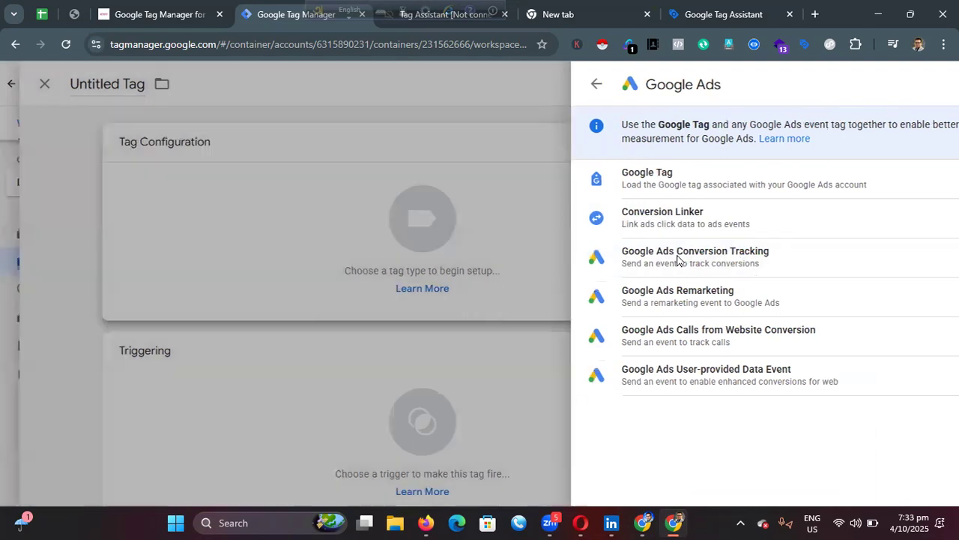
Paste the copied Google tag ID as the tag's Conversion ID.
click(322, 280)
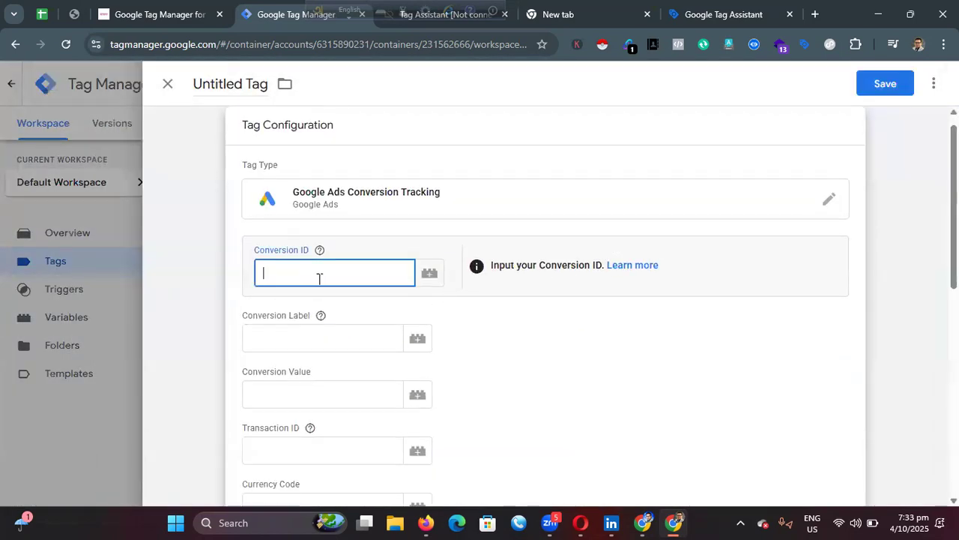
key(ctrl+v)
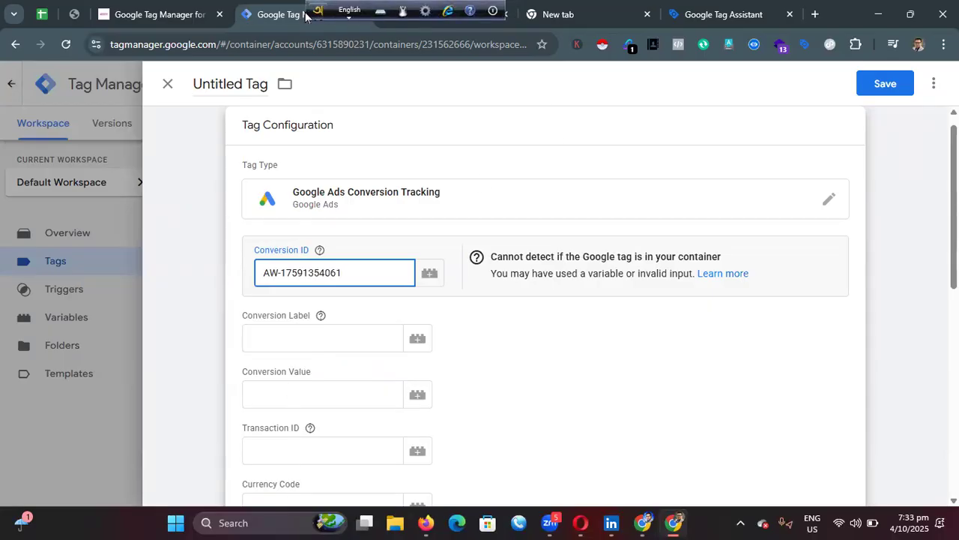
drag(313, 14, 817, 11)
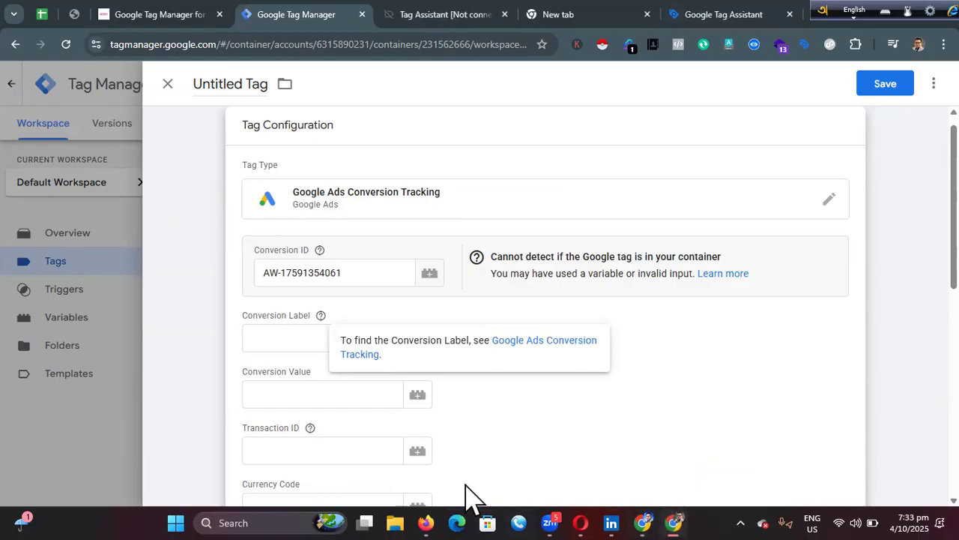
Switch to Google Ads and examine the Google tag and Google Tag Manager setup instructions for a conversion label.
click(644, 523)
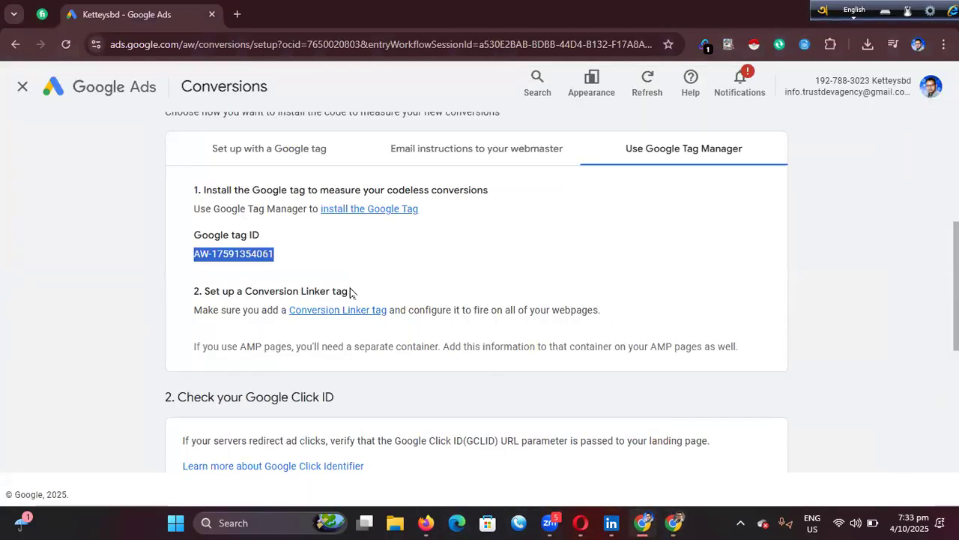
scroll(417, 271, down, 3)
scroll(413, 288, down, 2)
scroll(413, 293, up, 3)
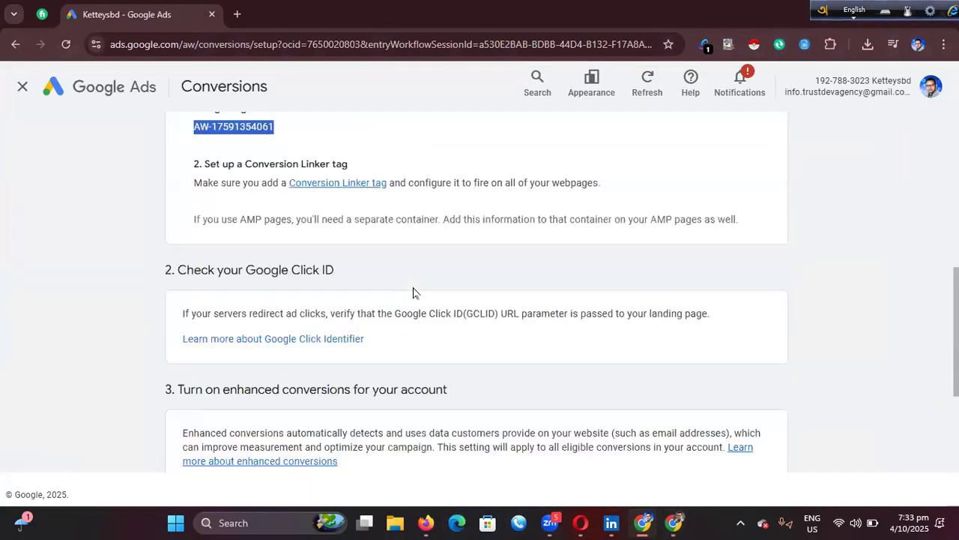
scroll(408, 300, up, 2)
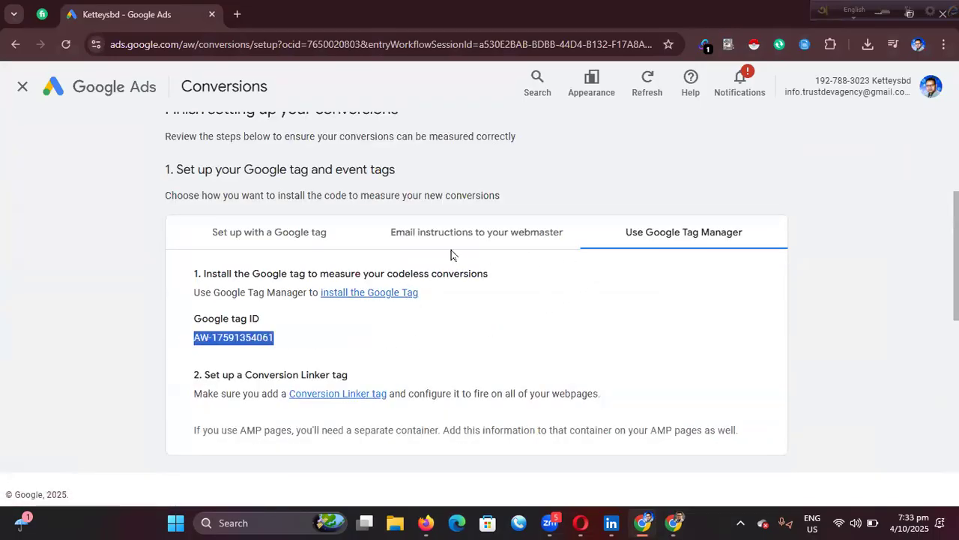
click(294, 246)
scroll(396, 311, down, 3)
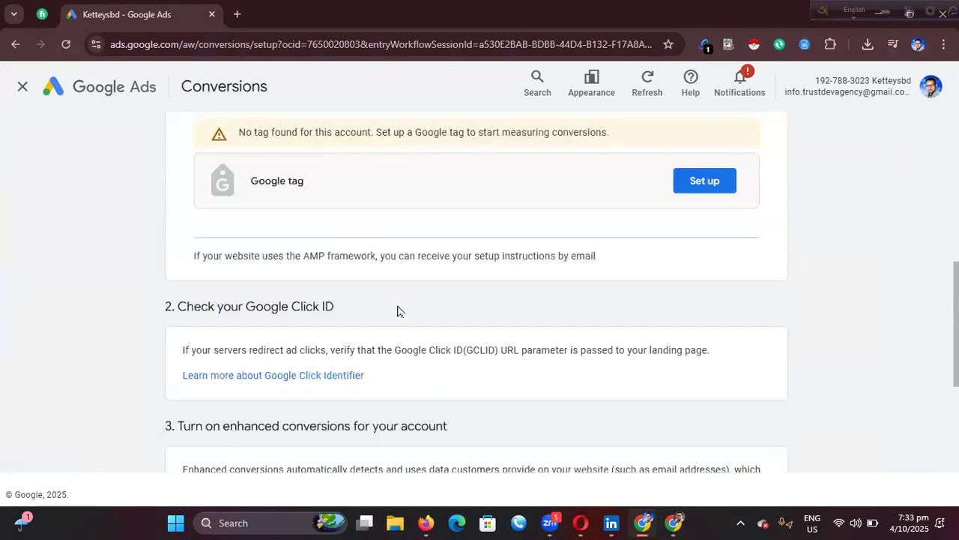
scroll(398, 311, down, 3)
scroll(397, 311, up, 6)
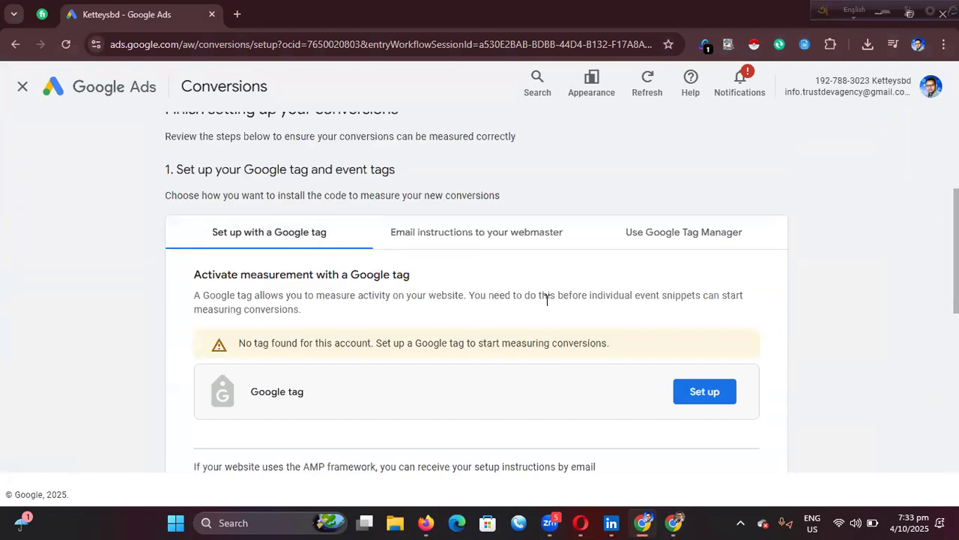
click(649, 236)
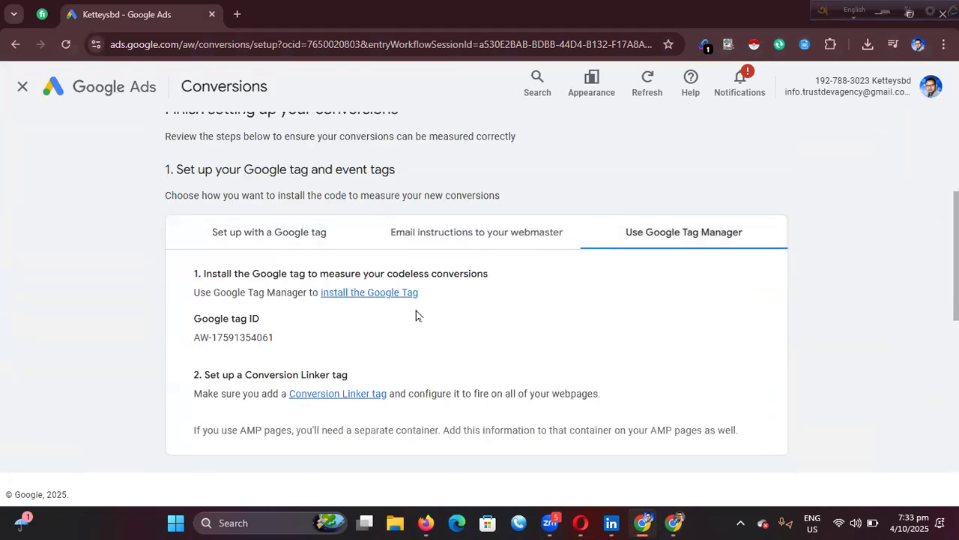
Skim the quick help article on installing the Google tag, close it, and look over the rest of the conversion summary.
click(368, 302)
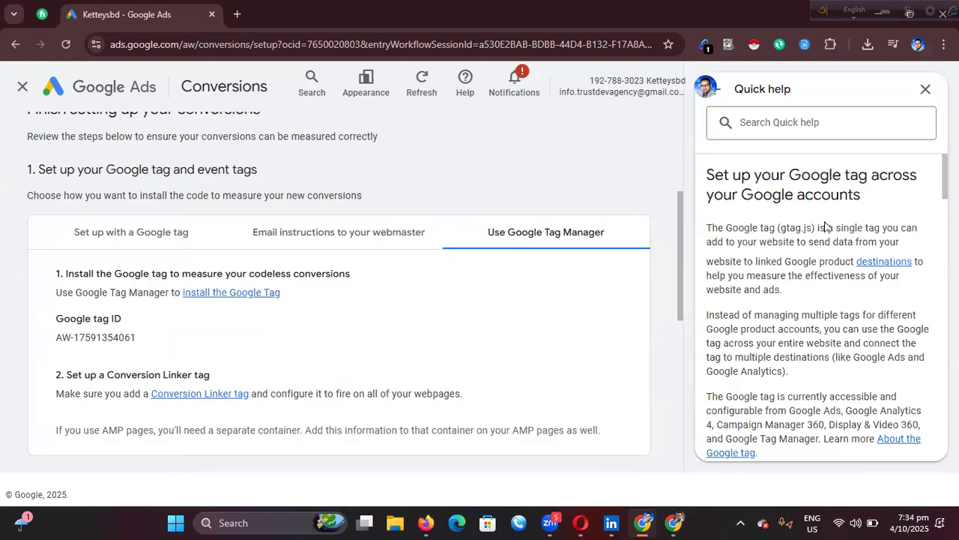
scroll(824, 225, down, 5)
scroll(837, 218, up, 5)
click(926, 89)
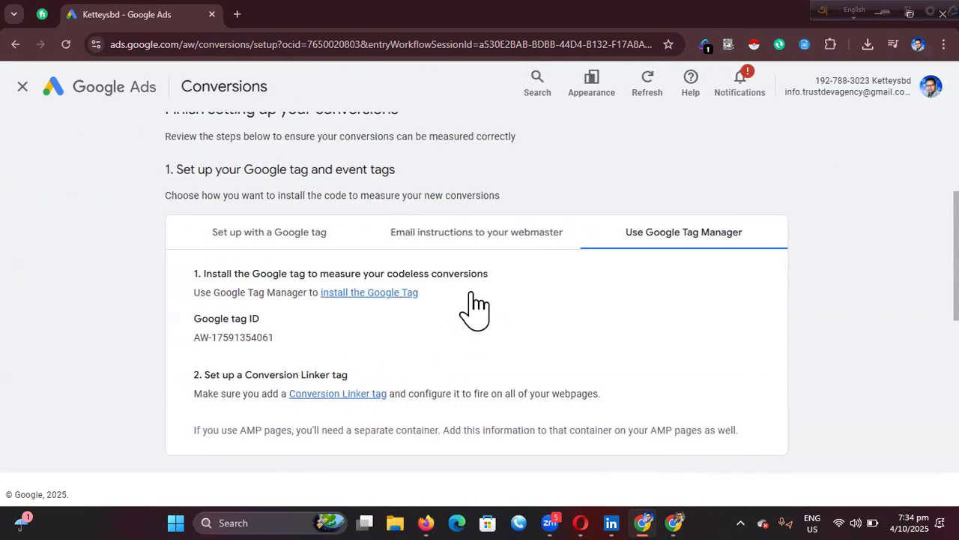
scroll(467, 310, down, 10)
Switch to Google Tag Manager and name the untitled conversion tracking tag "Google ADS COV".
click(675, 521)
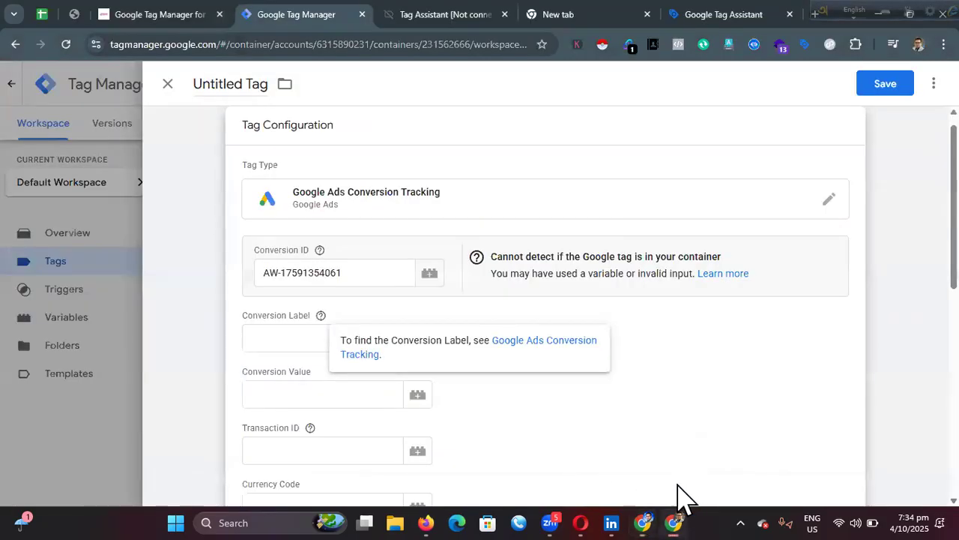
click(247, 84)
text(Google ADS COV)
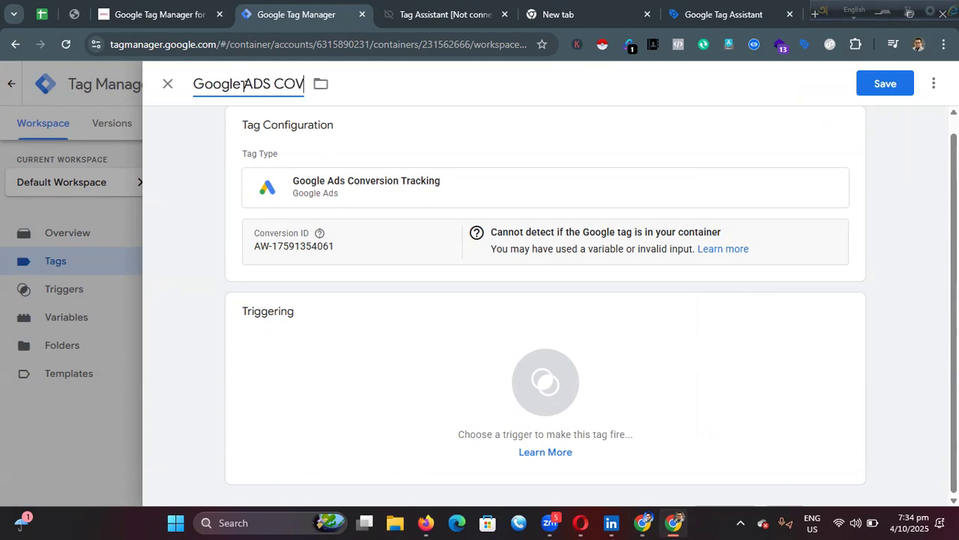
Add the All Pages page view trigger to the Google ADS COV tag and try to save the tag.
click(883, 95)
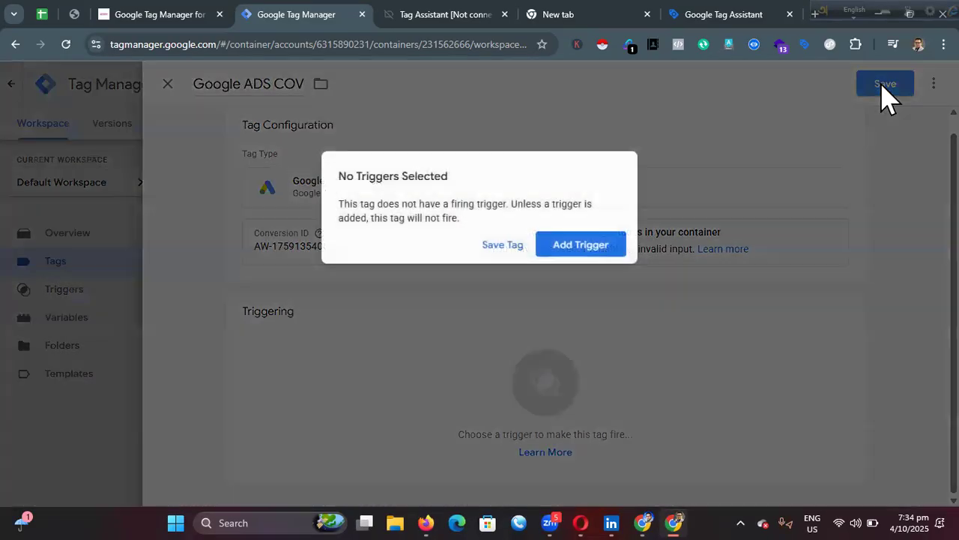
click(580, 246)
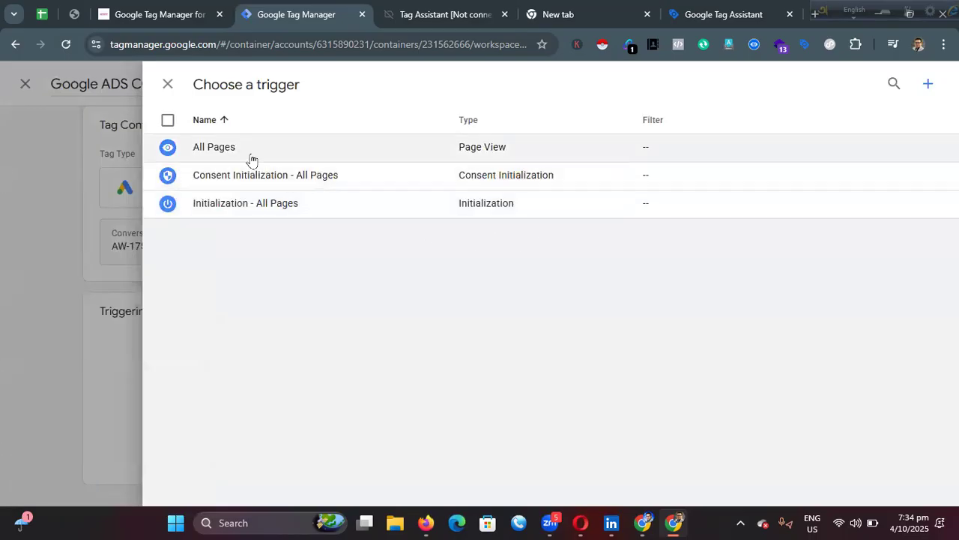
click(250, 155)
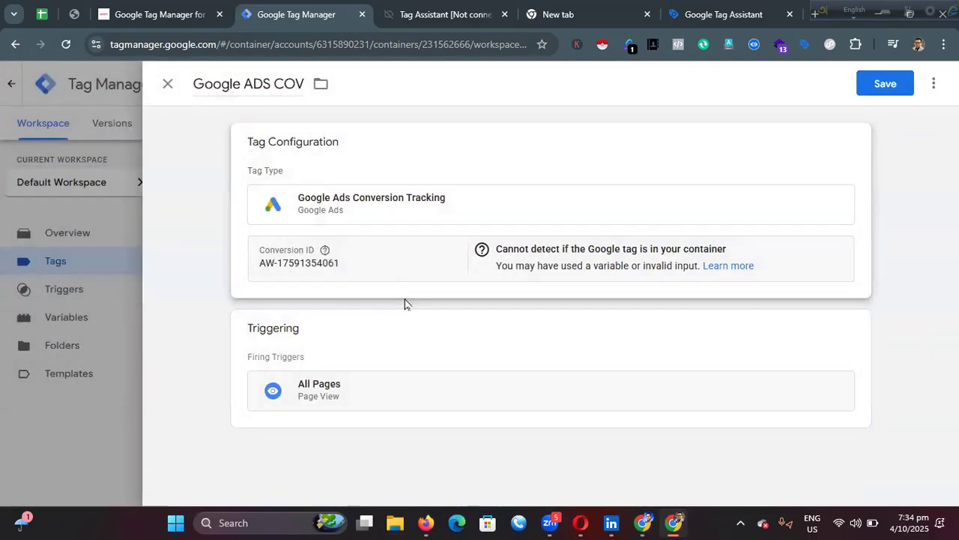
click(878, 87)
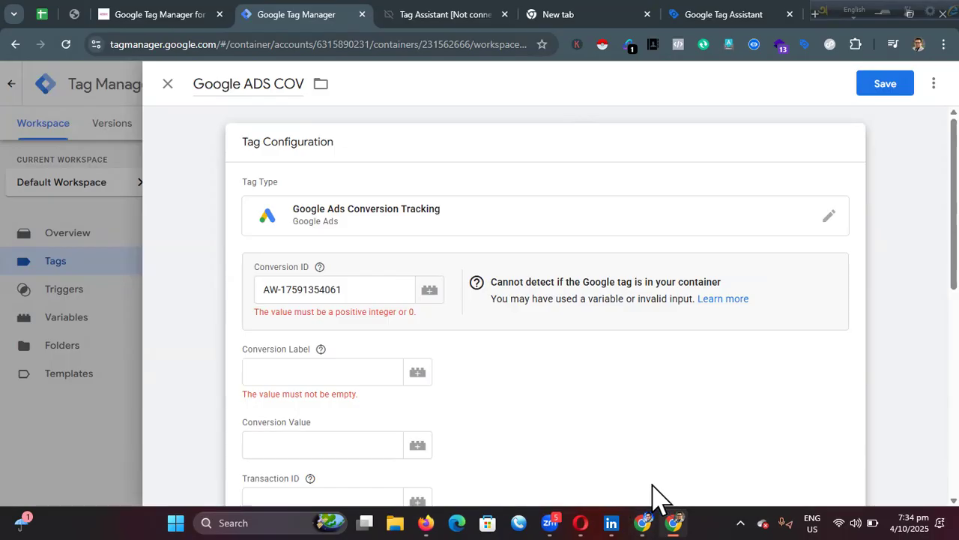
Switch to Google Ads and copy only the numeric part of the Google tag ID, without the AW- prefix, from the Tag Manager instructions.
click(643, 523)
scroll(421, 327, up, 6)
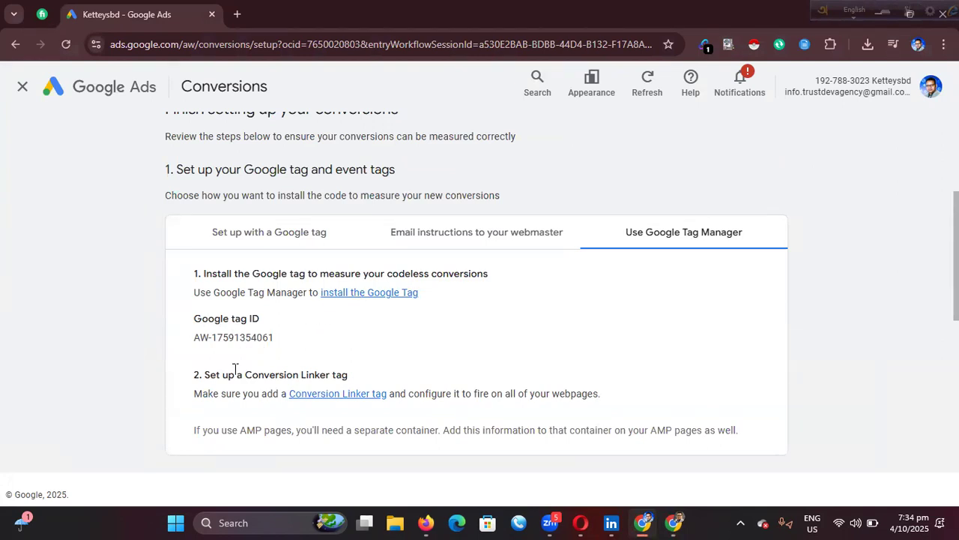
click(471, 238)
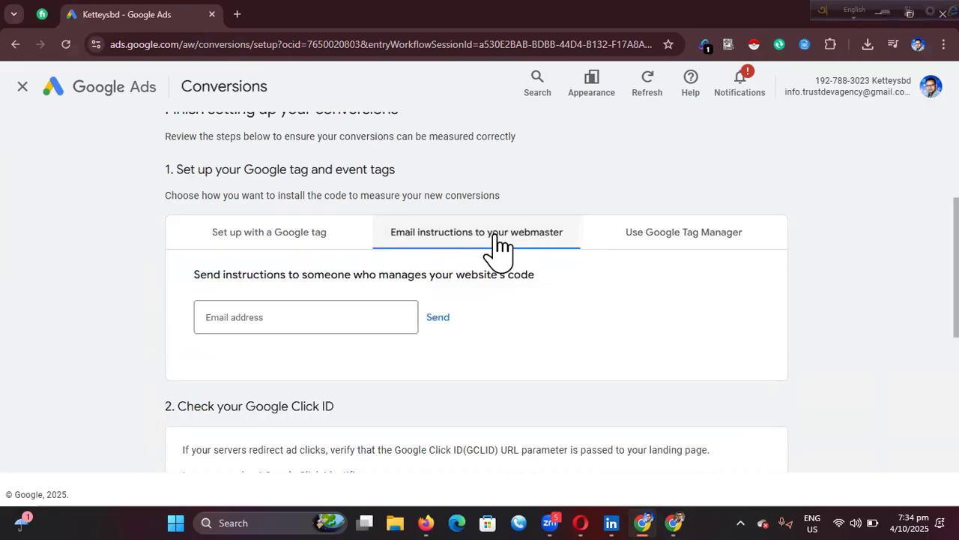
click(678, 236)
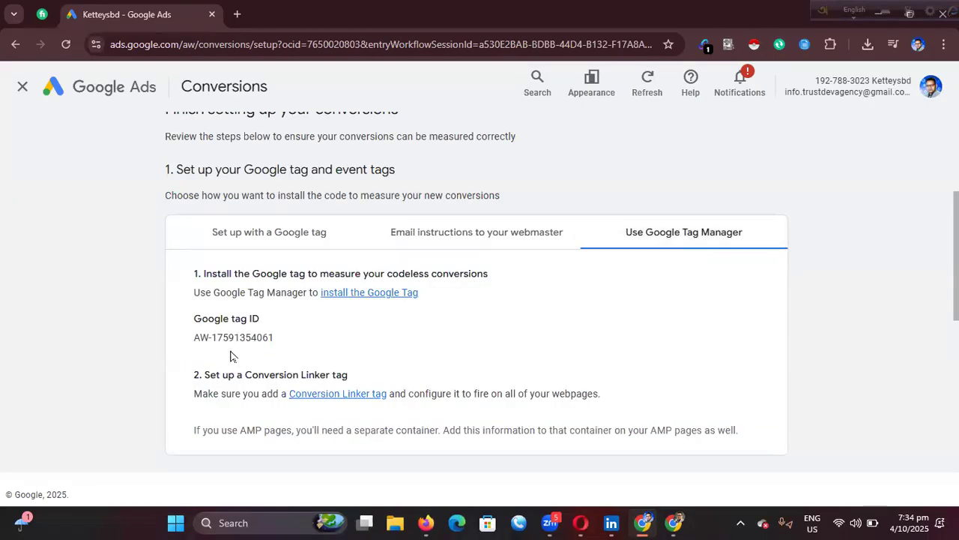
double_click(225, 337)
key(ctrl+c)
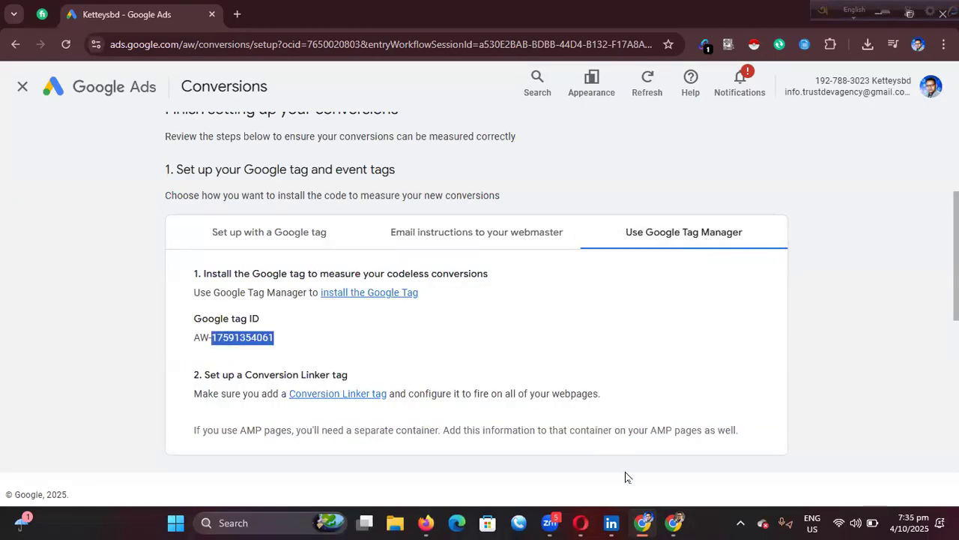
Switch to Google Tag Manager and replace the Google ADS COV tag's Conversion ID with the copied numeric ID.
click(673, 523)
drag(365, 289, 197, 300)
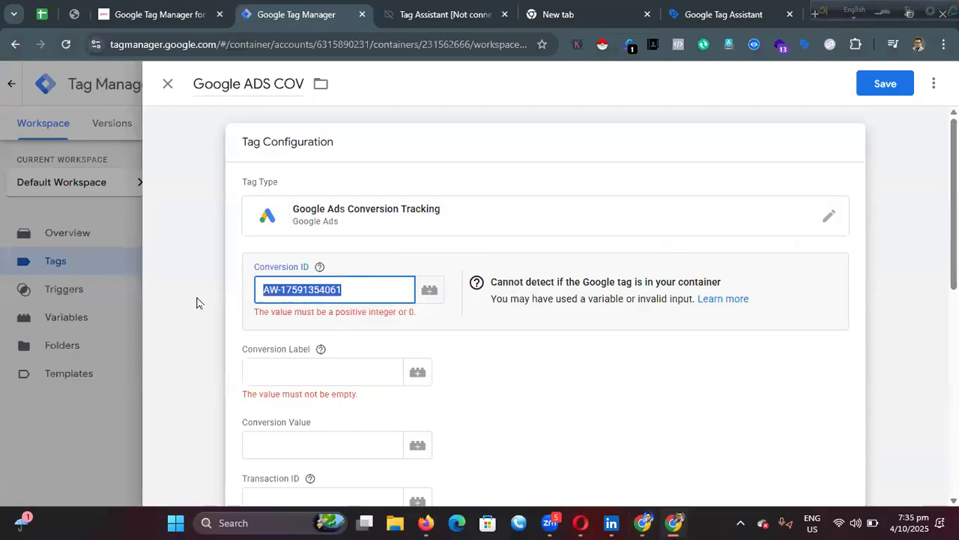
click(197, 300)
click(370, 277)
triple_click(352, 291)
key(ctrl+v)
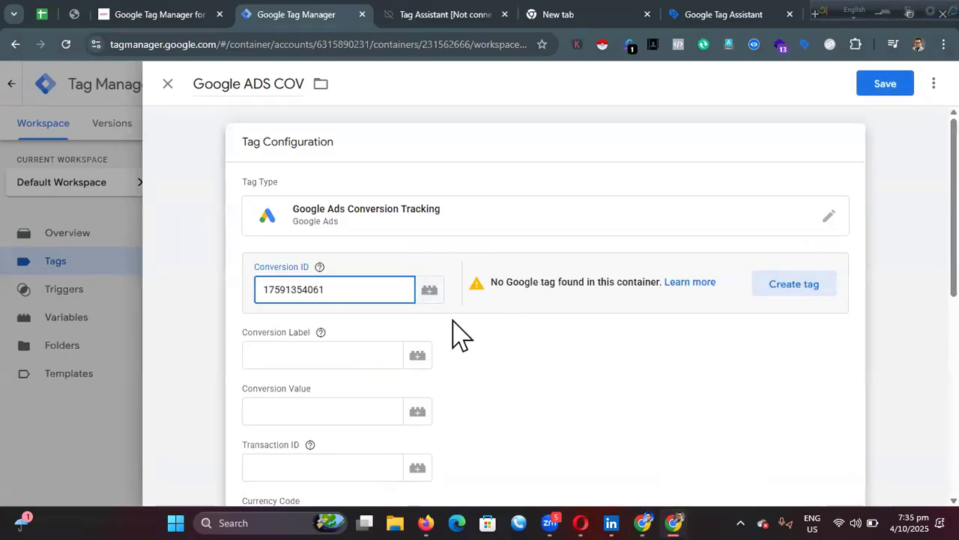
click(794, 294)
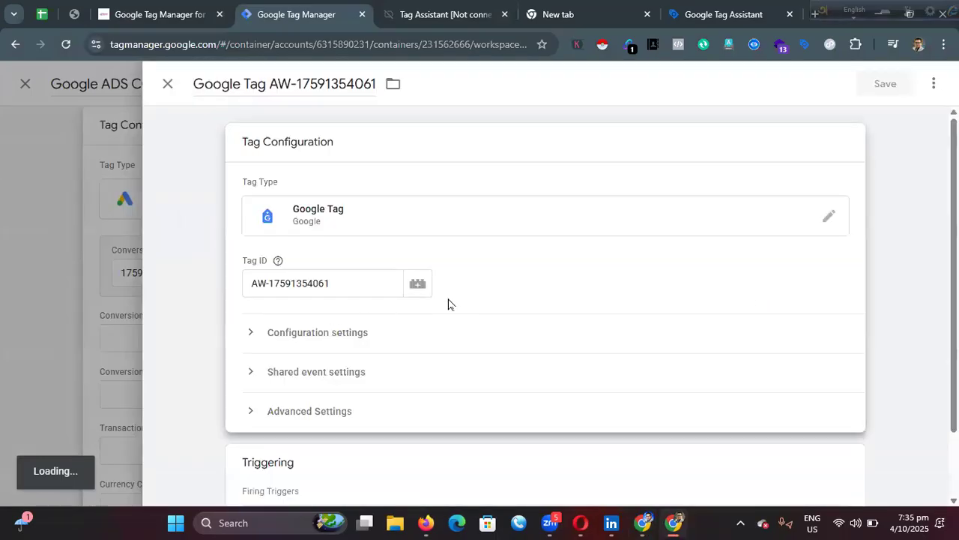
scroll(487, 305, down, 1)
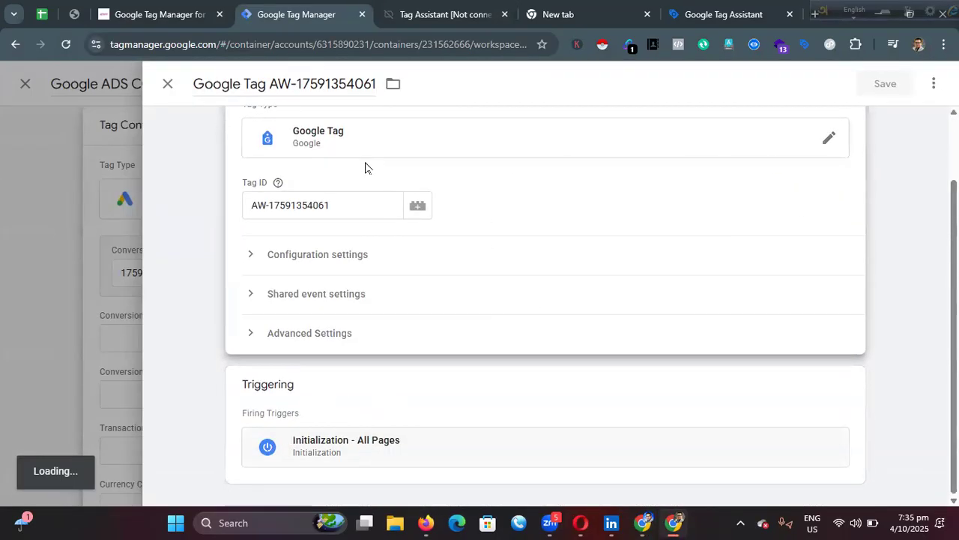
click(168, 84)
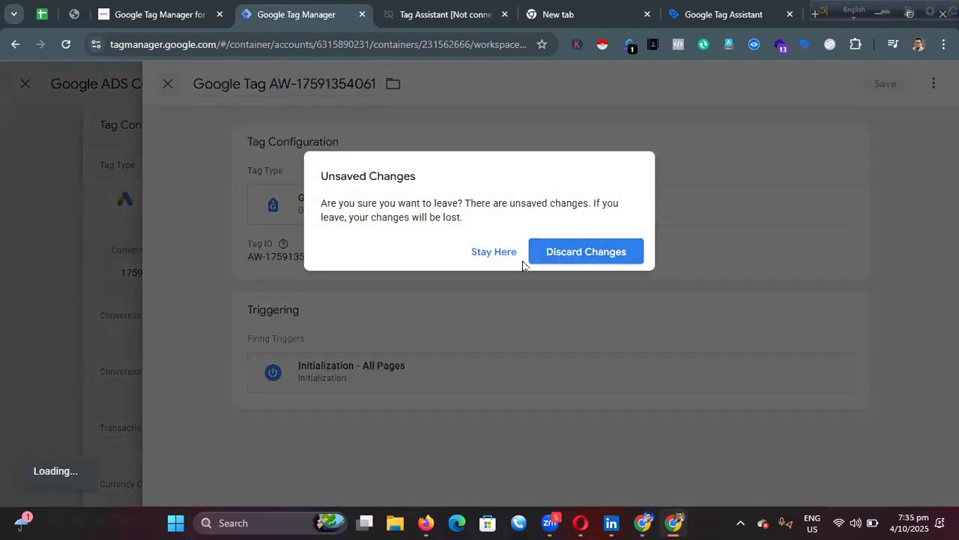
click(564, 261)
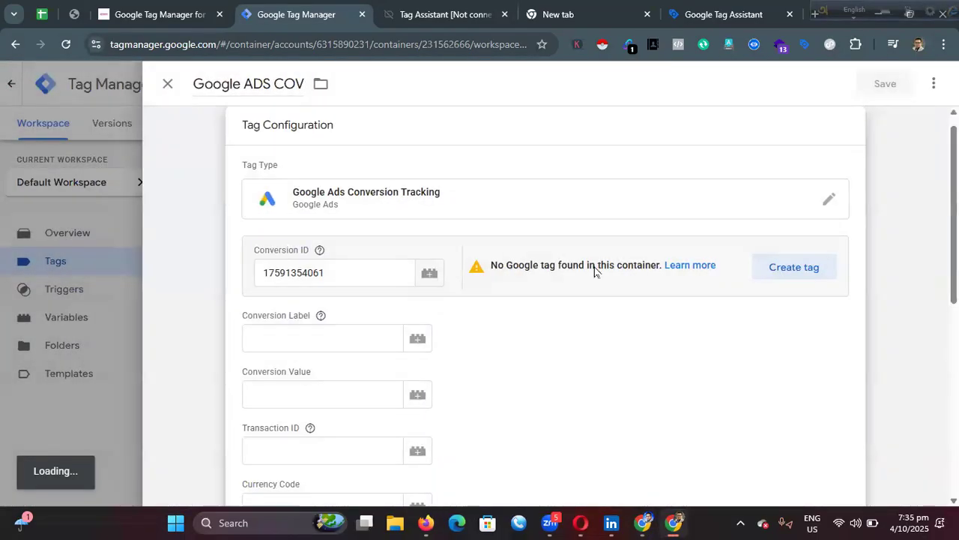
Create the missing Google tag for this Conversion ID with the Initialization - All Pages trigger and save it.
click(770, 271)
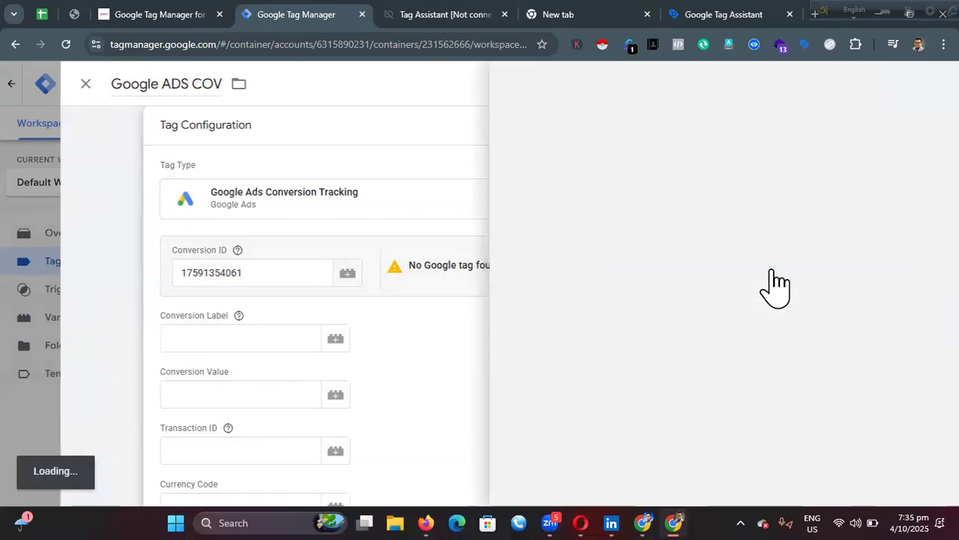
scroll(570, 282, down, 2)
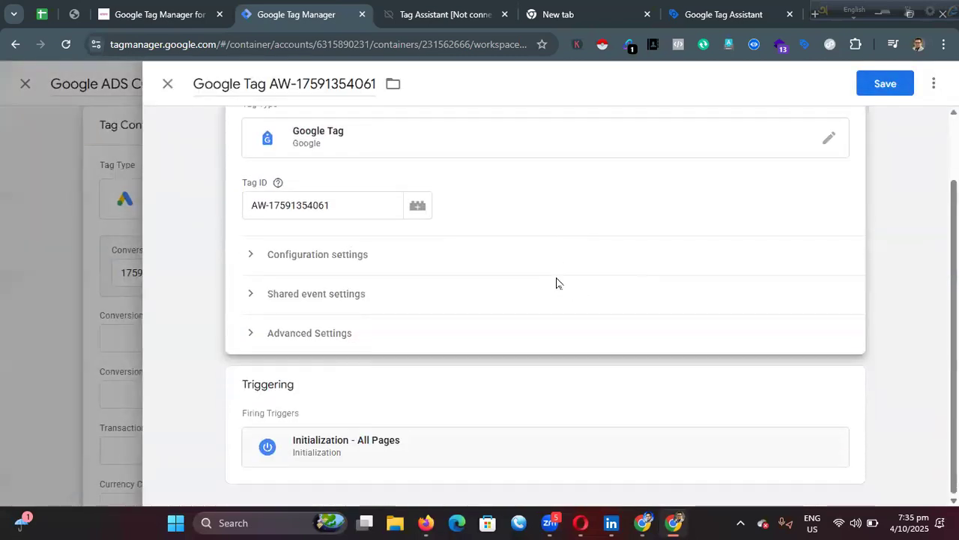
click(877, 87)
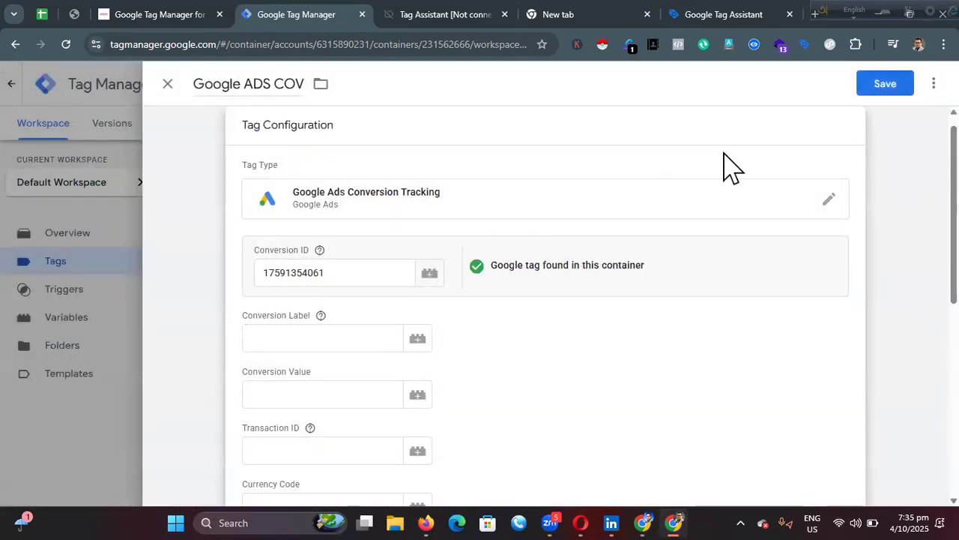
Try to save the Google ADS COV tag and go to its empty Conversion Label.
scroll(551, 150, down, 10)
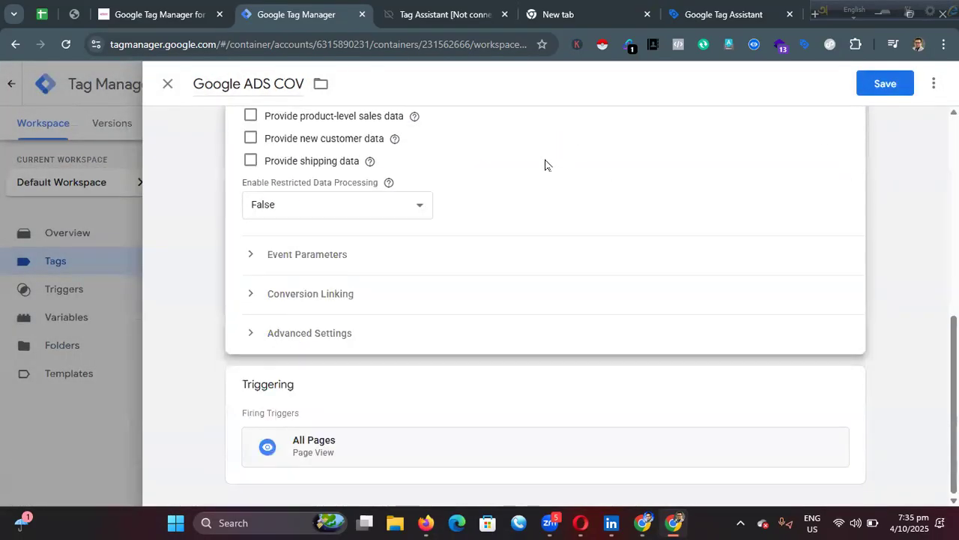
click(881, 88)
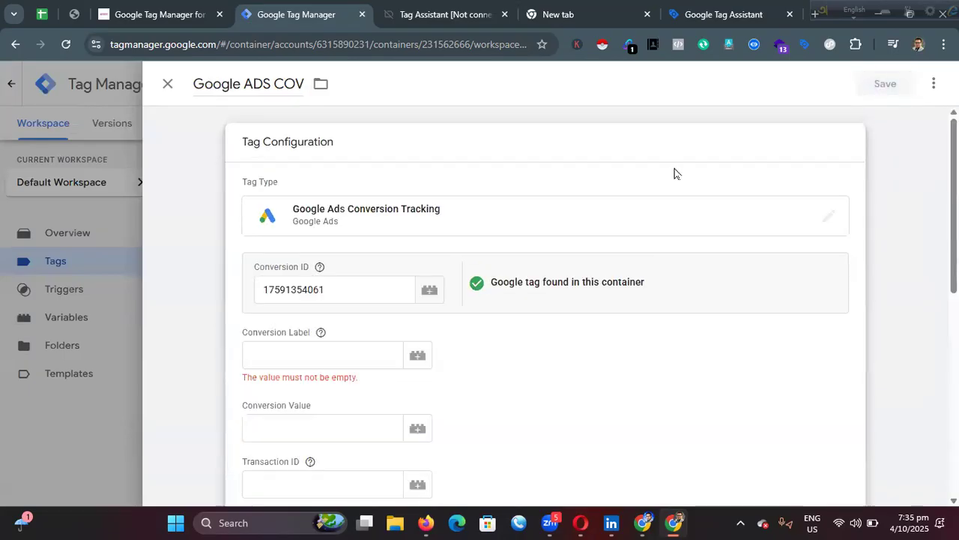
click(260, 356)
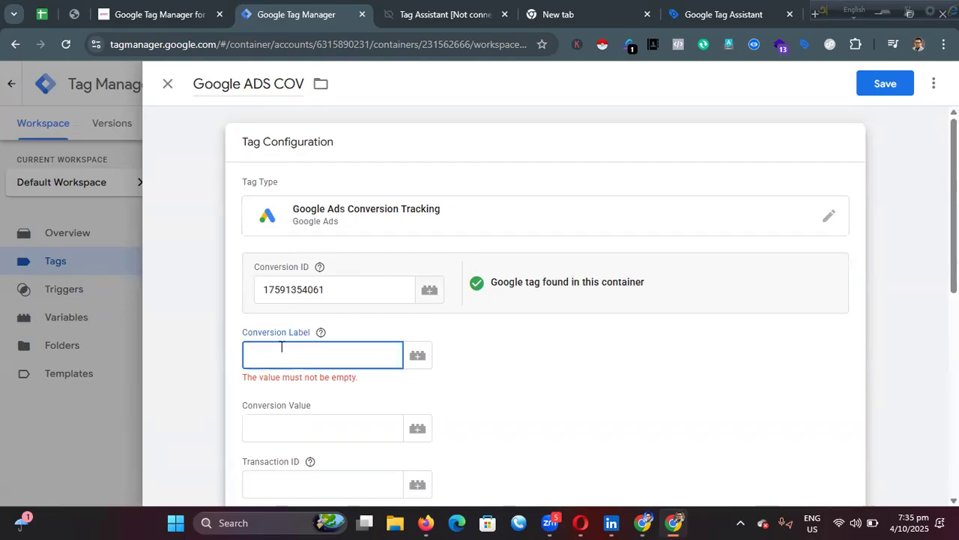
Replace the Conversion ID with the full Google tag ID including the AW- prefix and try to save the tag.
double_click(283, 290)
key(ctrl+v)
double_click(284, 290)
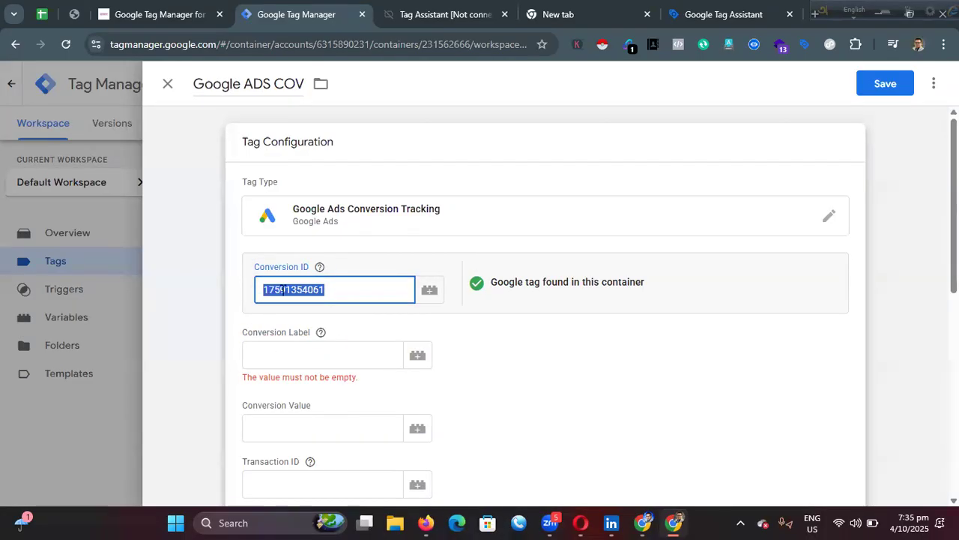
text(v)
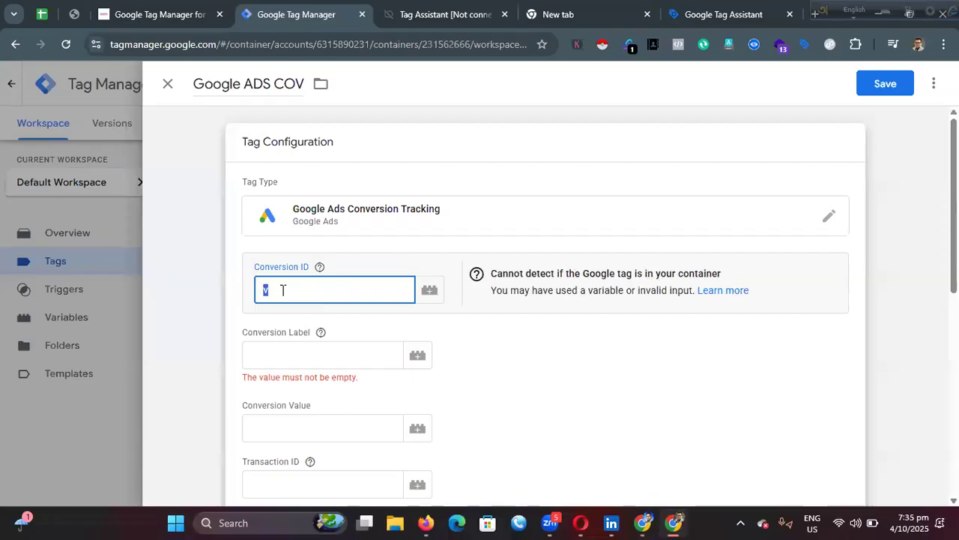
key(super+v)
click(317, 319)
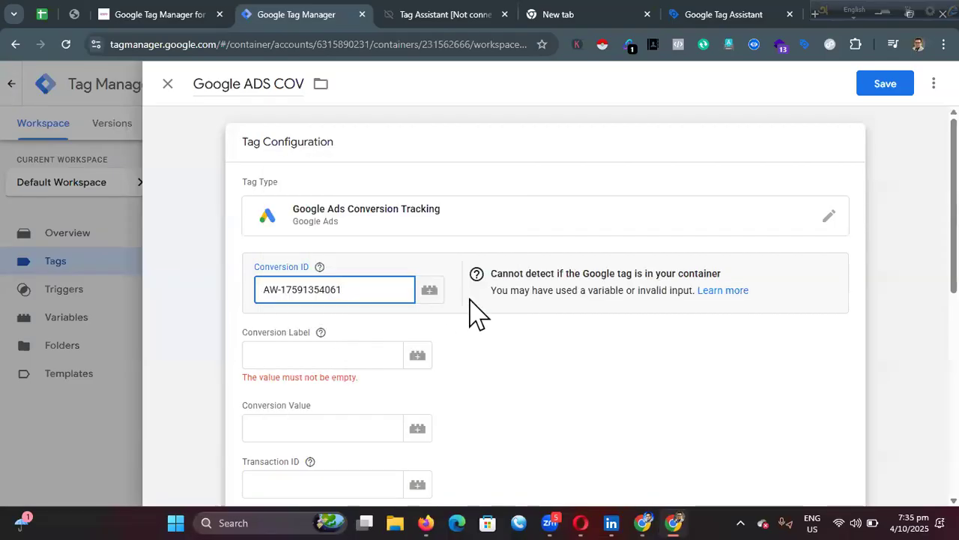
click(864, 93)
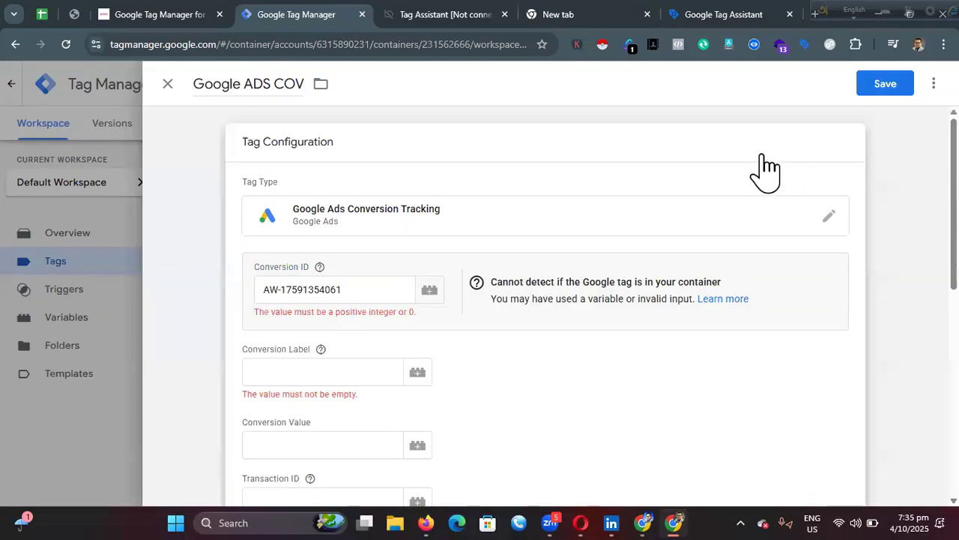
Remove the AW- prefix from the Conversion ID and try to save the tag again.
click(351, 295)
drag(282, 290, 242, 300)
key(BackSpace)
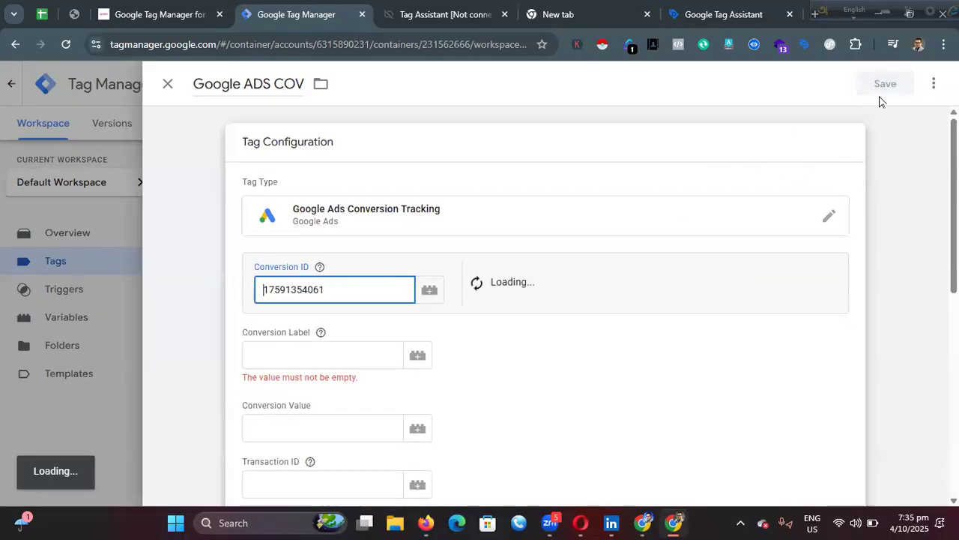
click(878, 86)
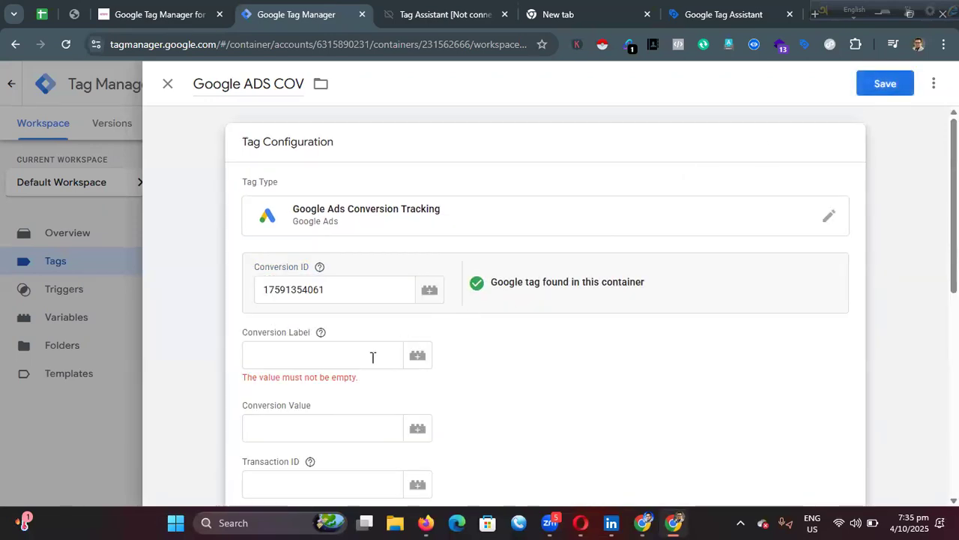
Check the Google Ads instructions for a conversion label, return to Tag Manager and close the Google ADS COV tag without saving.
click(370, 355)
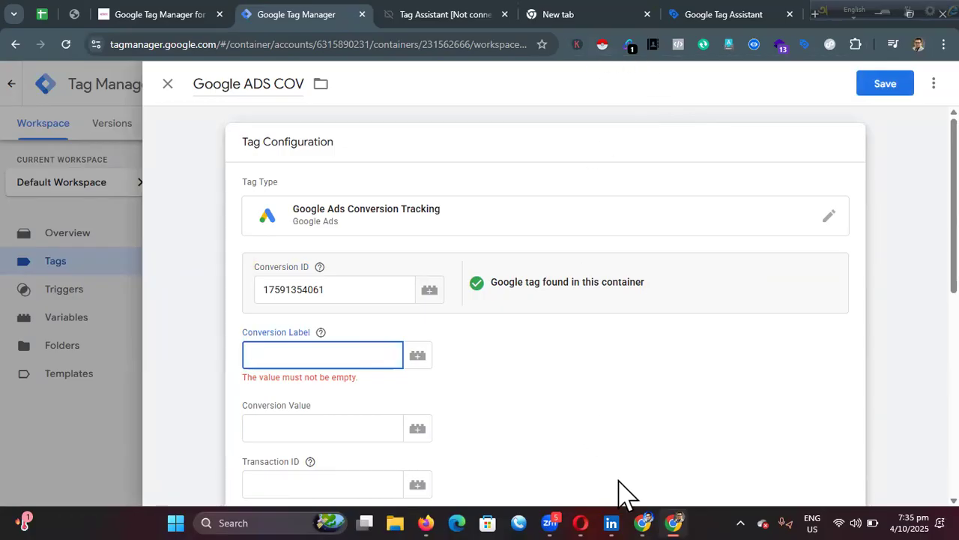
click(643, 523)
click(360, 349)
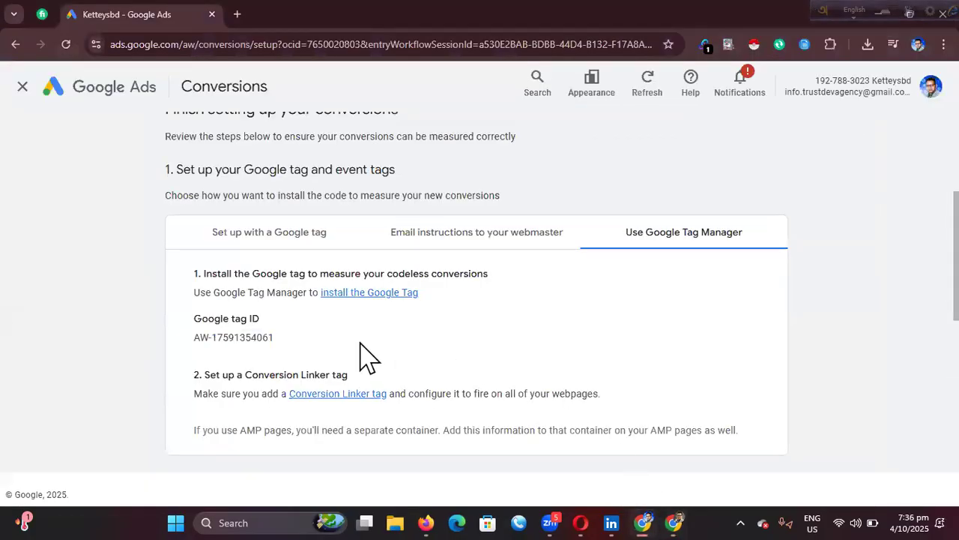
click(674, 522)
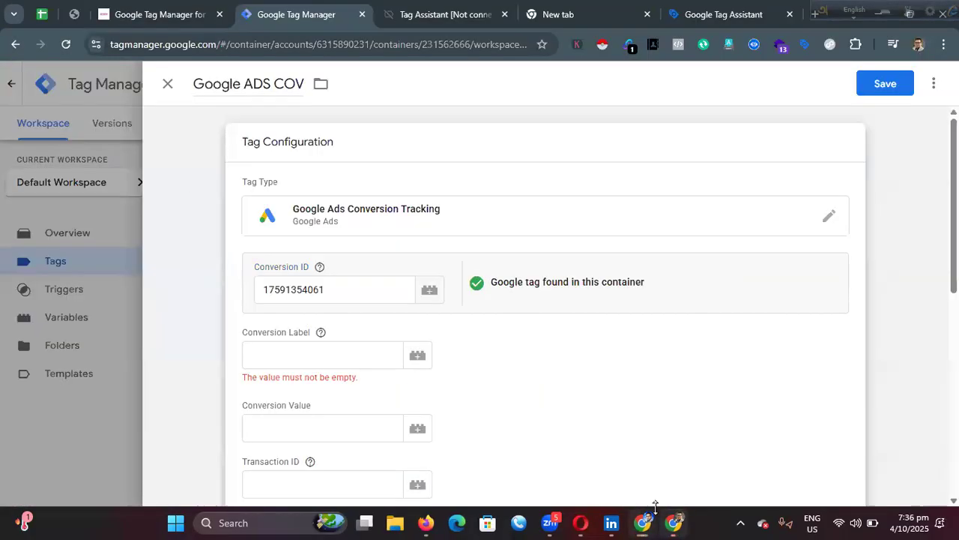
click(168, 84)
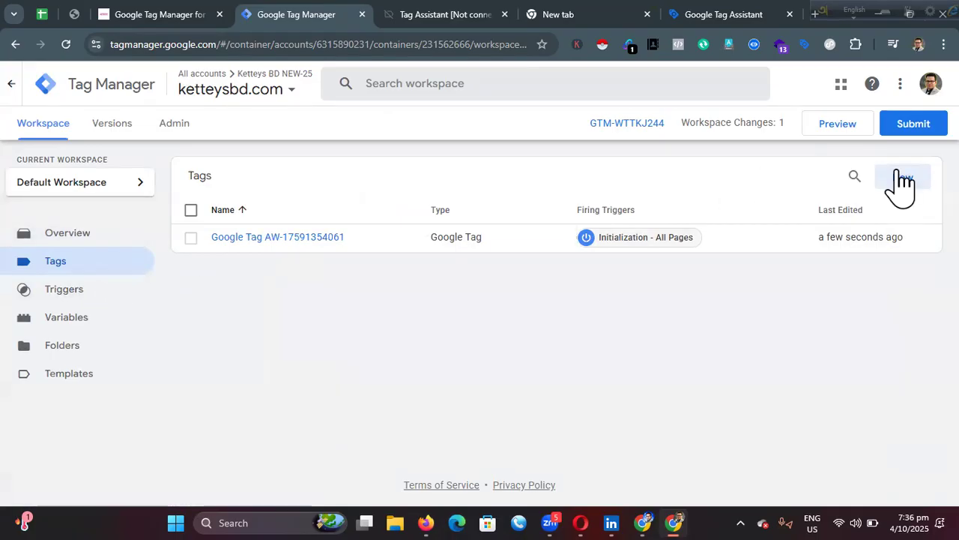
Look through the tag types available for a new tag and close the untitled tag without choosing one.
click(902, 180)
click(612, 219)
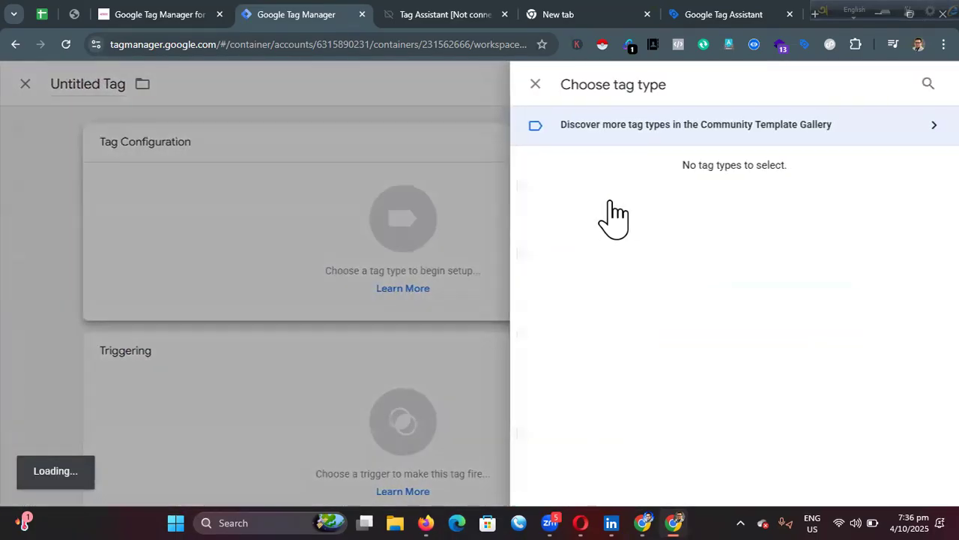
scroll(716, 270, down, 3)
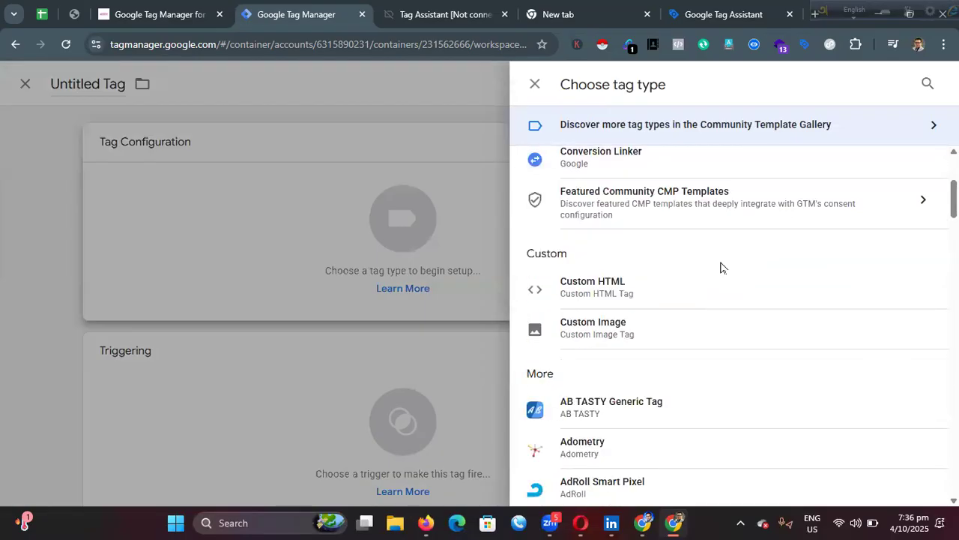
scroll(721, 268, down, 3)
scroll(720, 268, down, 5)
scroll(709, 262, up, 8)
scroll(708, 263, down, 15)
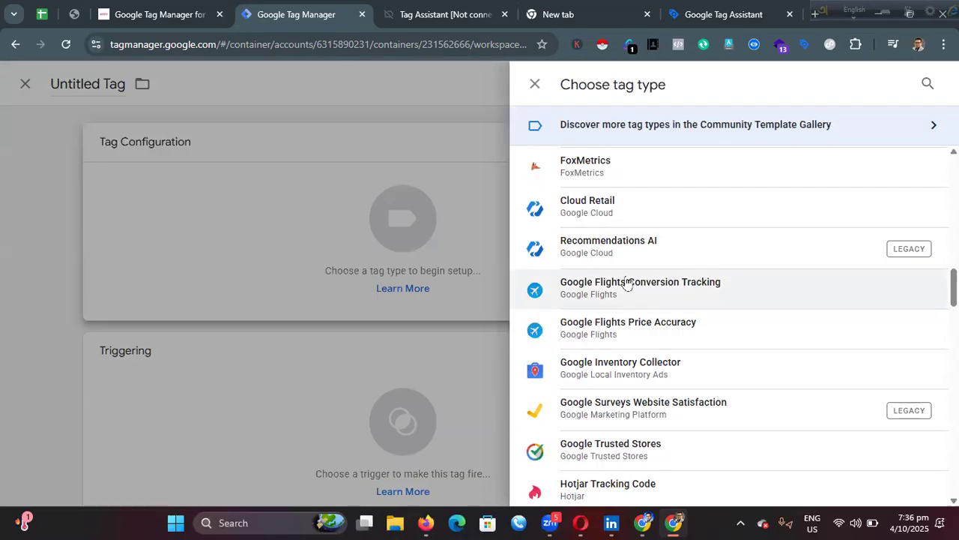
click(535, 84)
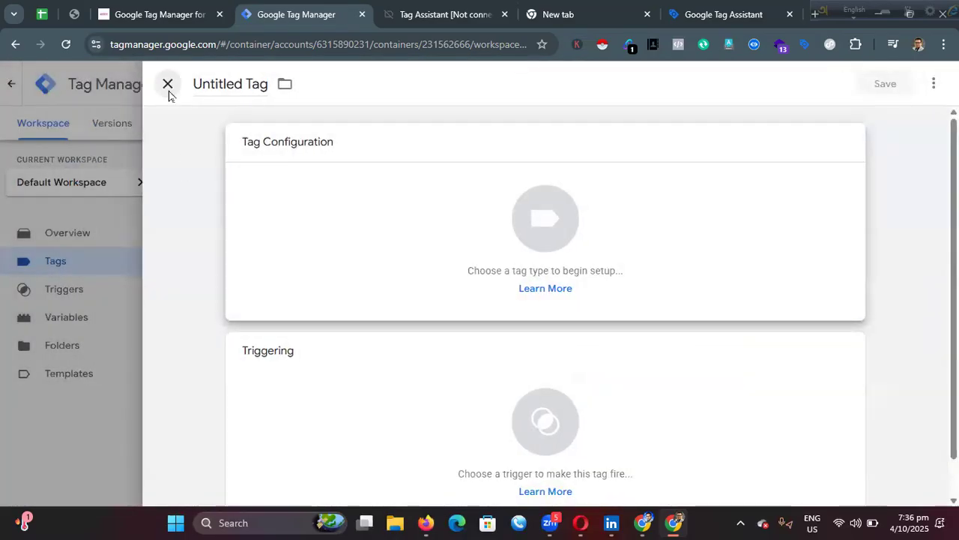
click(167, 84)
Review the container quality issue in the workspace overview and close the container diagnostics.
click(69, 234)
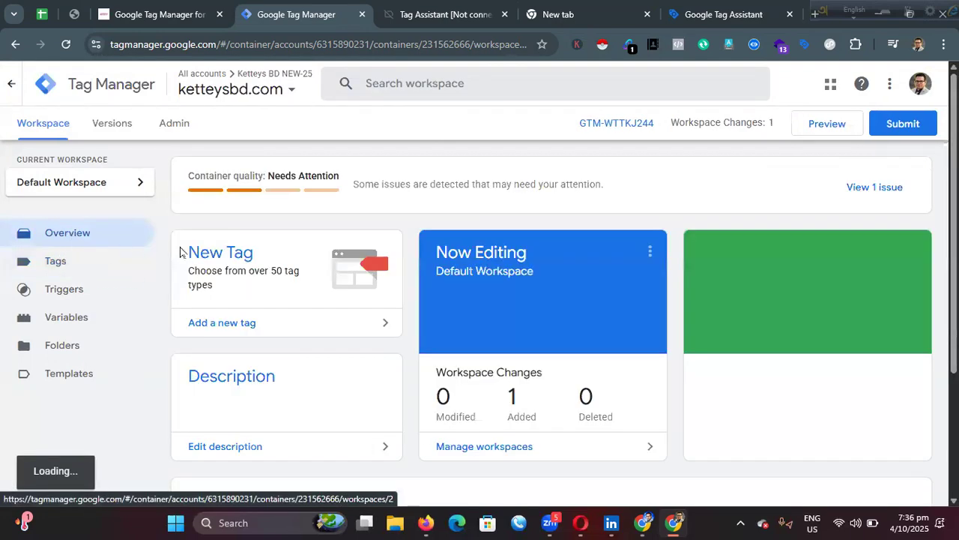
click(874, 188)
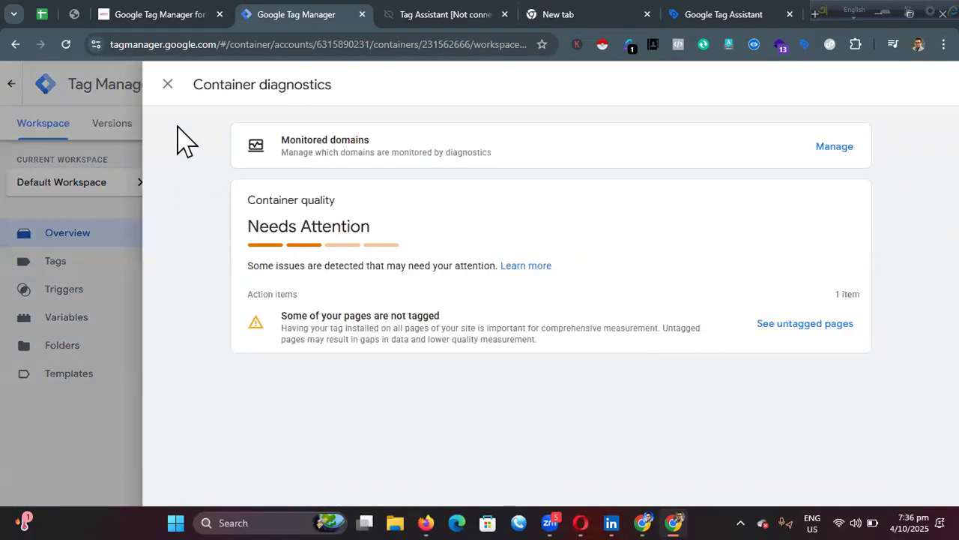
click(168, 84)
Create a new Conversion Linker tag and add the All Pages page view trigger to it.
click(75, 264)
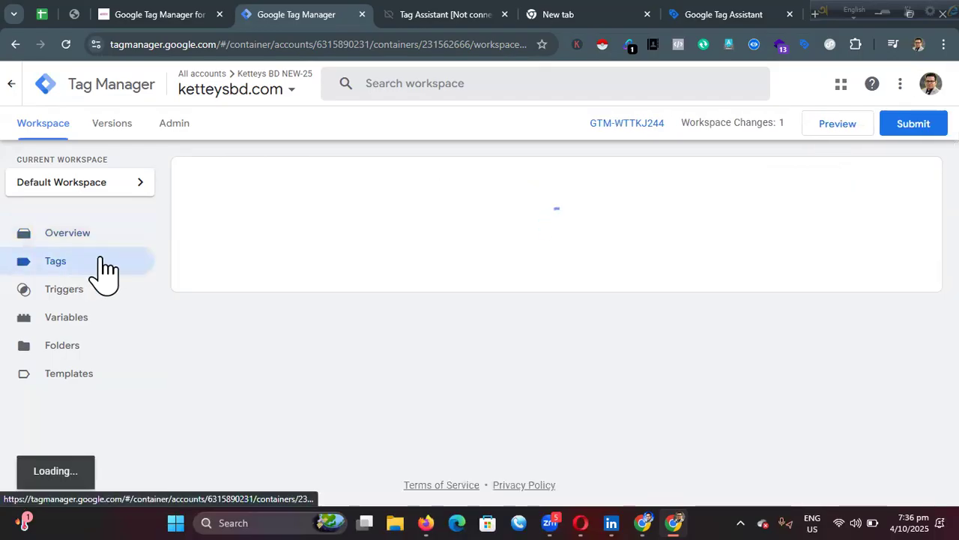
click(899, 180)
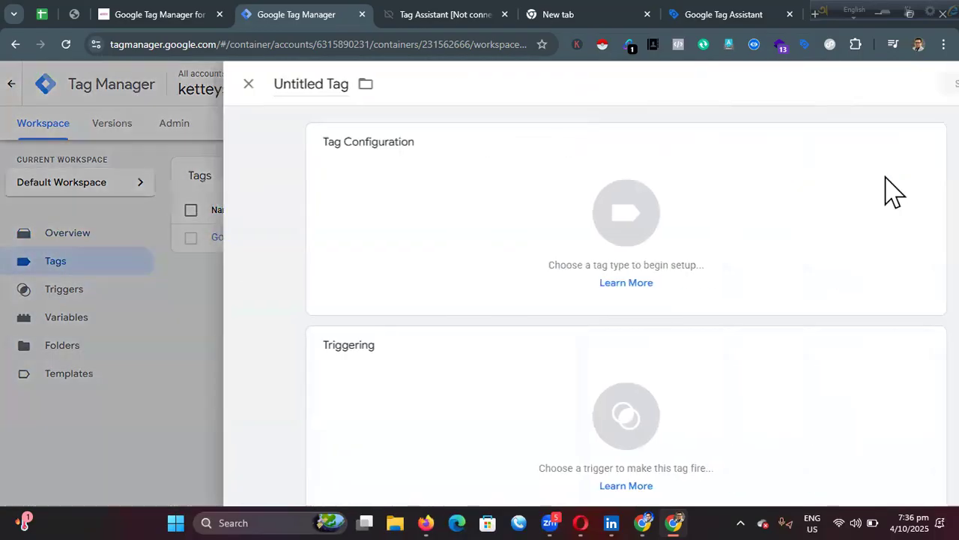
click(609, 173)
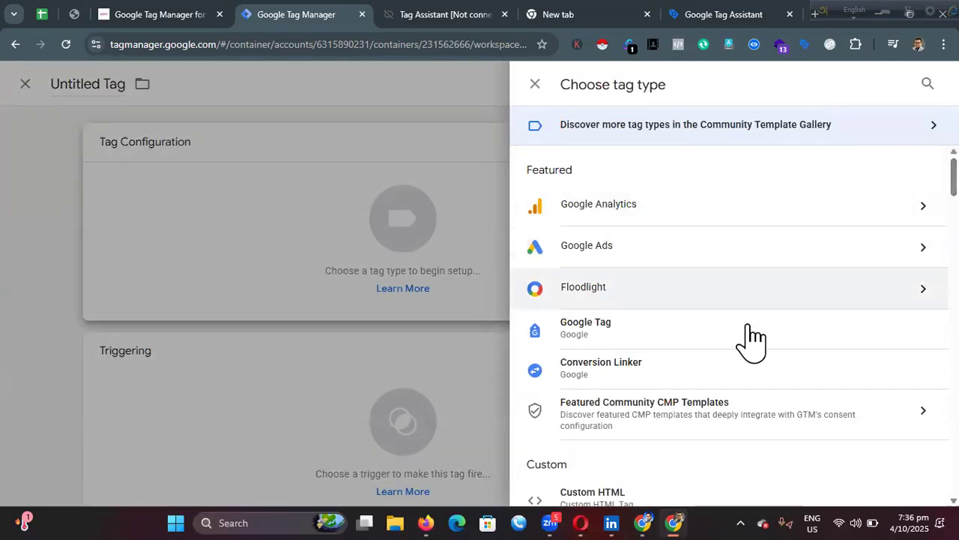
click(667, 375)
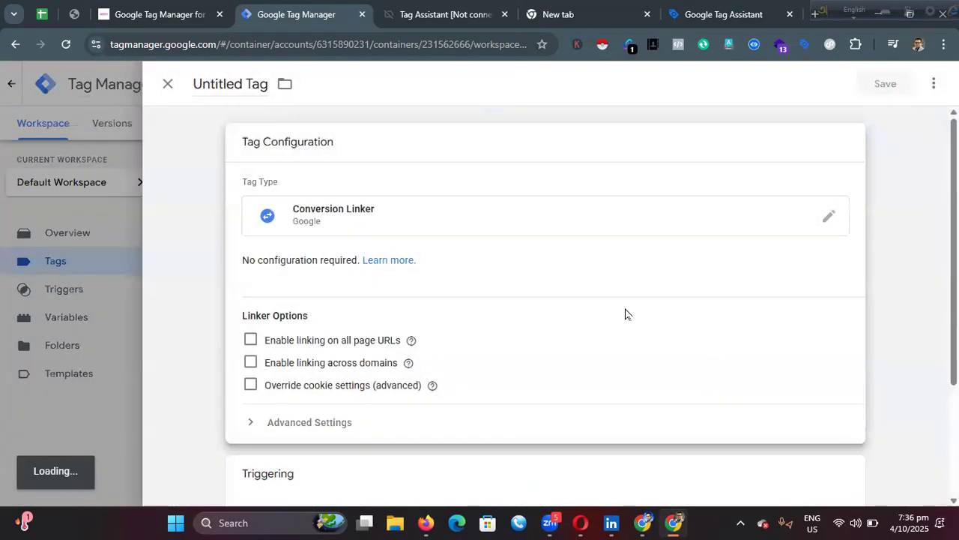
scroll(584, 292, down, 2)
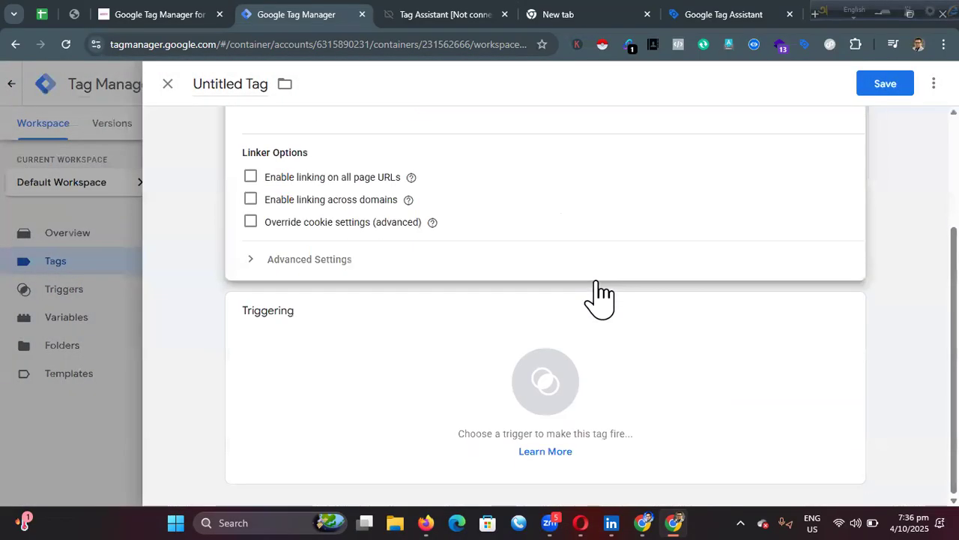
click(520, 363)
click(477, 149)
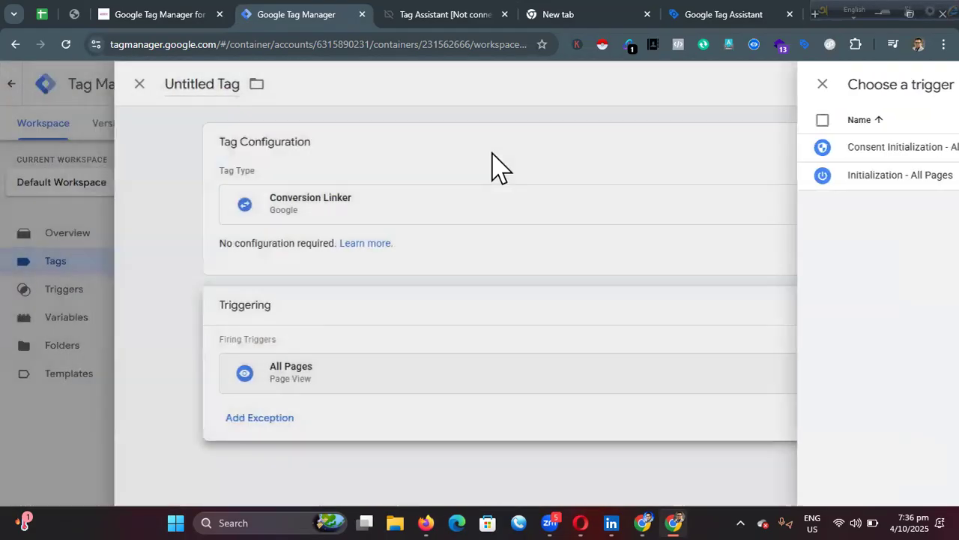
Name the Conversion Linker tag "G Ads Conversion Linke", save it and open the container preview.
triple_click(225, 84)
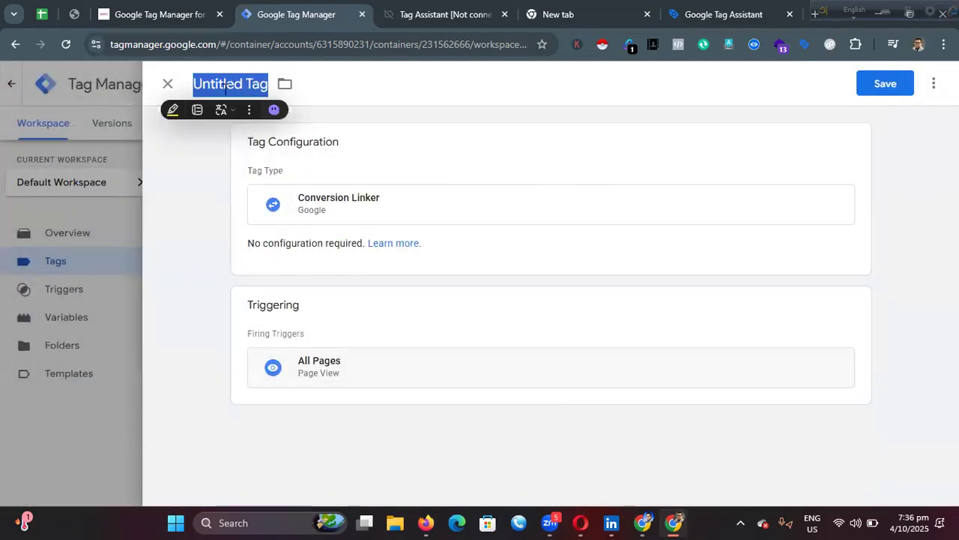
text(G Ads Conversion Linke)
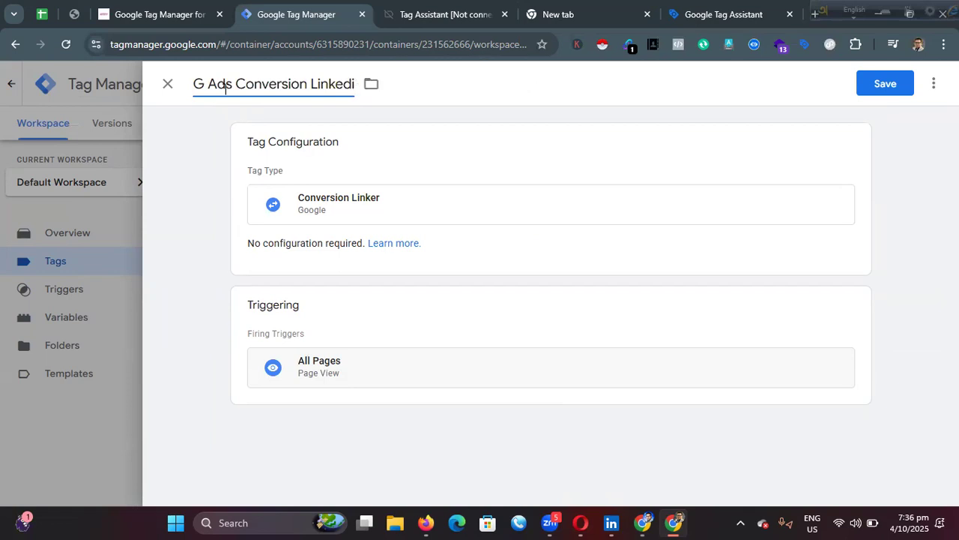
click(885, 84)
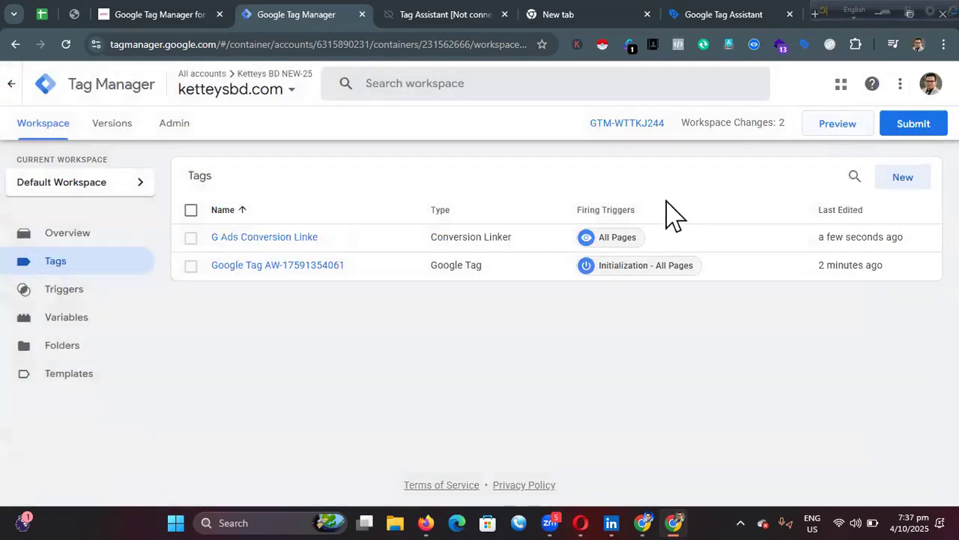
click(837, 124)
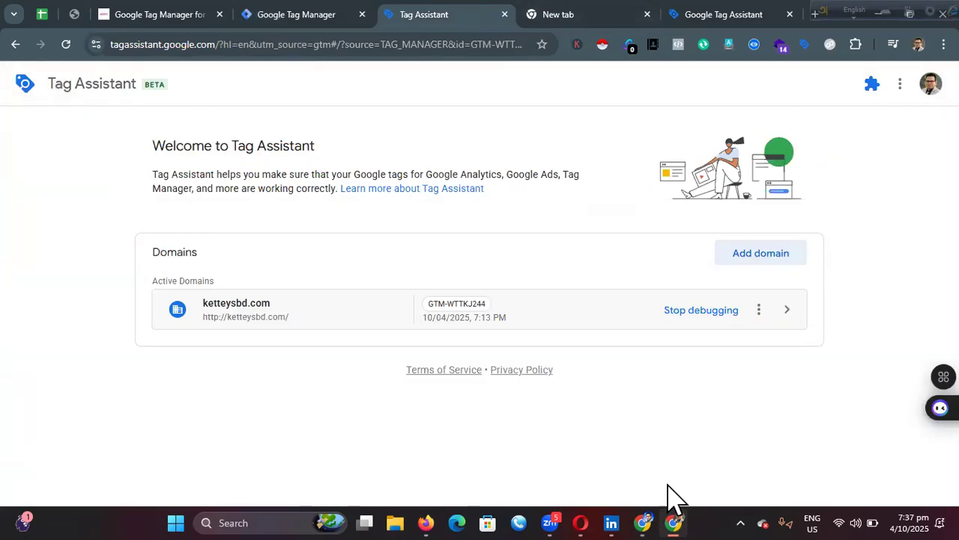
Switch to Google Ads and finish the setup summary for the new page view conversion action.
click(644, 520)
scroll(420, 192, up, 3)
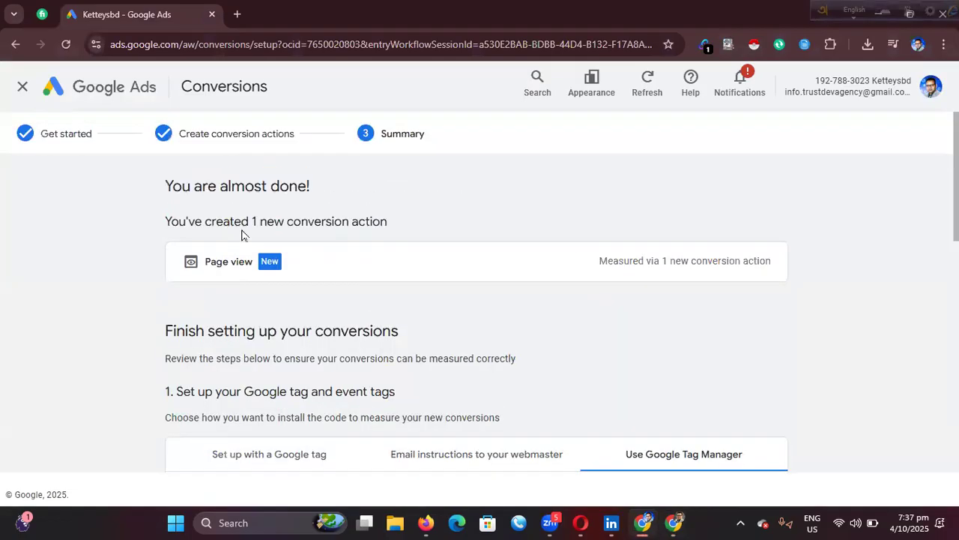
scroll(247, 247, down, 10)
click(217, 404)
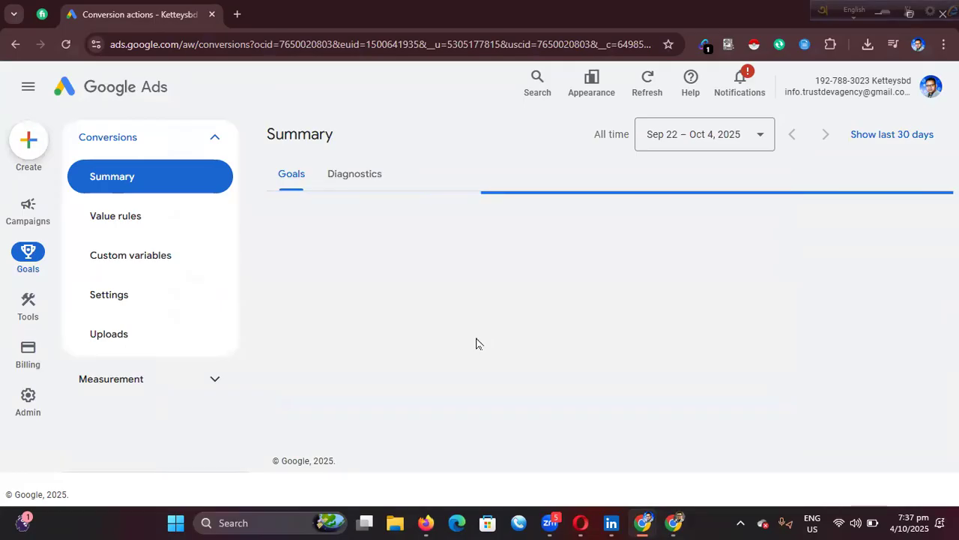
Dismiss the conversion goals introduction and check the status of the Page view conversion action in the goals summary.
scroll(543, 254, down, 6)
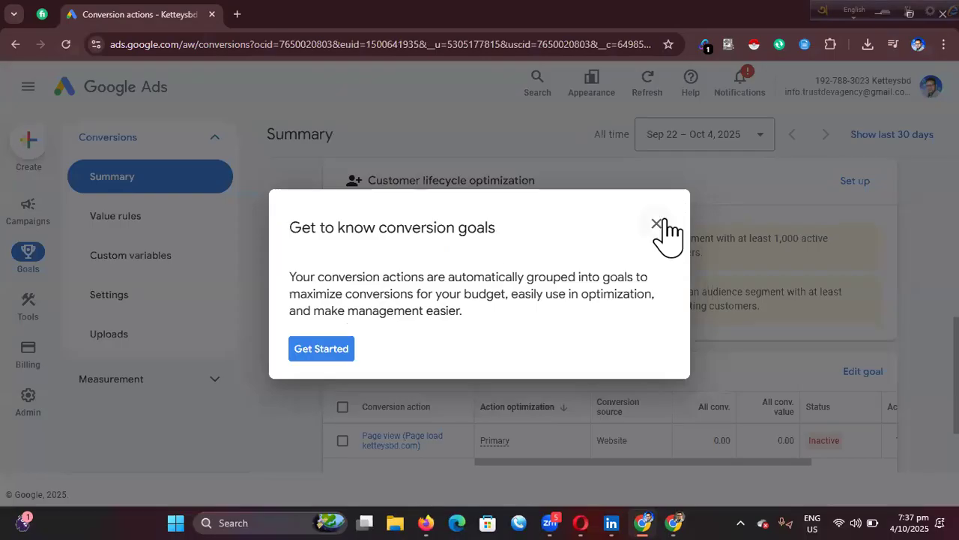
click(657, 224)
click(548, 311)
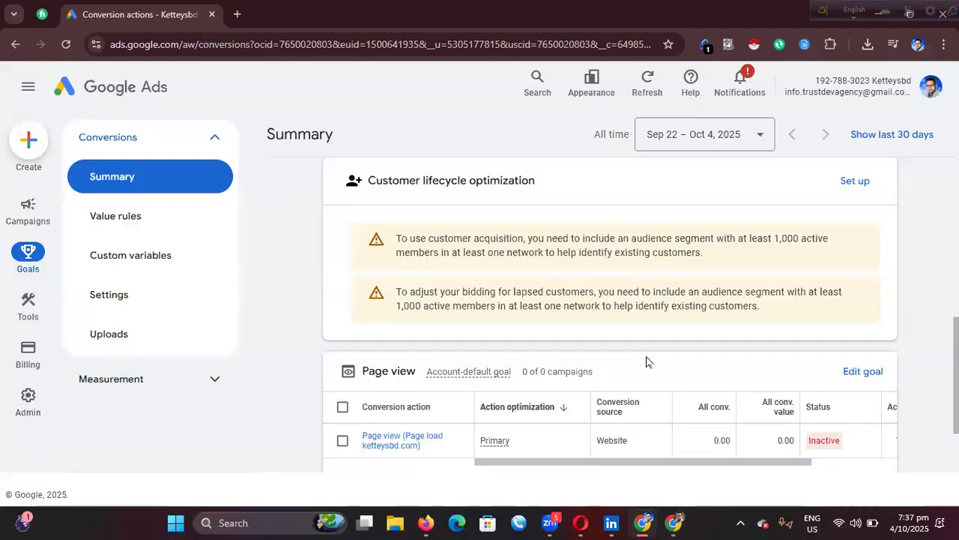
scroll(723, 393, down, 2)
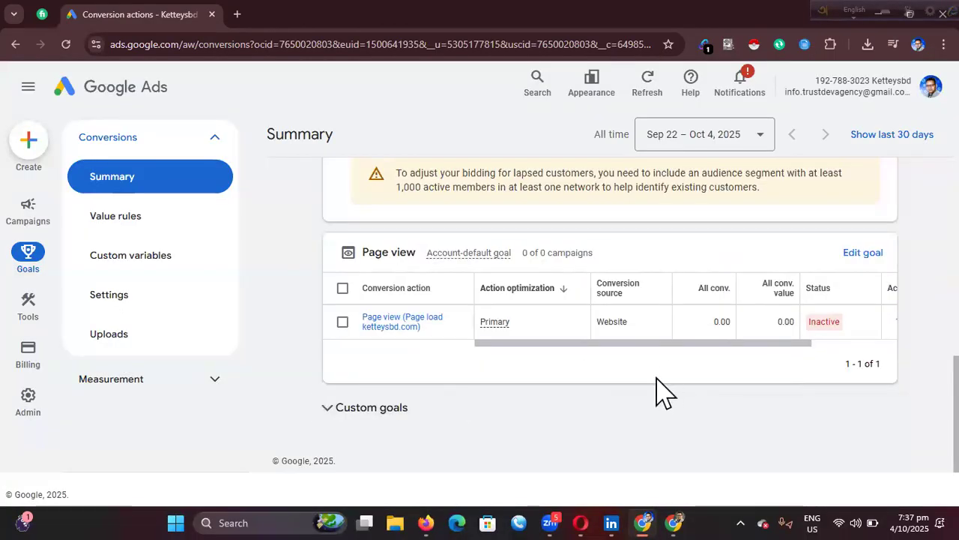
Return to Tag Manager, publish the workspace changes to Live without a version name or description, and close the version summary.
mouse_move(674, 517)
click(672, 483)
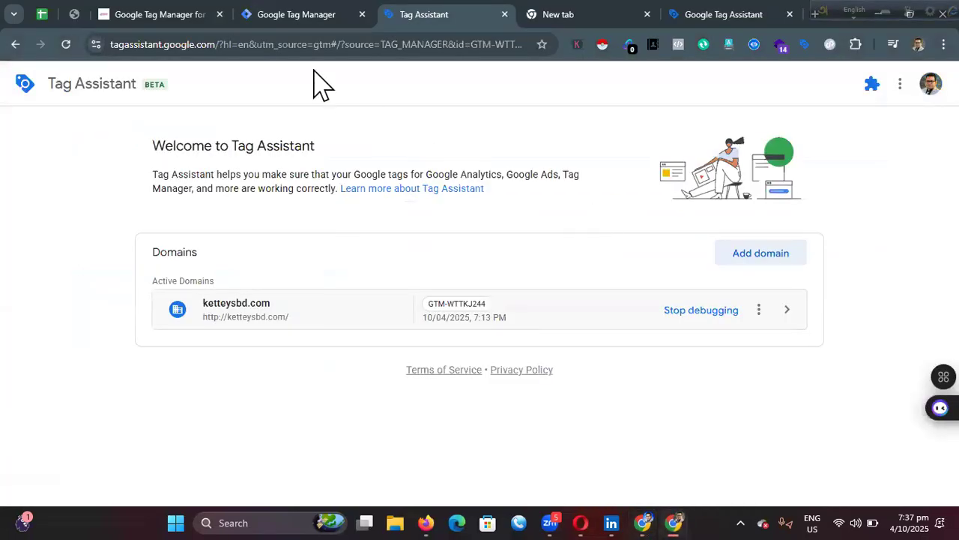
click(281, 14)
click(913, 123)
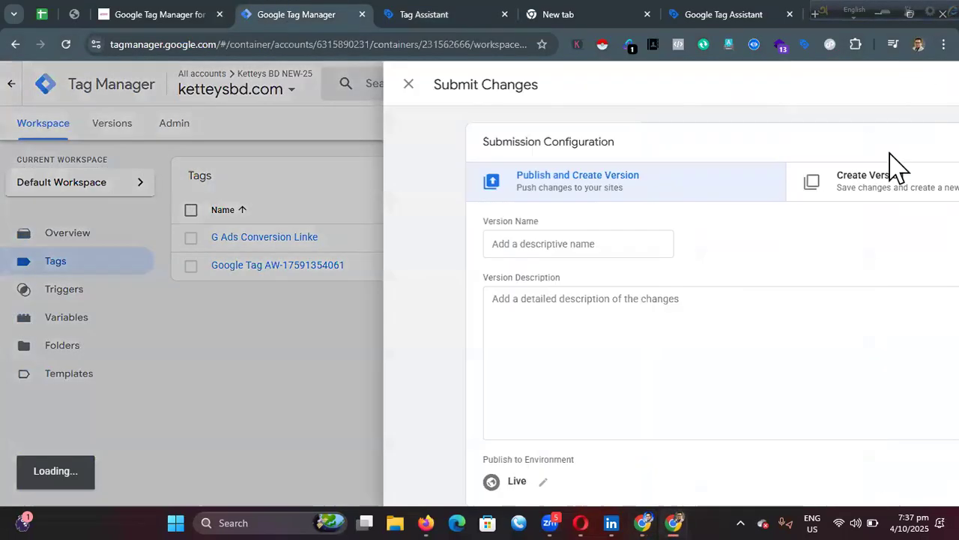
click(896, 87)
click(653, 471)
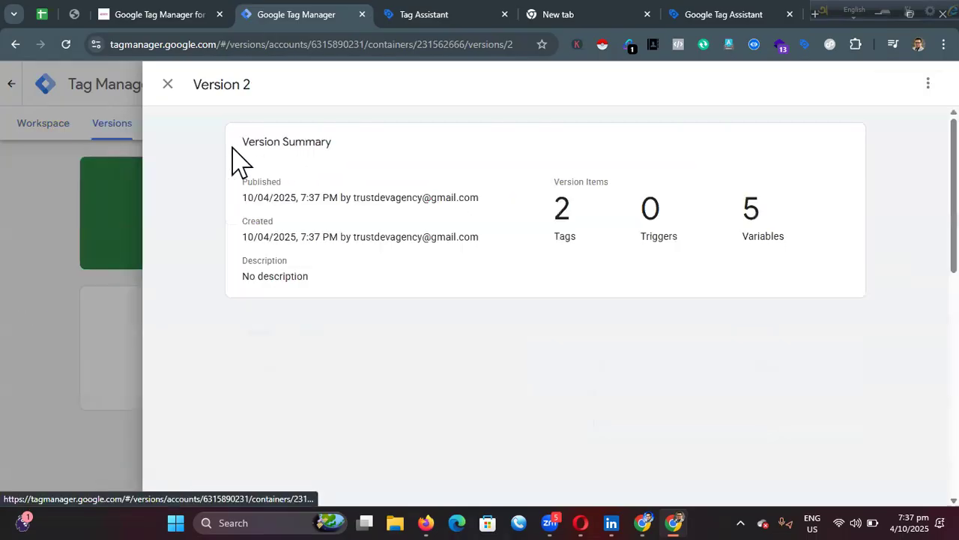
click(168, 85)
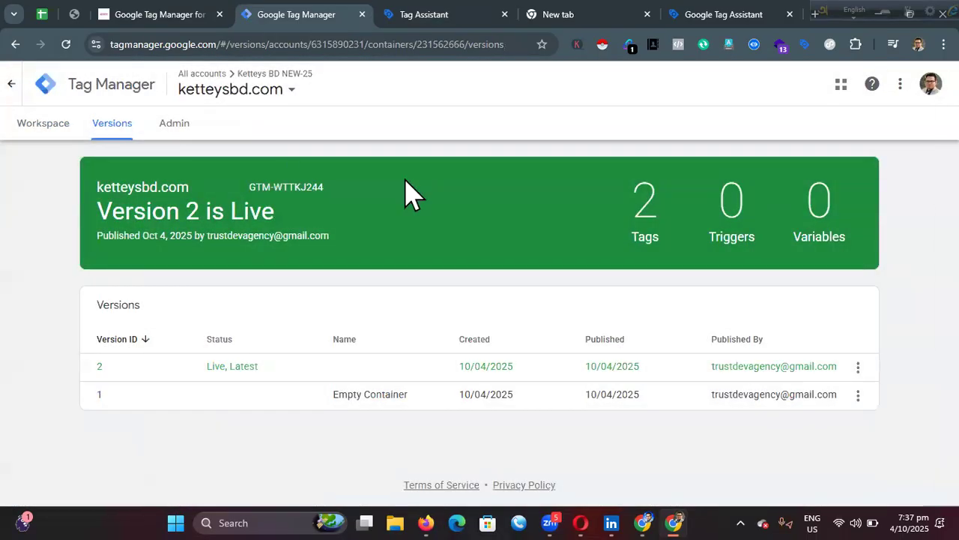
Publish the default workspace once more as another unnamed version and close its version summary.
click(56, 128)
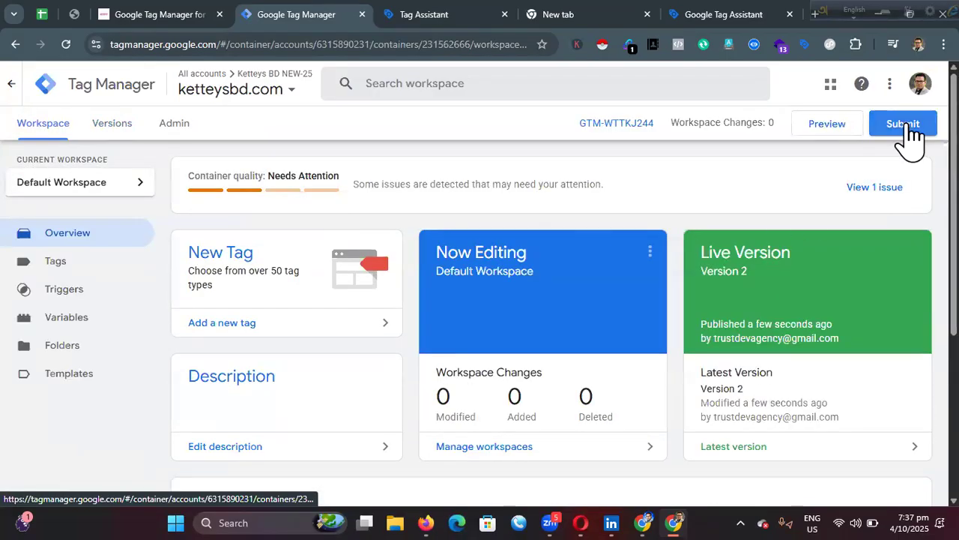
click(910, 135)
click(899, 85)
click(656, 472)
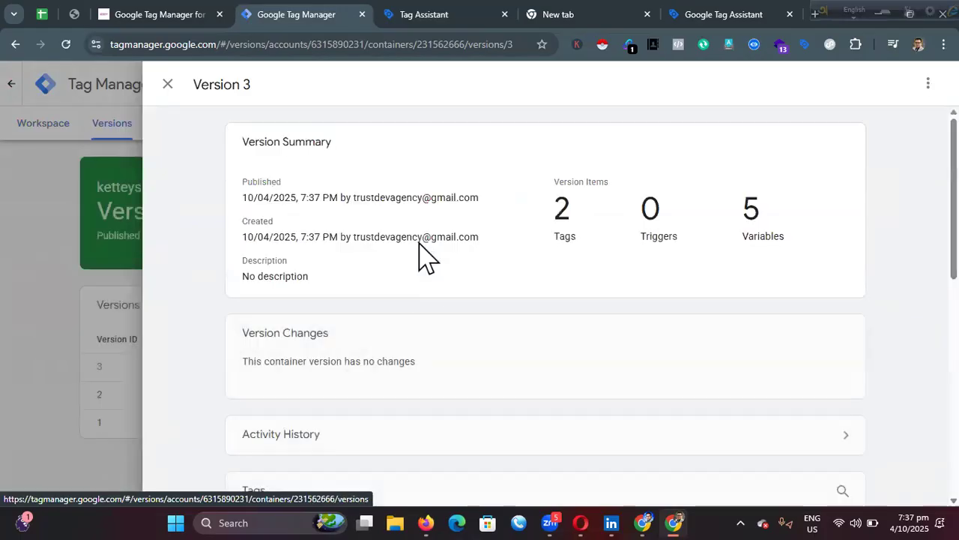
click(168, 84)
click(54, 125)
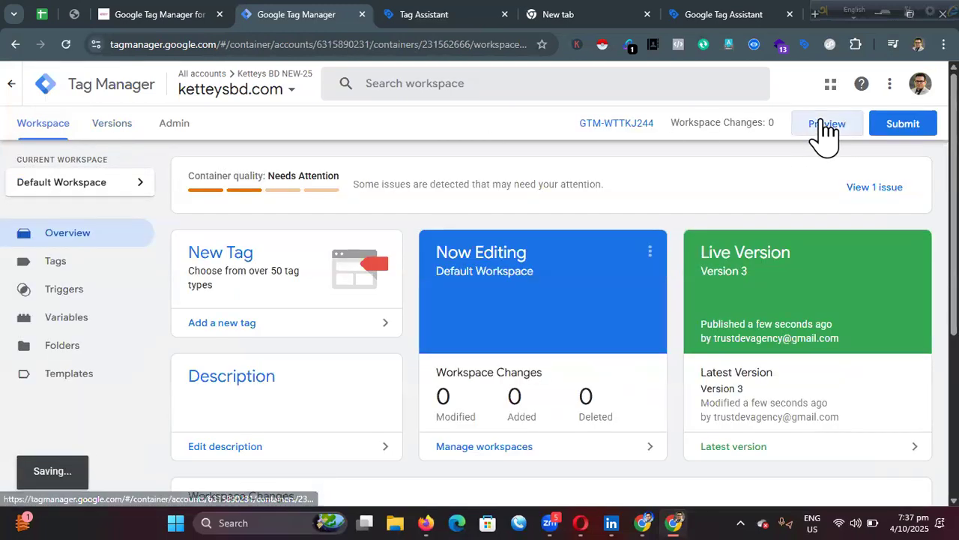
click(819, 122)
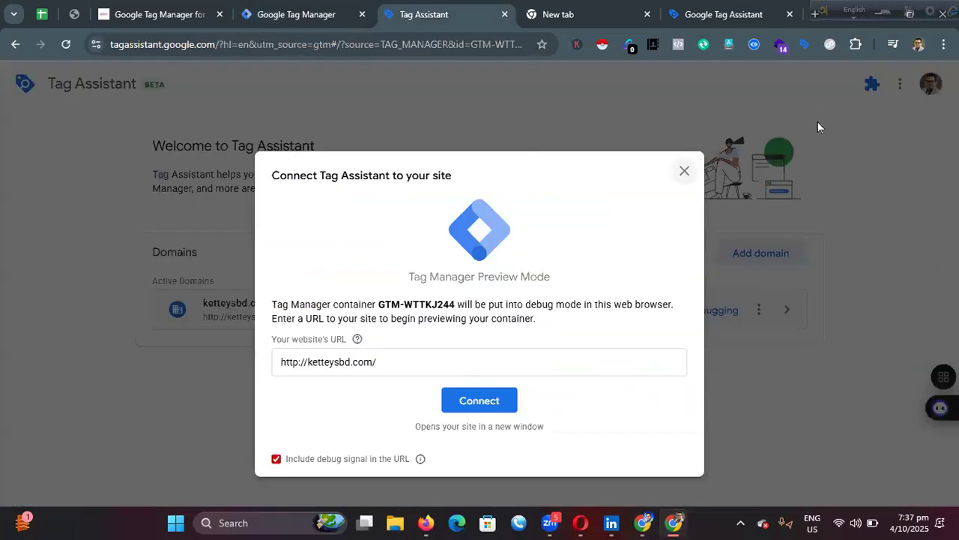
click(493, 405)
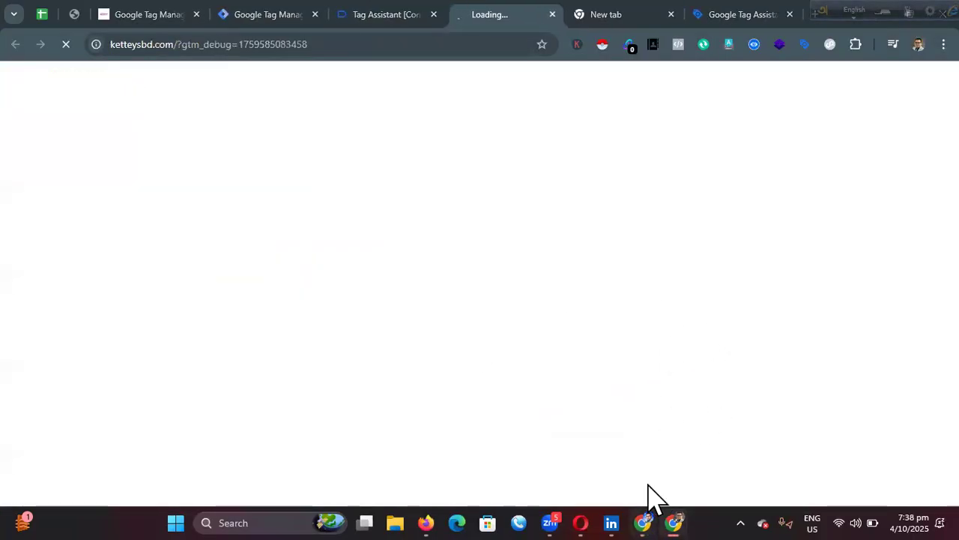
Check the Page view conversion action's status and available actions in Google Ads, and review in Tag Assistant which container tags fired.
click(649, 487)
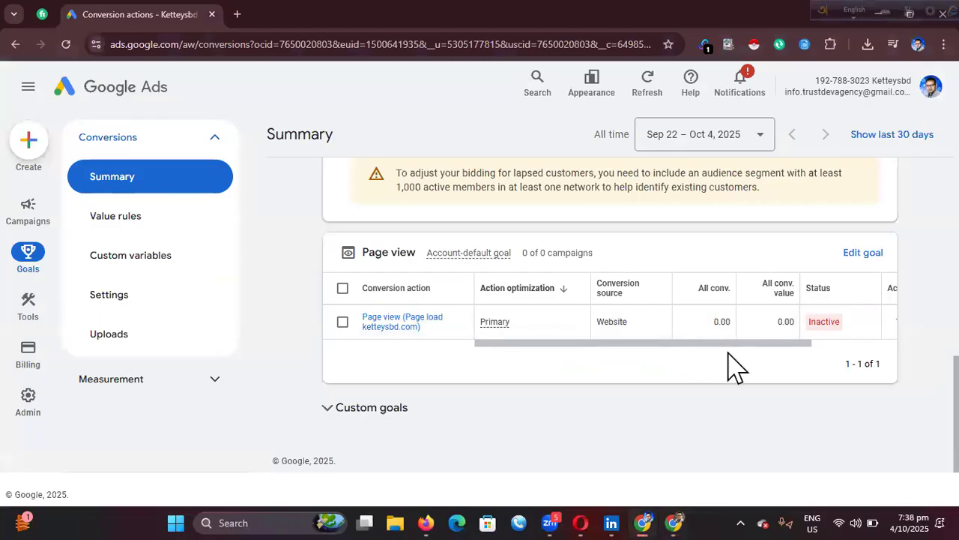
drag(707, 346, 825, 341)
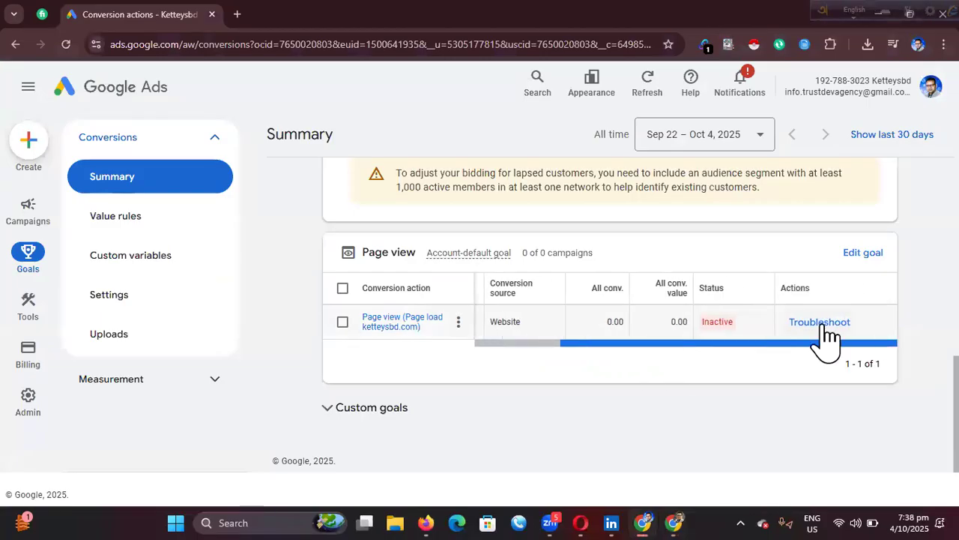
click(672, 520)
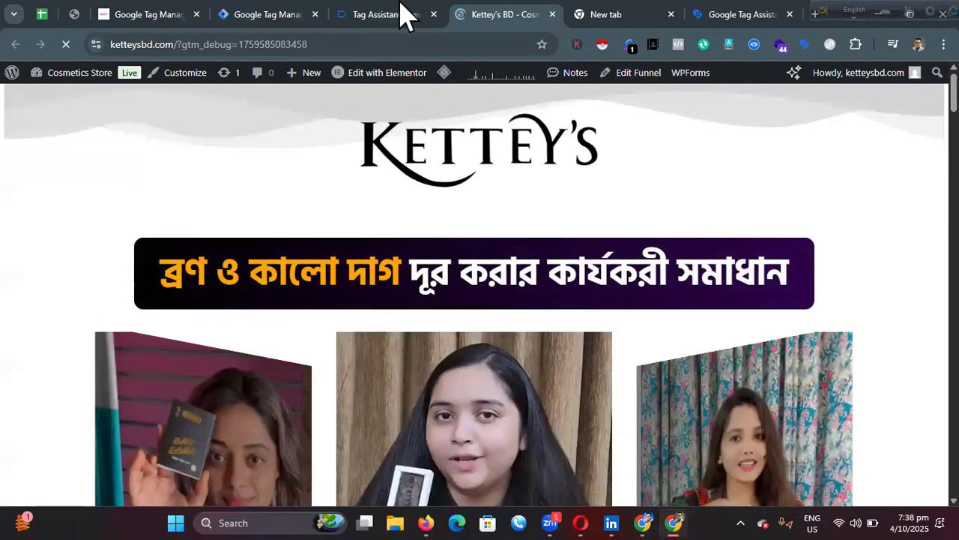
click(404, 15)
click(483, 338)
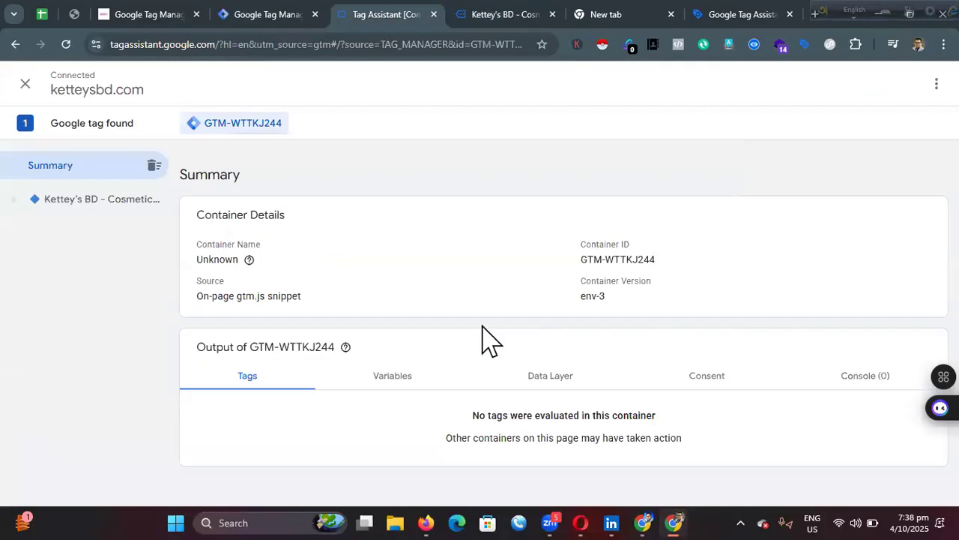
scroll(405, 278, down, 1)
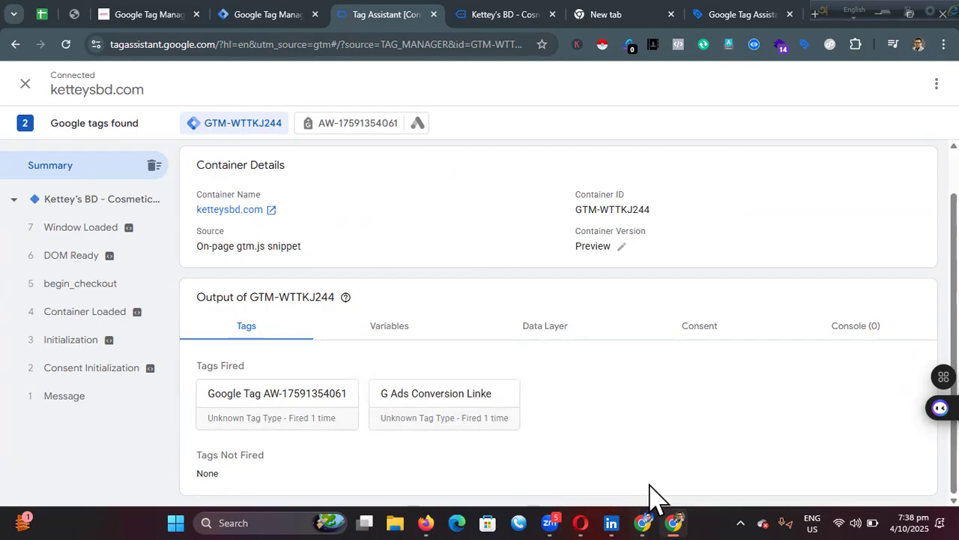
Start troubleshooting the Page view conversion action from Google Ads and continue to Tag Assistant.
click(643, 522)
click(813, 322)
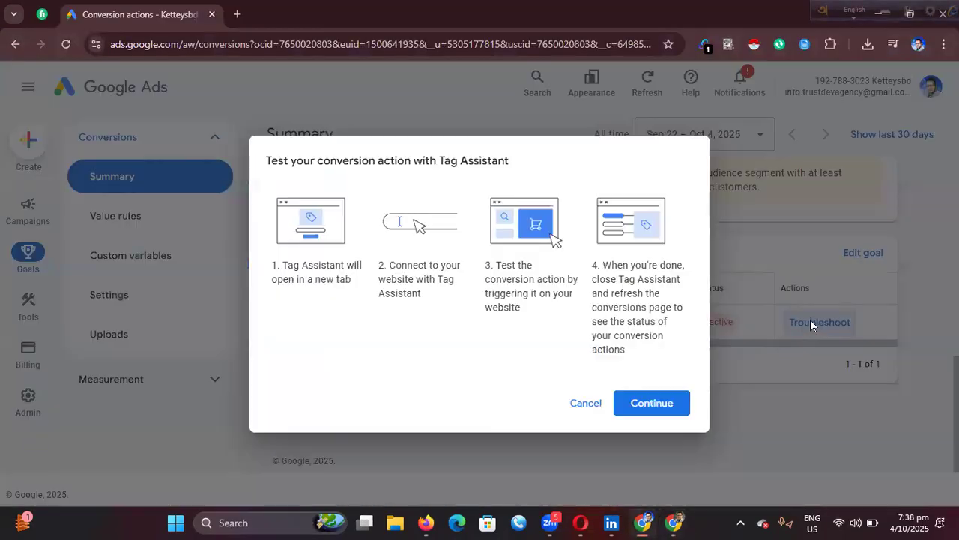
click(671, 408)
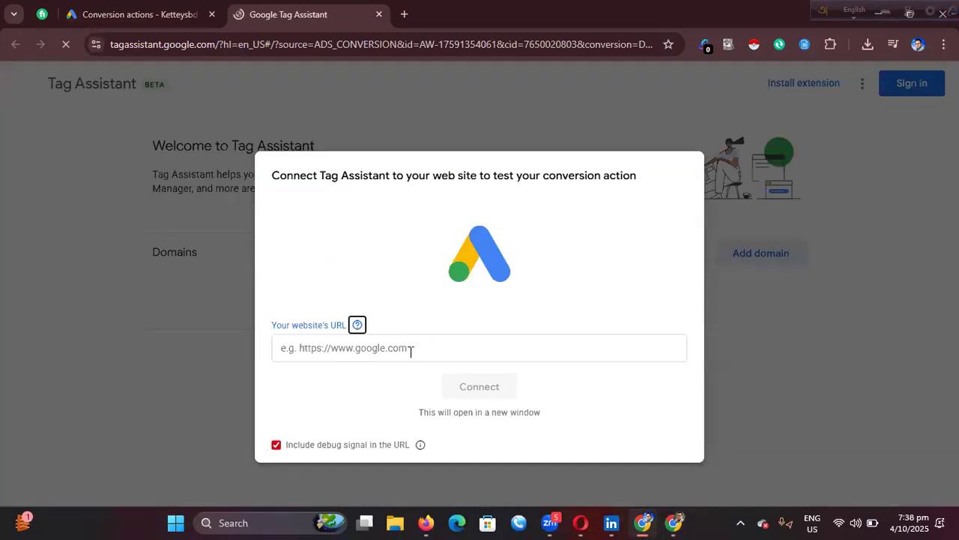
click(411, 351)
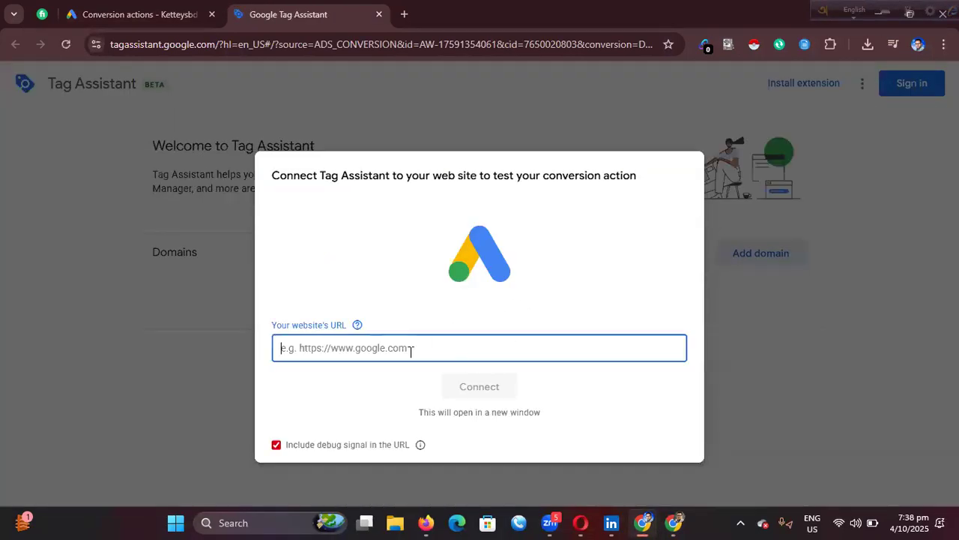
key(ctrl+v)
key(ctrl+shift+Left)
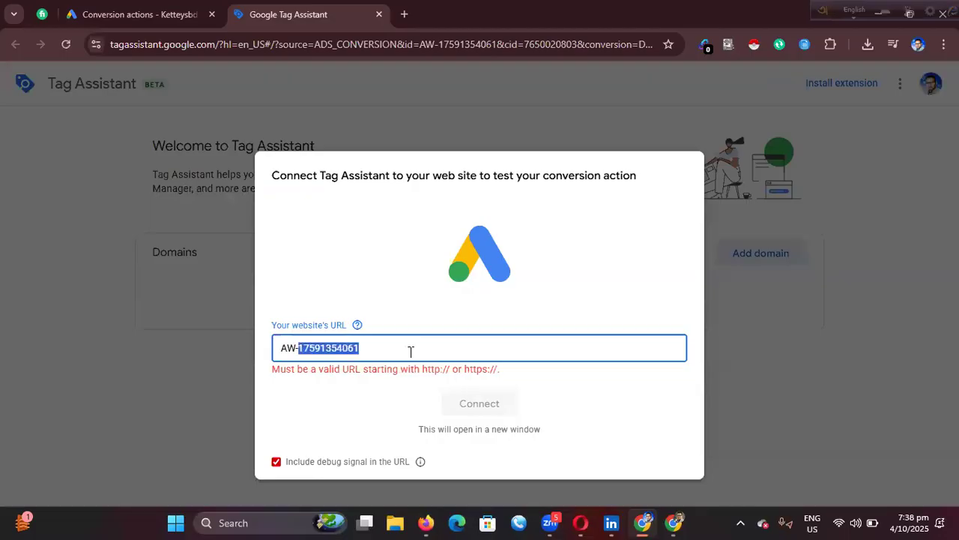
key(ctrl+shift+Left)
key(super+v)
scroll(400, 255, down, 3)
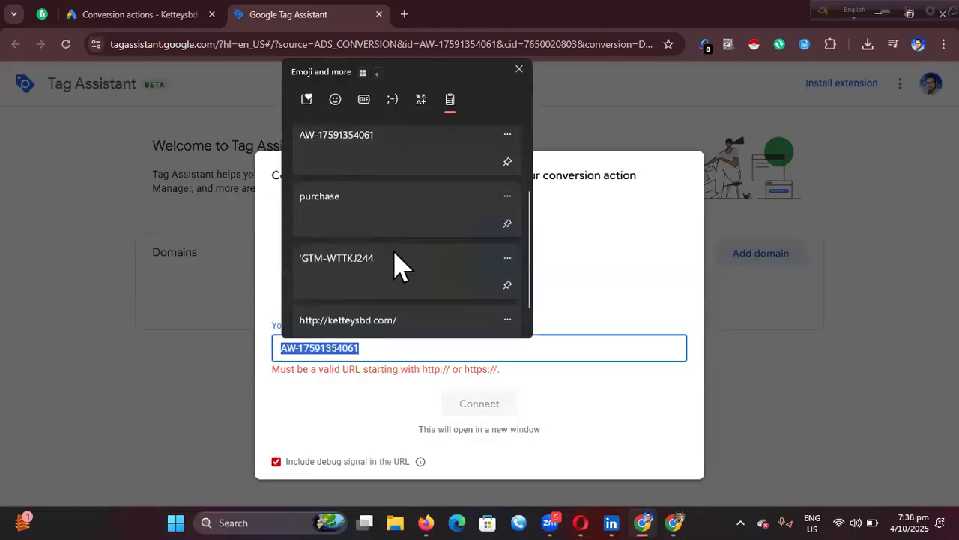
click(394, 296)
click(468, 390)
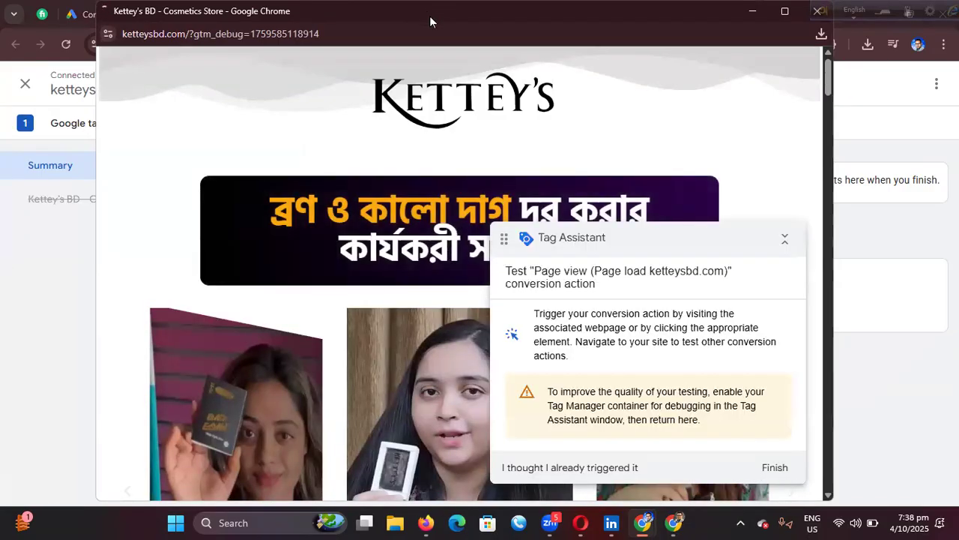
Move the opened website window aside, bring the connected Tag Assistant window back at full size and continue past the connection notice.
drag(430, 16, 957, 2)
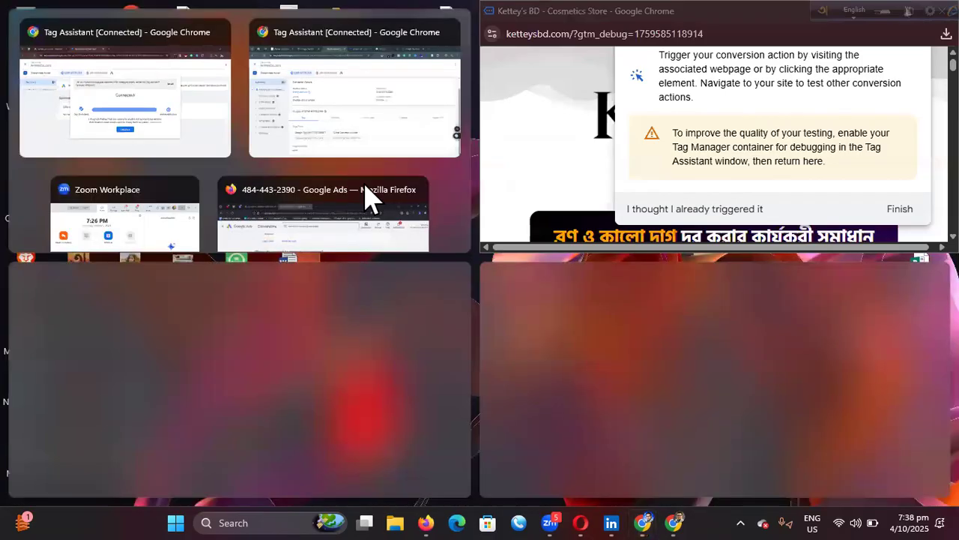
click(154, 137)
click(430, 23)
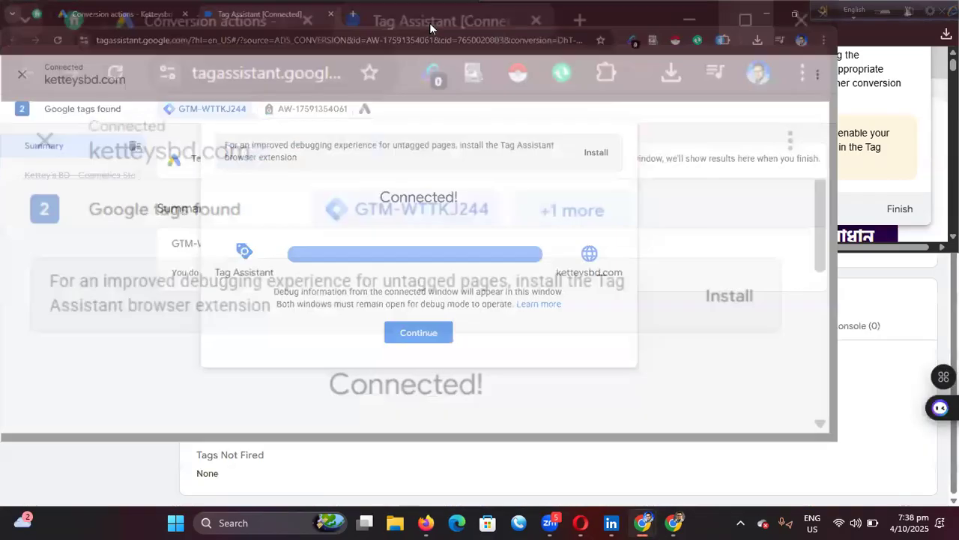
click(490, 377)
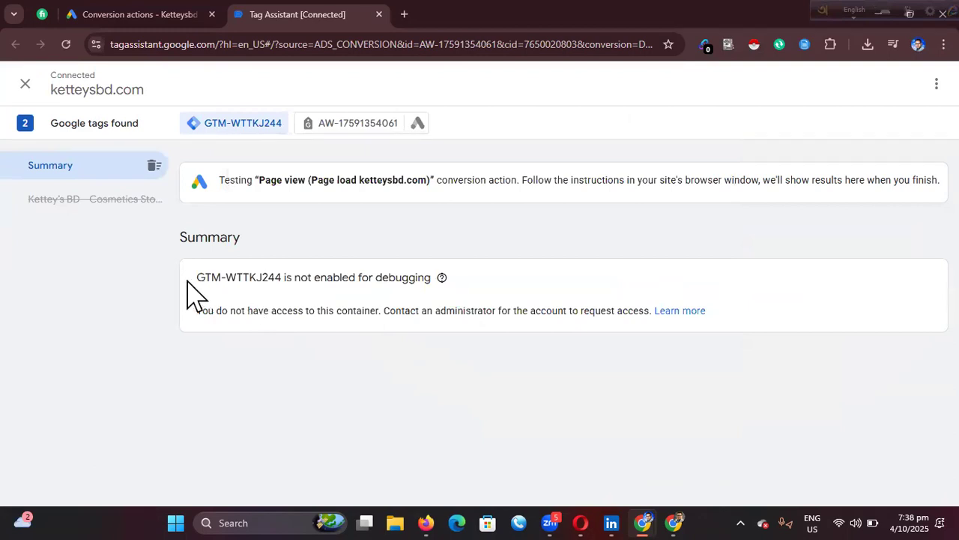
Inspect the container's debugging status in Tag Assistant and review the Google Ads tag's details and hits sent.
drag(198, 281, 270, 279)
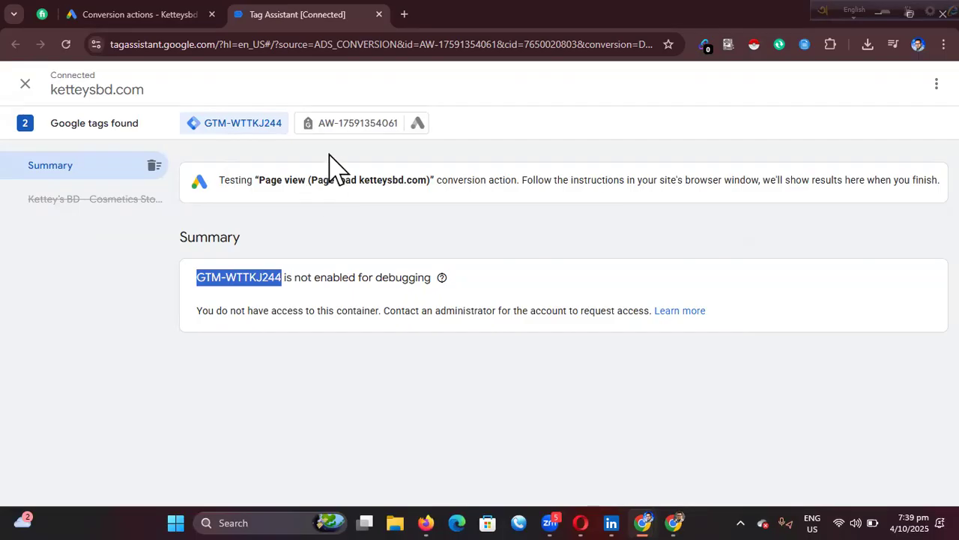
click(114, 209)
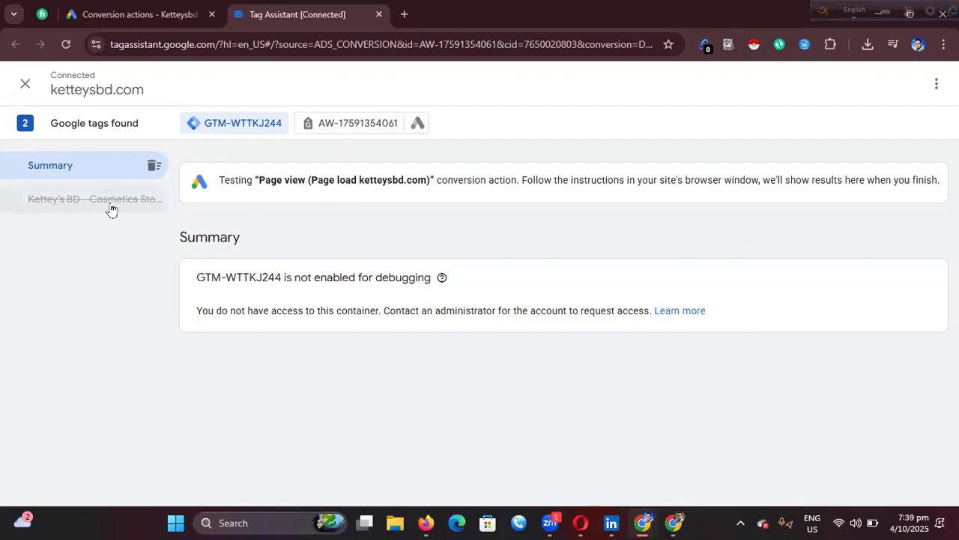
click(327, 126)
scroll(411, 288, down, 1)
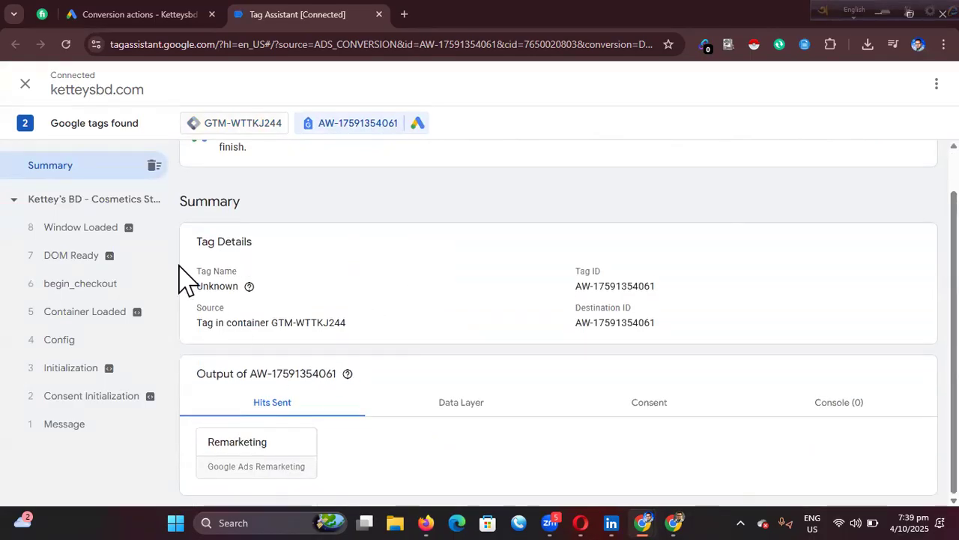
Inspect the begin_checkout event and the Kettey's BD page entry for the Google Ads tag's output in Tag Assistant.
click(80, 285)
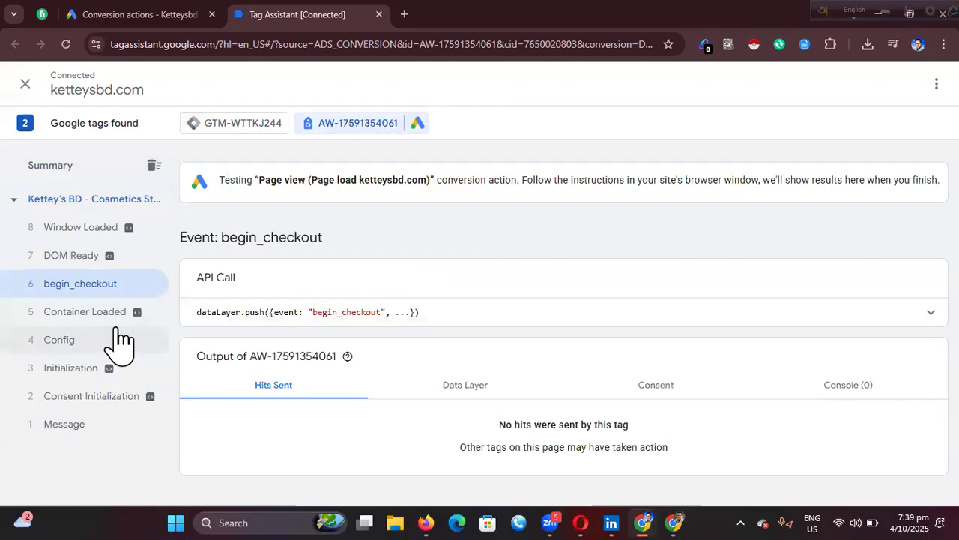
click(83, 202)
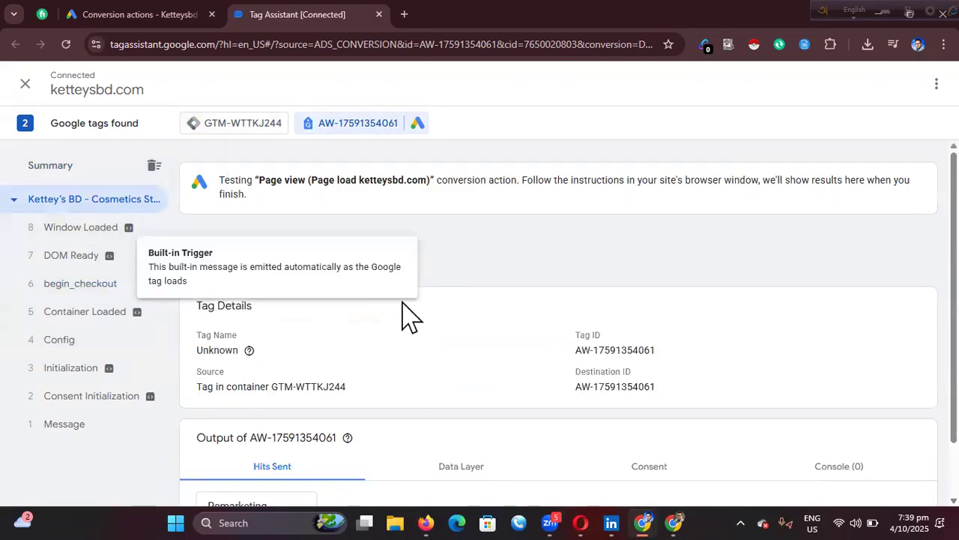
scroll(375, 322, down, 1)
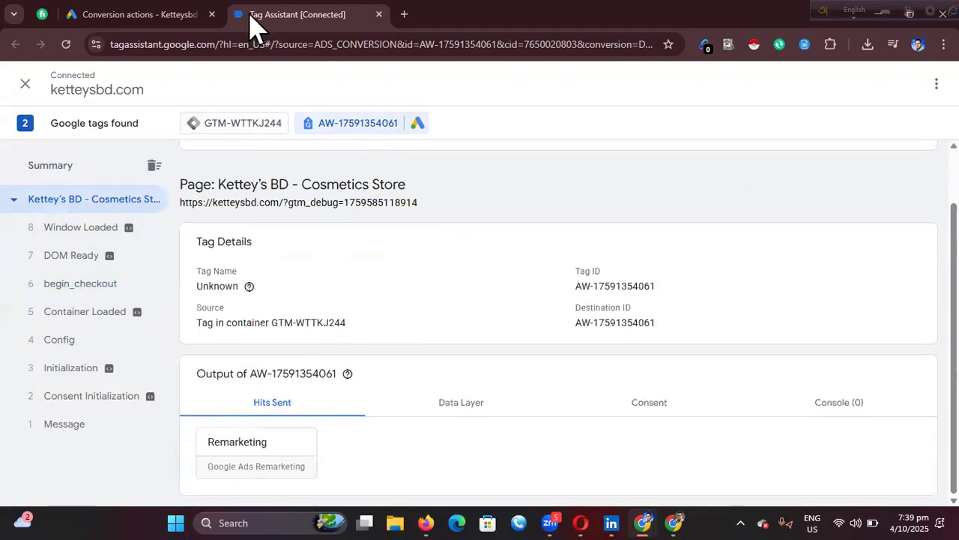
Reload the Google Ads conversions summary, remove the ketteysbd.com Page view conversion action and dismiss the account protection notice.
click(153, 16)
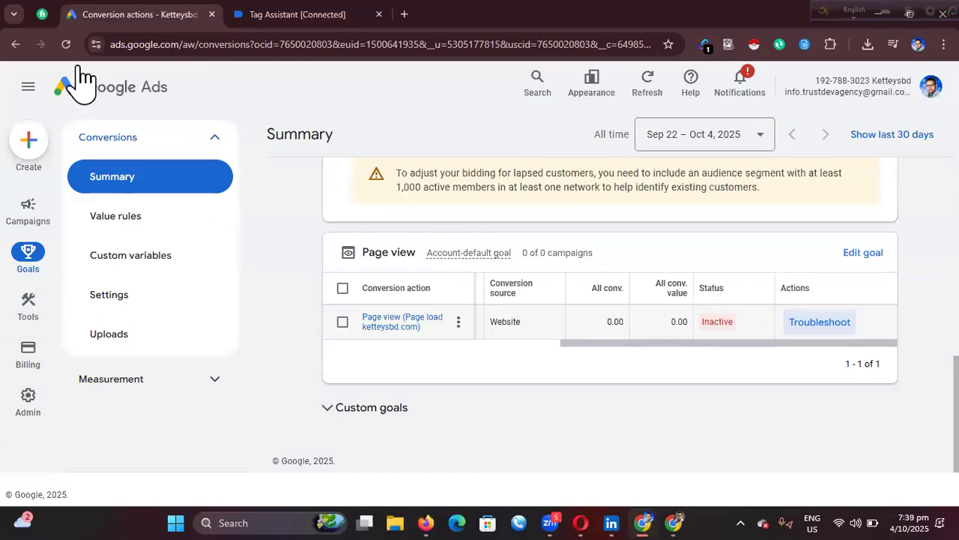
click(71, 86)
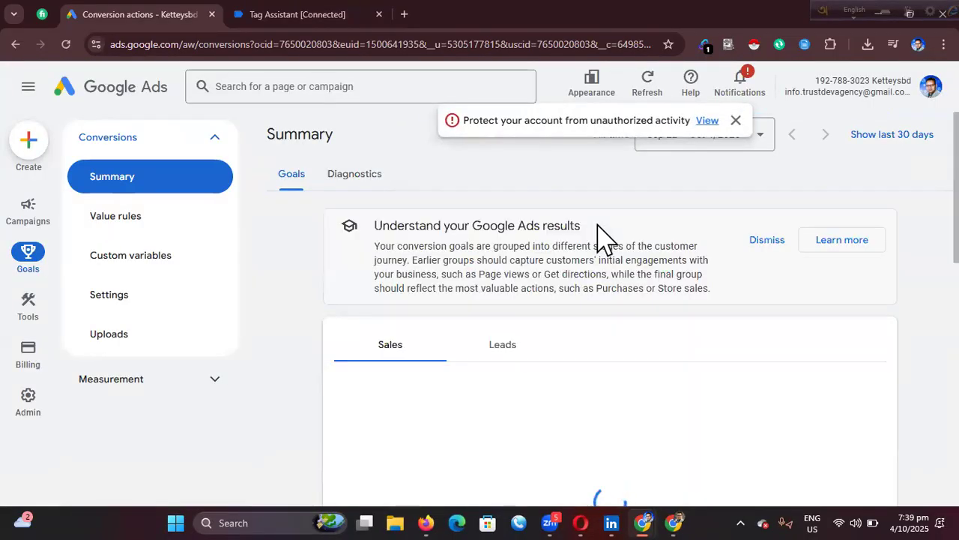
scroll(544, 291, down, 10)
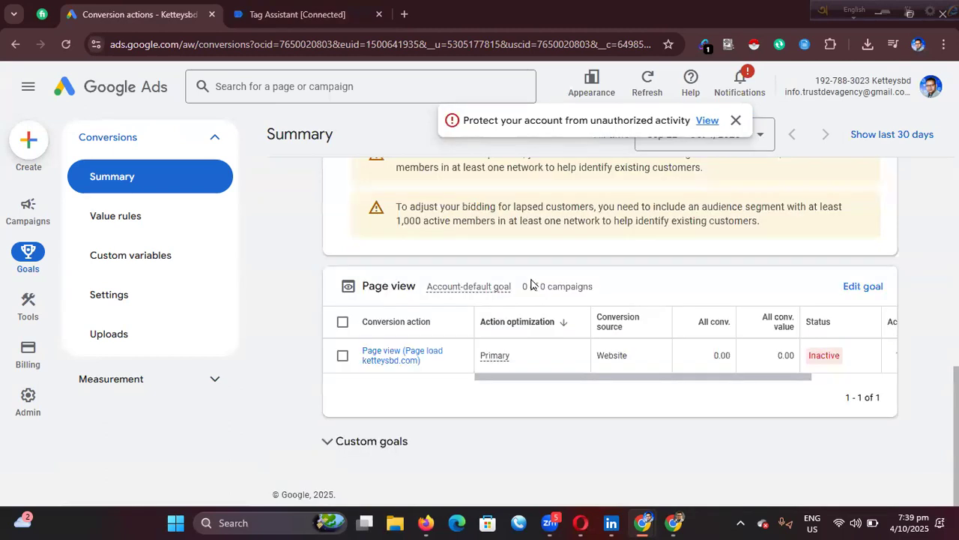
scroll(598, 263, up, 3)
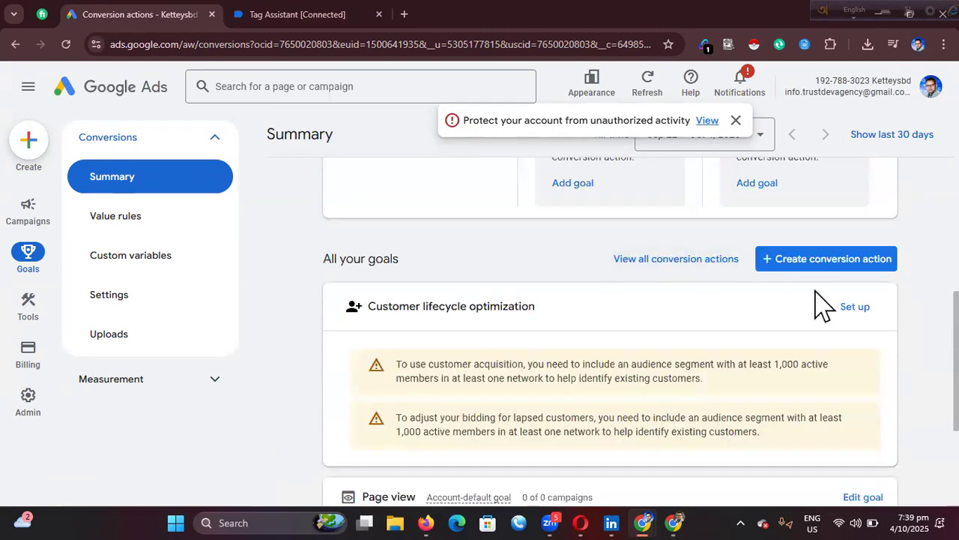
scroll(608, 339, down, 3)
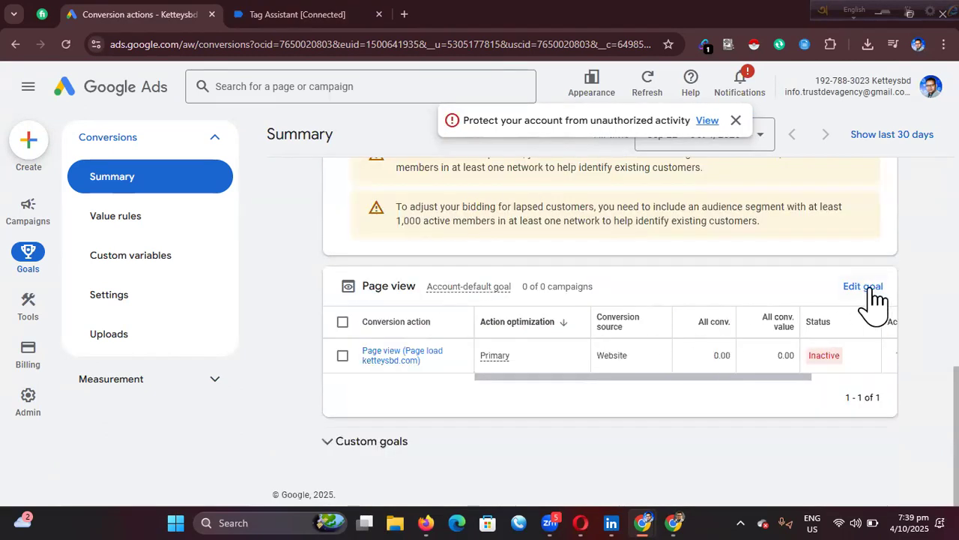
click(344, 322)
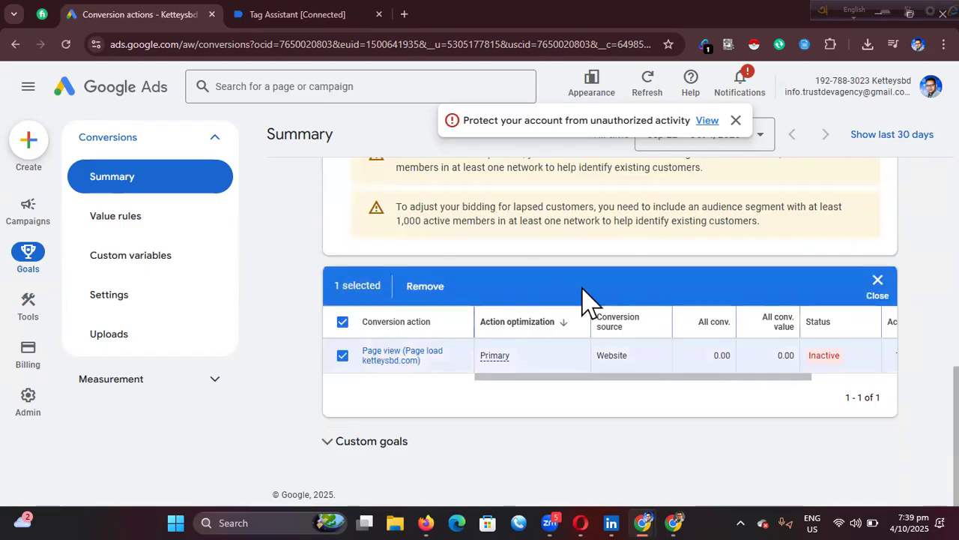
click(440, 291)
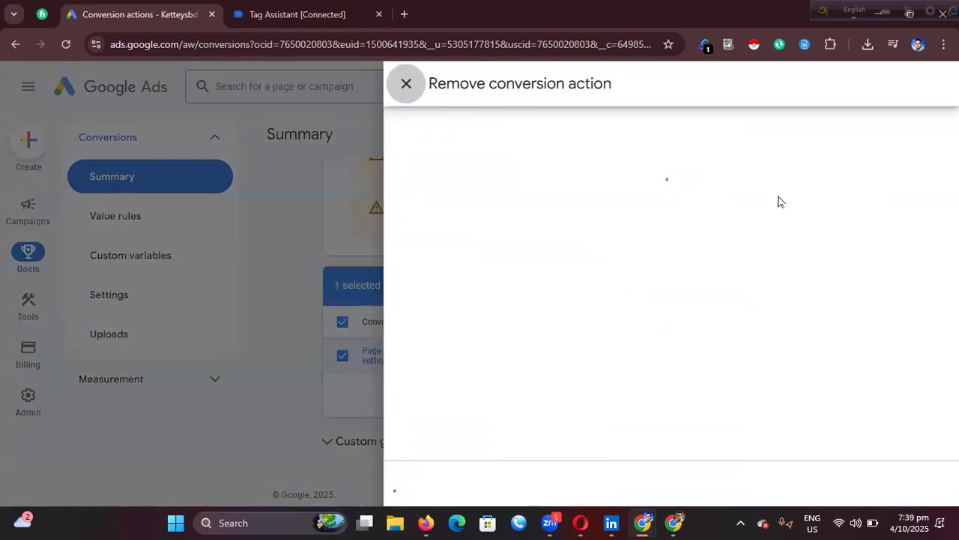
click(426, 486)
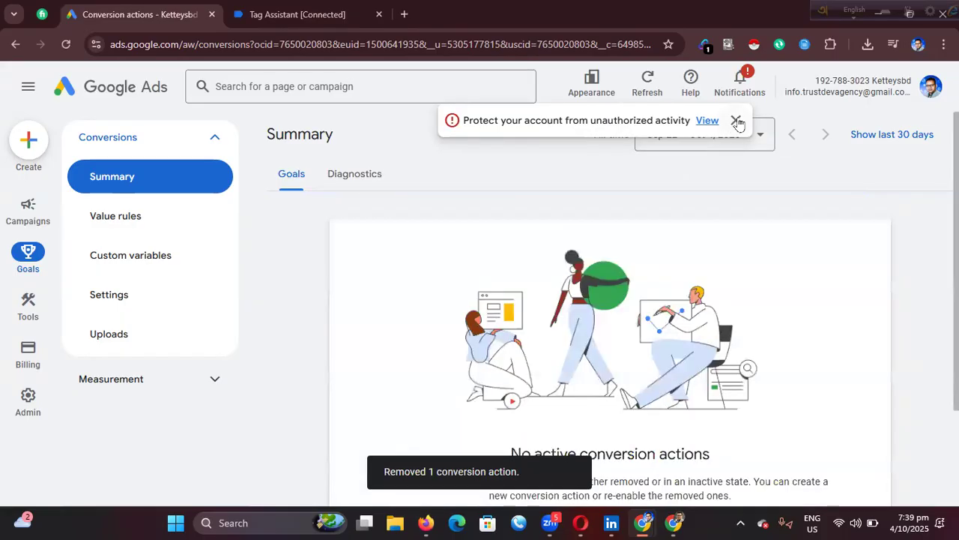
click(737, 121)
Switch to the Tag Manager browser window and stop the Tag Assistant debugging session for ketteysbd.com.
click(300, 14)
drag(78, 62, 137, 5)
click(674, 522)
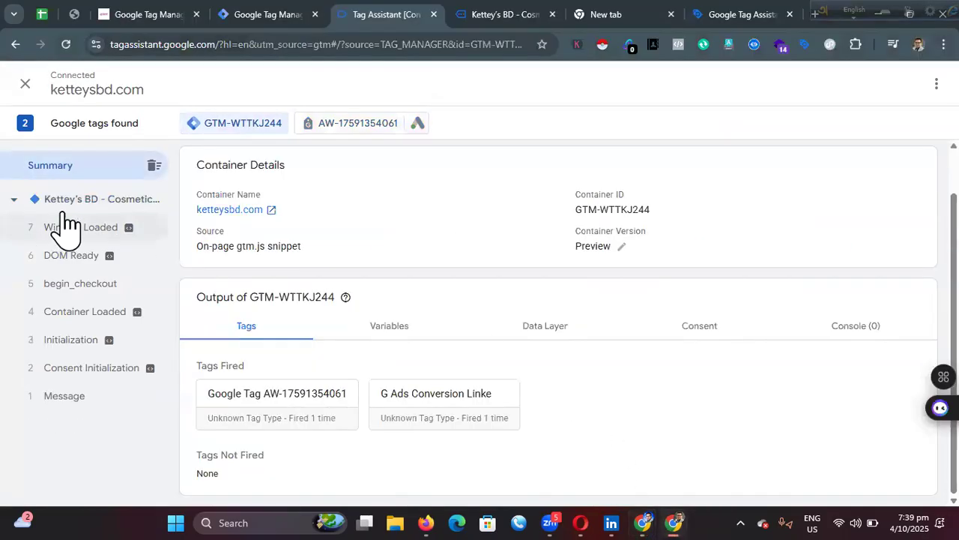
click(30, 95)
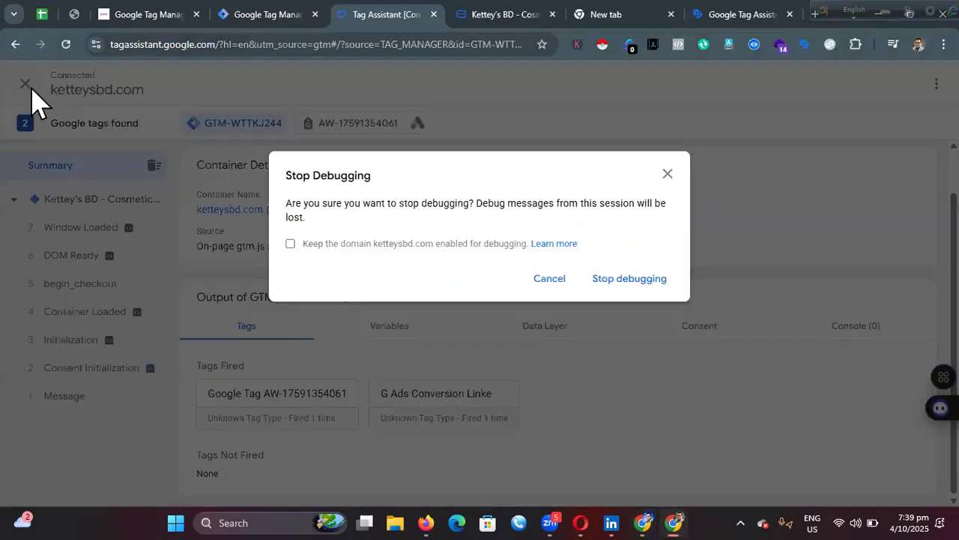
click(623, 279)
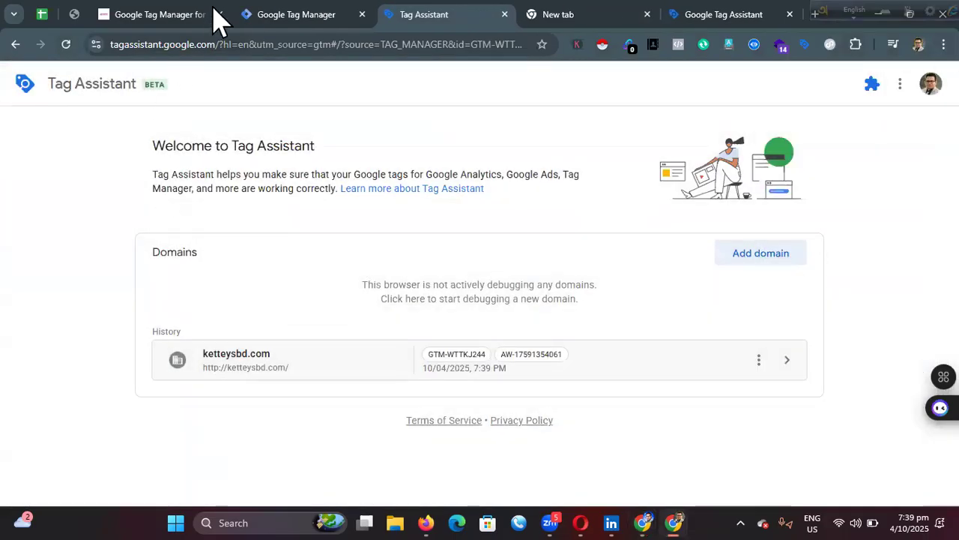
Delete all tags from the ketteysbd.com container in Tag Manager and dismiss the deletion notice.
click(299, 15)
click(56, 269)
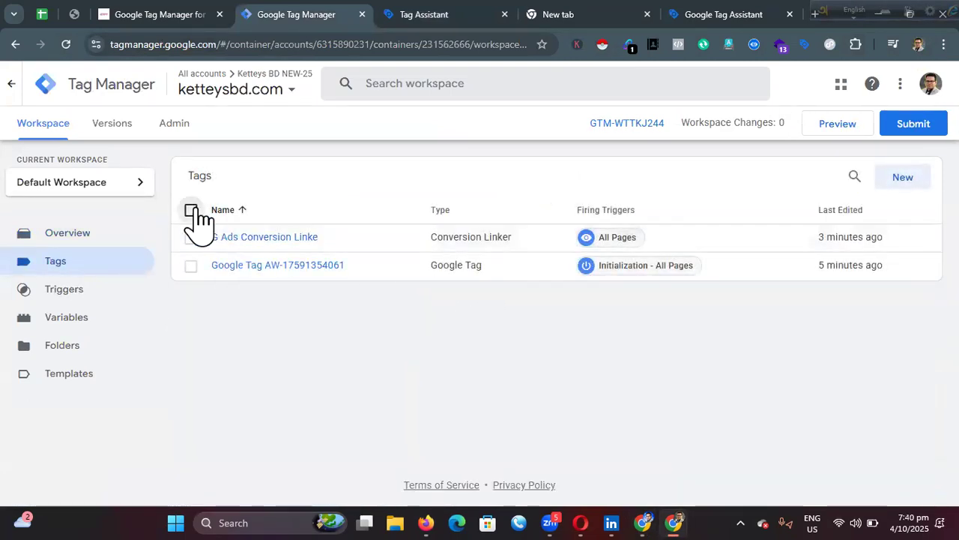
click(192, 210)
click(889, 176)
click(620, 242)
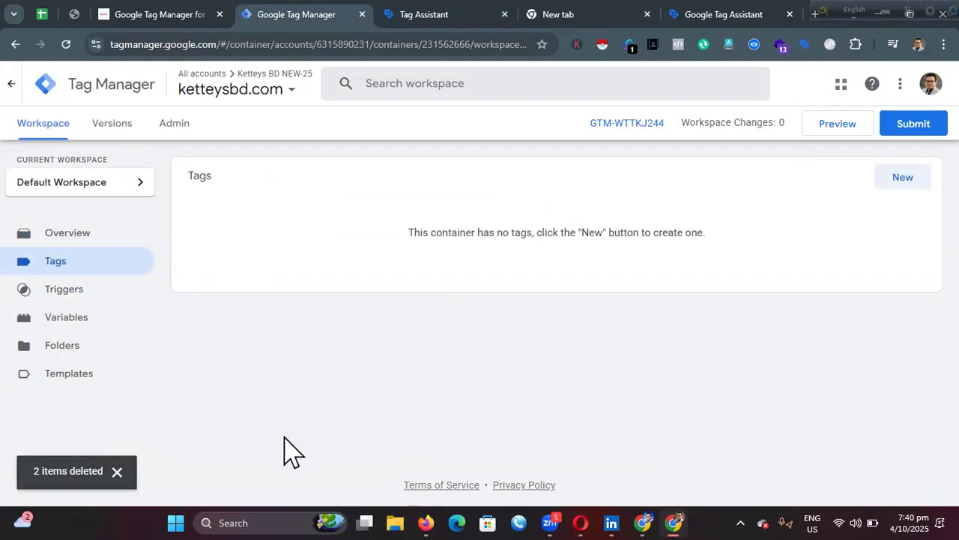
click(116, 473)
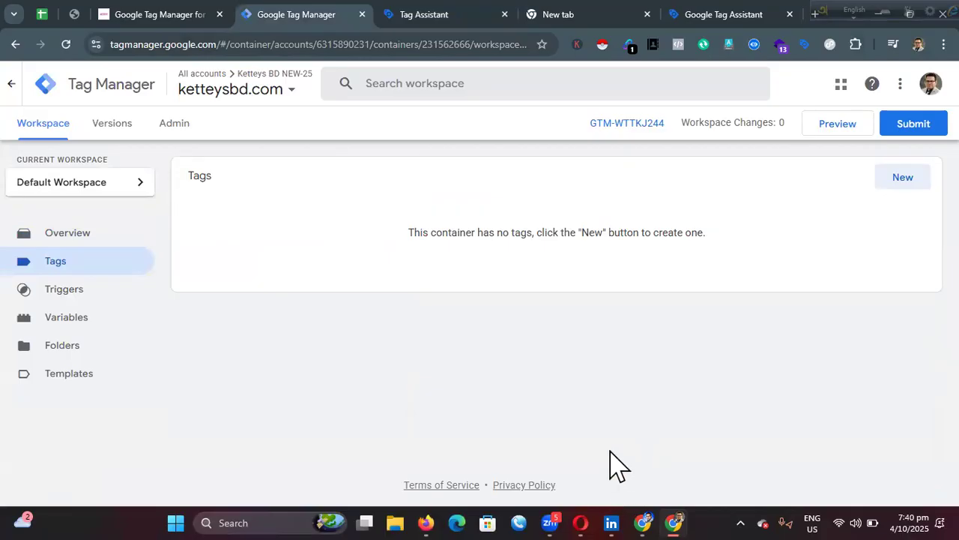
Return to the Google Ads browser window and close the connected Tag Assistant page there.
mouse_move(643, 499)
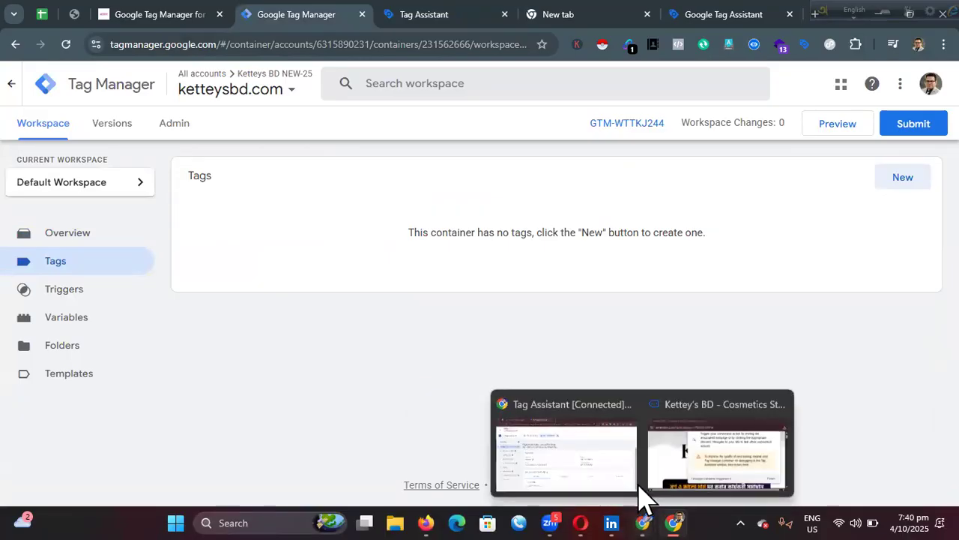
click(574, 479)
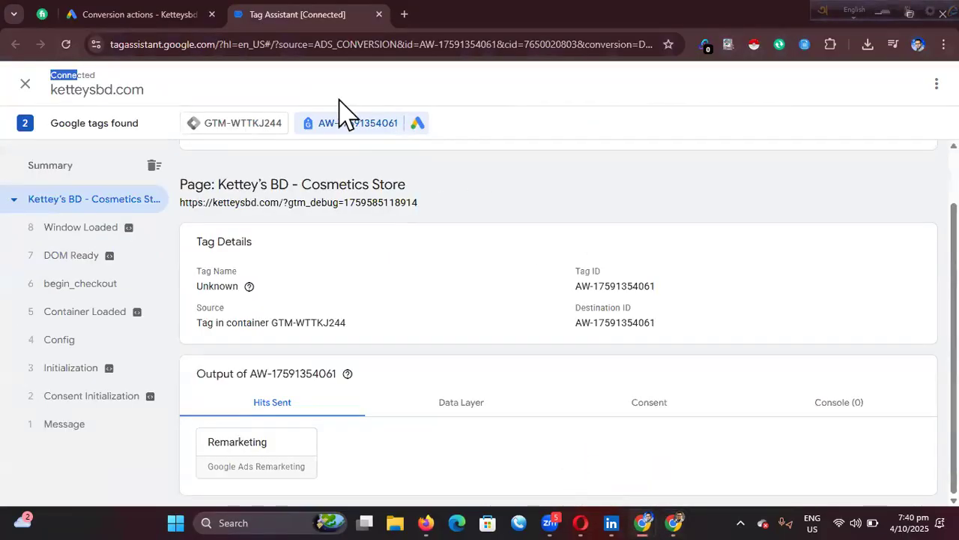
click(378, 14)
click(532, 125)
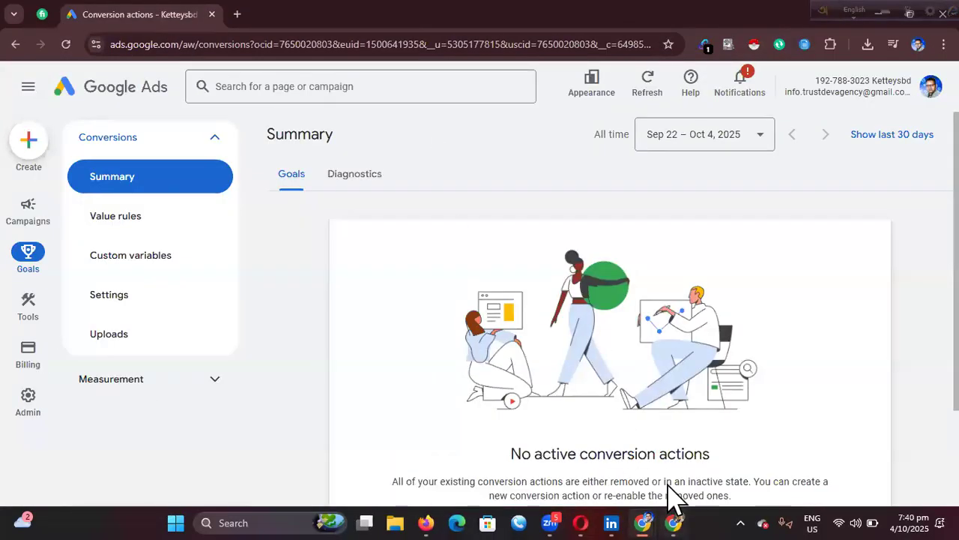
click(672, 514)
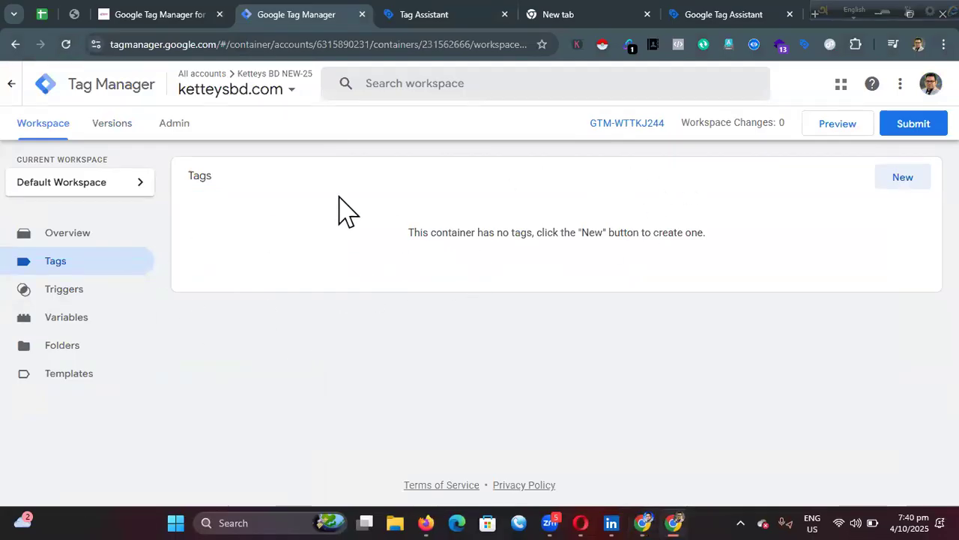
mouse_move(643, 520)
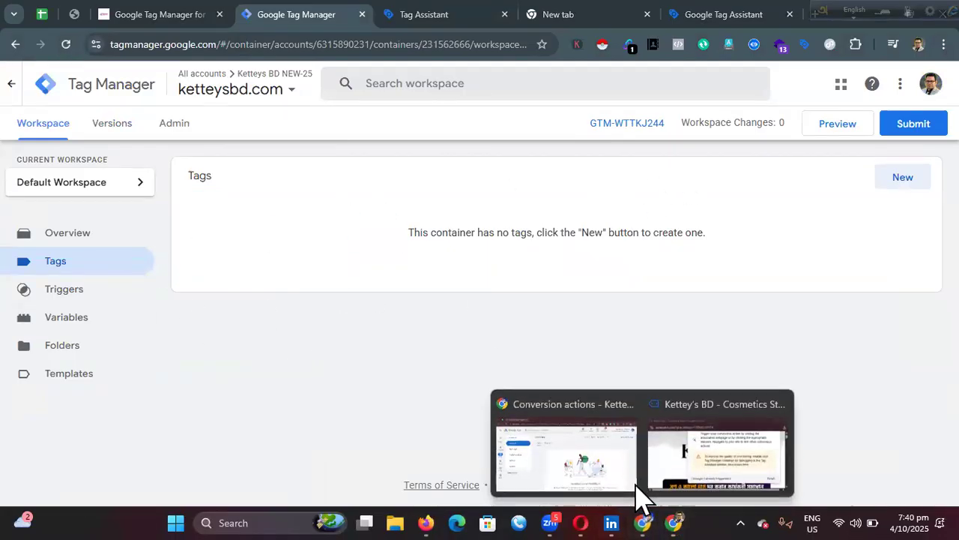
click(589, 475)
Start a new conversion action and save the measurement sources with website and phone call conversions selected.
scroll(472, 292, down, 2)
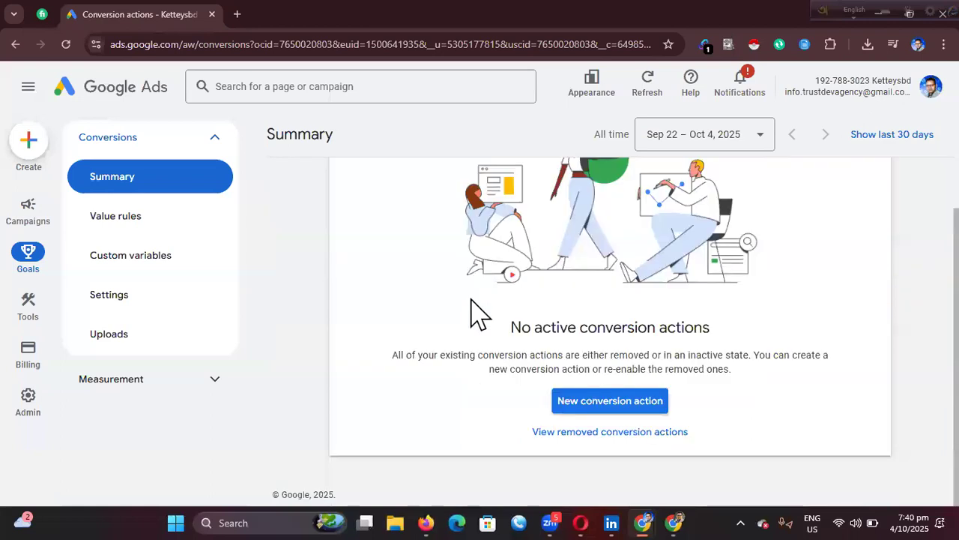
click(599, 403)
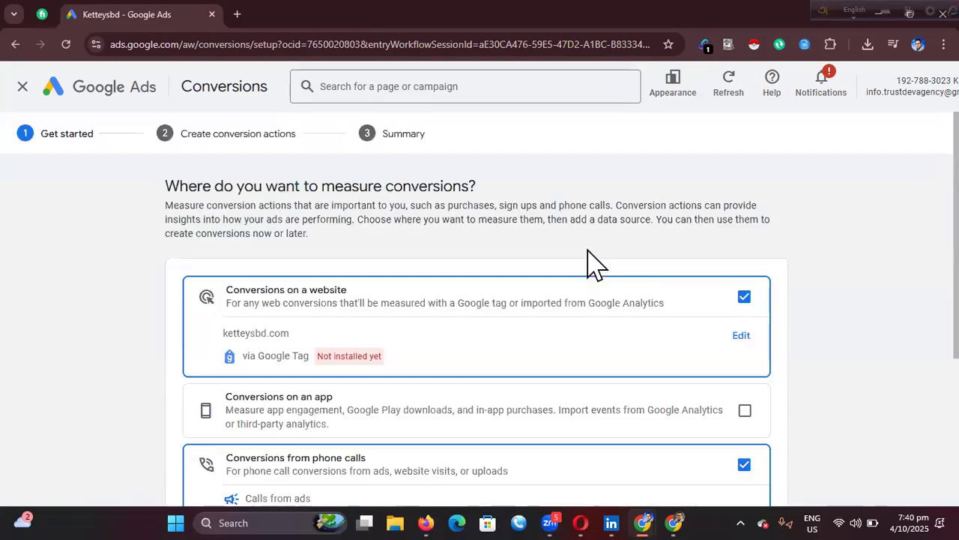
scroll(502, 266, down, 3)
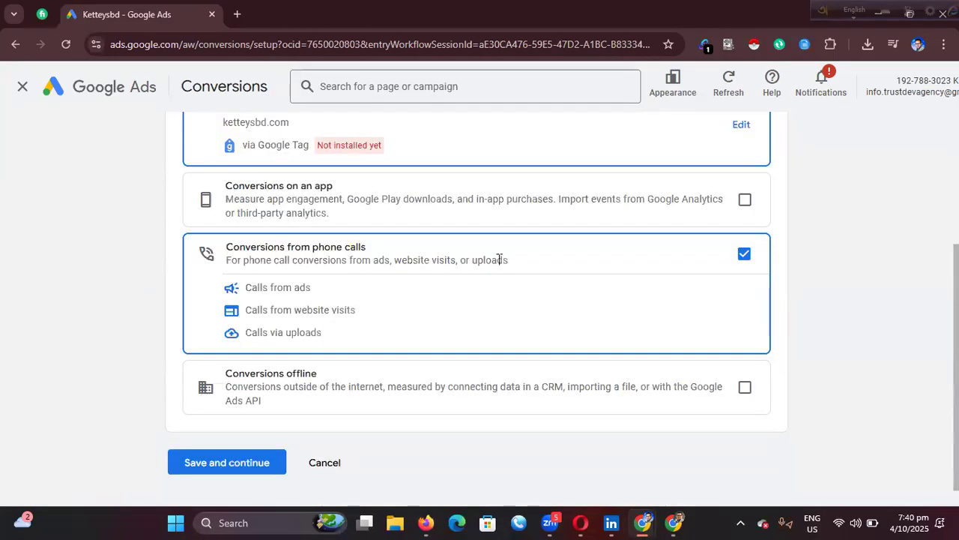
scroll(469, 268, up, 3)
scroll(462, 274, down, 4)
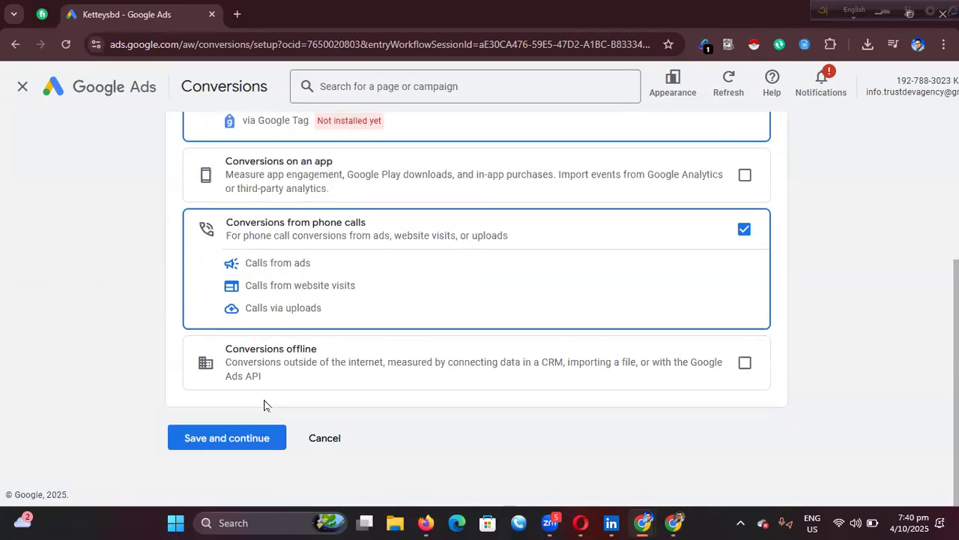
click(255, 438)
Expand the full list of conversion categories and choose Page view.
scroll(390, 368, down, 2)
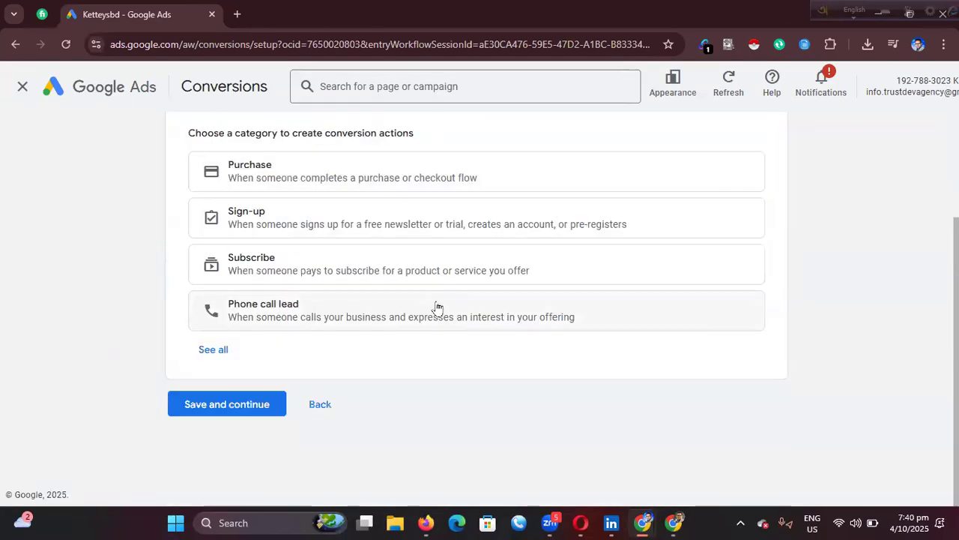
click(216, 353)
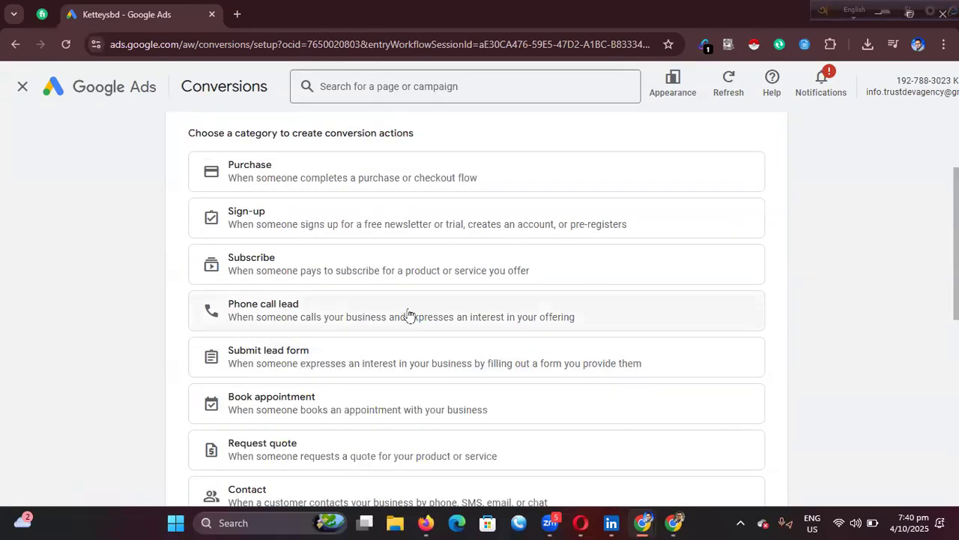
scroll(409, 315, down, 5)
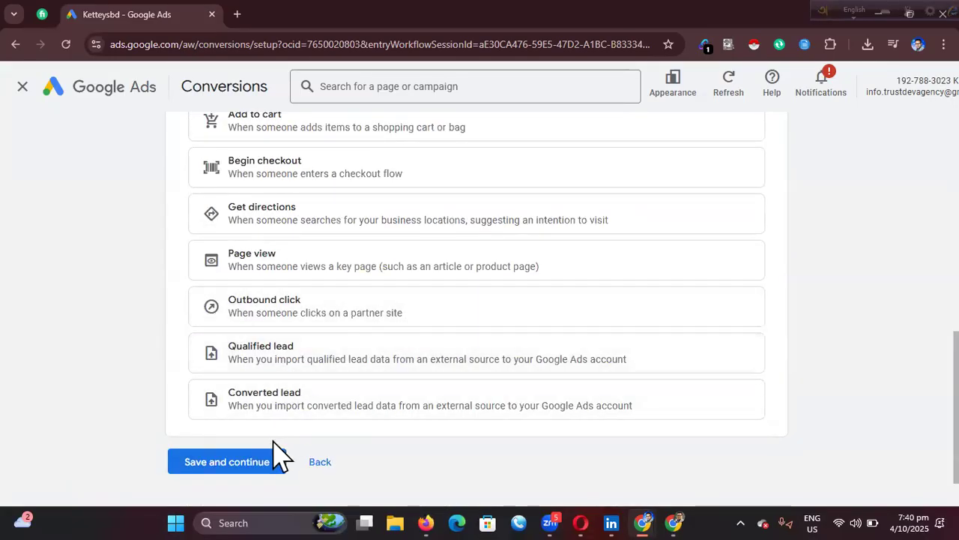
click(323, 273)
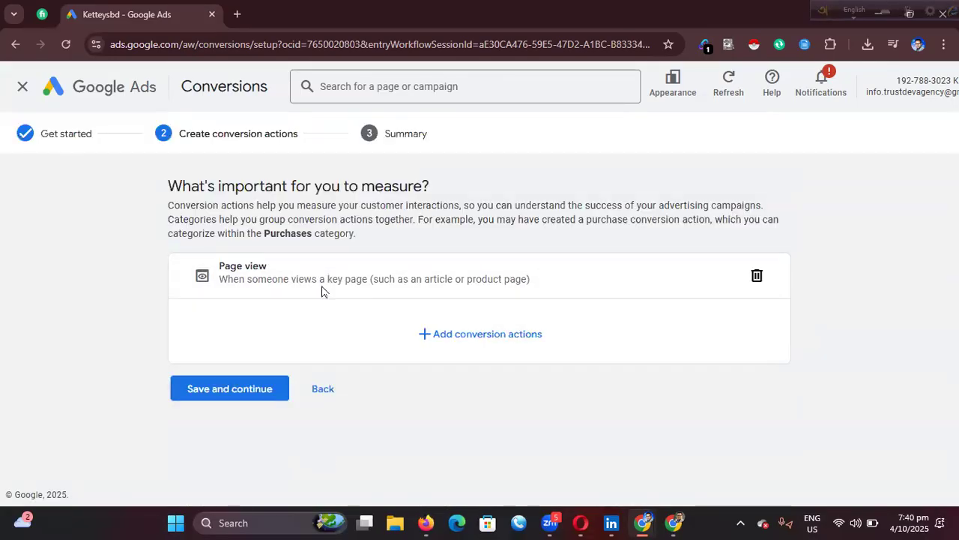
Add a ketteysbd.com web conversion action to Page view, measured by the URL where the conversion is completed.
click(467, 335)
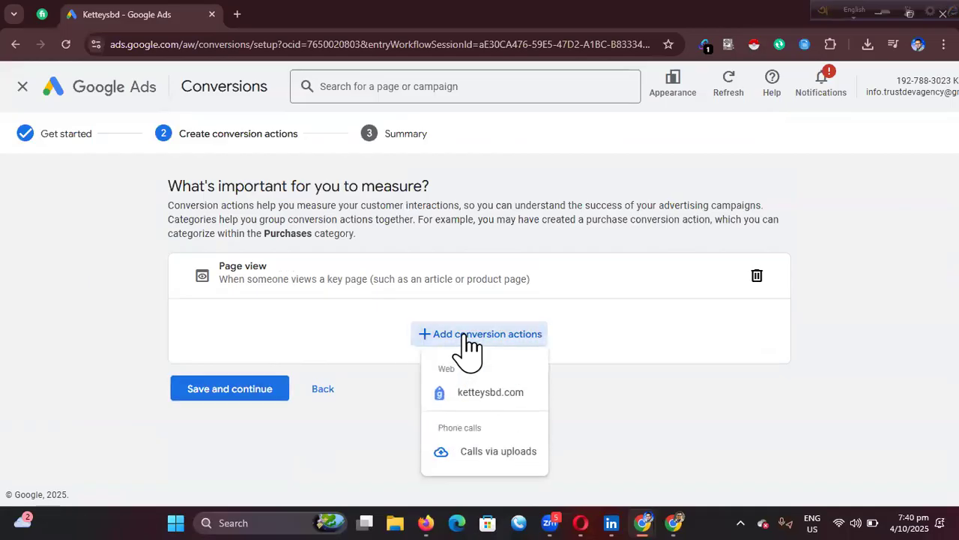
click(467, 411)
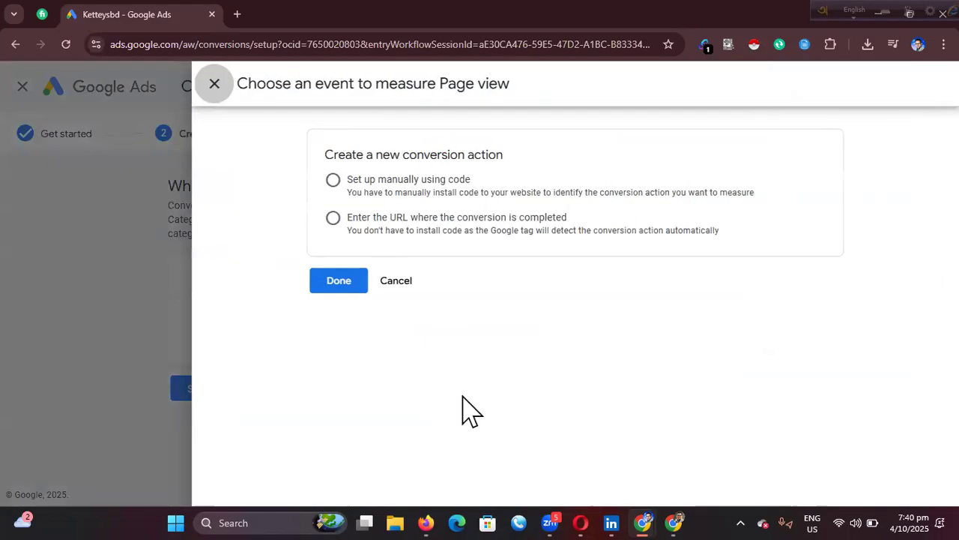
click(333, 219)
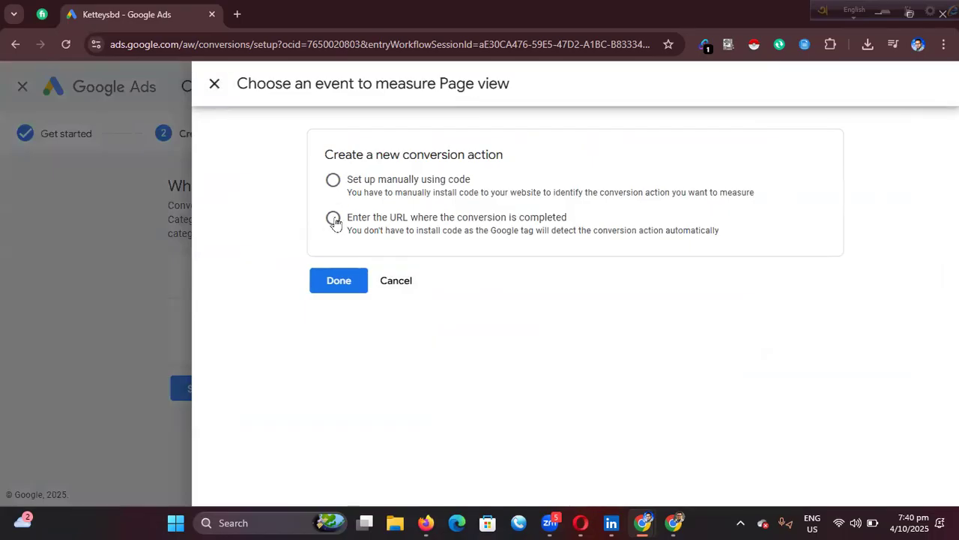
click(332, 180)
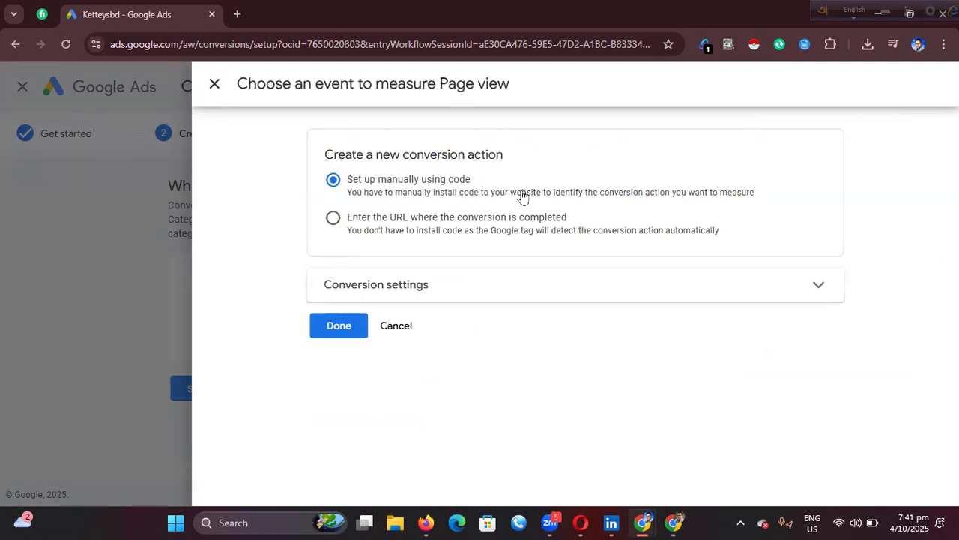
click(332, 218)
click(463, 364)
scroll(691, 275, down, 1)
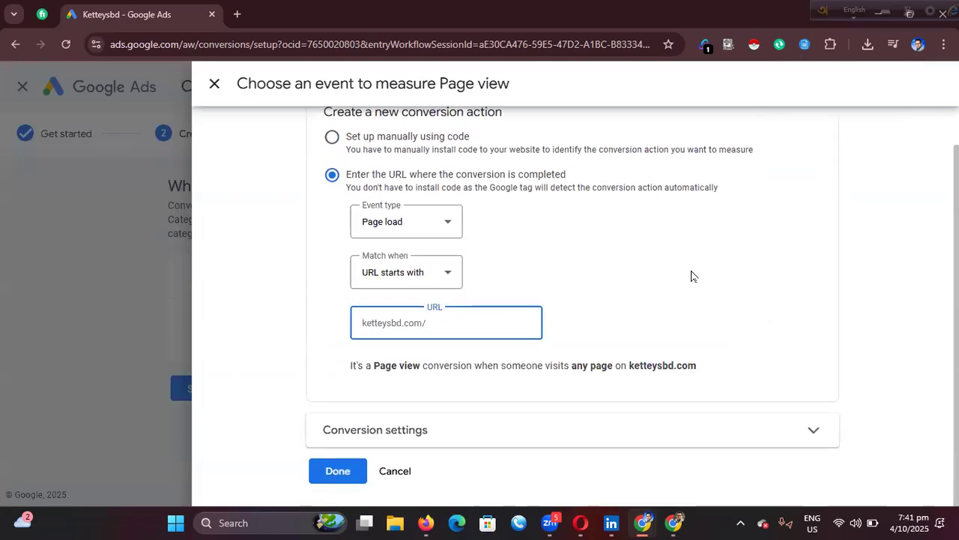
Set the page load event to match when URL is ketteysbd.com/, confirm it, and save the conversion actions.
click(348, 481)
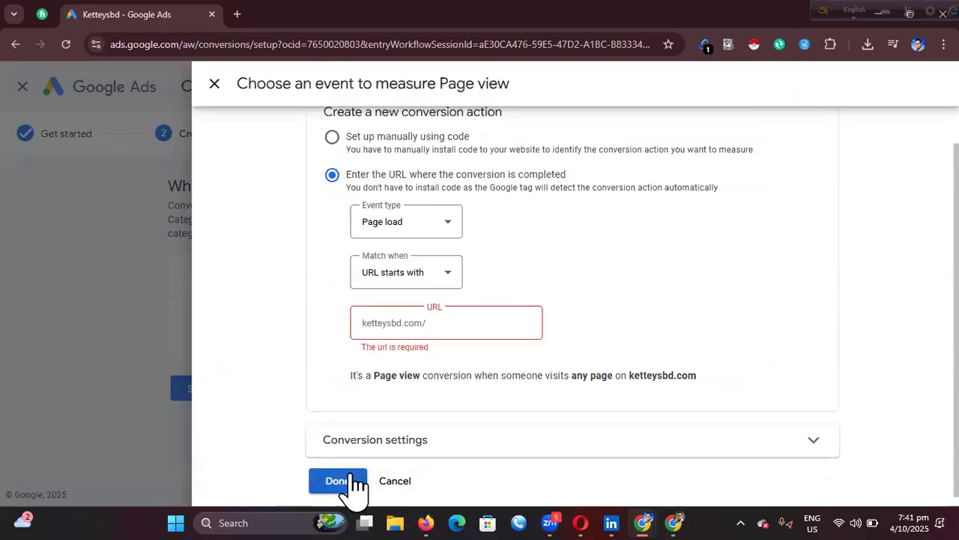
click(443, 323)
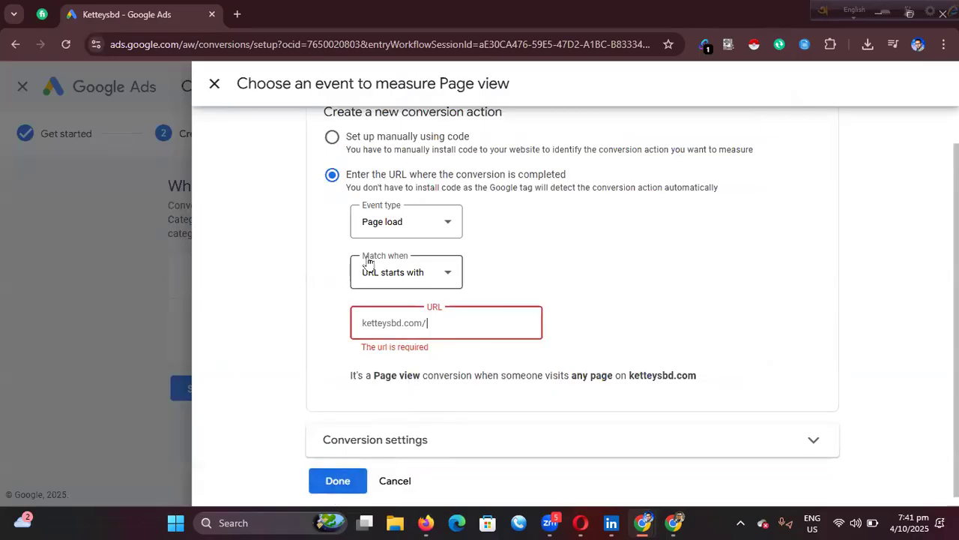
click(405, 238)
click(421, 244)
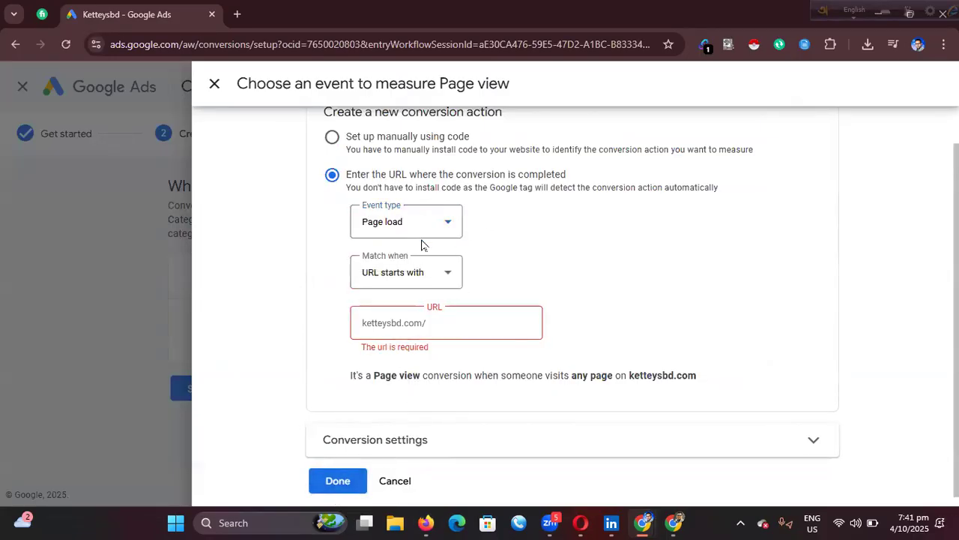
click(413, 284)
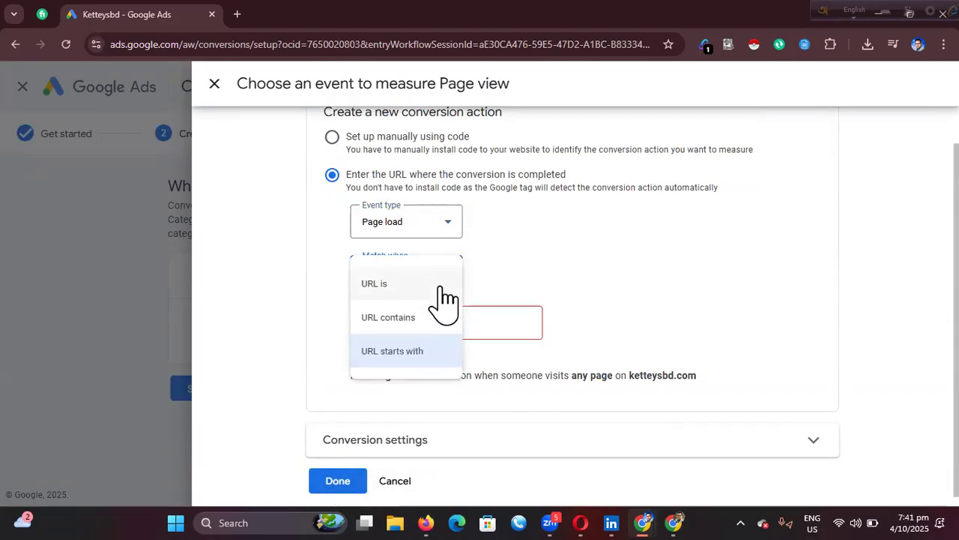
click(408, 285)
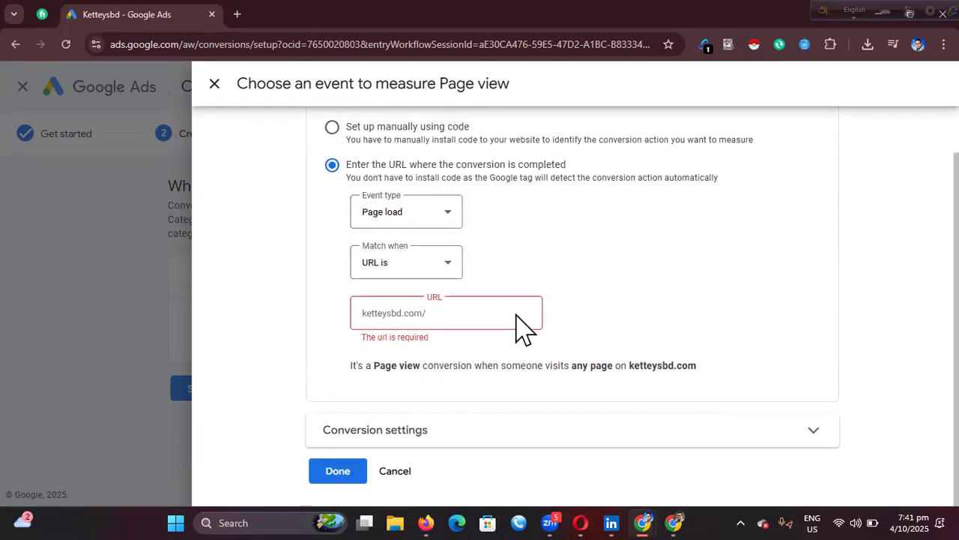
click(343, 474)
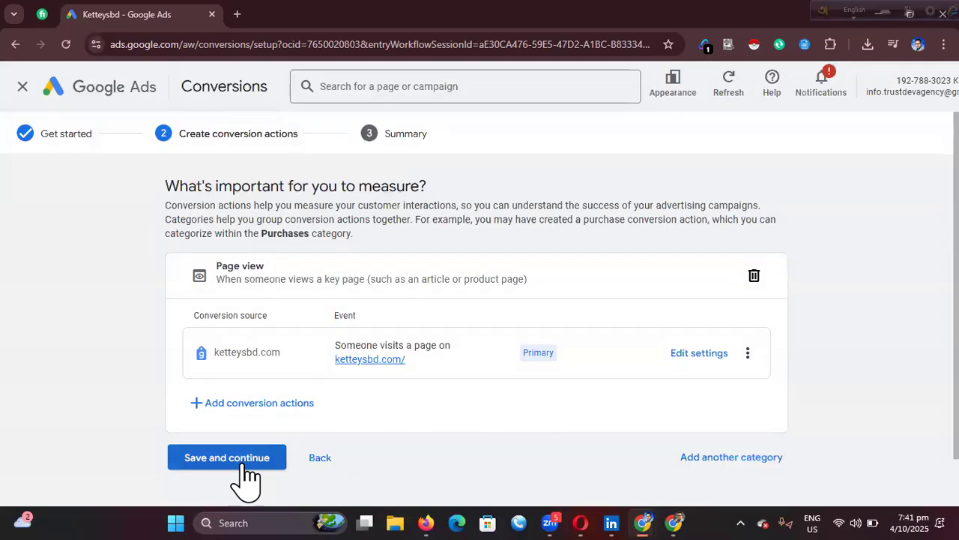
click(243, 459)
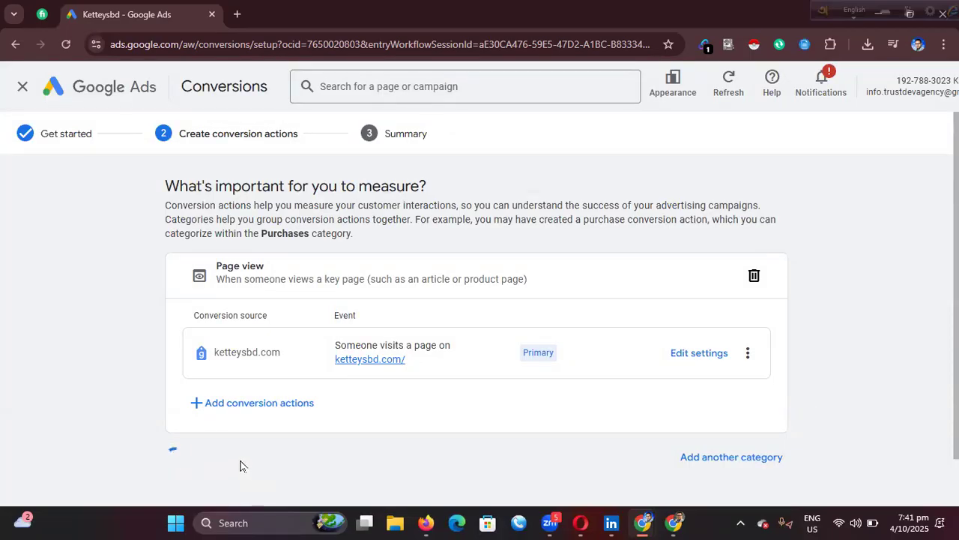
Review the Google tag setup options, including reusing an existing tag, and close the setup without confirming.
scroll(445, 330, down, 5)
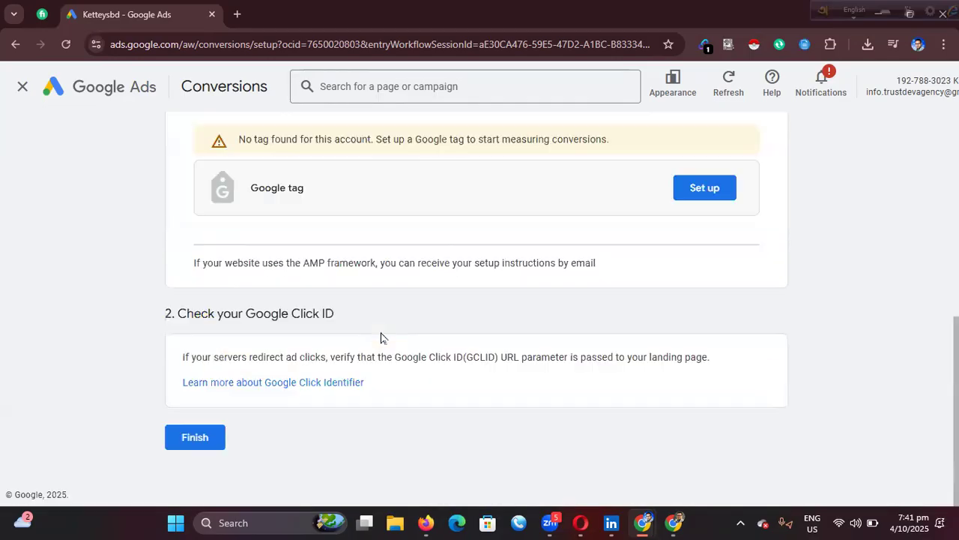
click(697, 190)
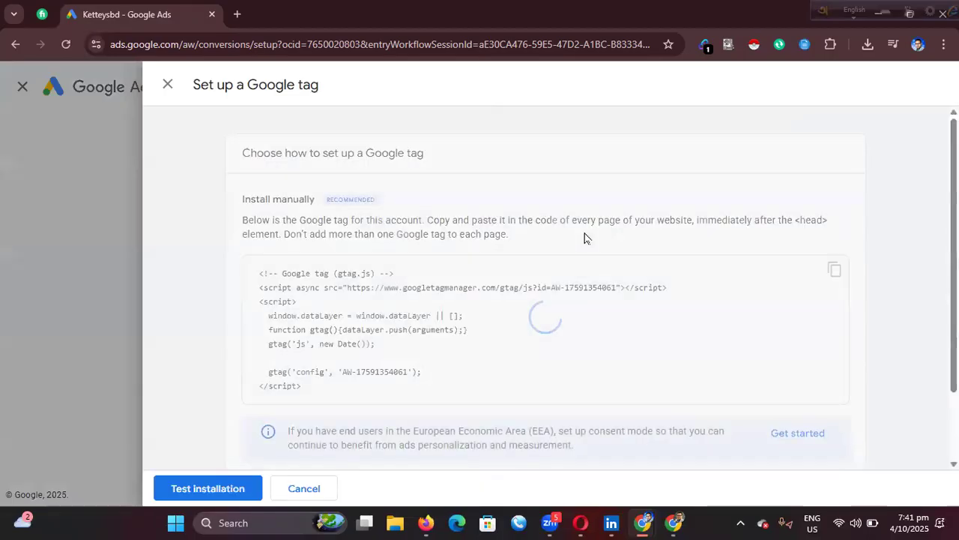
scroll(514, 296, down, 2)
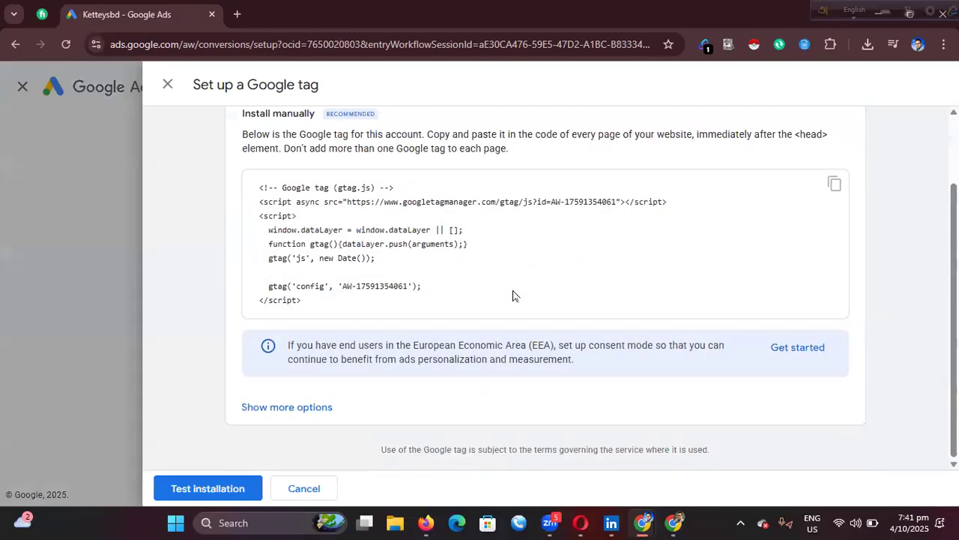
click(300, 409)
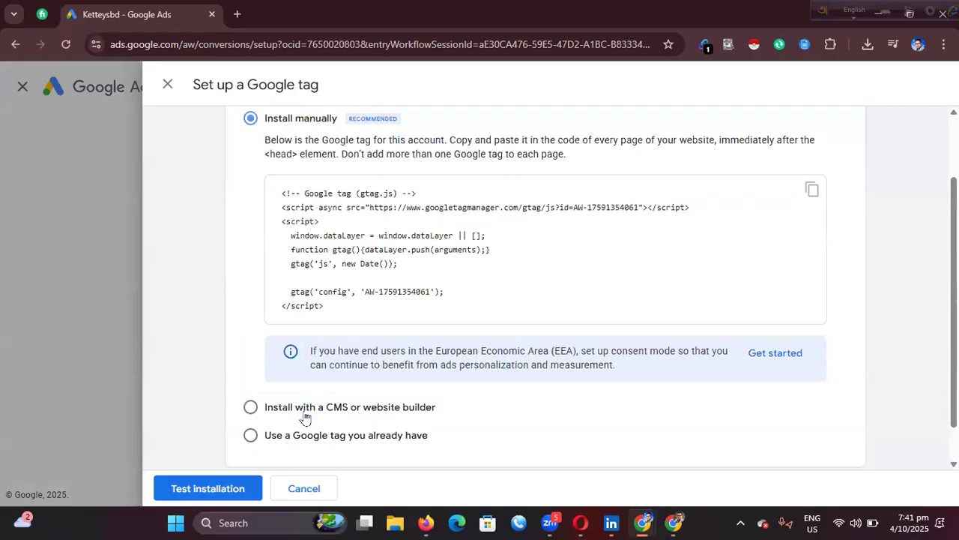
click(252, 435)
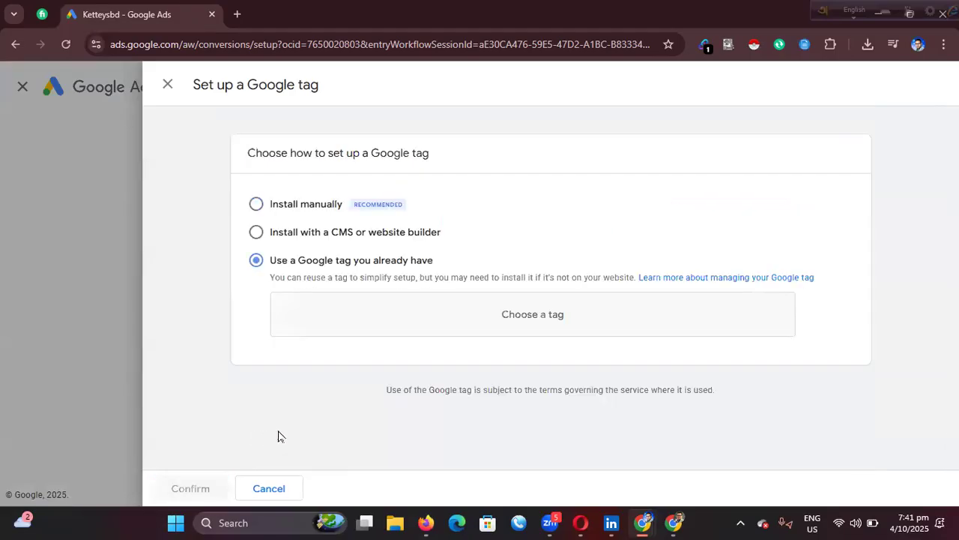
click(256, 204)
click(169, 84)
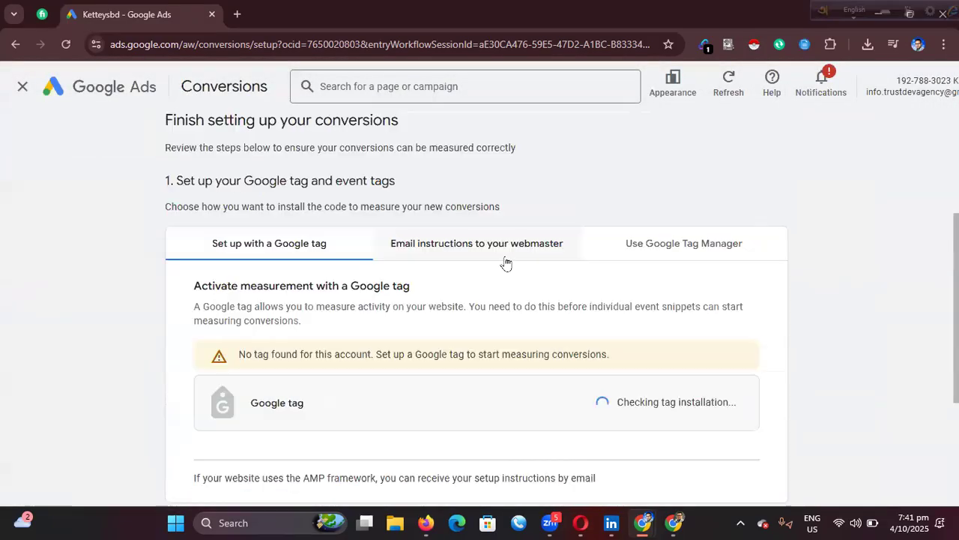
Show the Google Tag Manager installation instructions for the new conversion and copy the Google tag ID.
click(663, 250)
scroll(445, 261, down, 3)
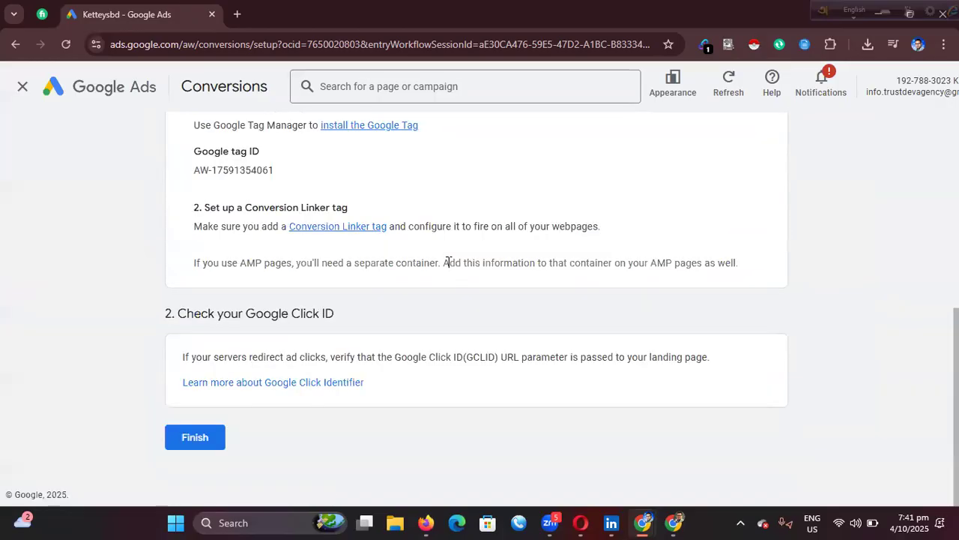
scroll(464, 260, up, 3)
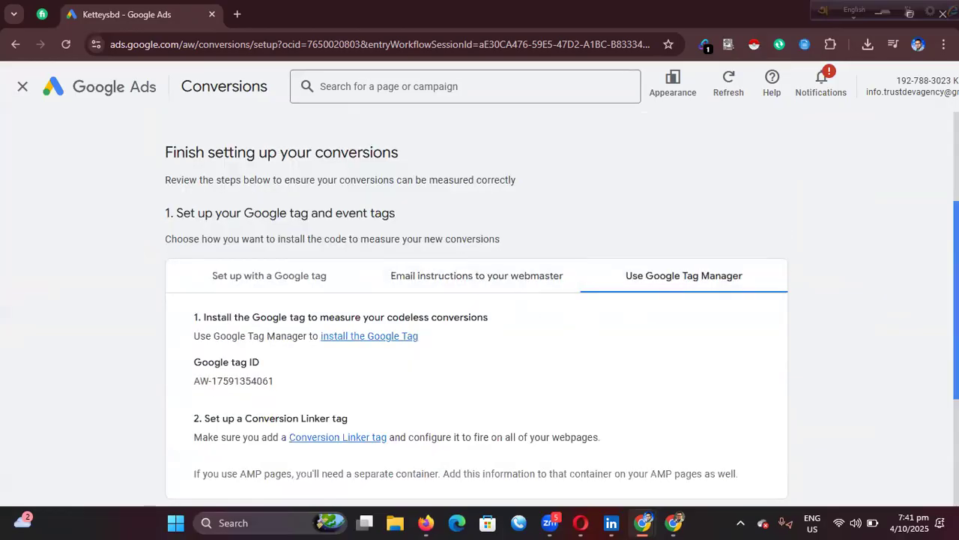
scroll(467, 273, down, 2)
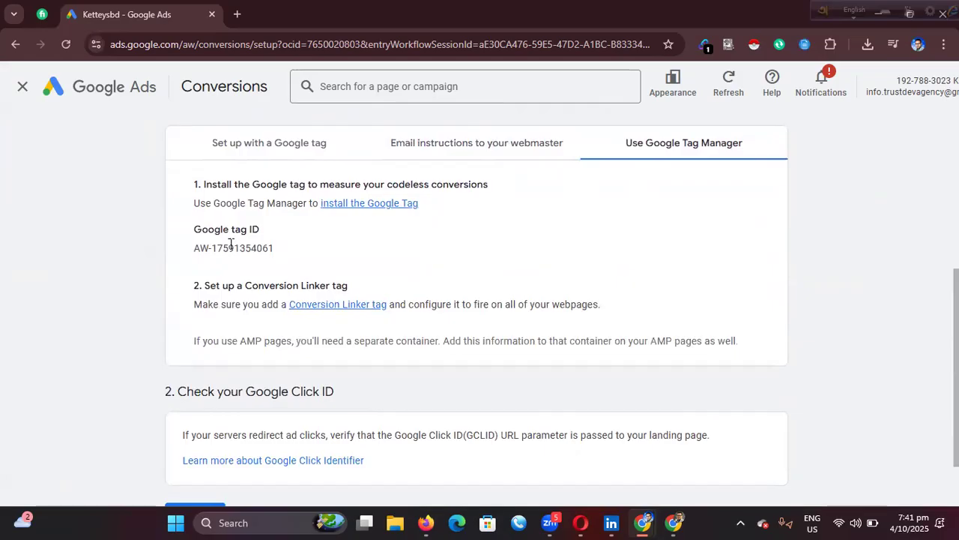
drag(226, 225, 272, 223)
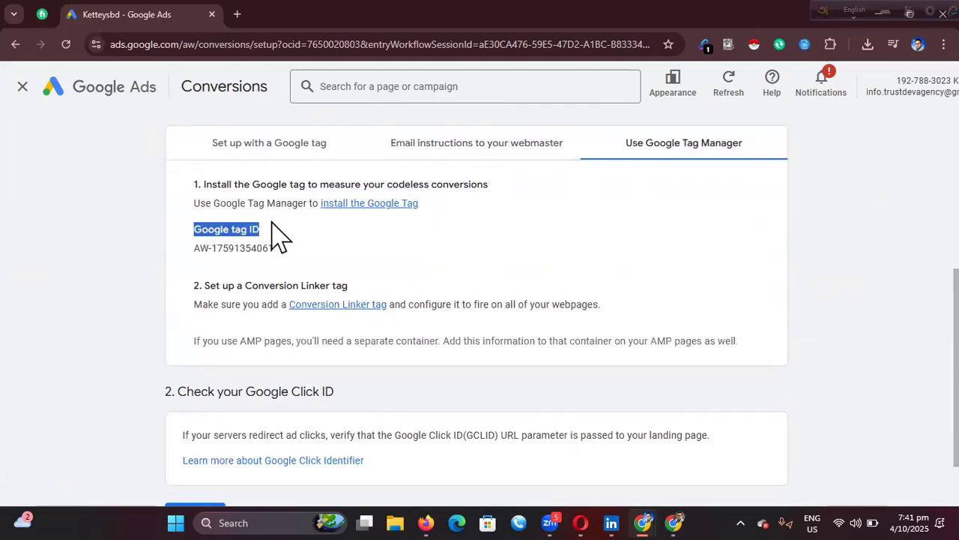
click(321, 231)
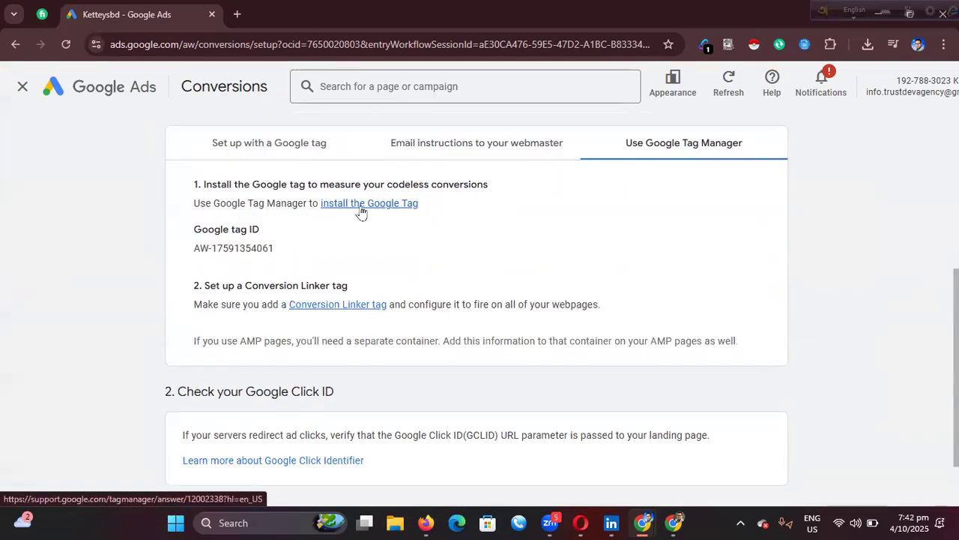
drag(274, 251, 194, 248)
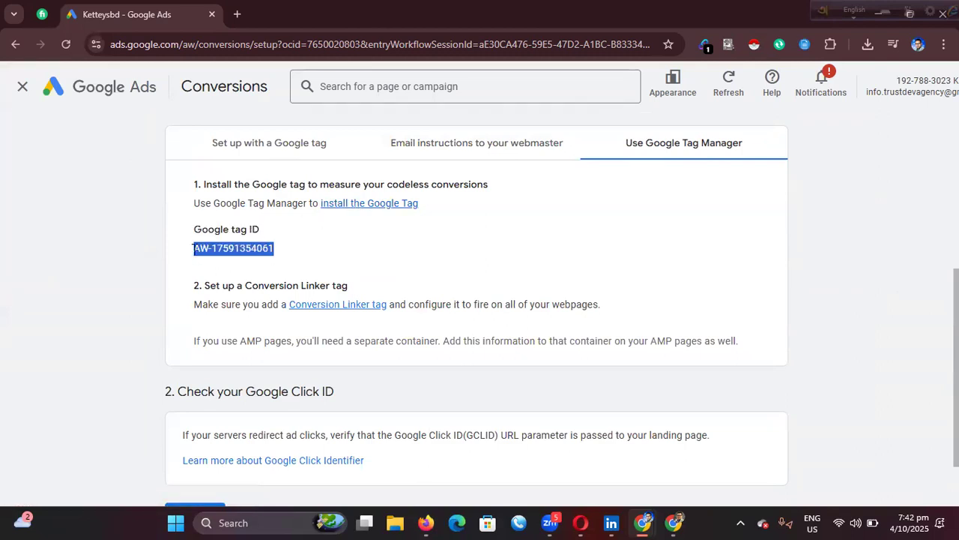
mouse_move(672, 522)
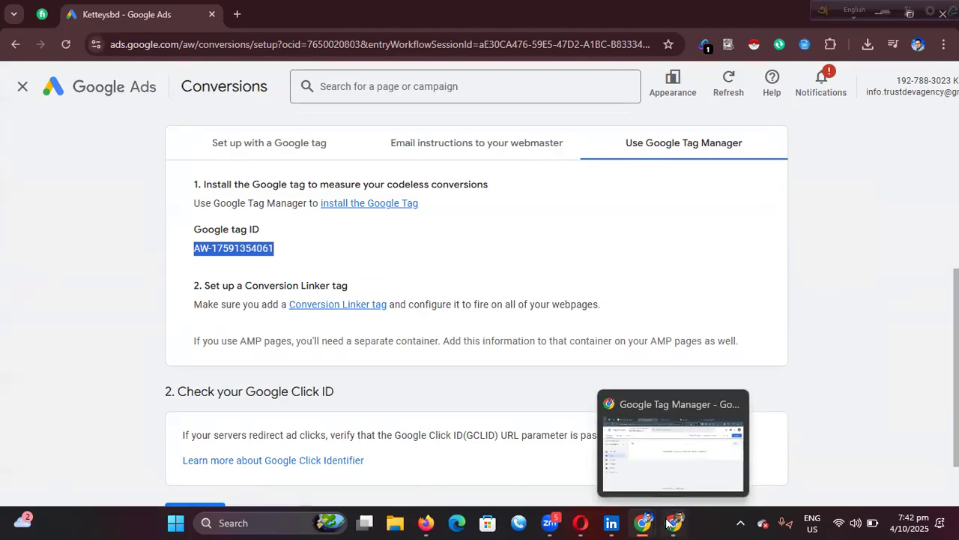
click(669, 522)
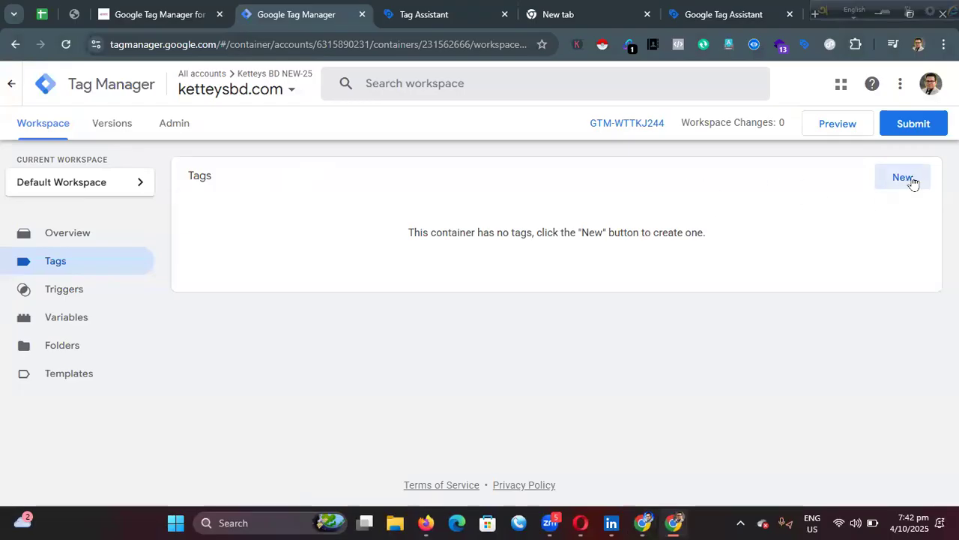
click(903, 177)
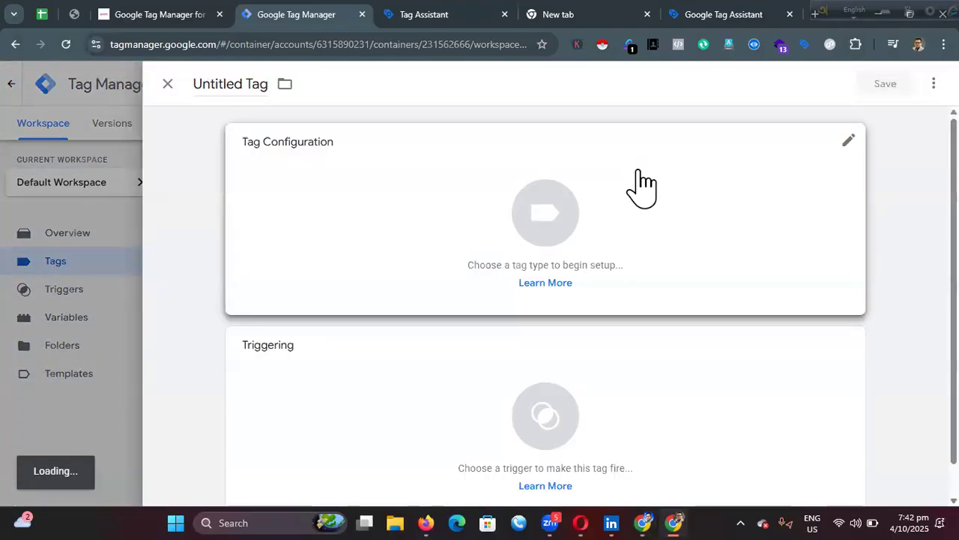
click(639, 173)
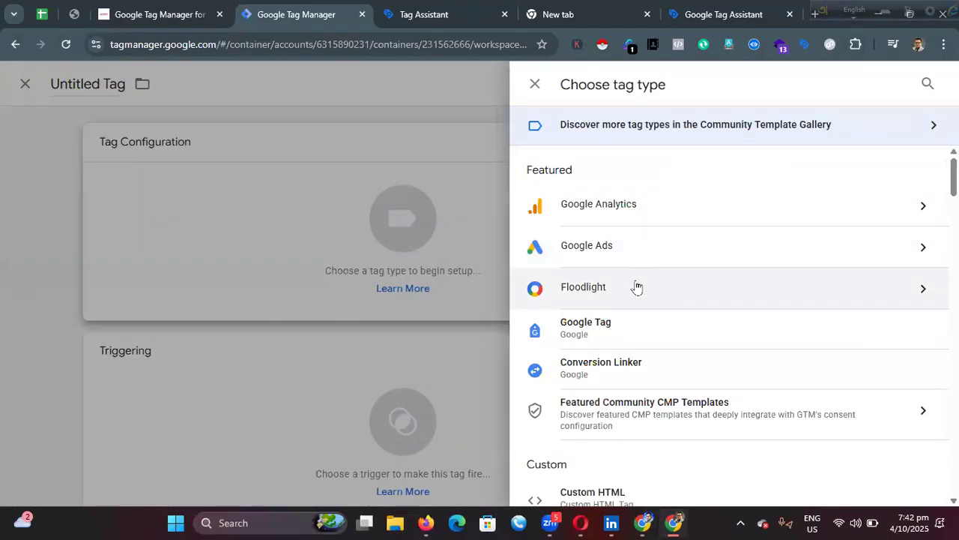
click(638, 334)
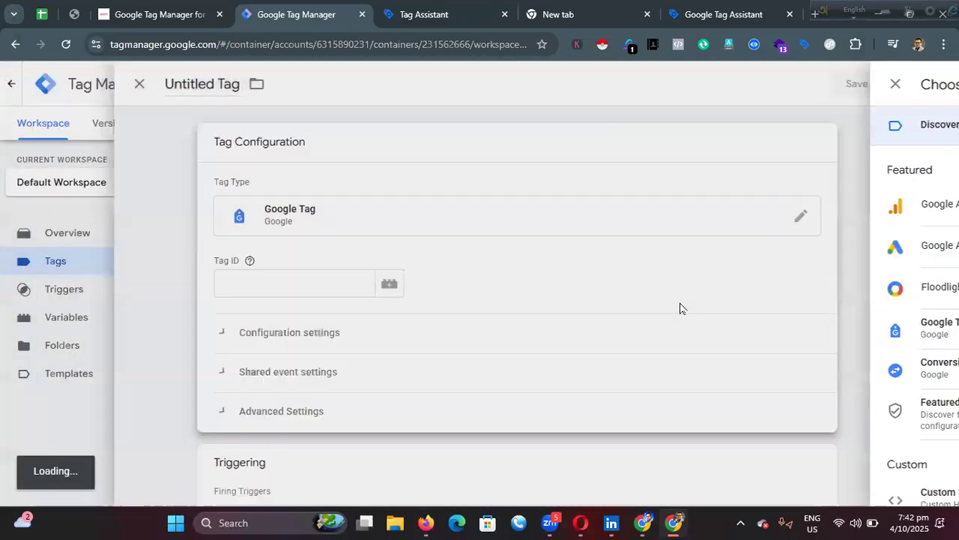
click(337, 285)
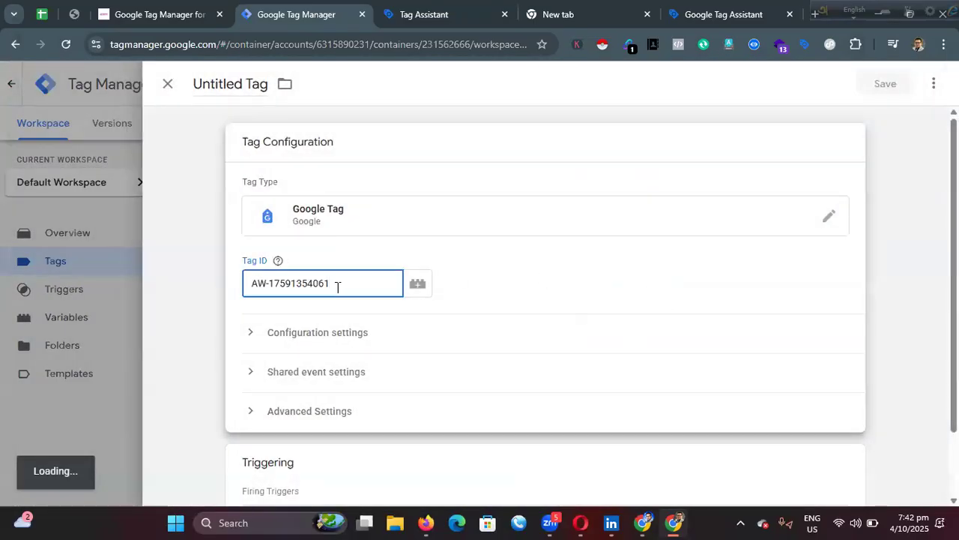
Check the tag's Initialization - All Pages trigger and save the tag under the name Google Tag.
scroll(454, 292, down, 2)
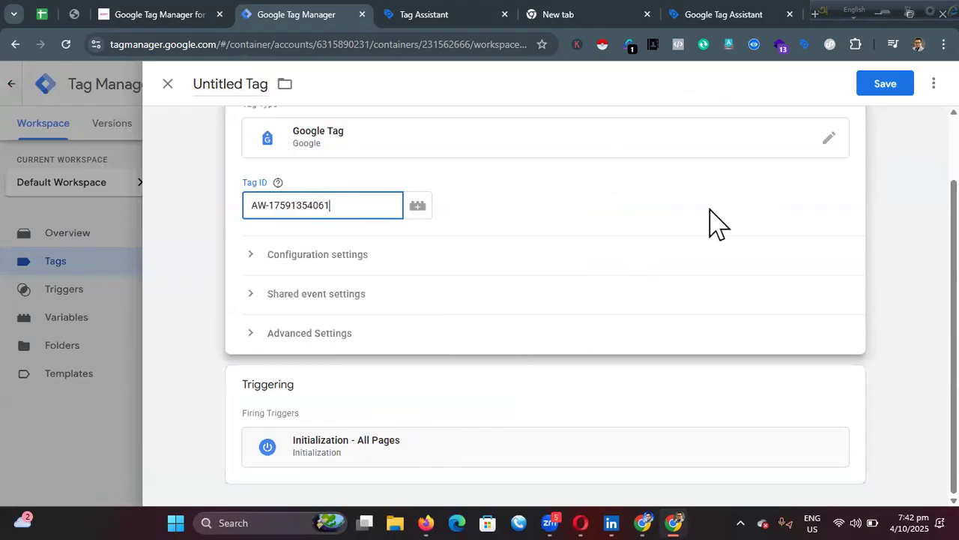
scroll(627, 217, up, 2)
click(886, 87)
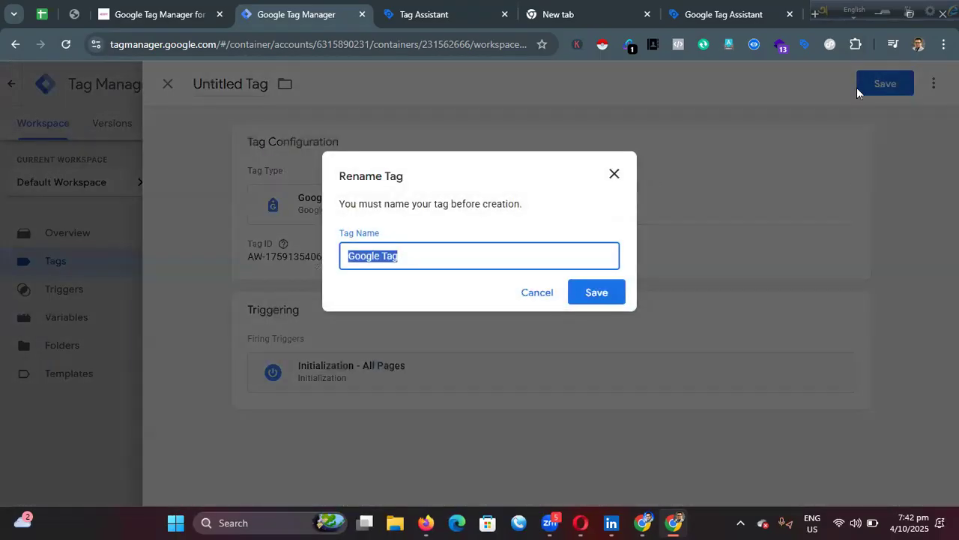
click(408, 264)
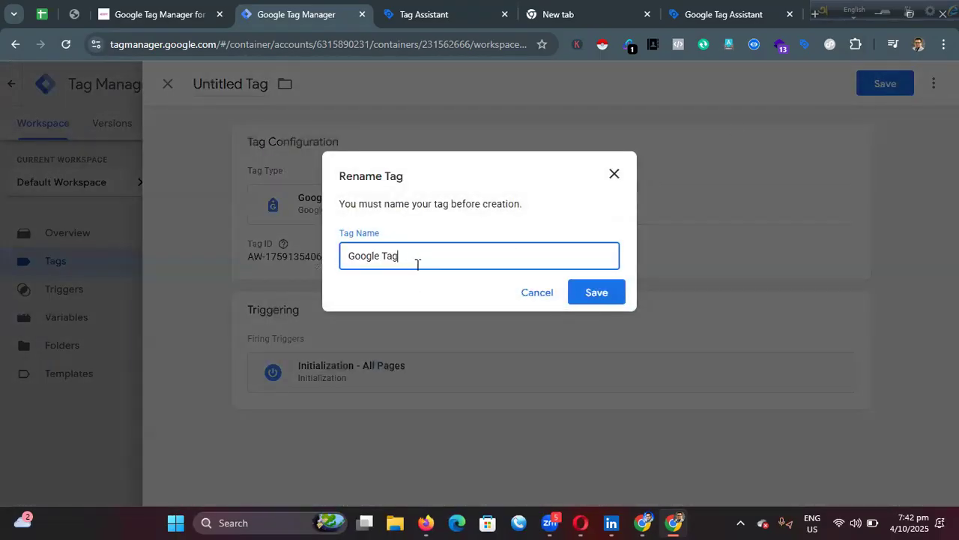
click(596, 293)
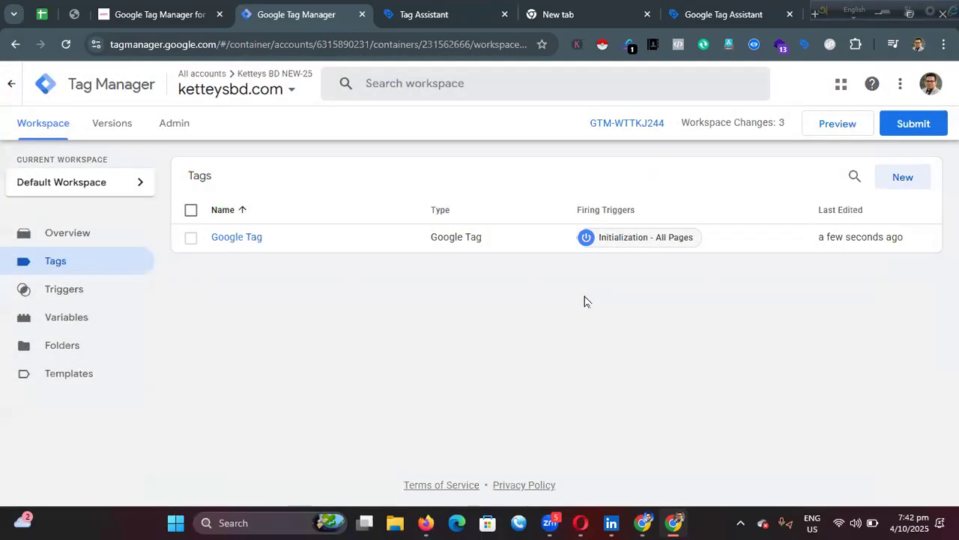
Start a new tag in the container and choose Conversion Linker as its tag type.
click(902, 184)
click(712, 220)
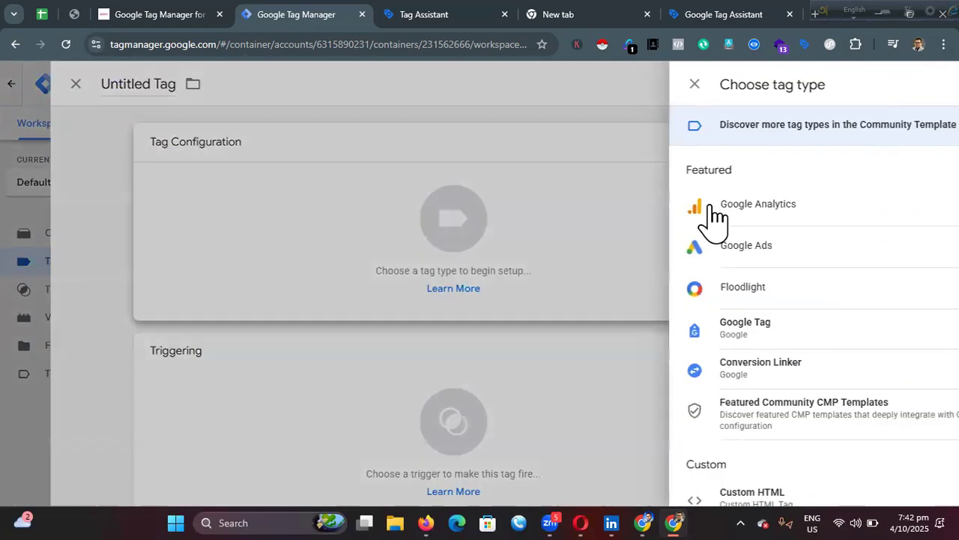
scroll(724, 269, down, 2)
scroll(707, 364, down, 3)
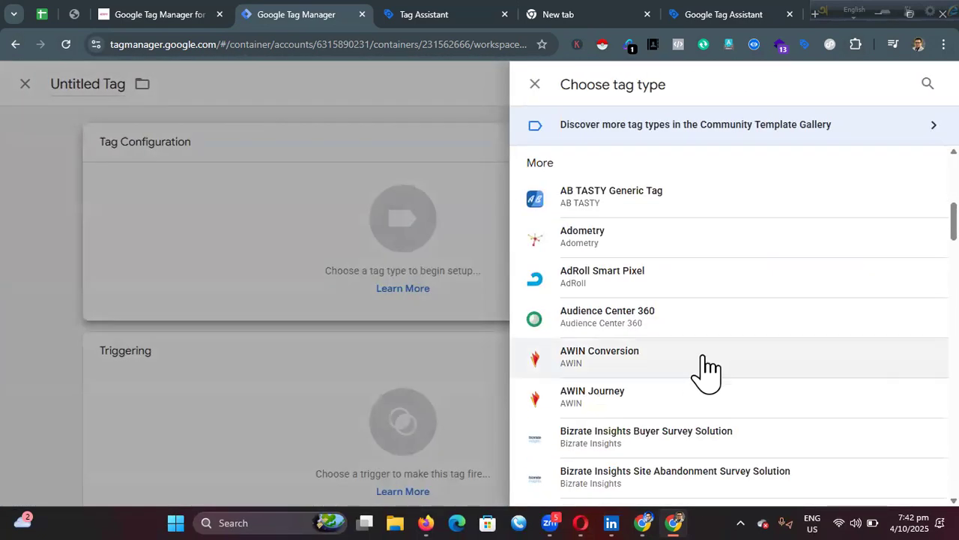
scroll(704, 371, down, 3)
scroll(701, 360, up, 5)
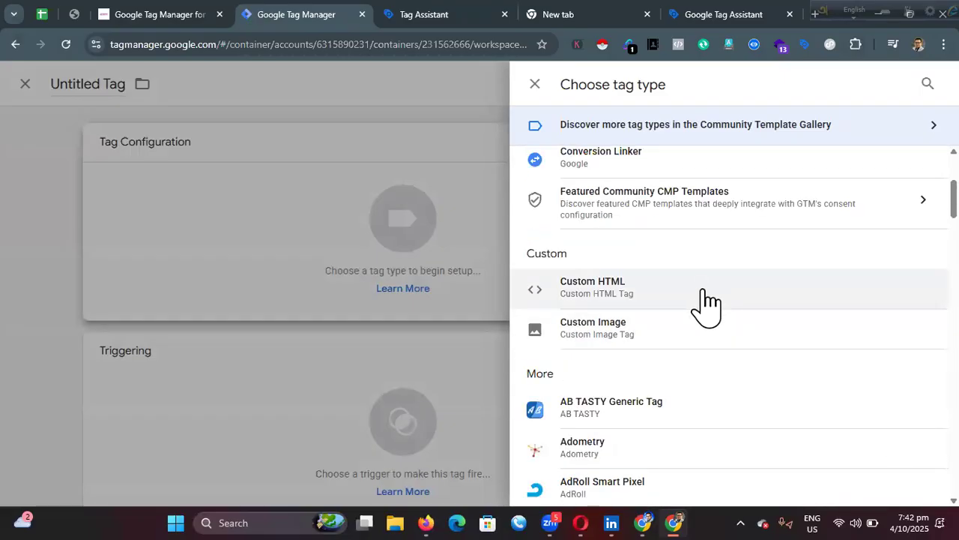
scroll(705, 305, up, 3)
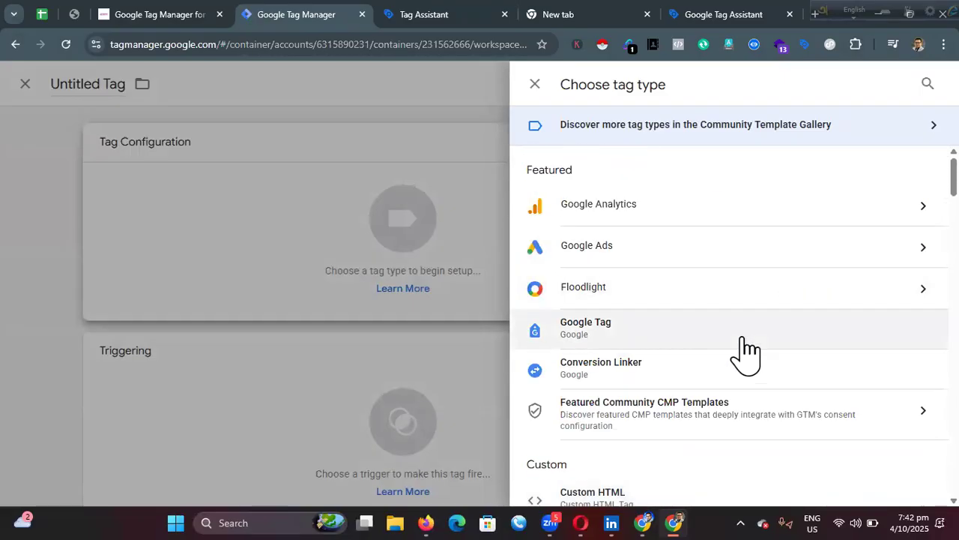
click(678, 371)
Set the Conversion Linker tag to fire on All Pages and save it under the name Conversion Tags.
scroll(461, 318, down, 2)
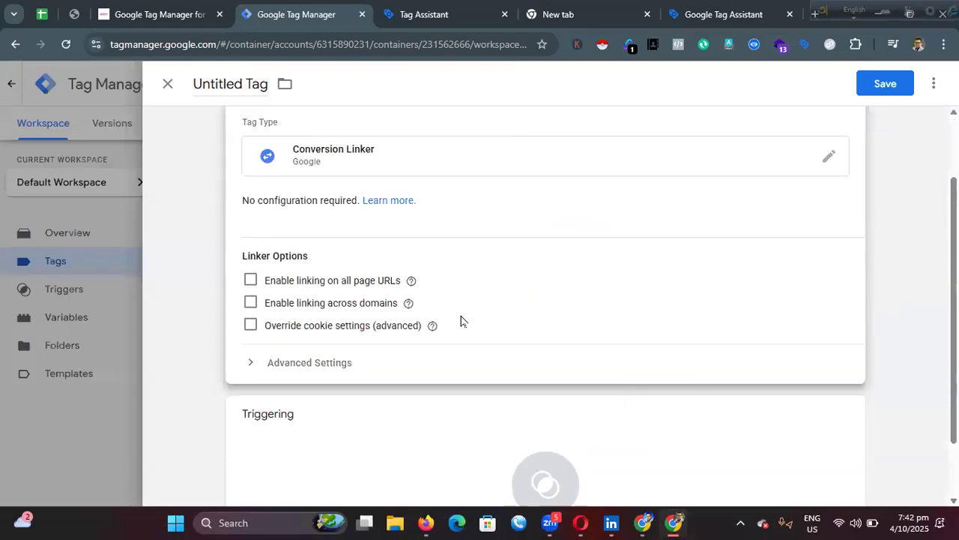
scroll(450, 329, down, 2)
click(420, 355)
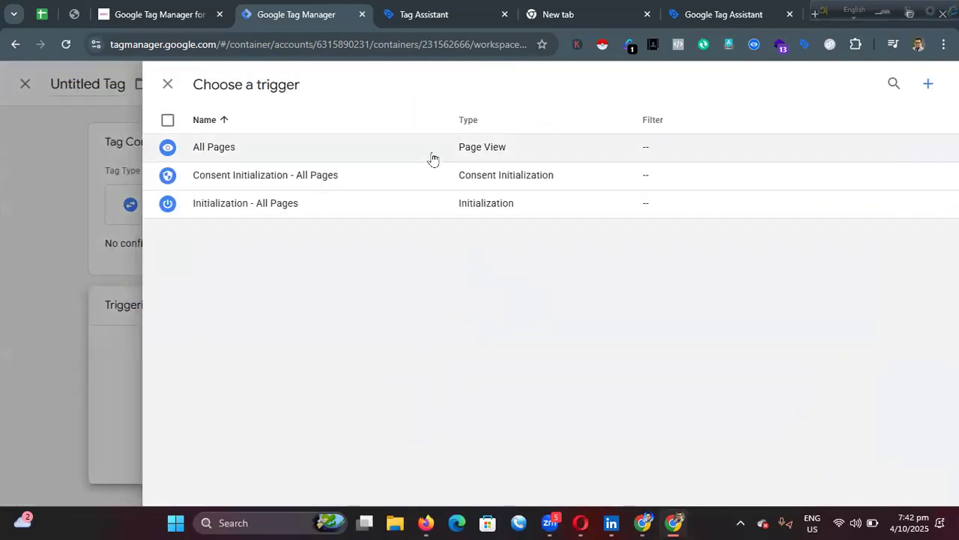
click(434, 156)
click(255, 83)
text(Conversion)
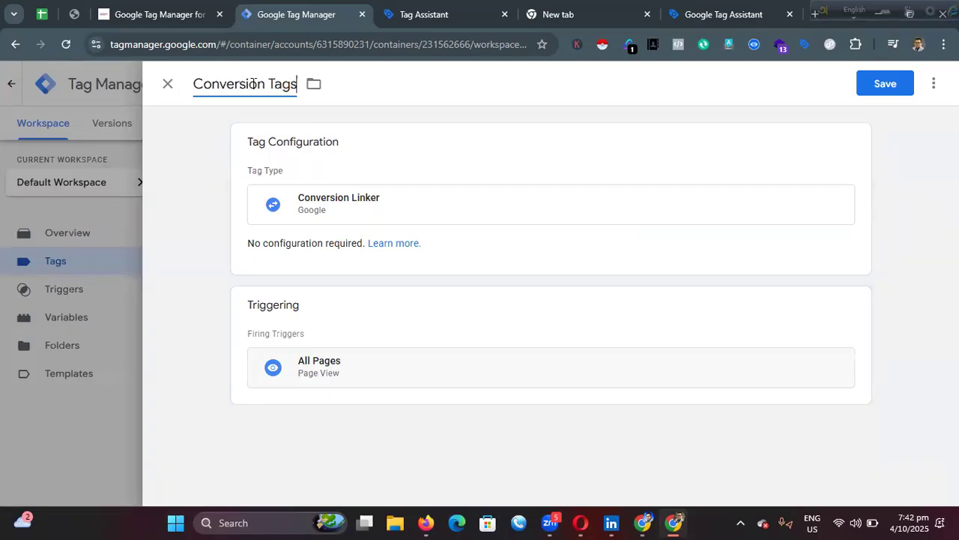
click(880, 83)
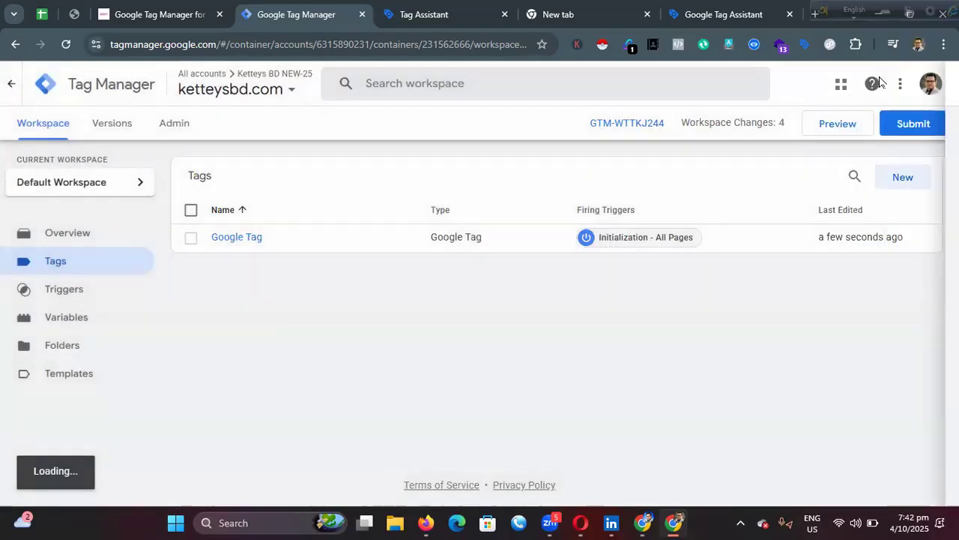
click(834, 130)
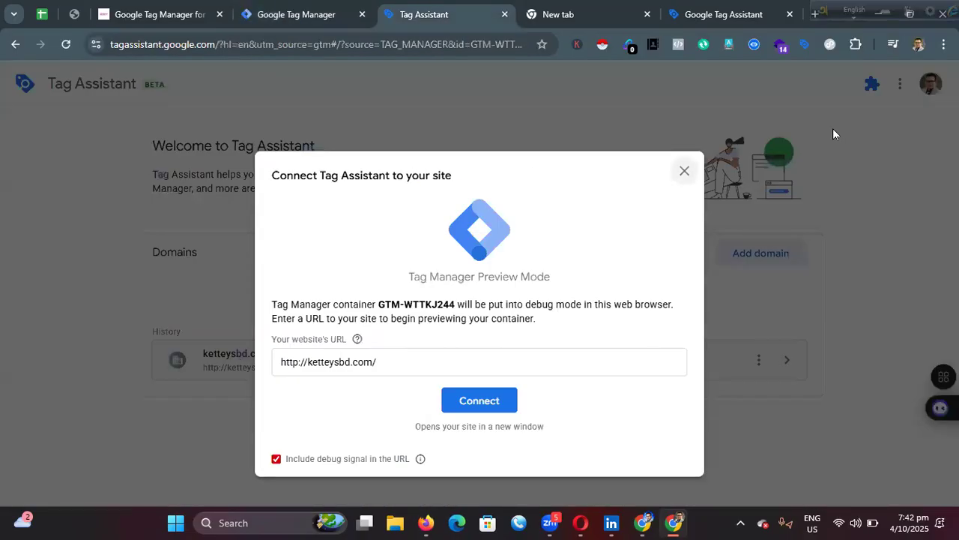
click(510, 402)
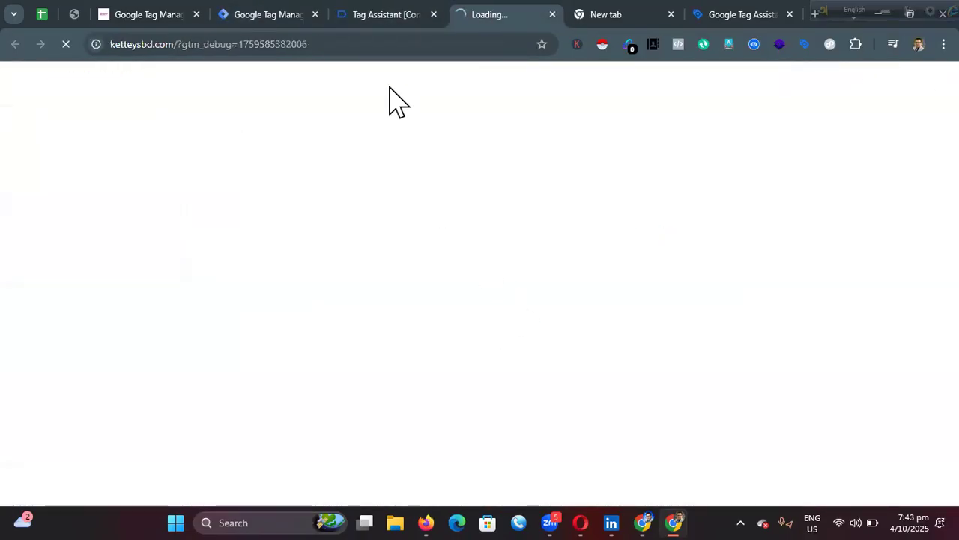
click(387, 18)
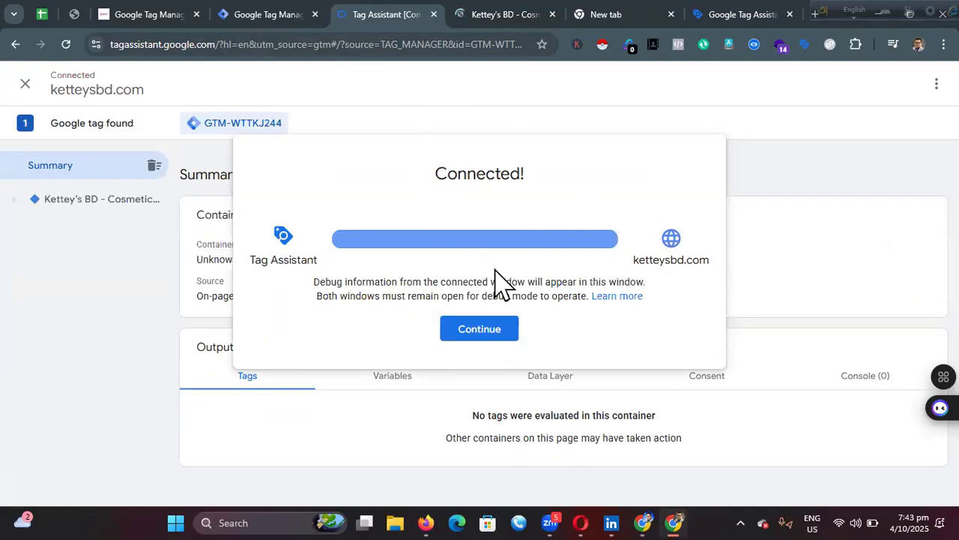
click(480, 334)
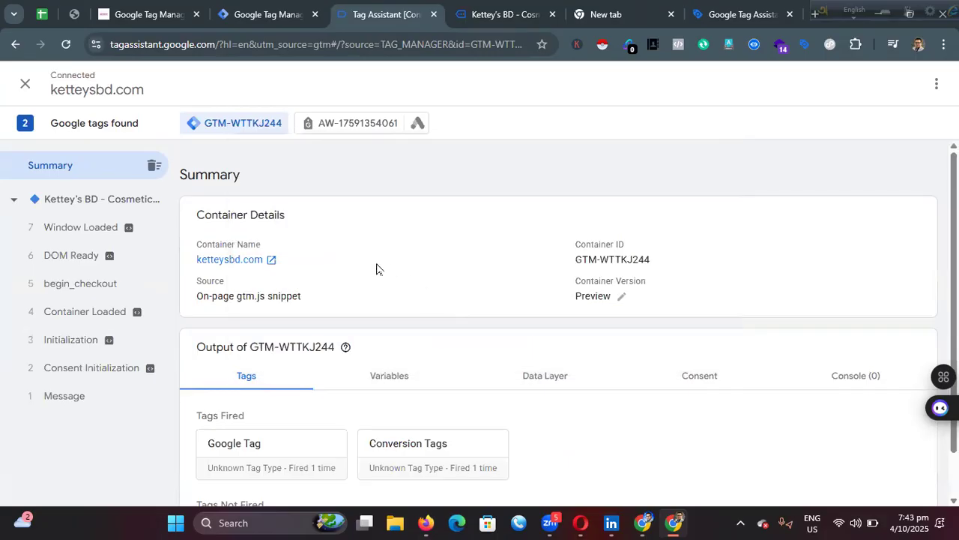
scroll(374, 266, down, 1)
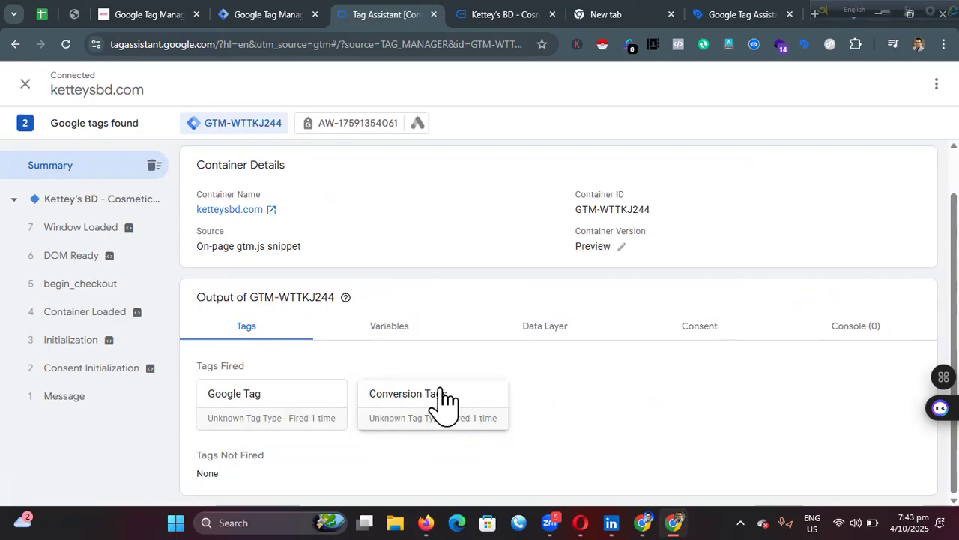
key(ctrl+plus)
scroll(409, 330, down, 1)
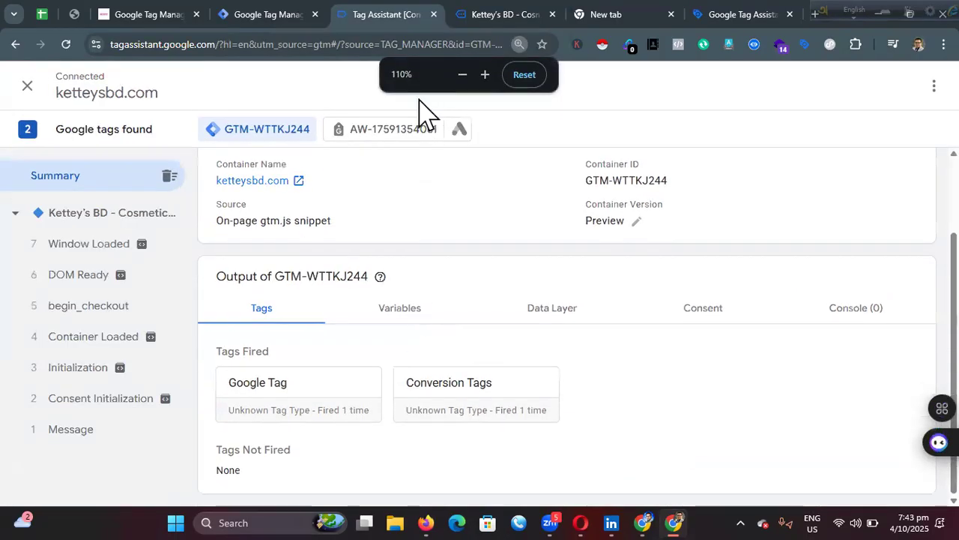
Return to the Tag Manager workspace and publish its changes without a version name or description.
click(278, 13)
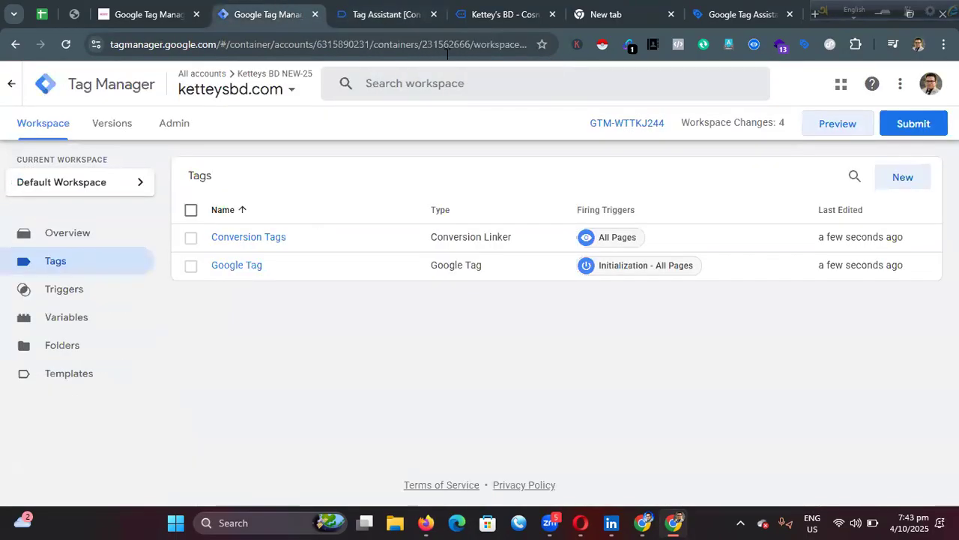
click(909, 126)
click(899, 87)
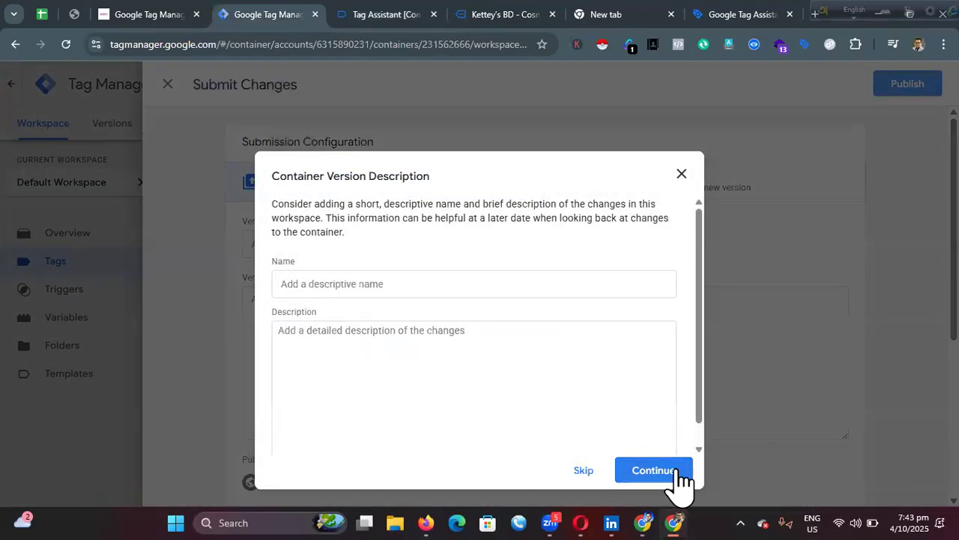
click(673, 470)
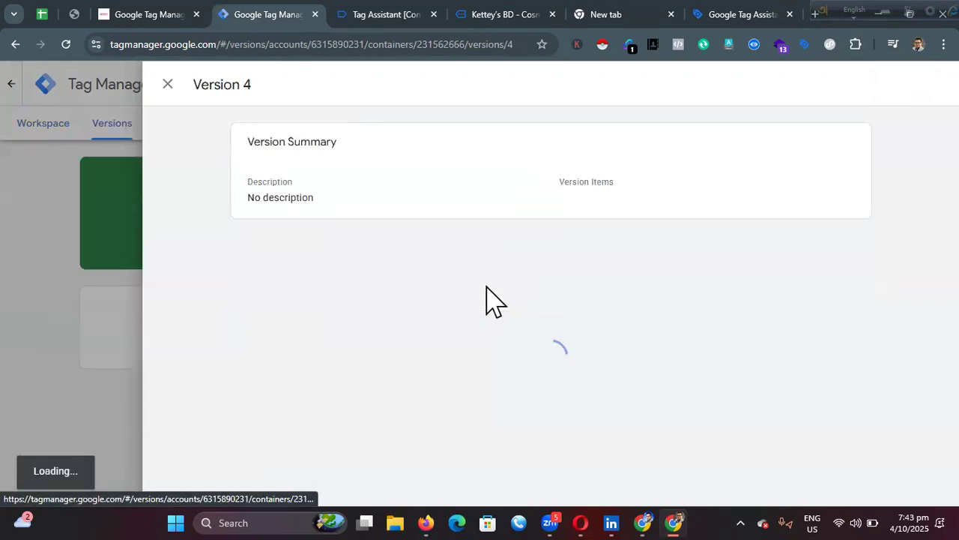
Look over the previewed site and the Tag Assistant pages, and close the published version's details in Tag Manager.
click(494, 15)
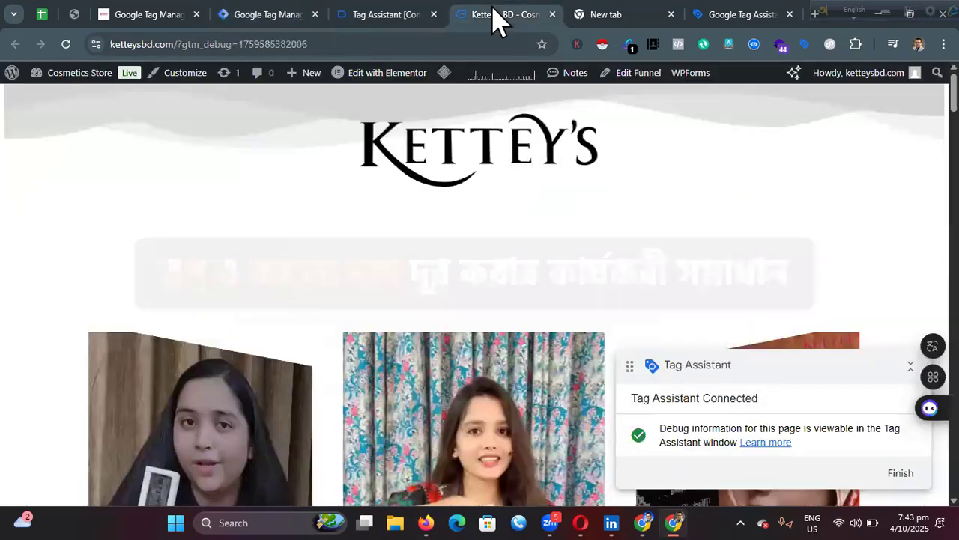
click(726, 11)
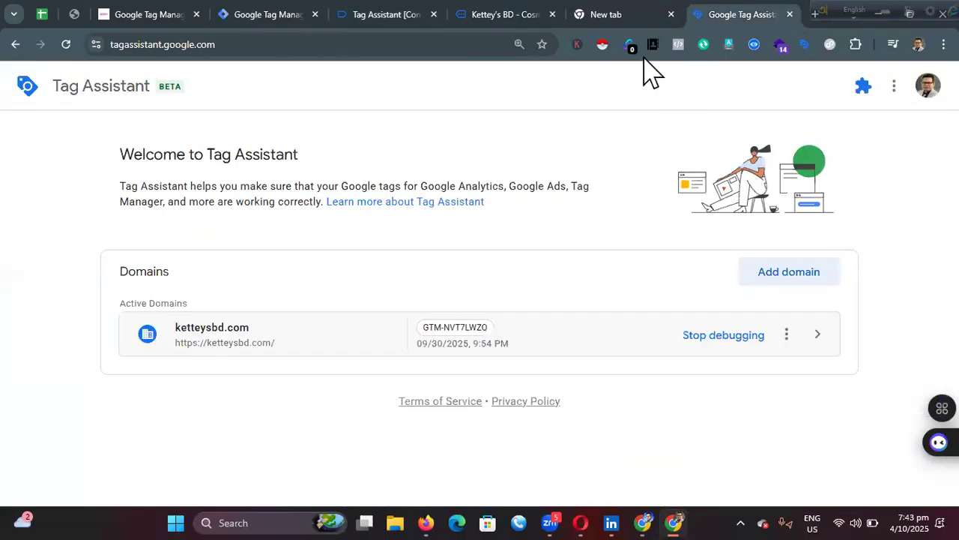
click(491, 13)
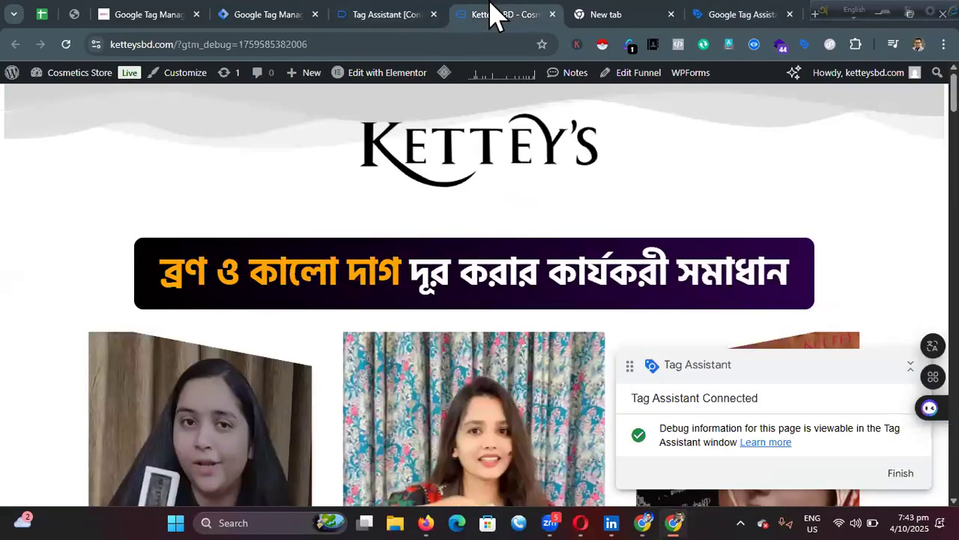
click(378, 14)
click(255, 13)
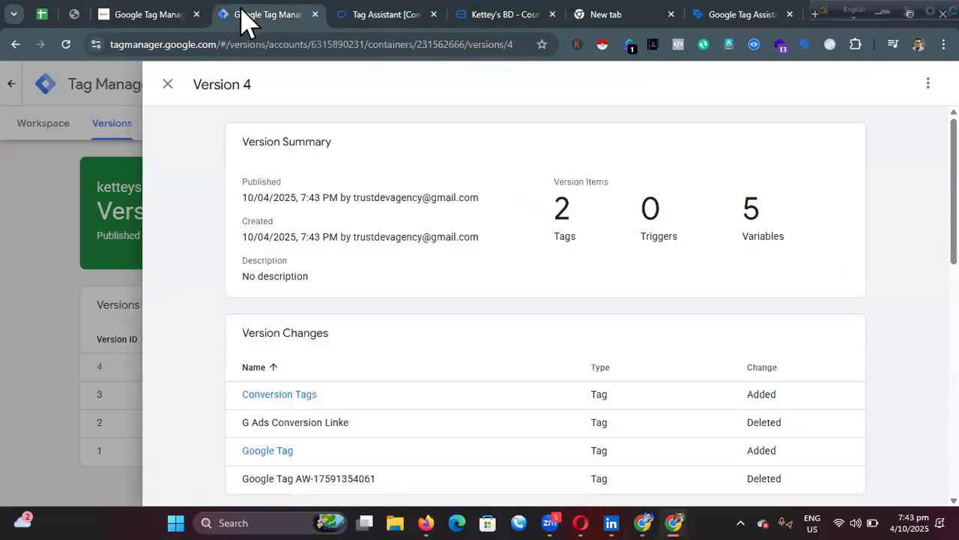
click(166, 85)
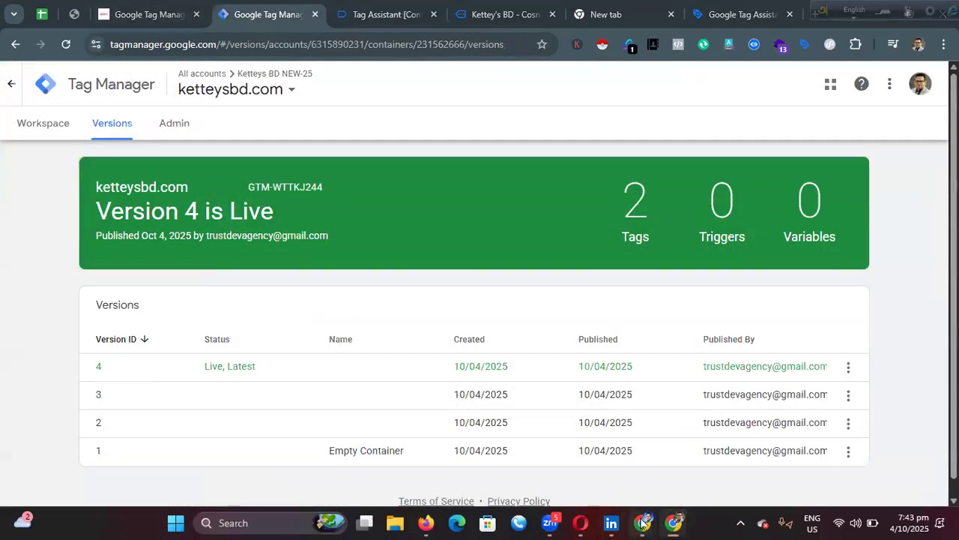
Switch to the Google Ads window and finish the conversion setup.
mouse_move(643, 522)
click(552, 449)
scroll(404, 319, down, 1)
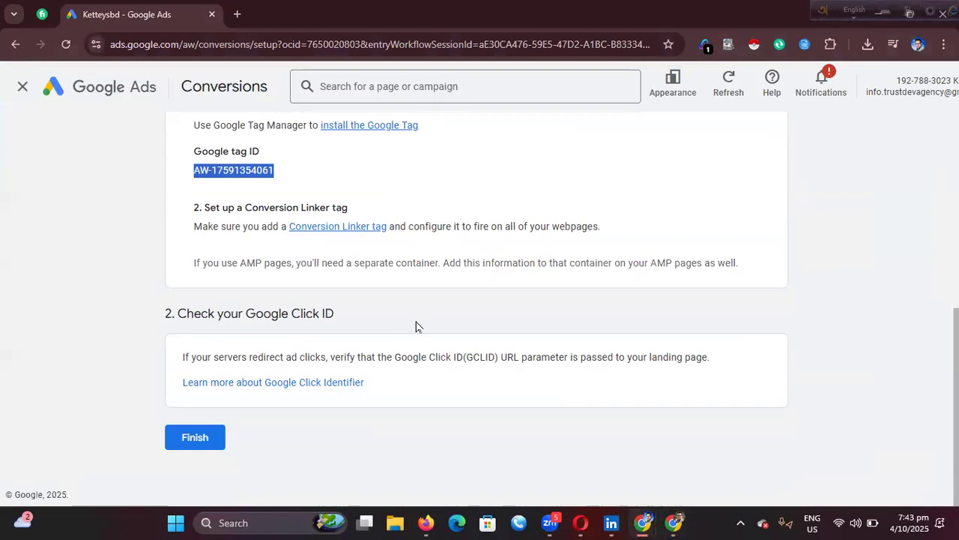
click(201, 442)
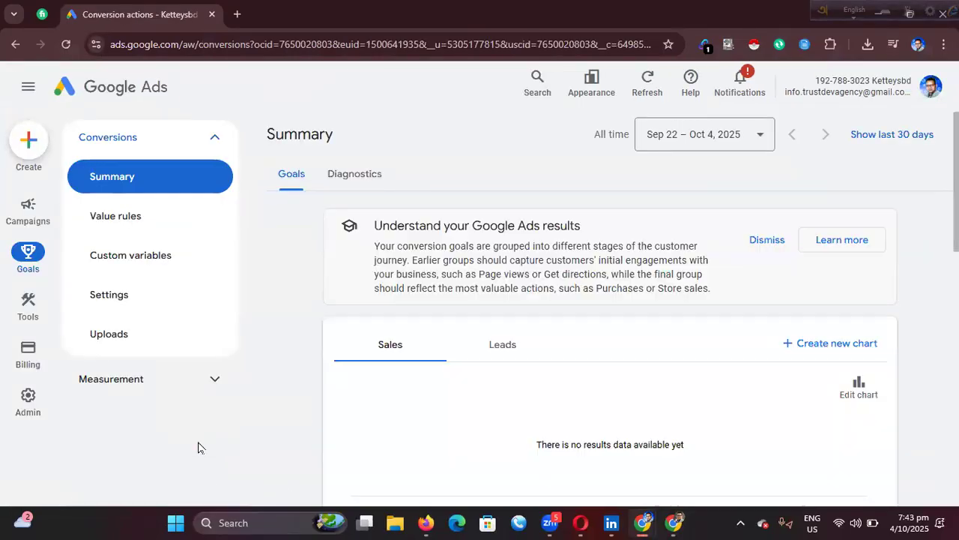
scroll(483, 349, down, 10)
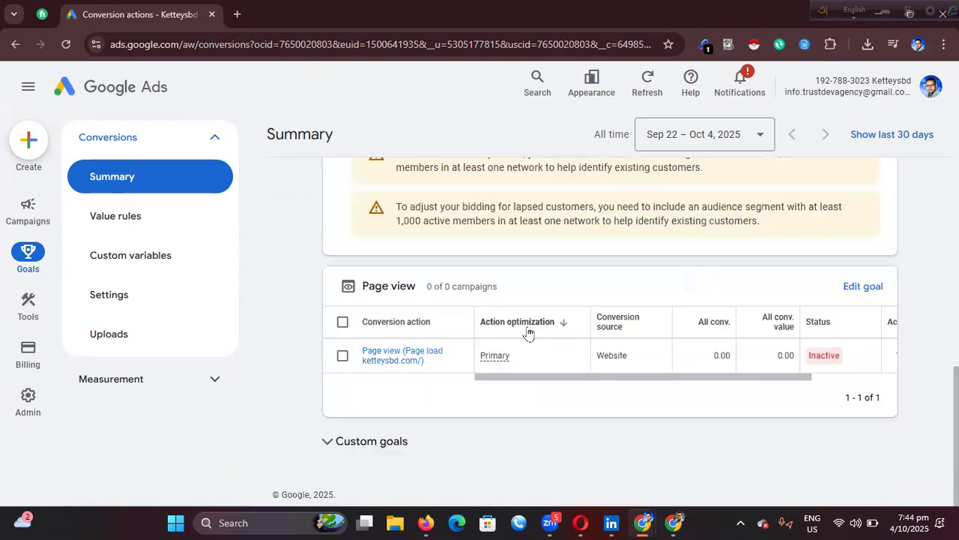
drag(510, 378, 698, 370)
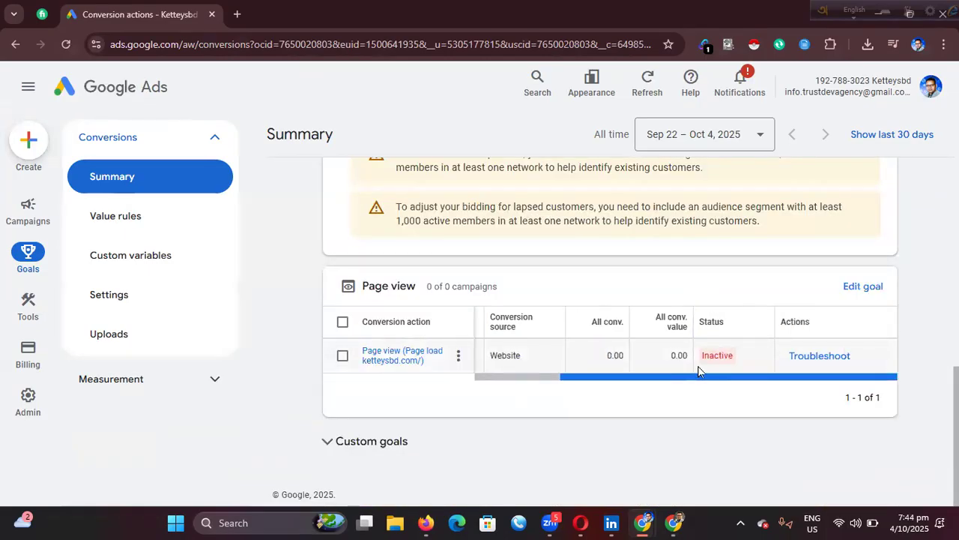
click(831, 357)
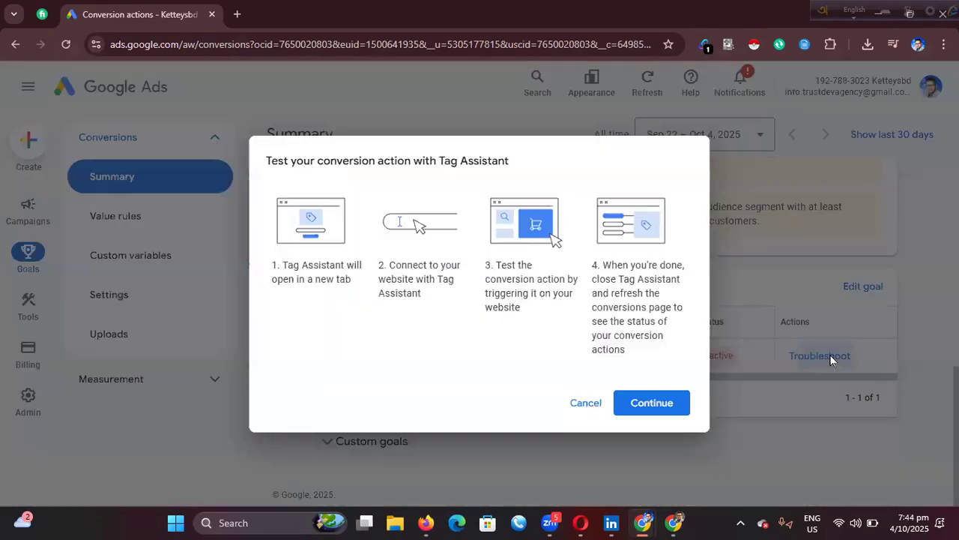
click(653, 405)
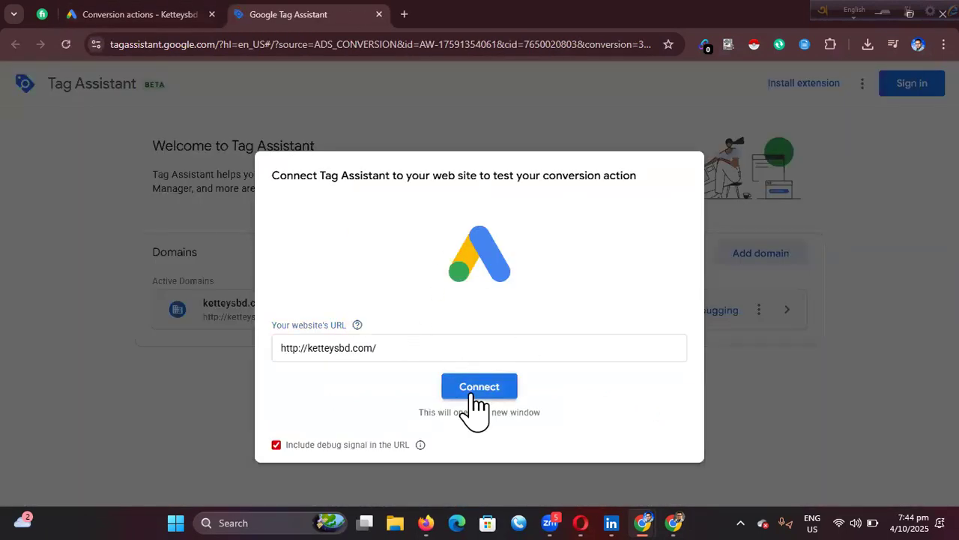
click(470, 391)
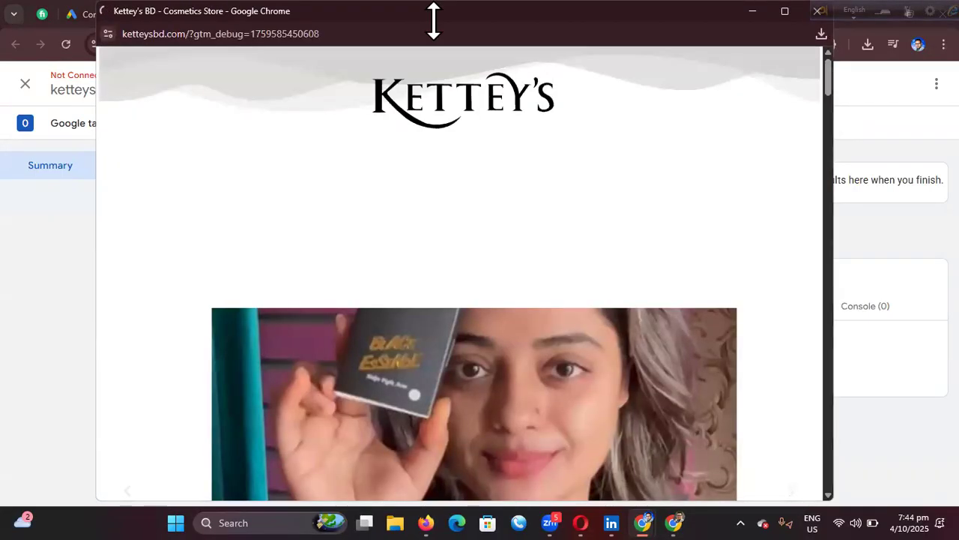
Move the site's debug window out of the way and continue to the Tag Assistant results.
drag(433, 21, 490, 189)
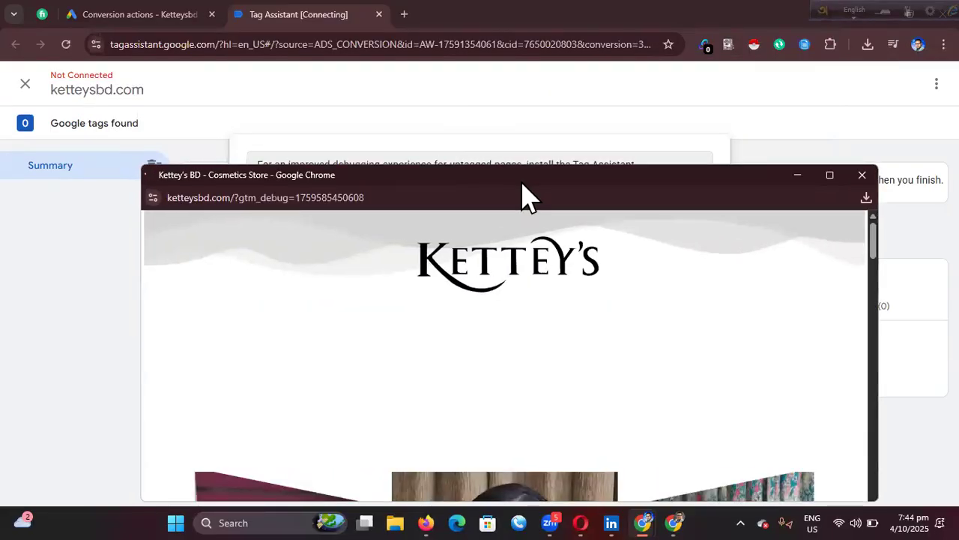
drag(522, 183, 504, 506)
click(487, 397)
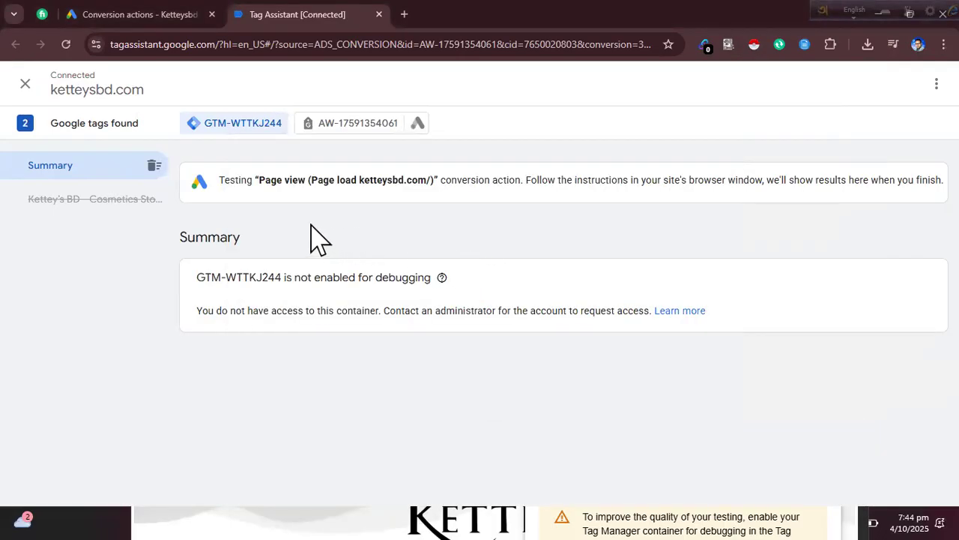
click(324, 123)
scroll(410, 265, down, 1)
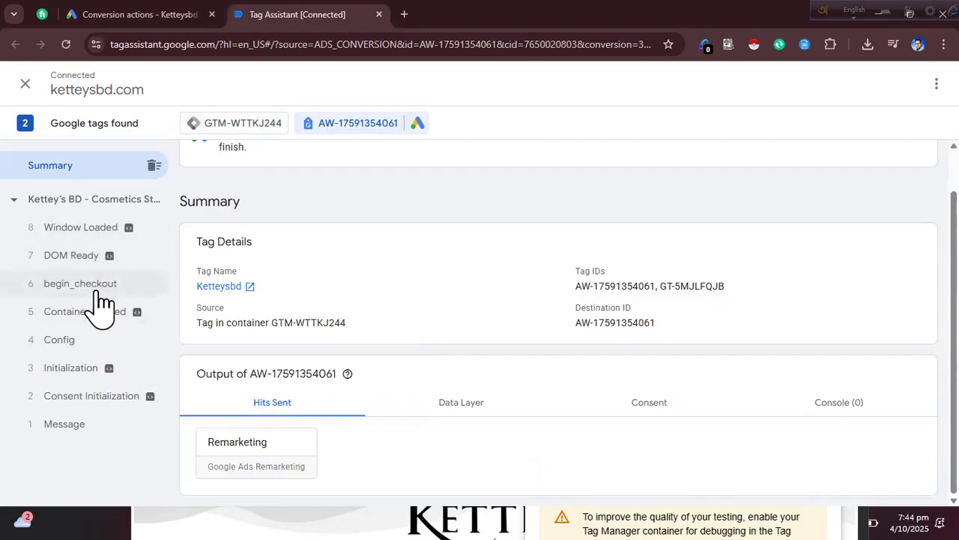
click(168, 18)
click(300, 15)
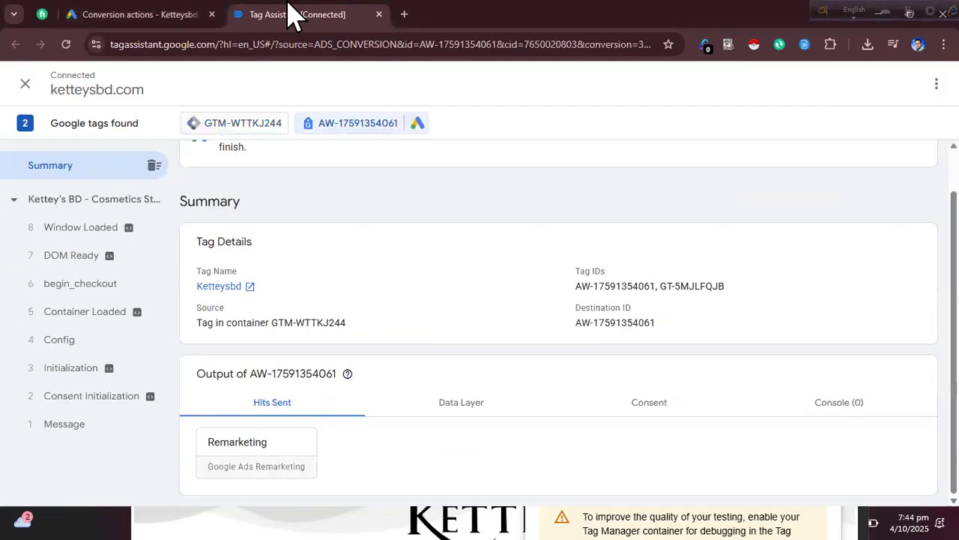
click(884, 495)
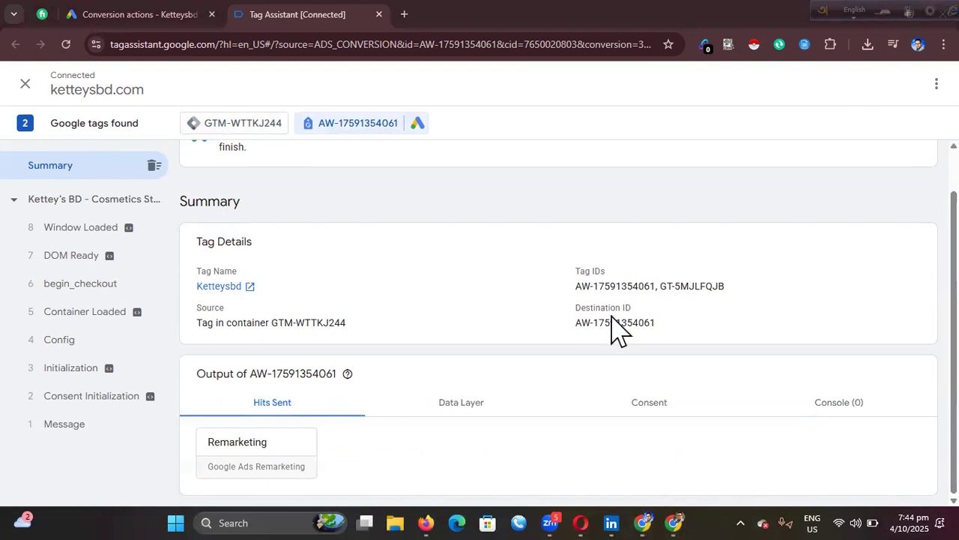
click(310, 78)
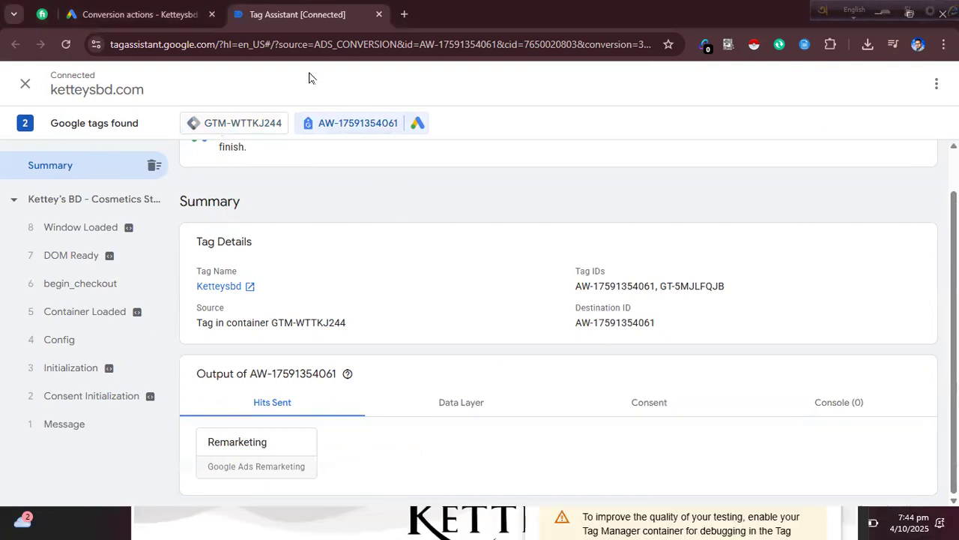
Bring the ketteysbd.com debug window back into view and maximize it over the Tag Assistant results.
click(567, 509)
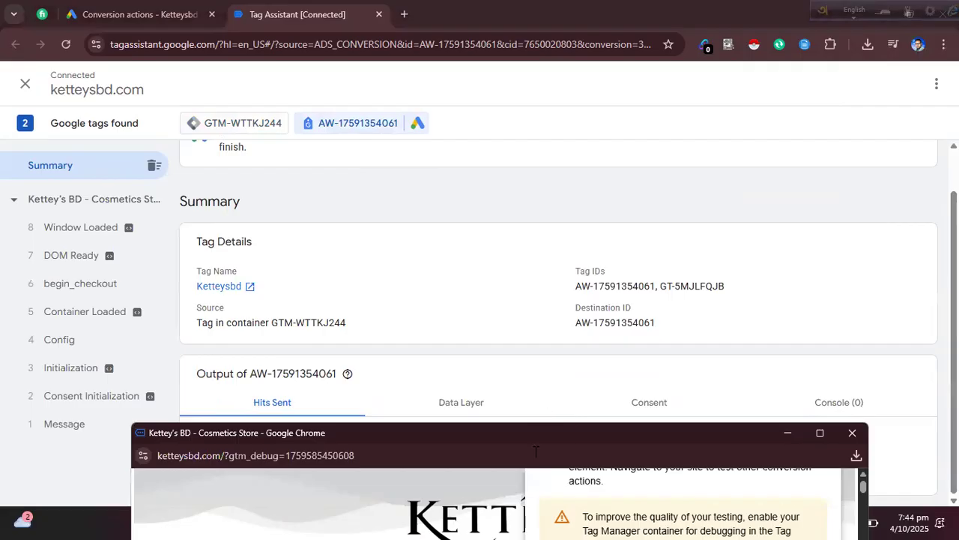
drag(527, 429, 527, 57)
click(787, 168)
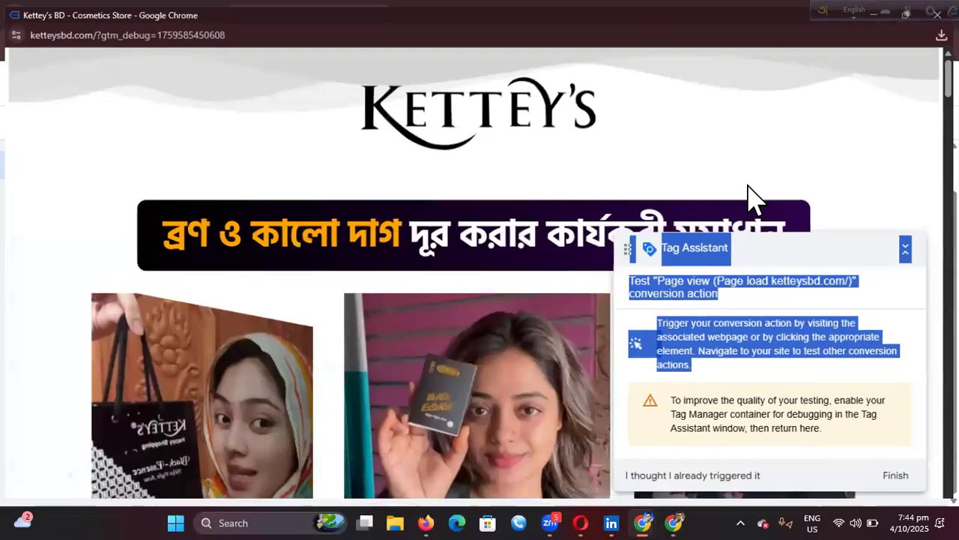
Fill in the checkout form with the saved customer's name, phone number and address, and place the test order for Kettey's Black-Essence BE-30.
scroll(423, 311, down, 20)
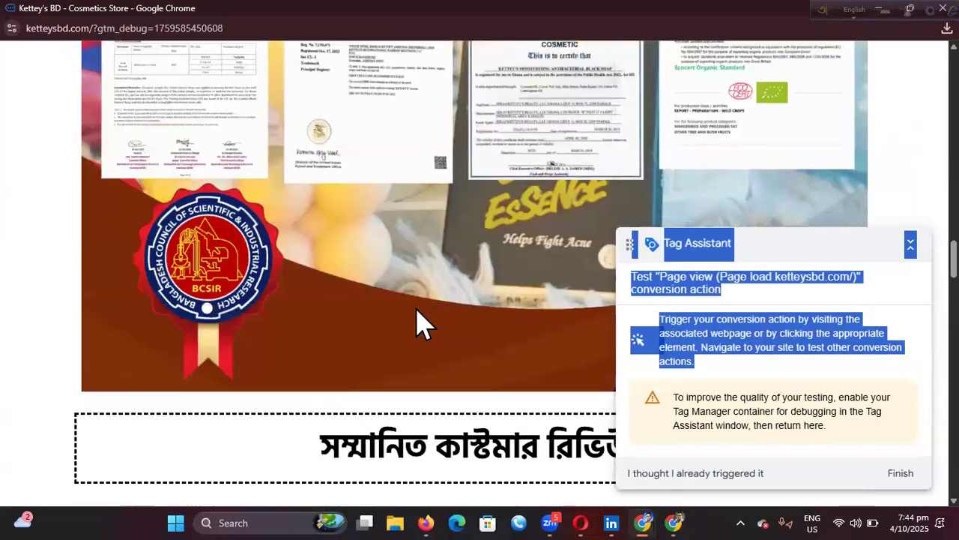
scroll(424, 324, down, 10)
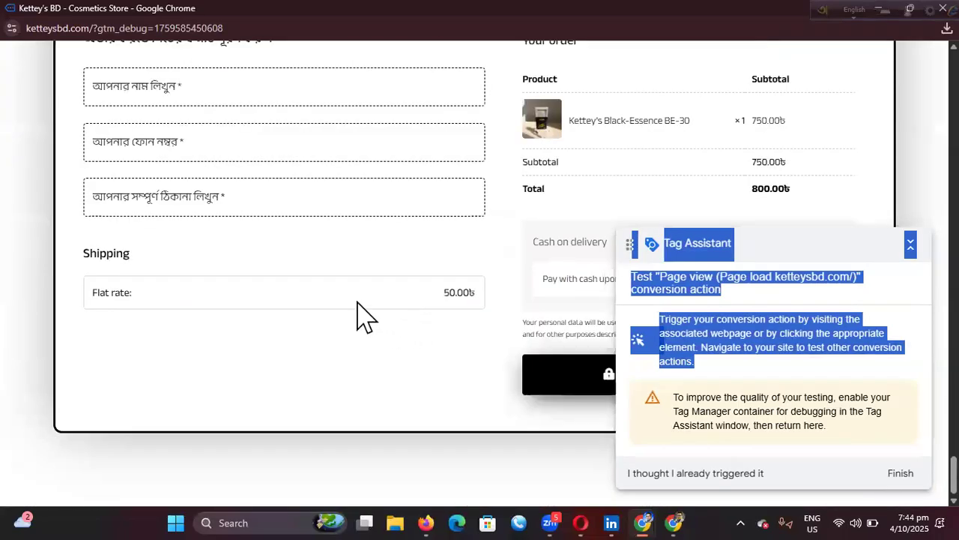
click(255, 90)
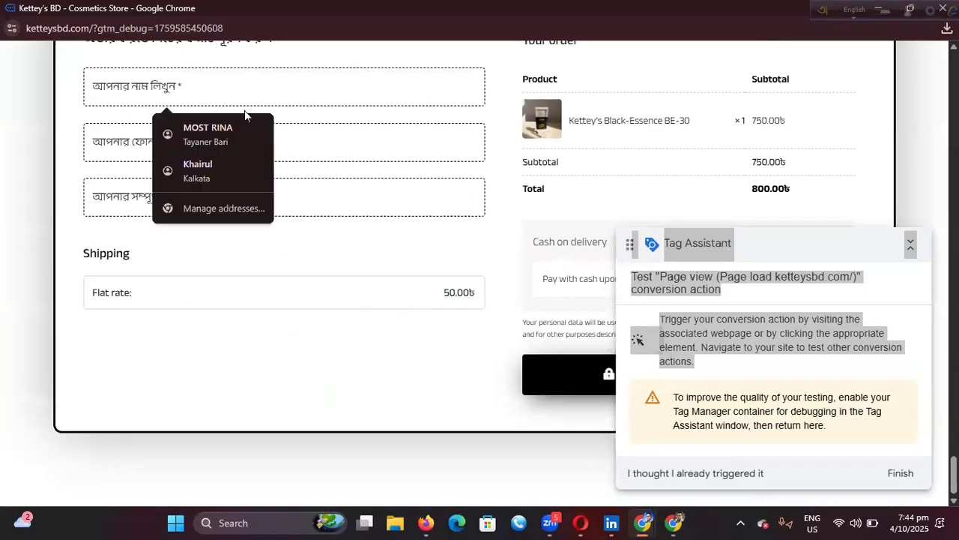
click(244, 141)
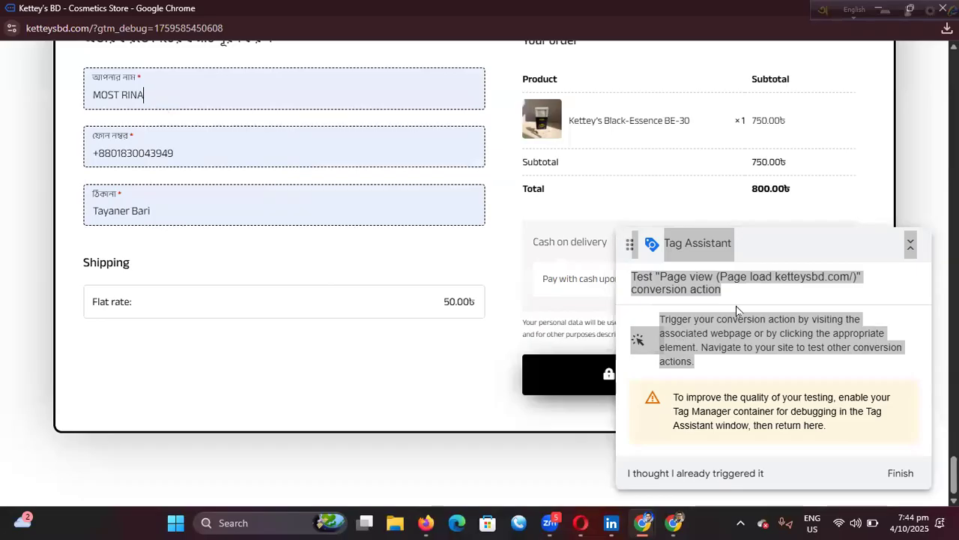
drag(799, 235, 420, 265)
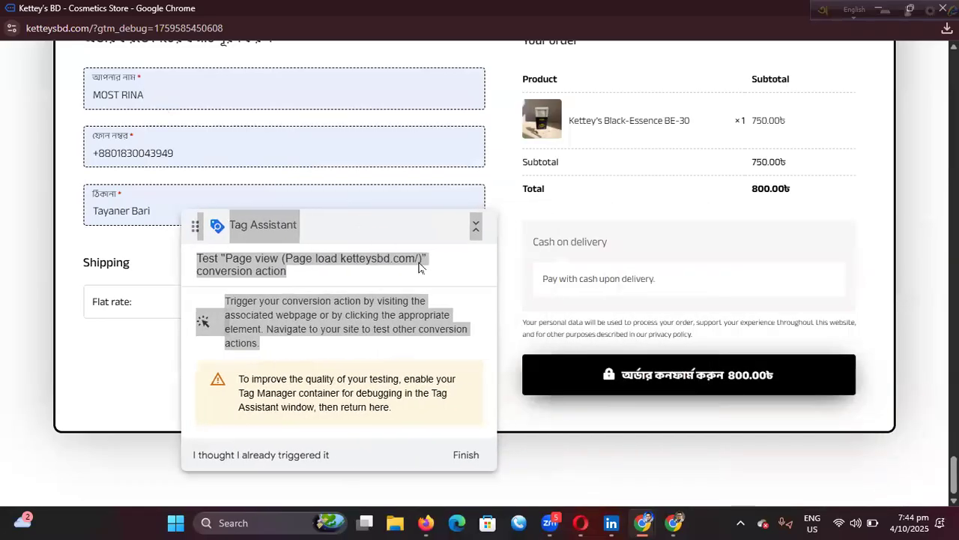
click(607, 383)
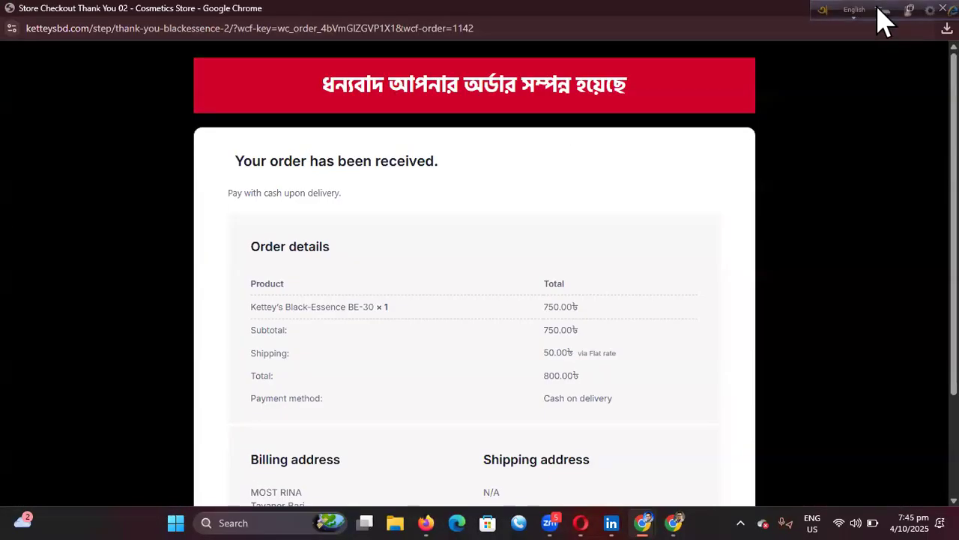
Close the accidentally opened Avro layout viewer and minimize the site's debug window to return to Tag Assistant.
click(885, 10)
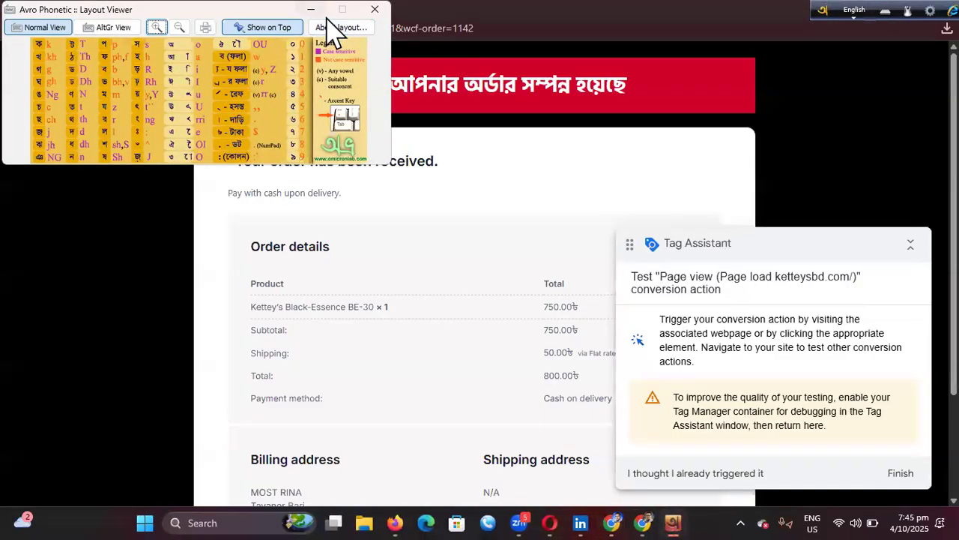
click(375, 10)
click(877, 8)
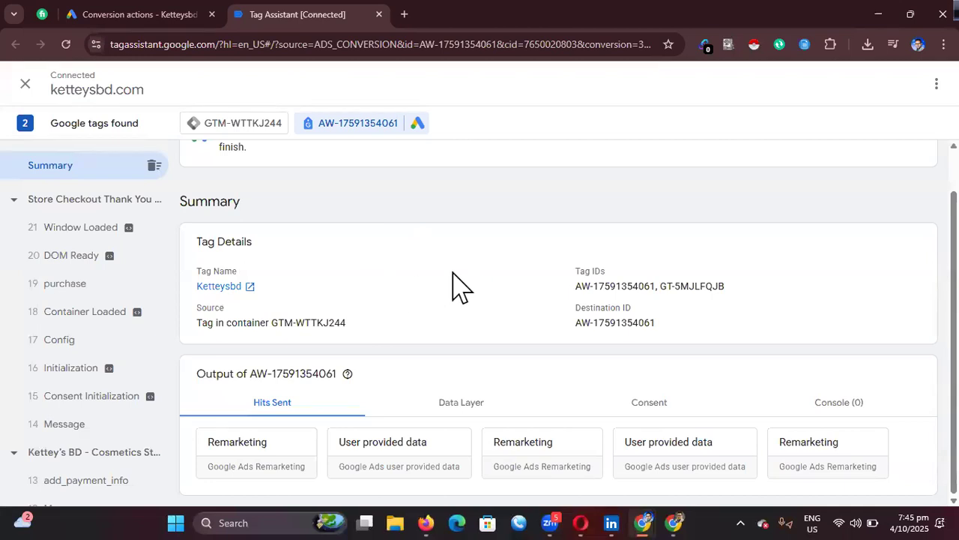
click(119, 201)
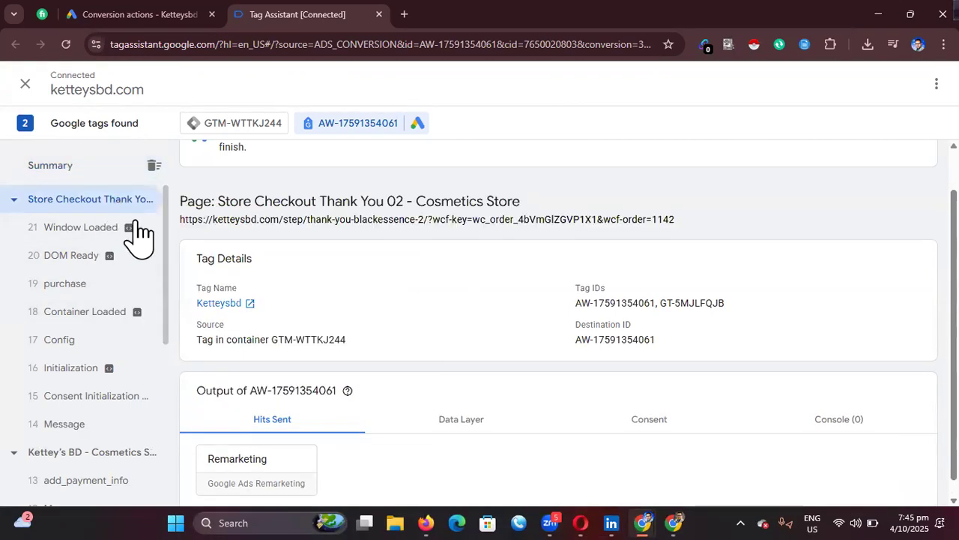
click(465, 420)
click(619, 420)
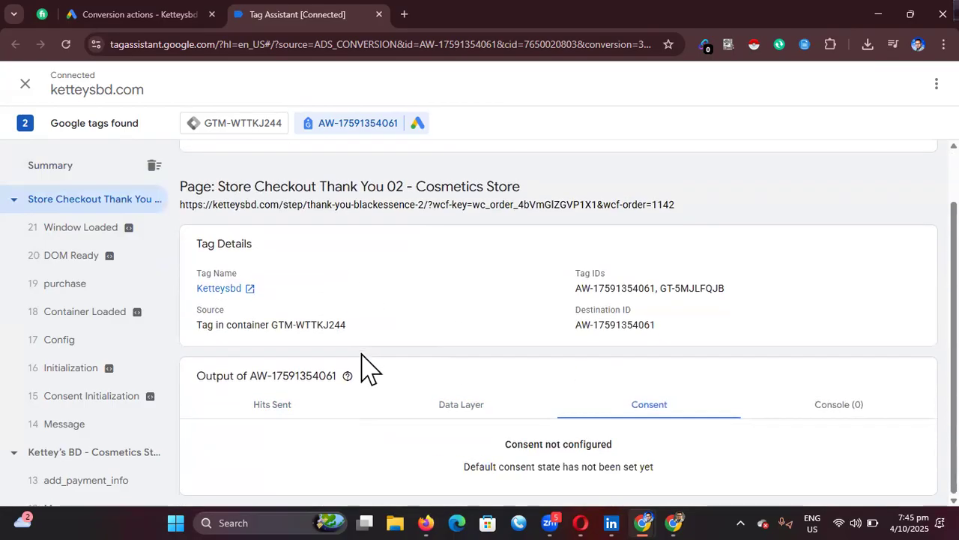
Examine the data layer values of the purchase event on the Store Checkout Thank You page.
click(79, 229)
click(77, 287)
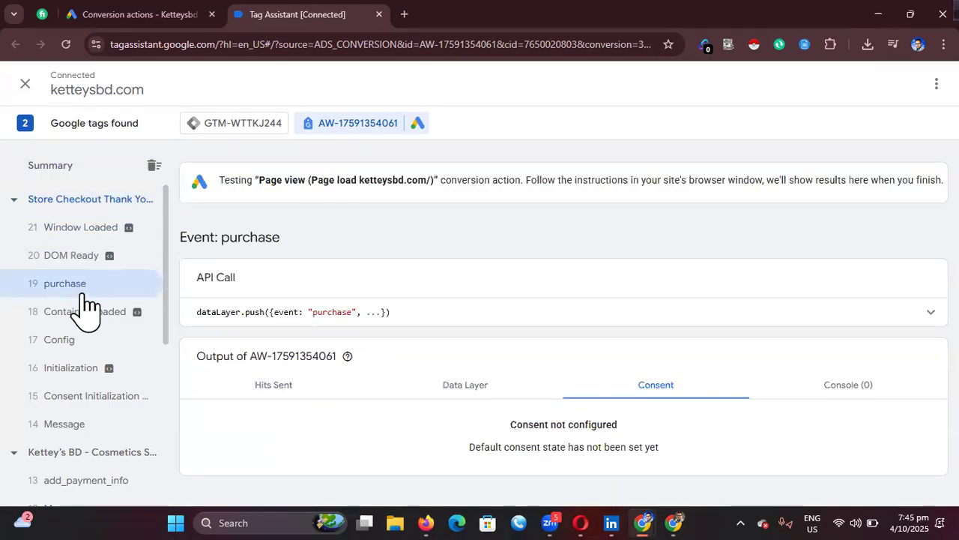
click(454, 385)
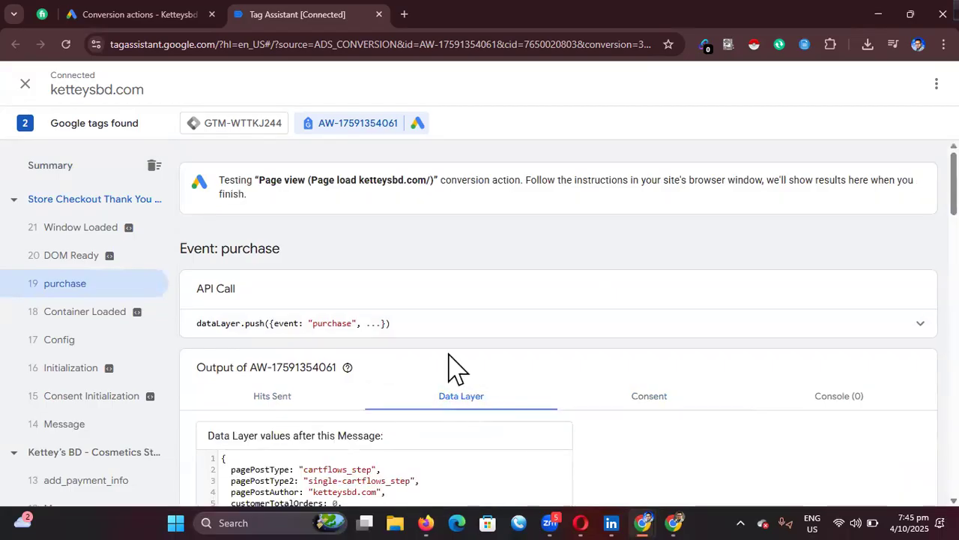
scroll(435, 326, down, 10)
scroll(407, 307, up, 15)
Switch to the Tag Manager window to check the ketteysbd.com container versions.
click(673, 522)
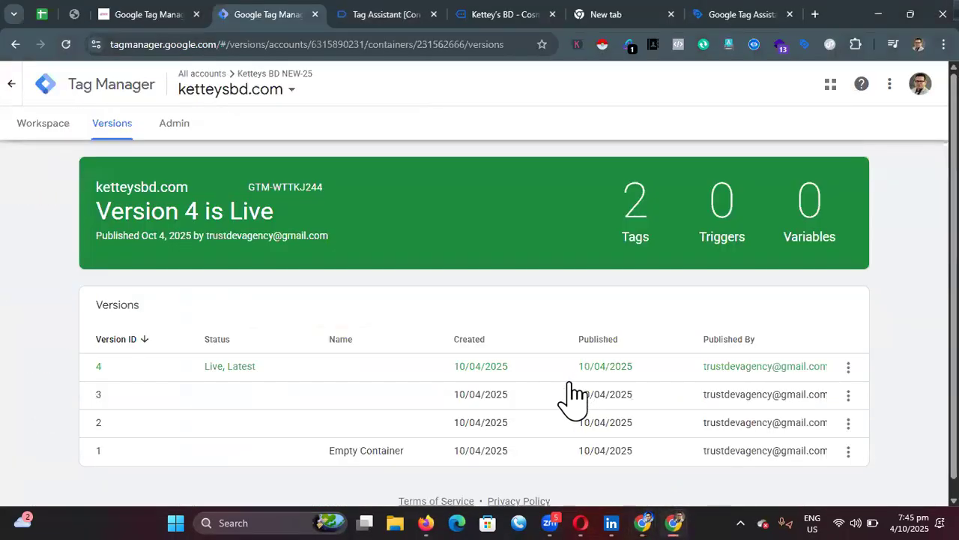
click(553, 523)
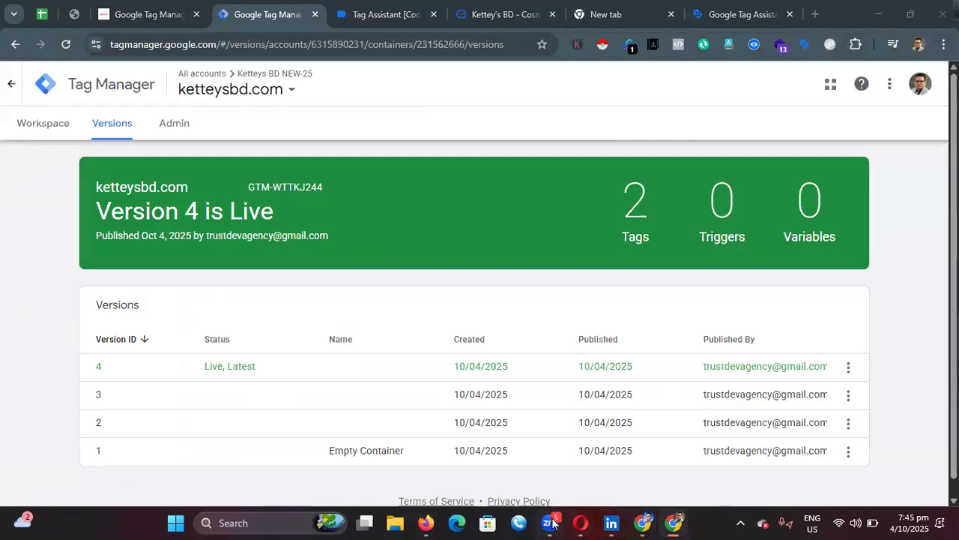